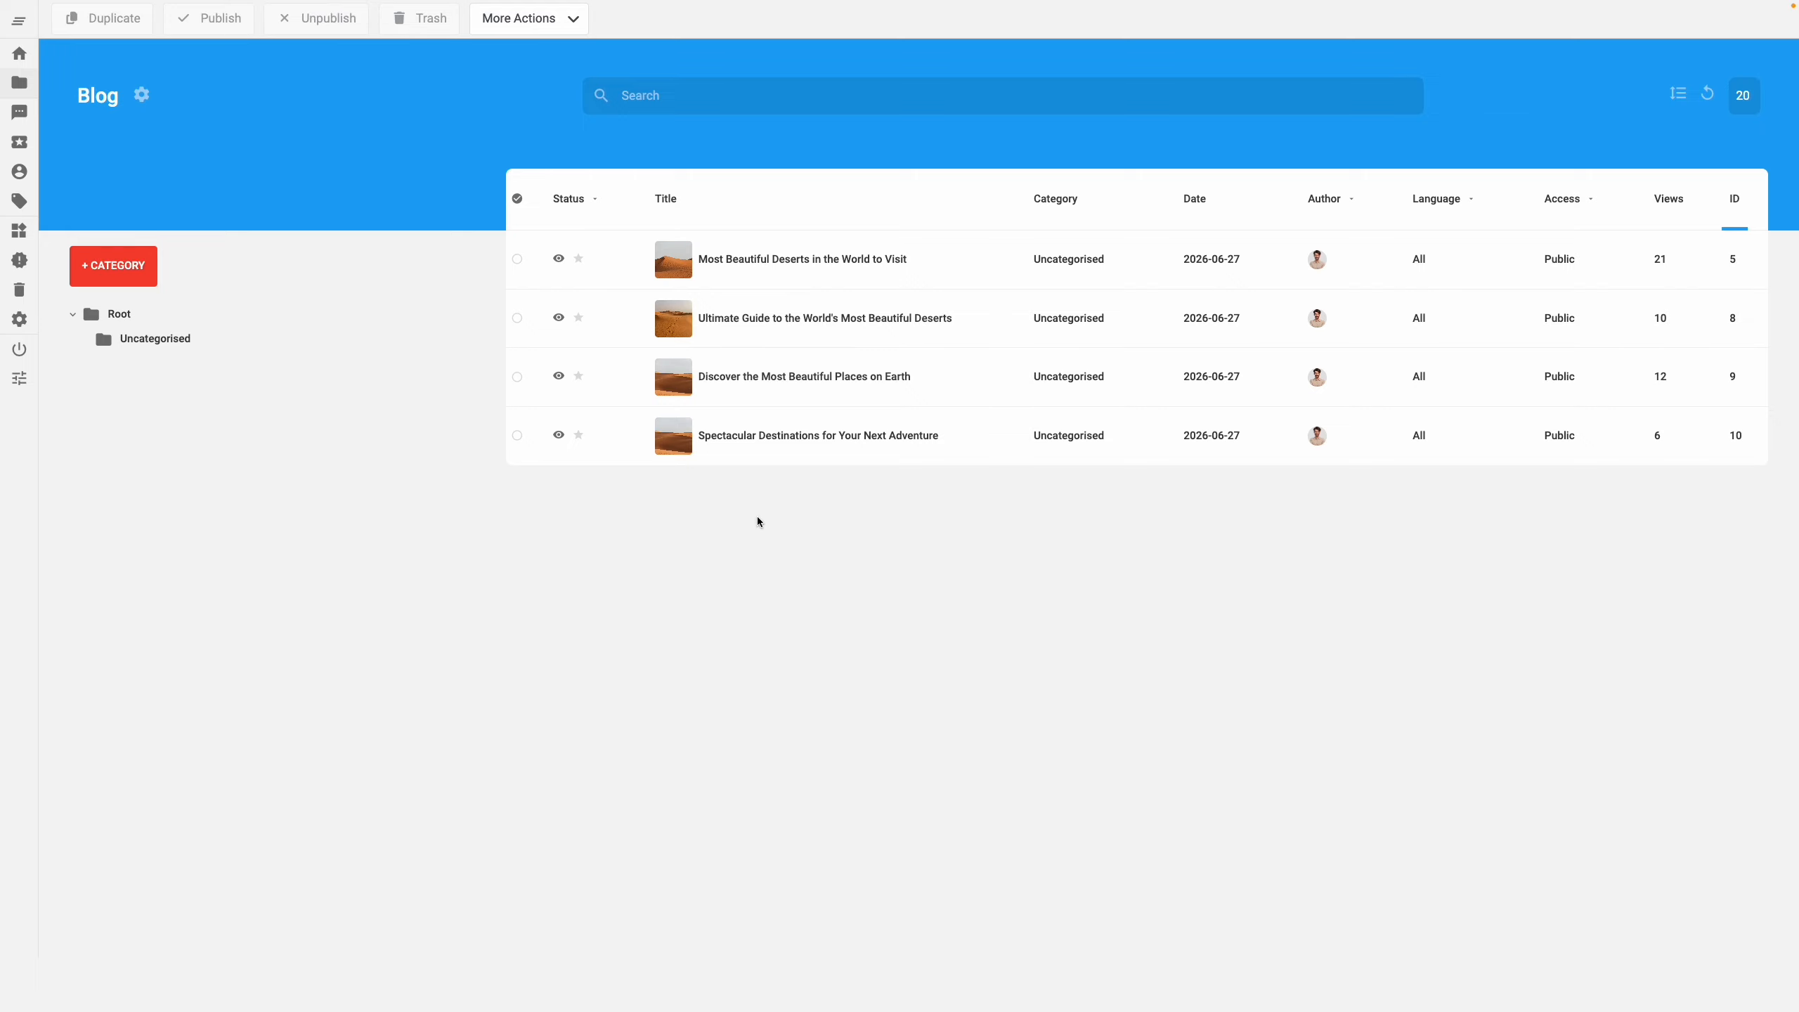
right_click(798, 452)
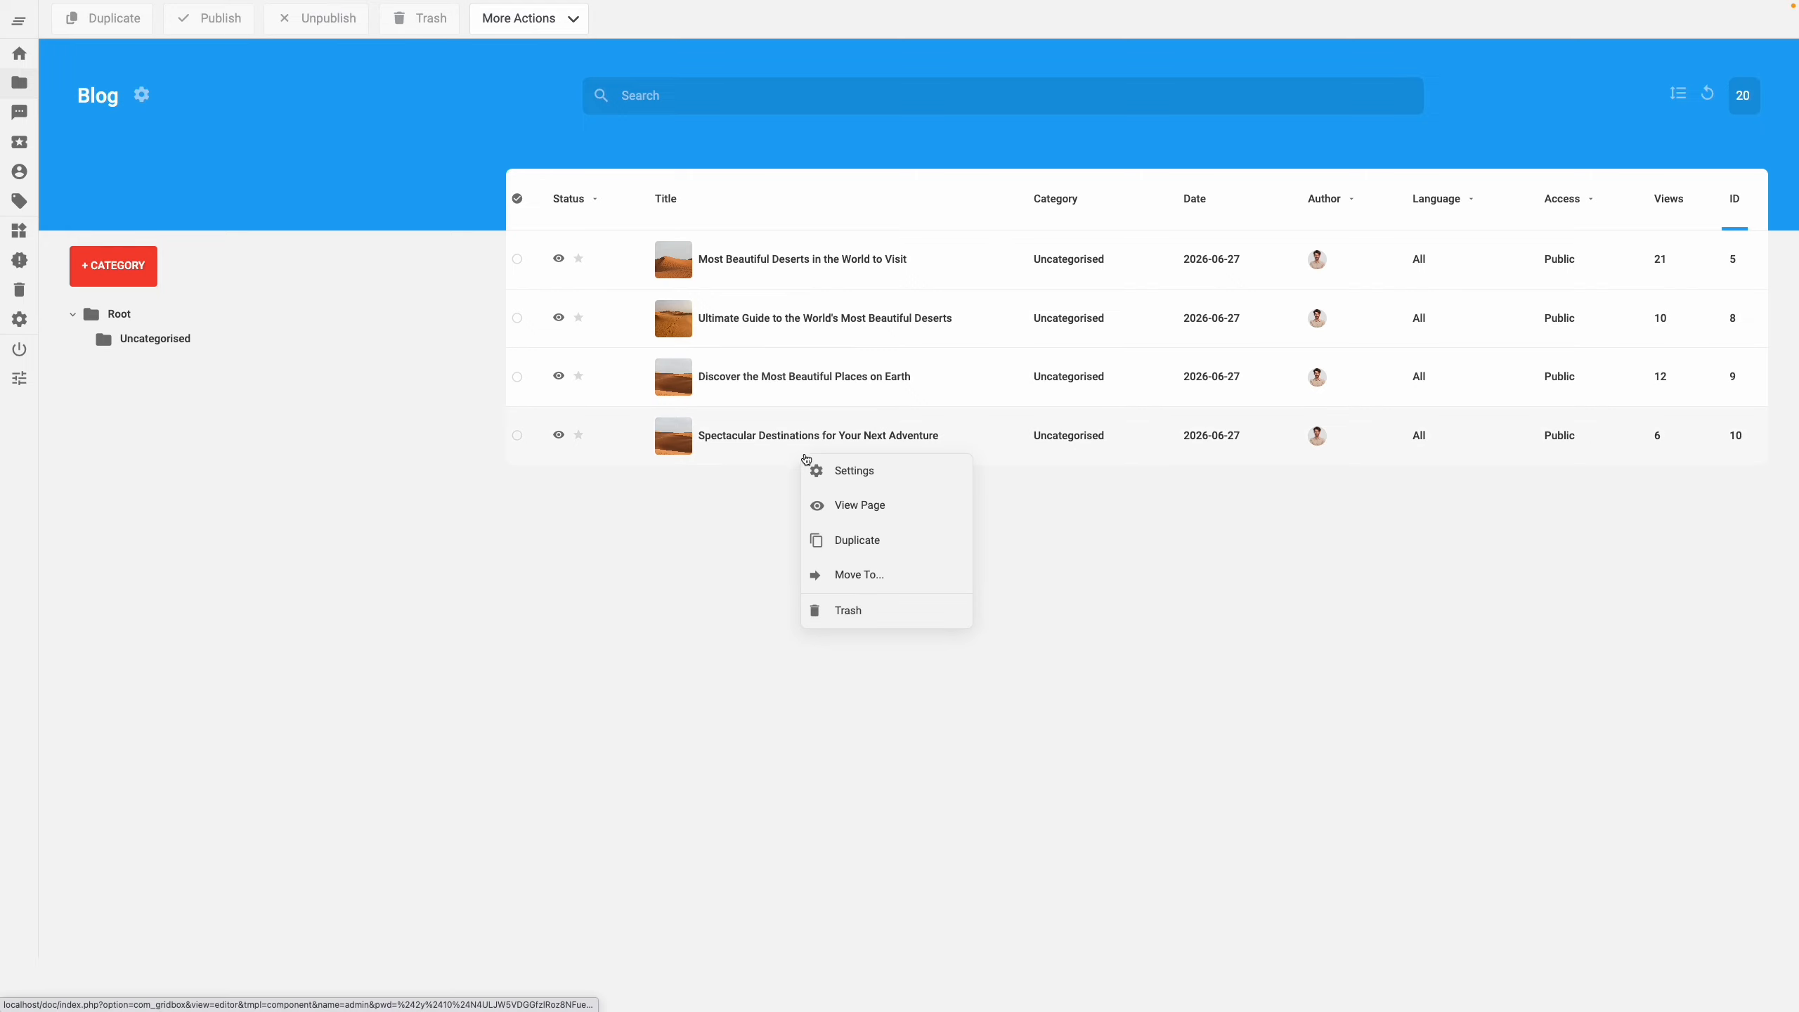
click(812, 465)
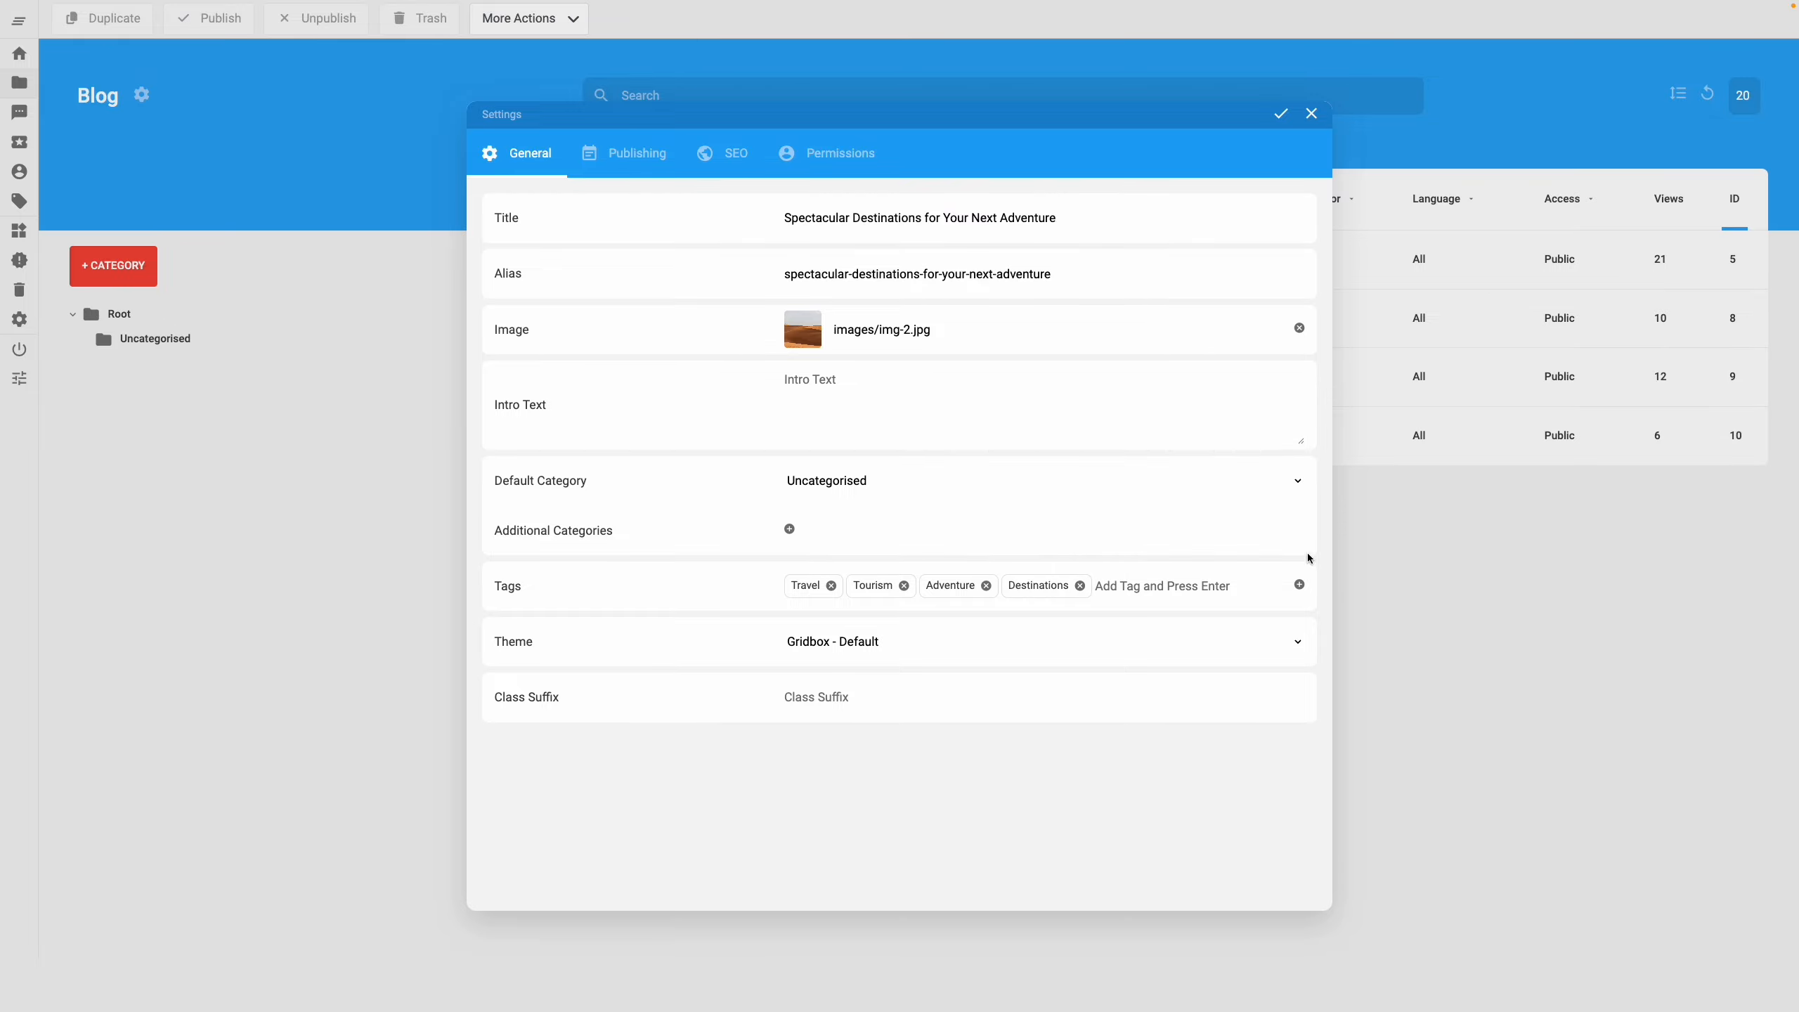
click(1402, 553)
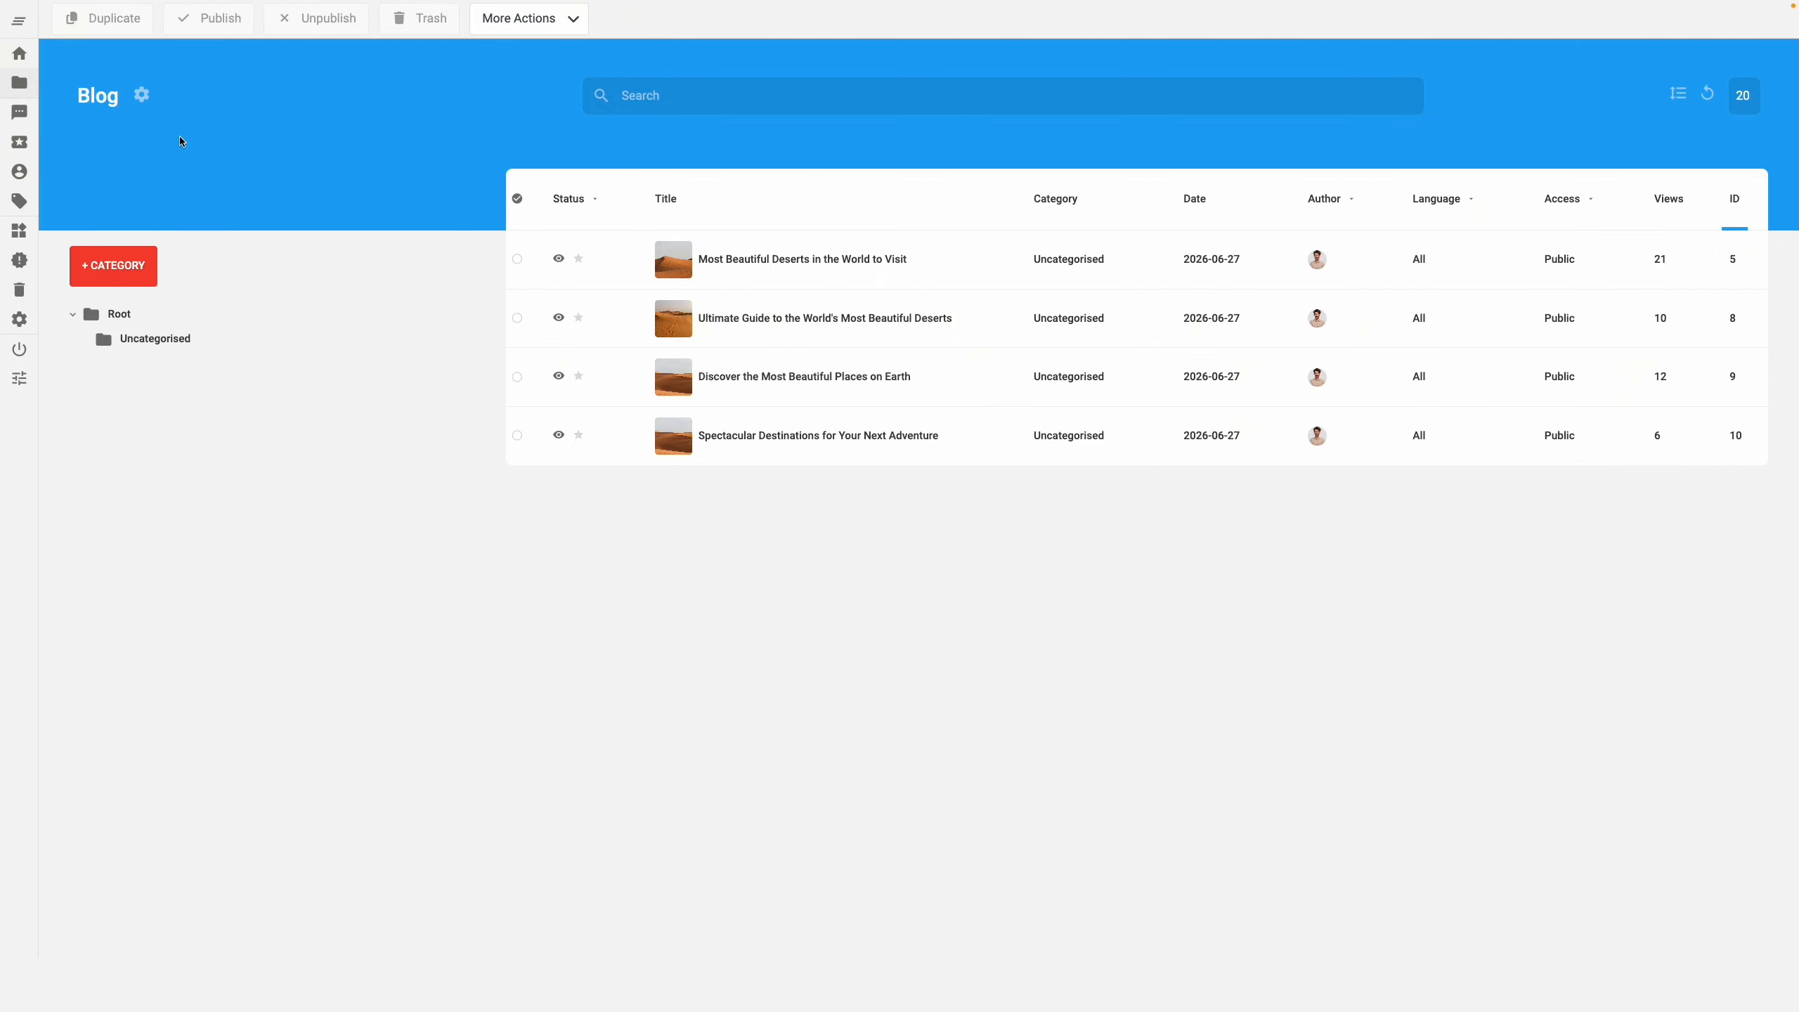
Open the Blog's Single Post Layout and scroll through the desert post preview
click(147, 99)
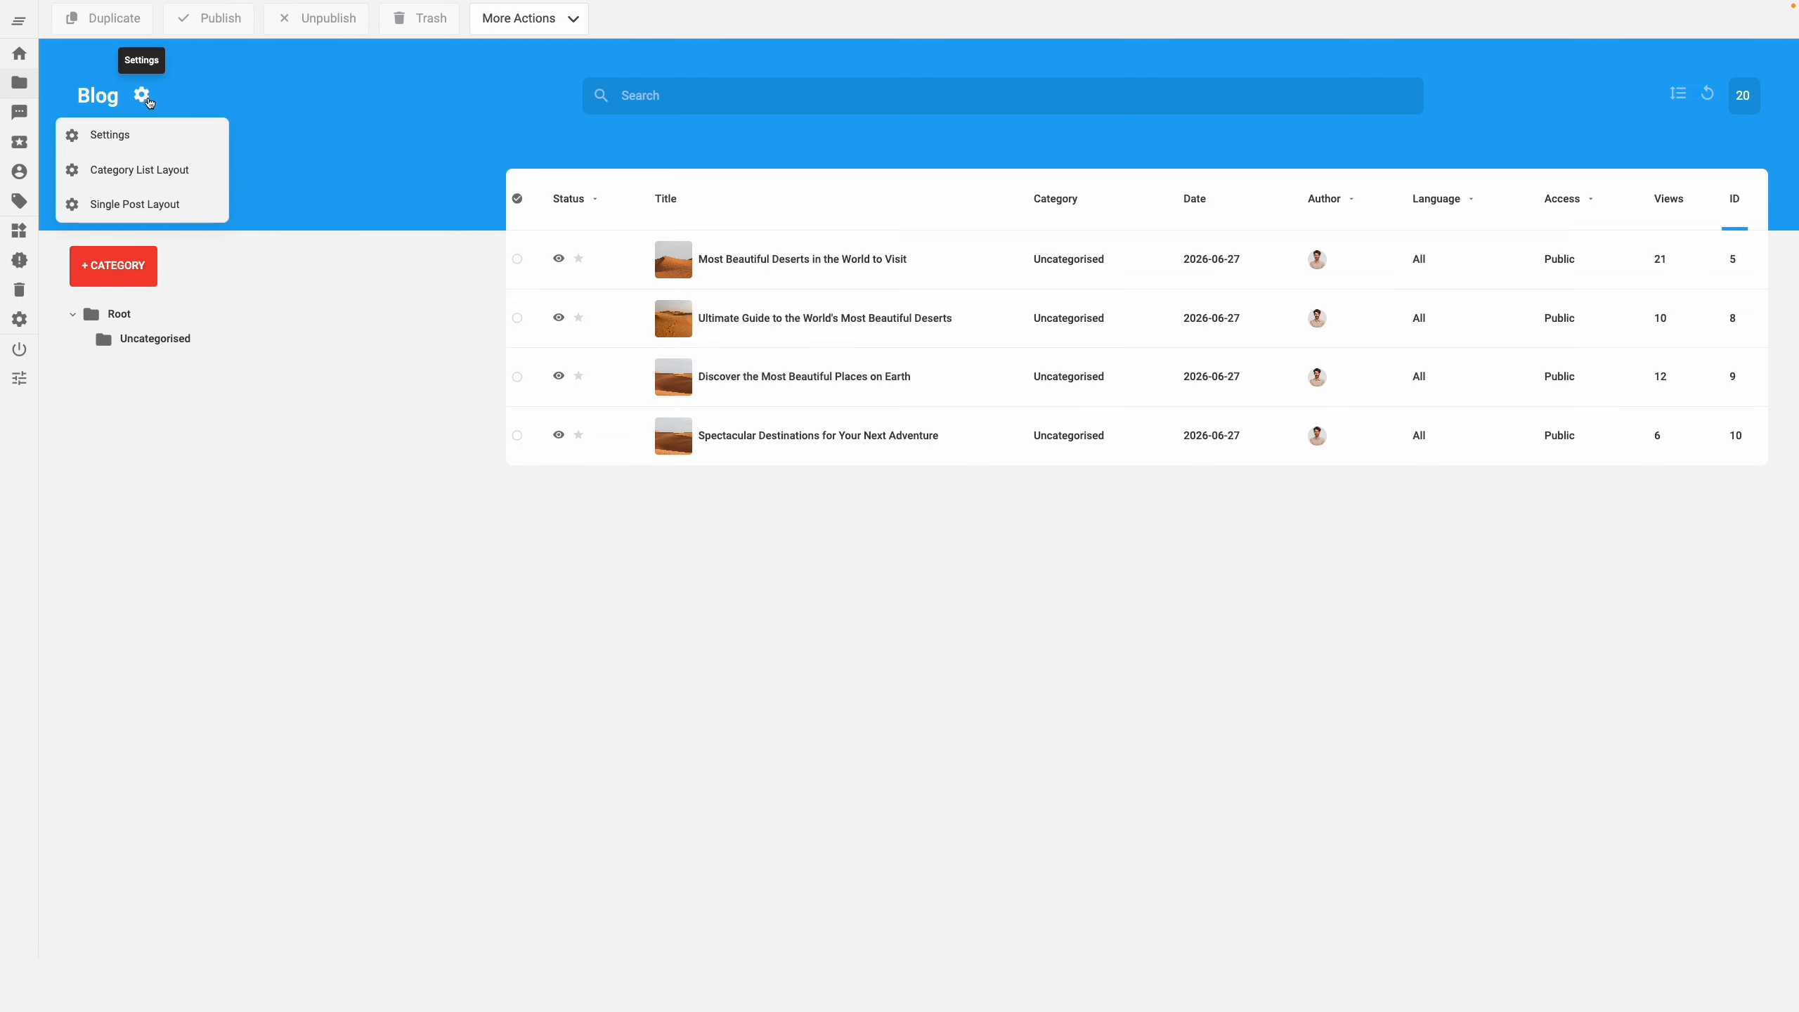
click(149, 205)
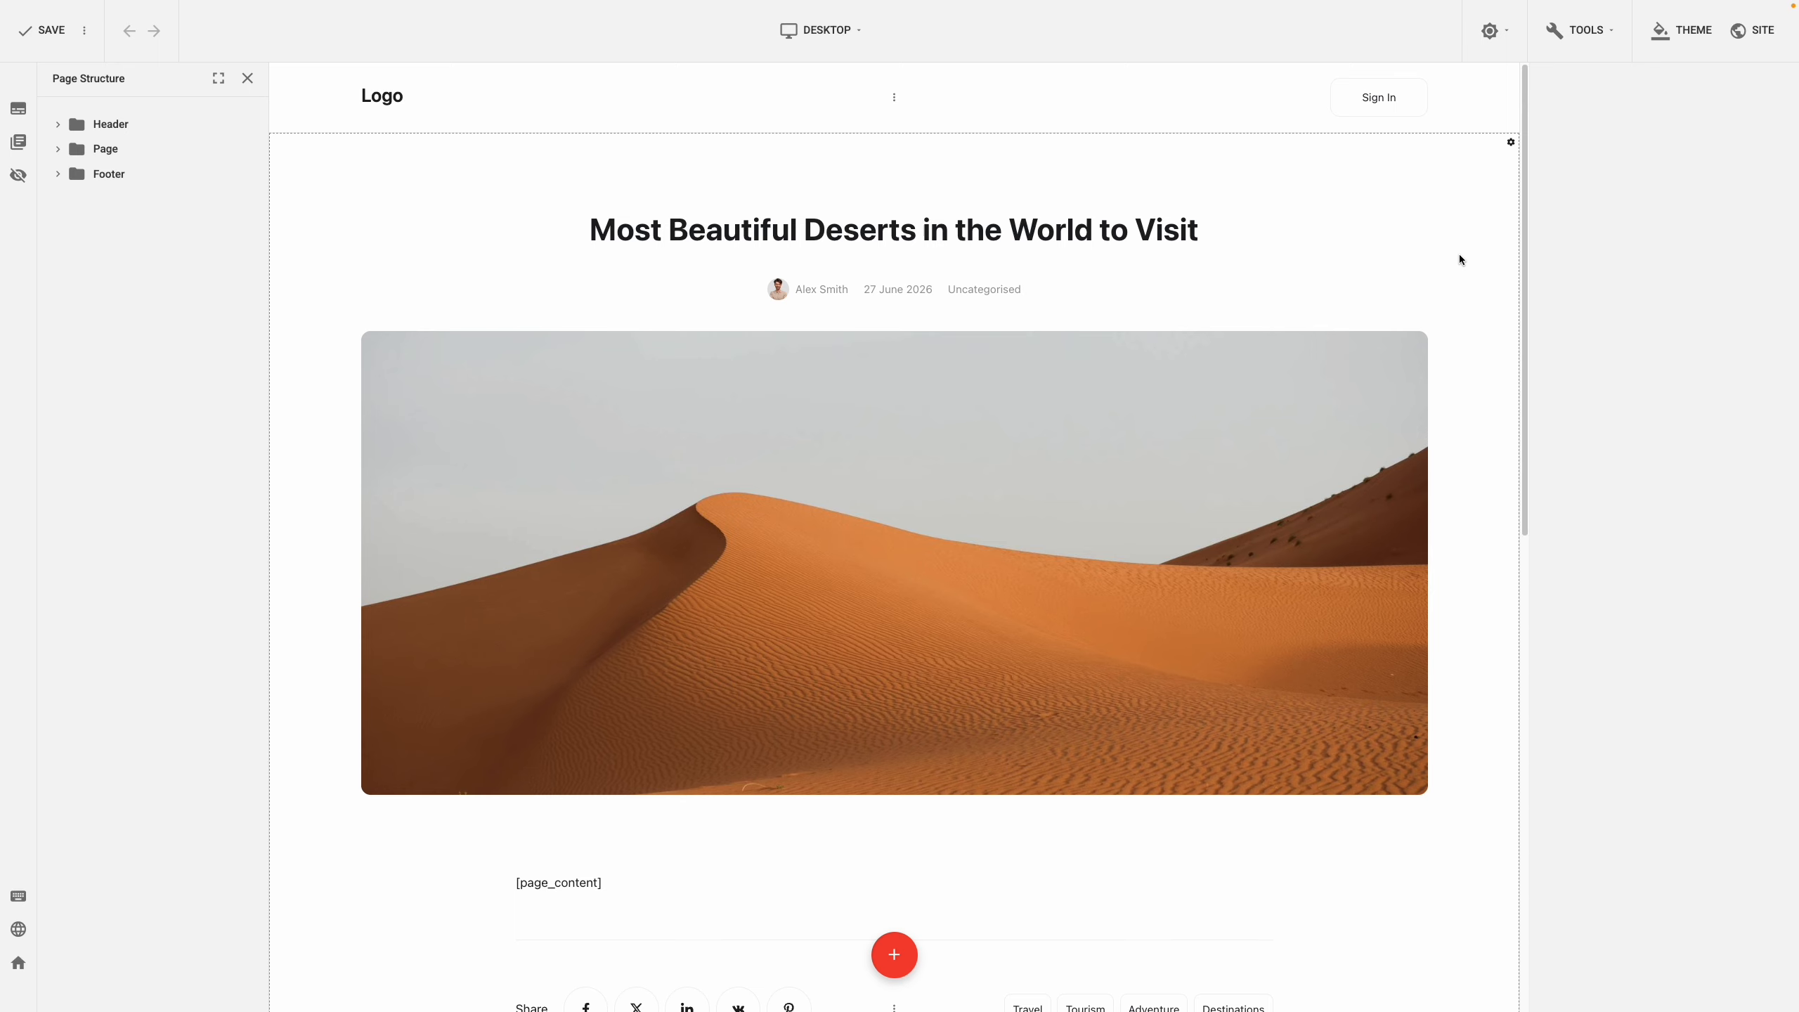
scroll(1460, 260, down, 10)
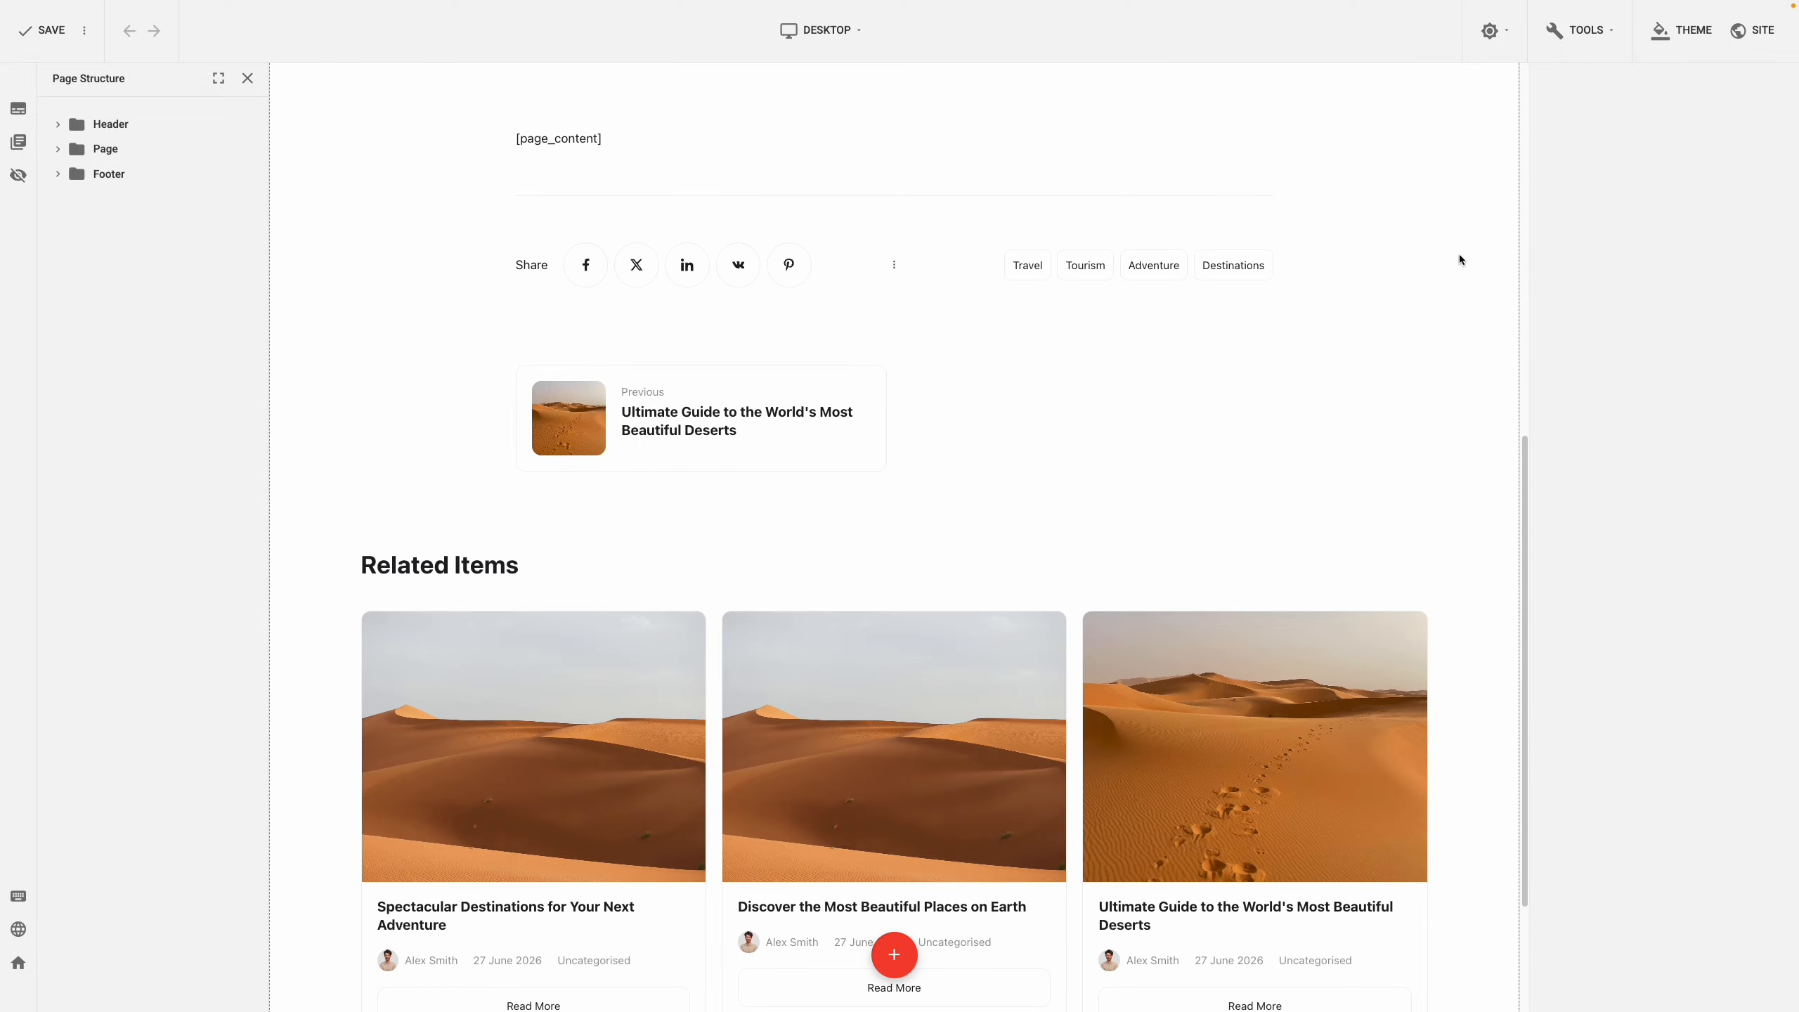
scroll(1459, 259, down, 3)
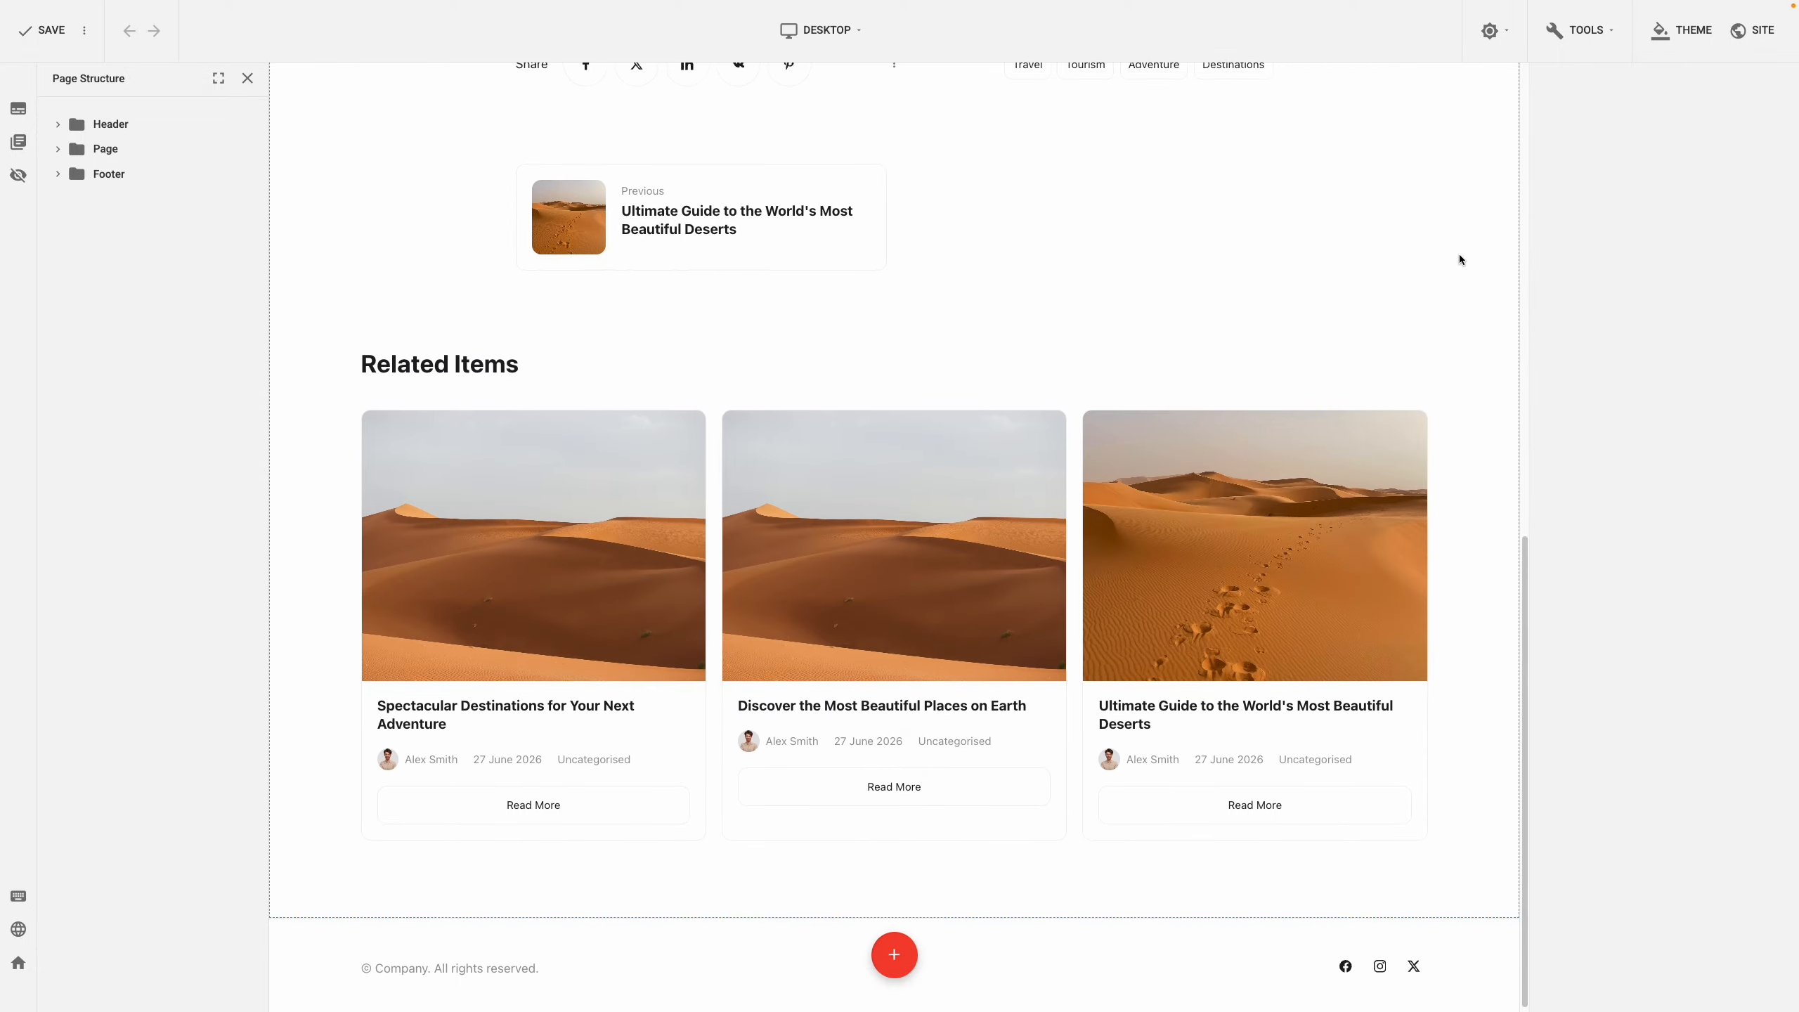
scroll(1460, 260, up, 8)
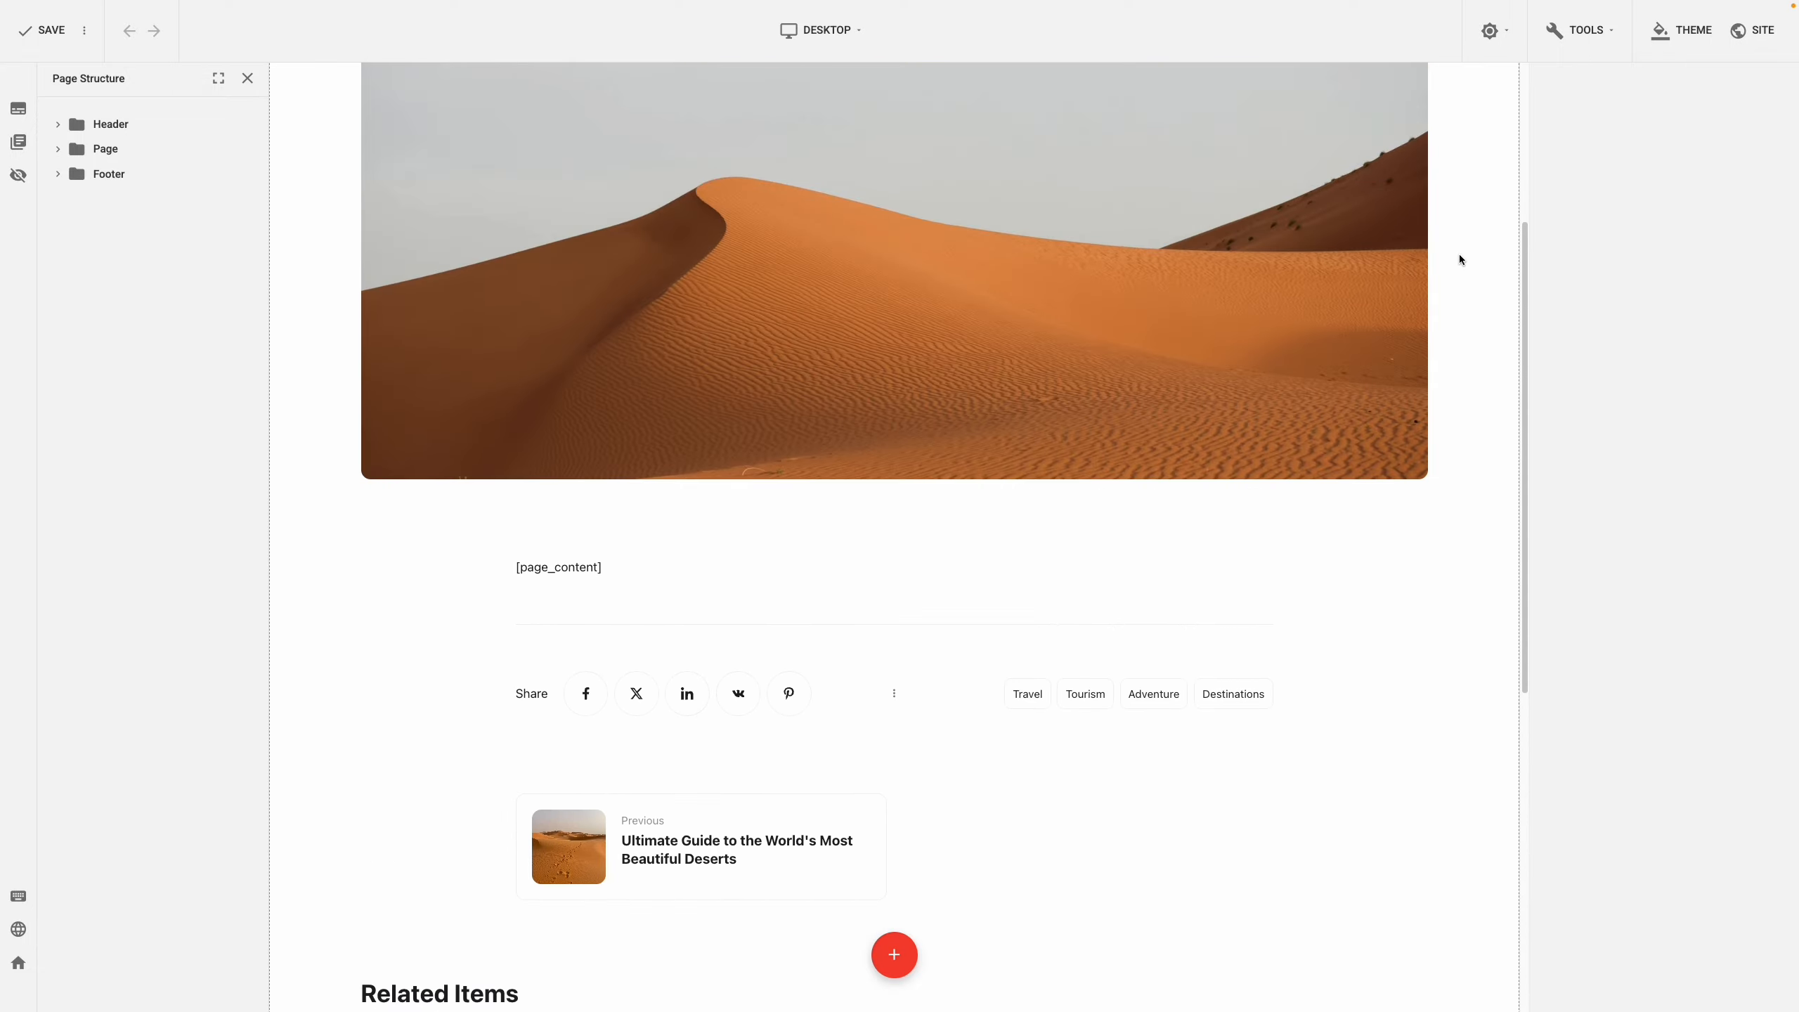
scroll(1460, 259, up, 4)
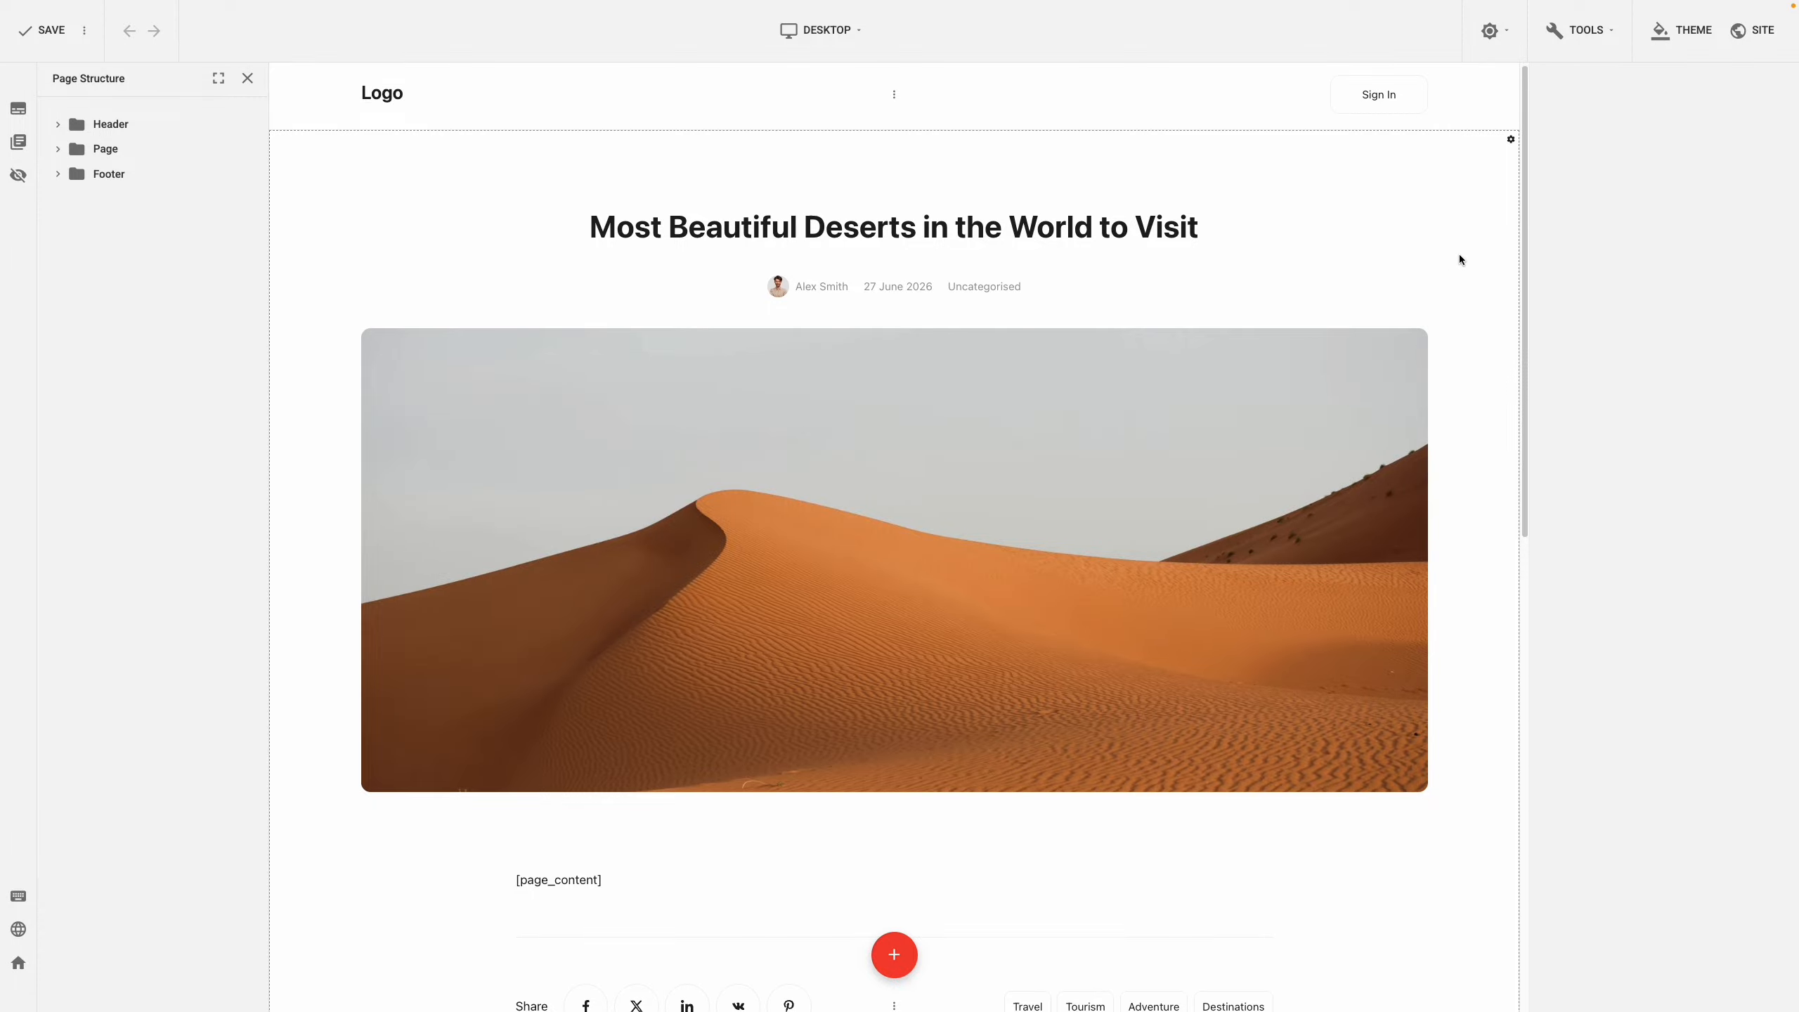
right_click(975, 411)
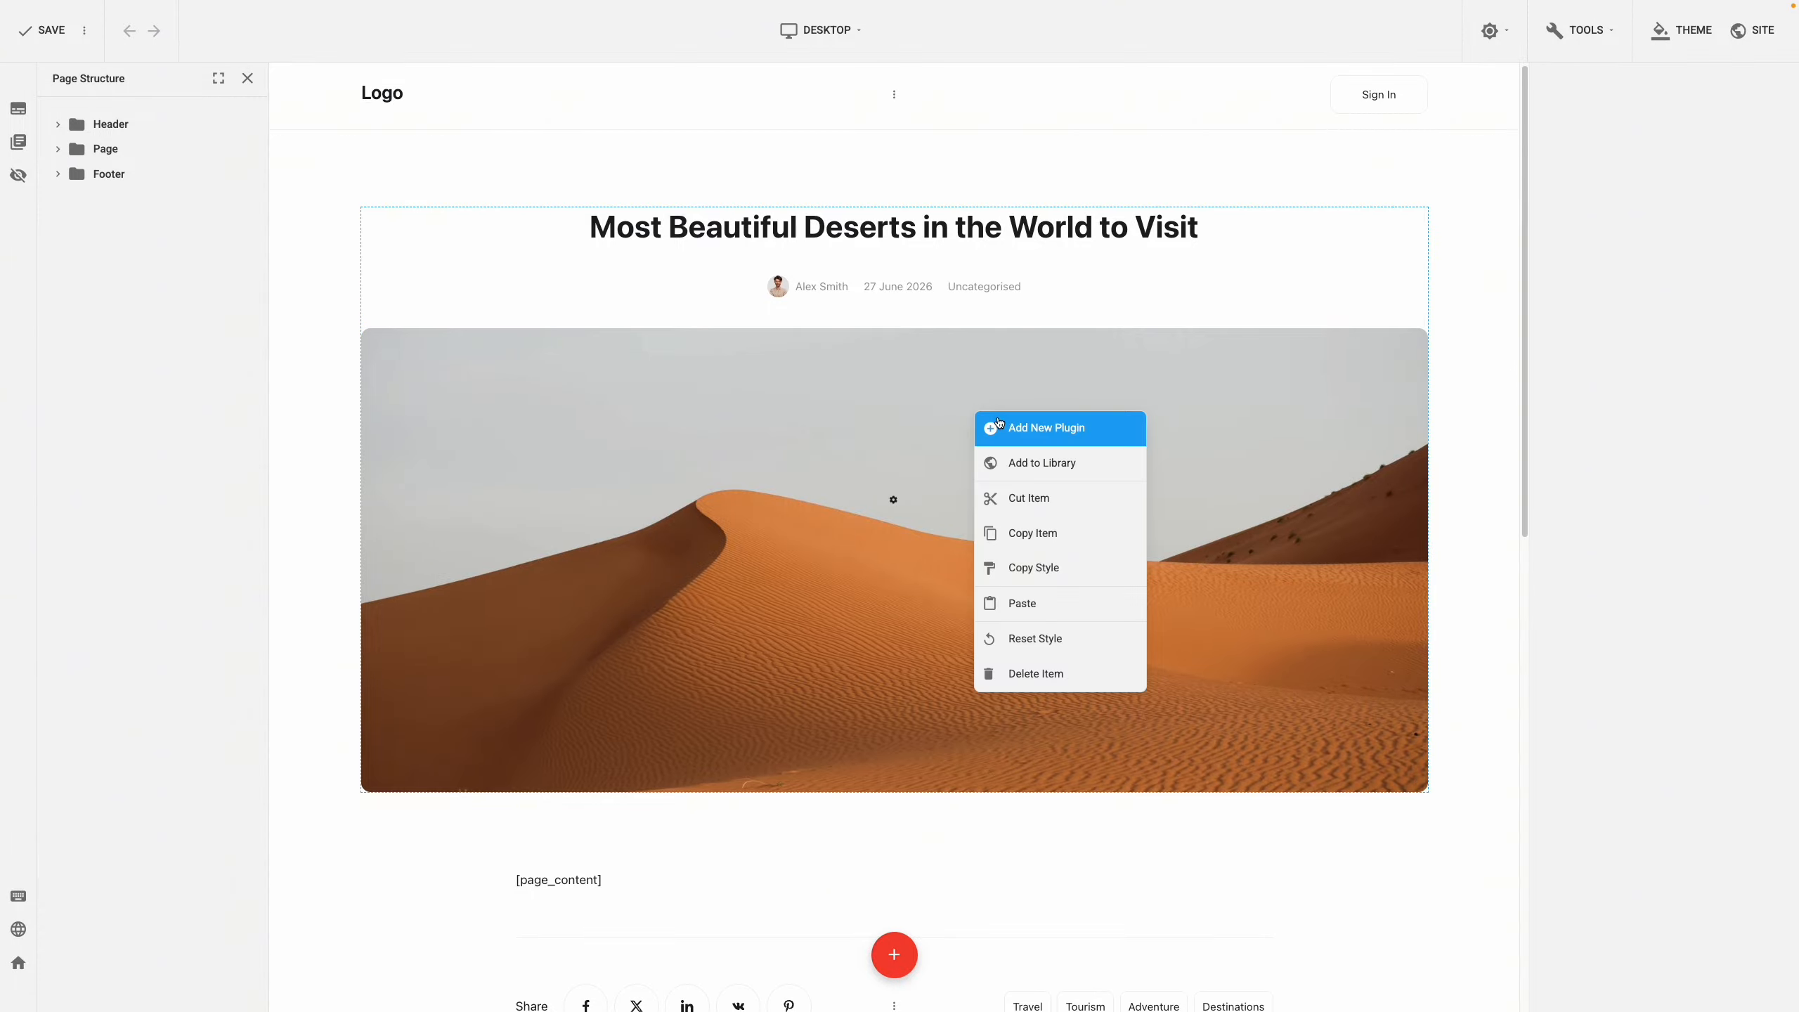
click(999, 423)
scroll(1000, 421, down, 6)
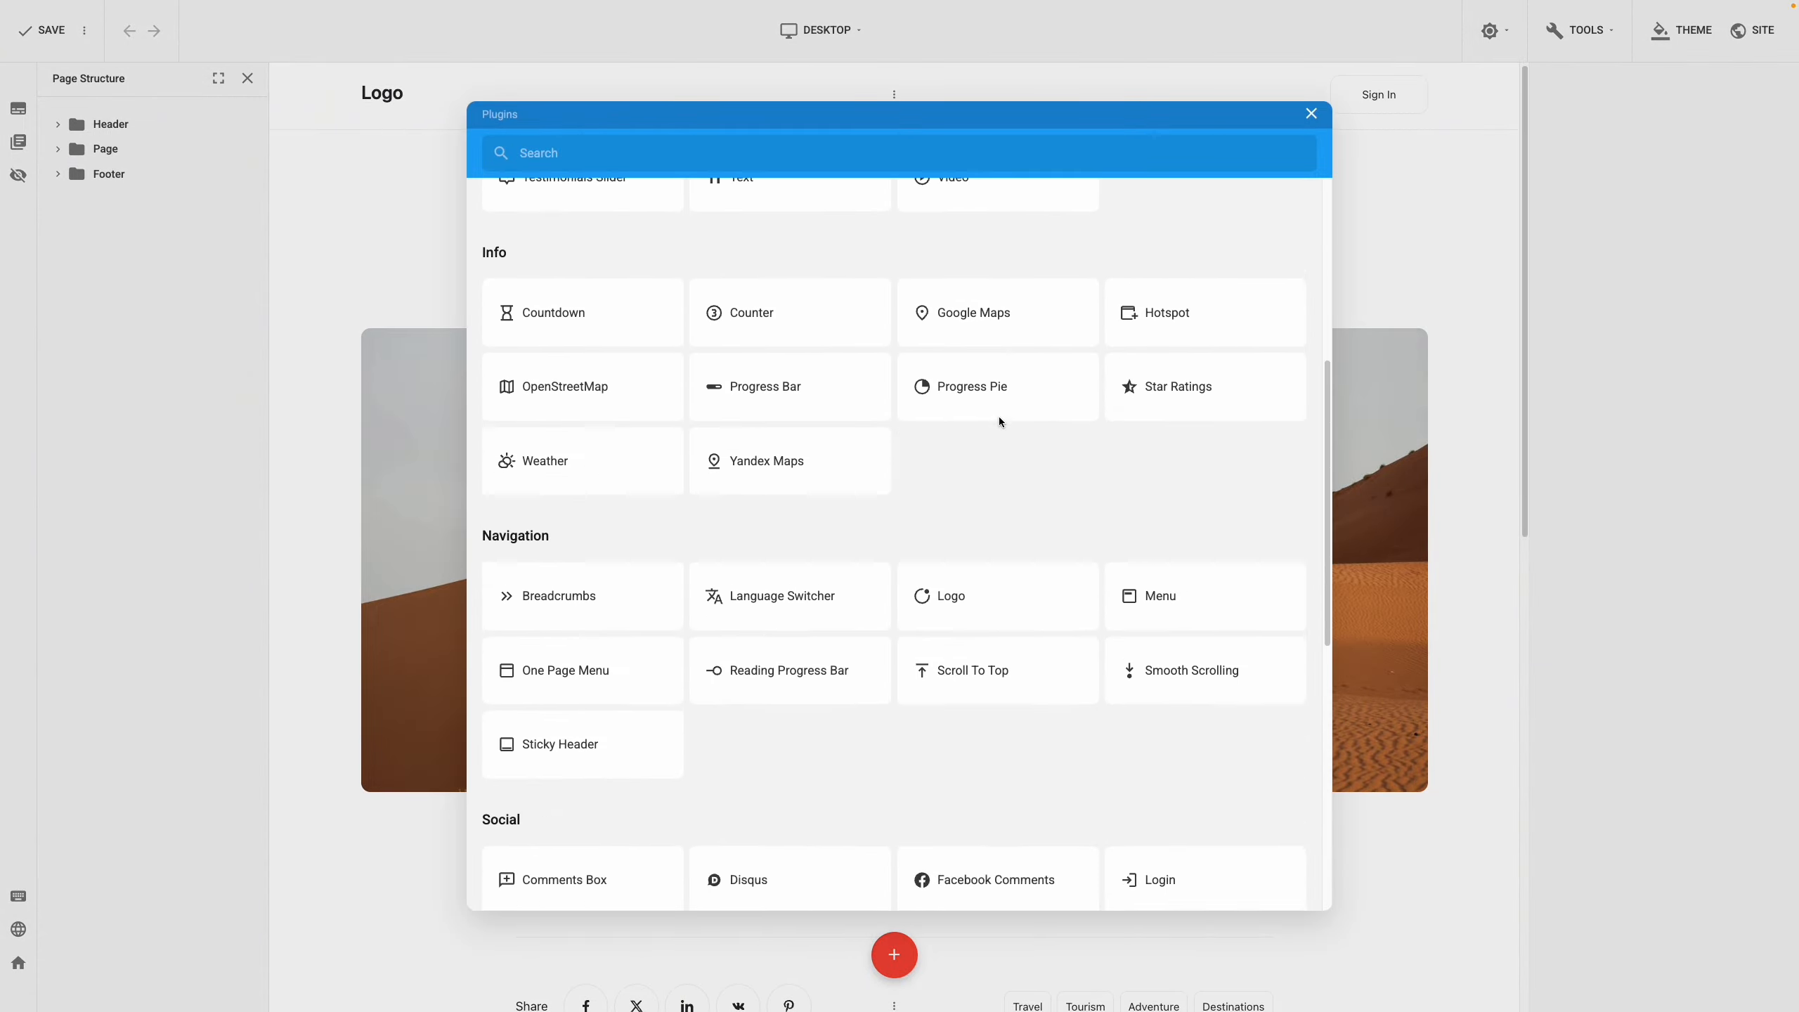
scroll(999, 420, down, 7)
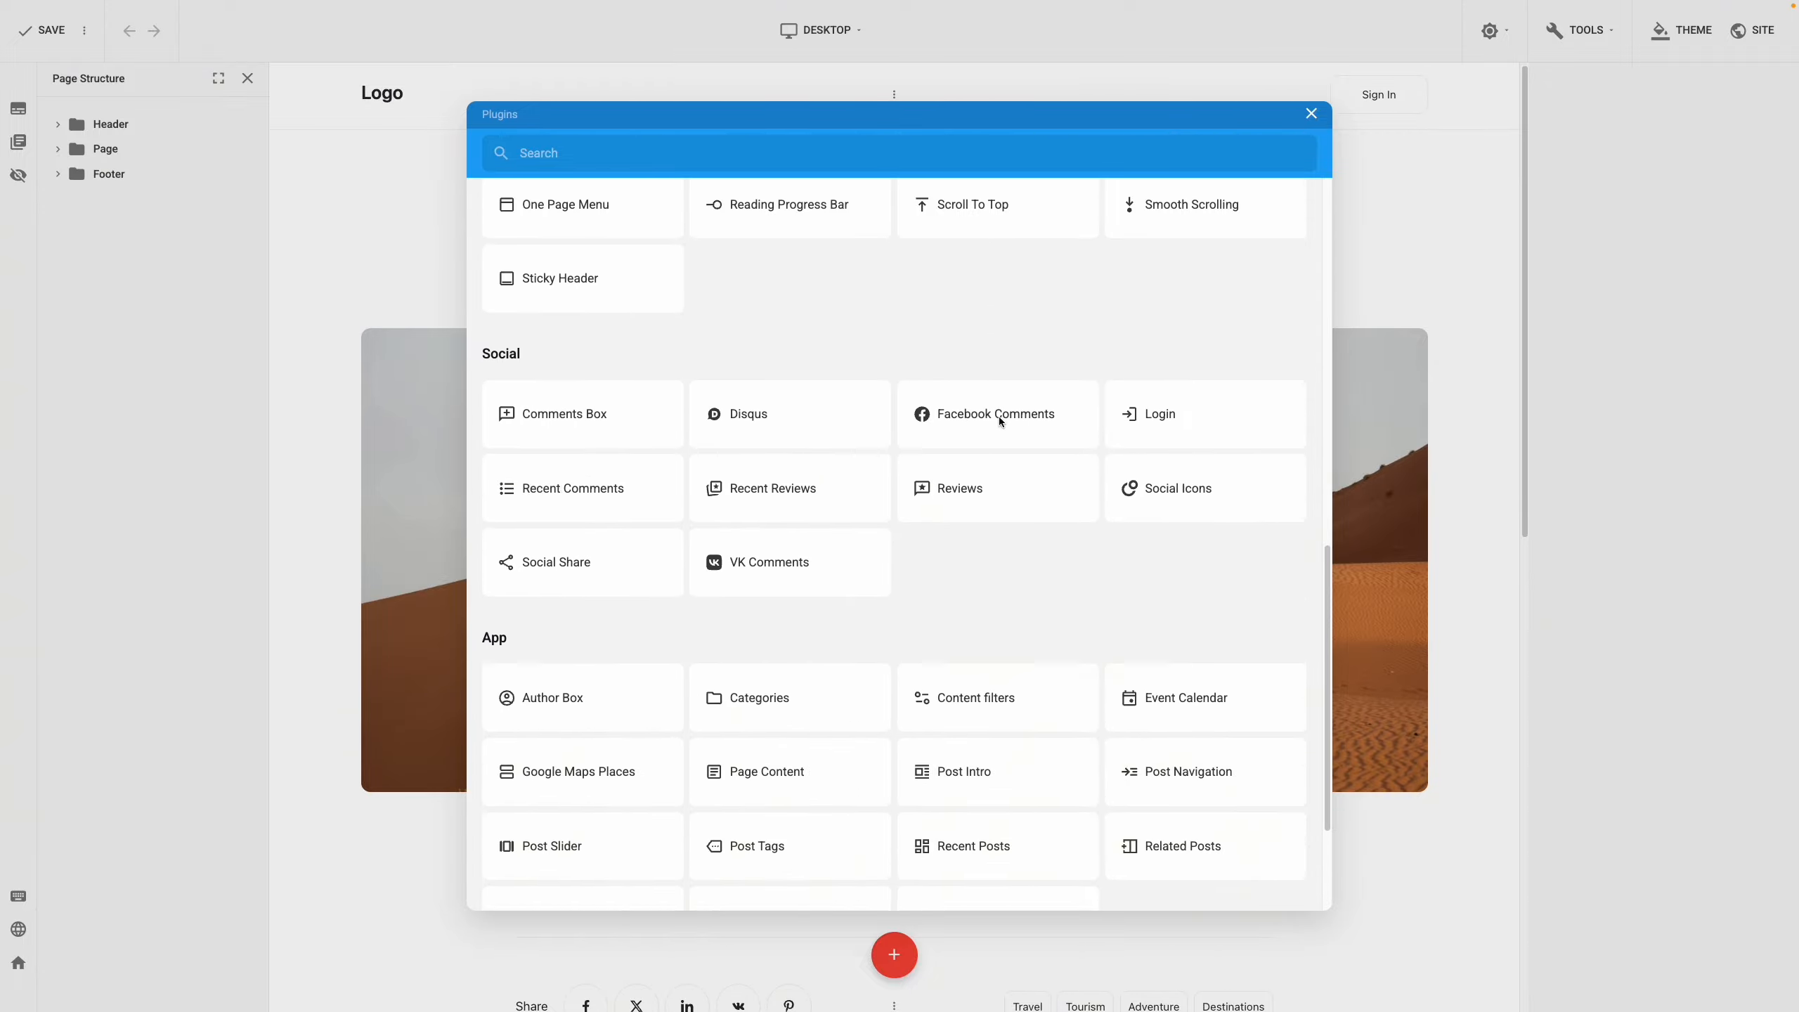
scroll(1000, 418, down, 3)
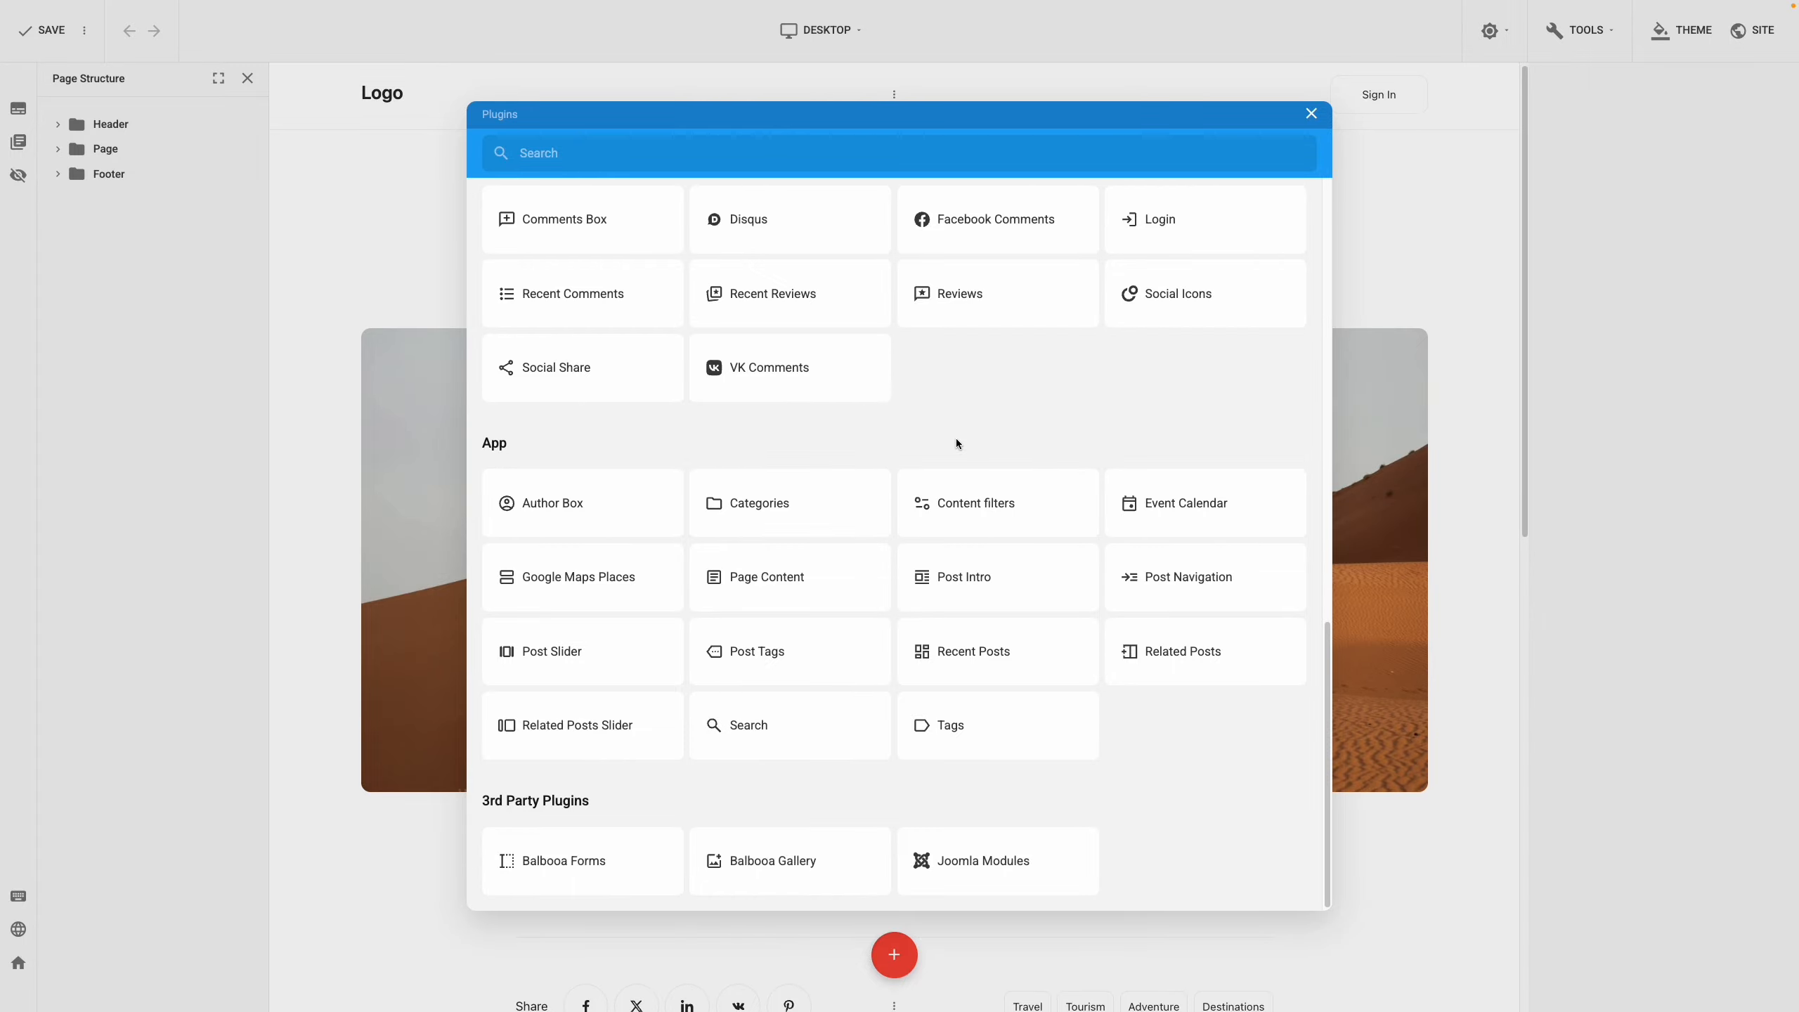
click(1468, 456)
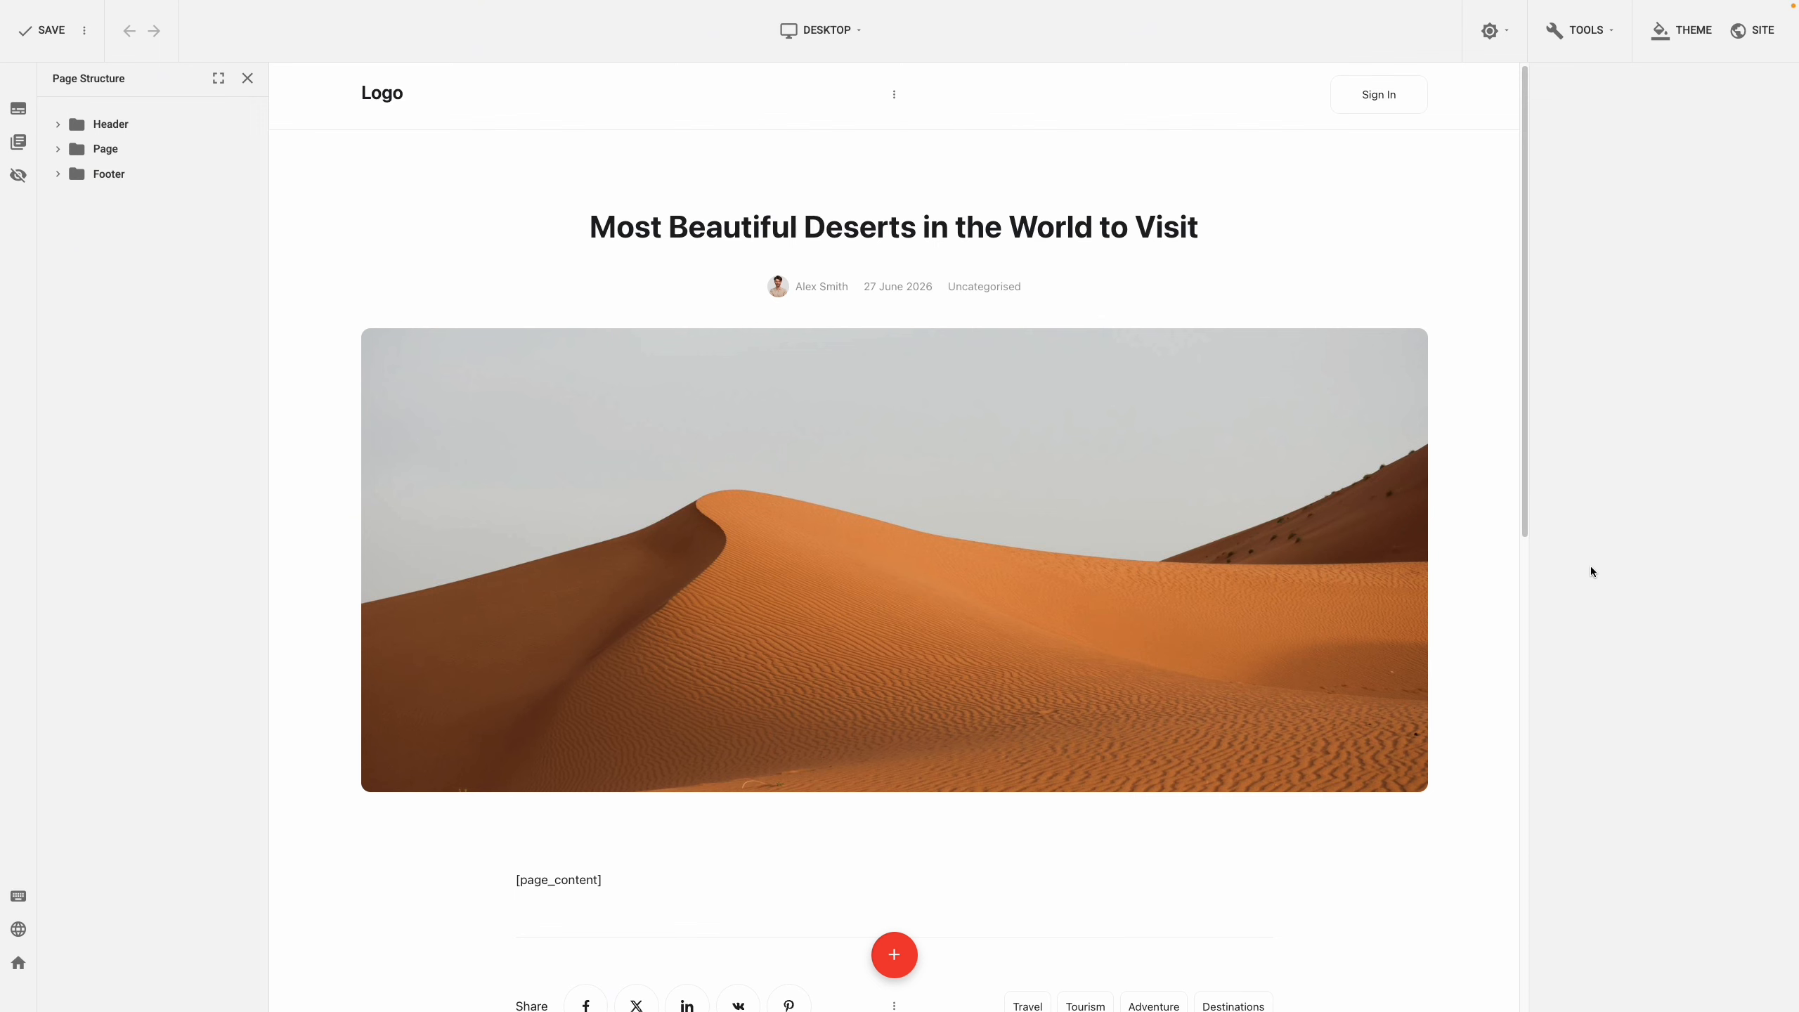
In the Post Intro info line, move Category up to sit right after Author
click(1315, 602)
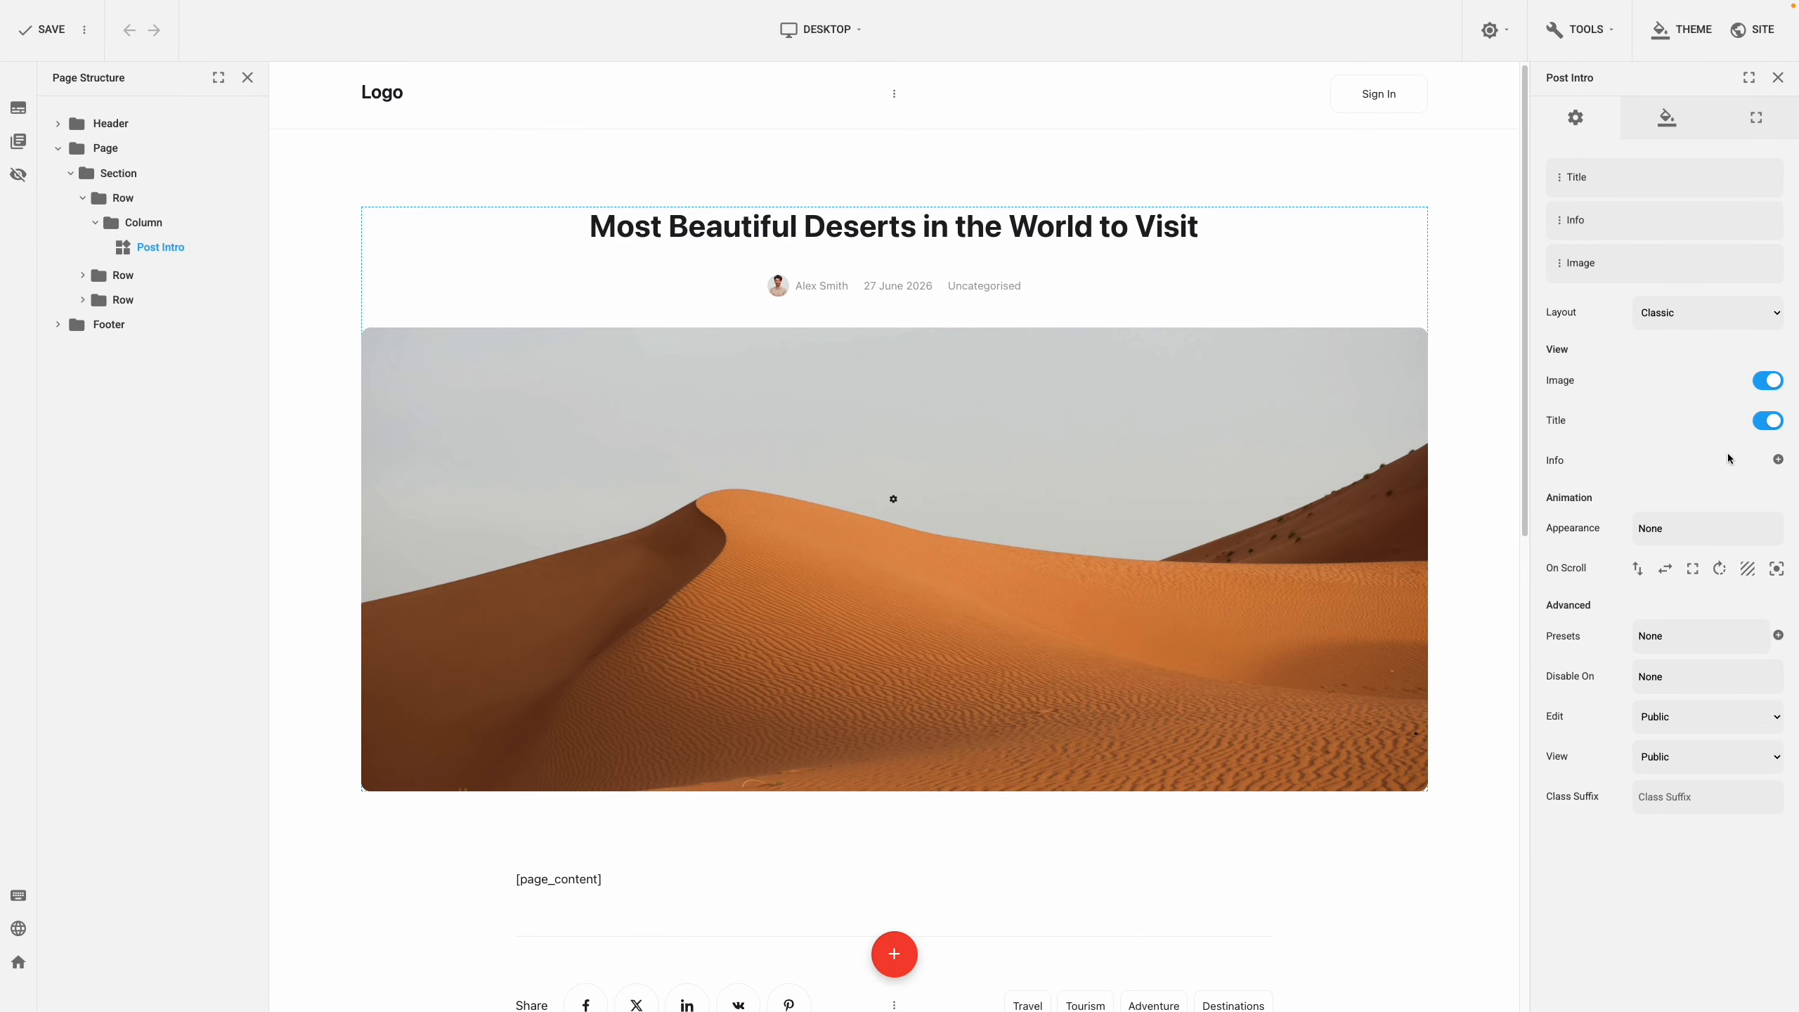
click(1777, 458)
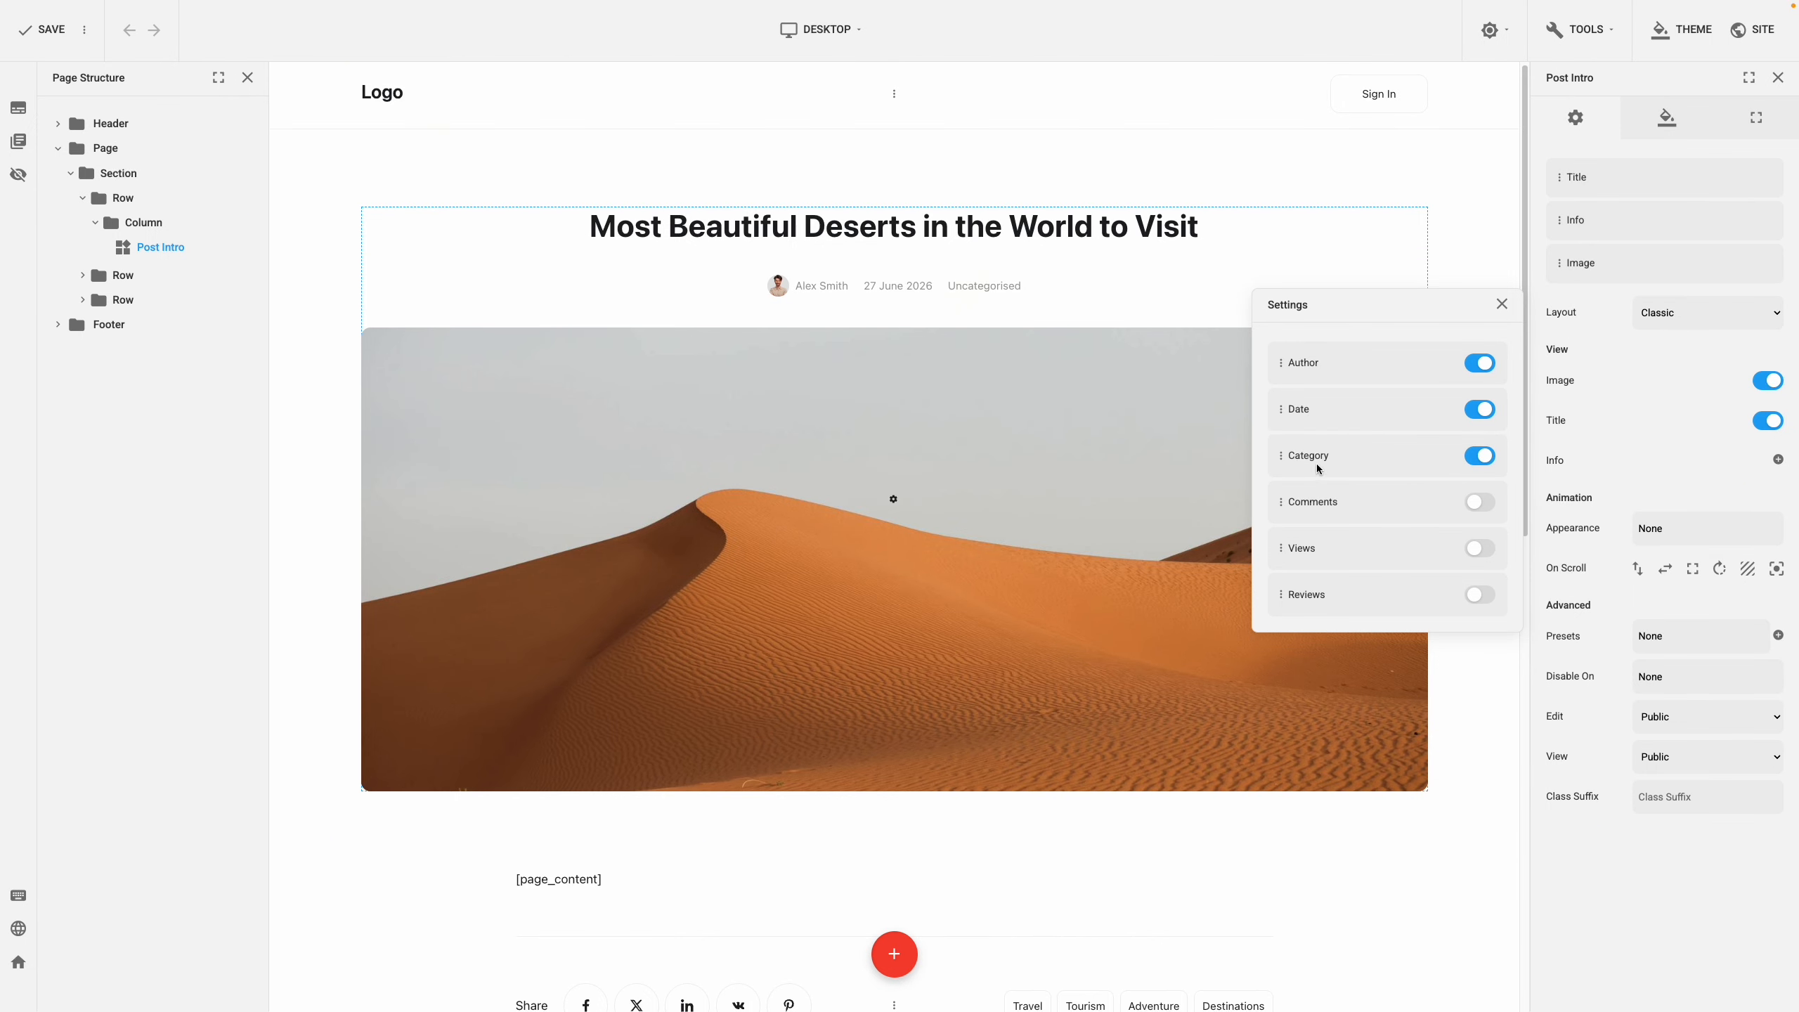
drag(1280, 455, 1282, 405)
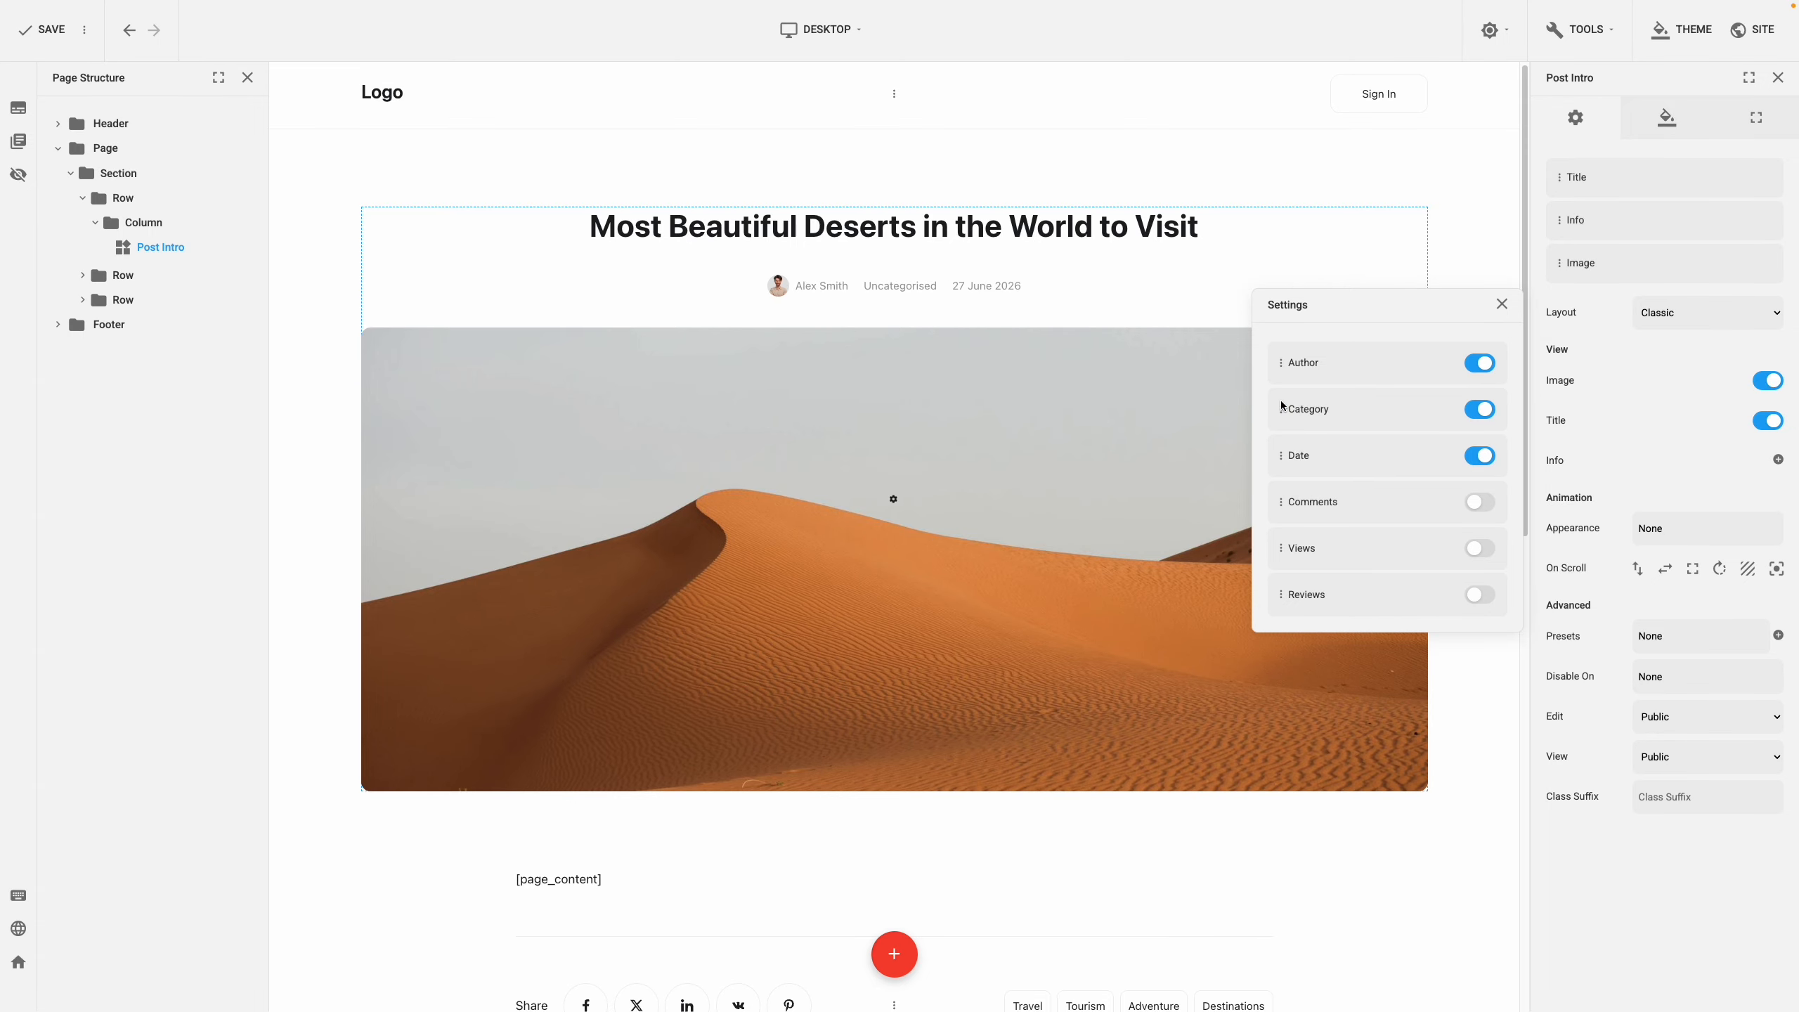
click(1627, 445)
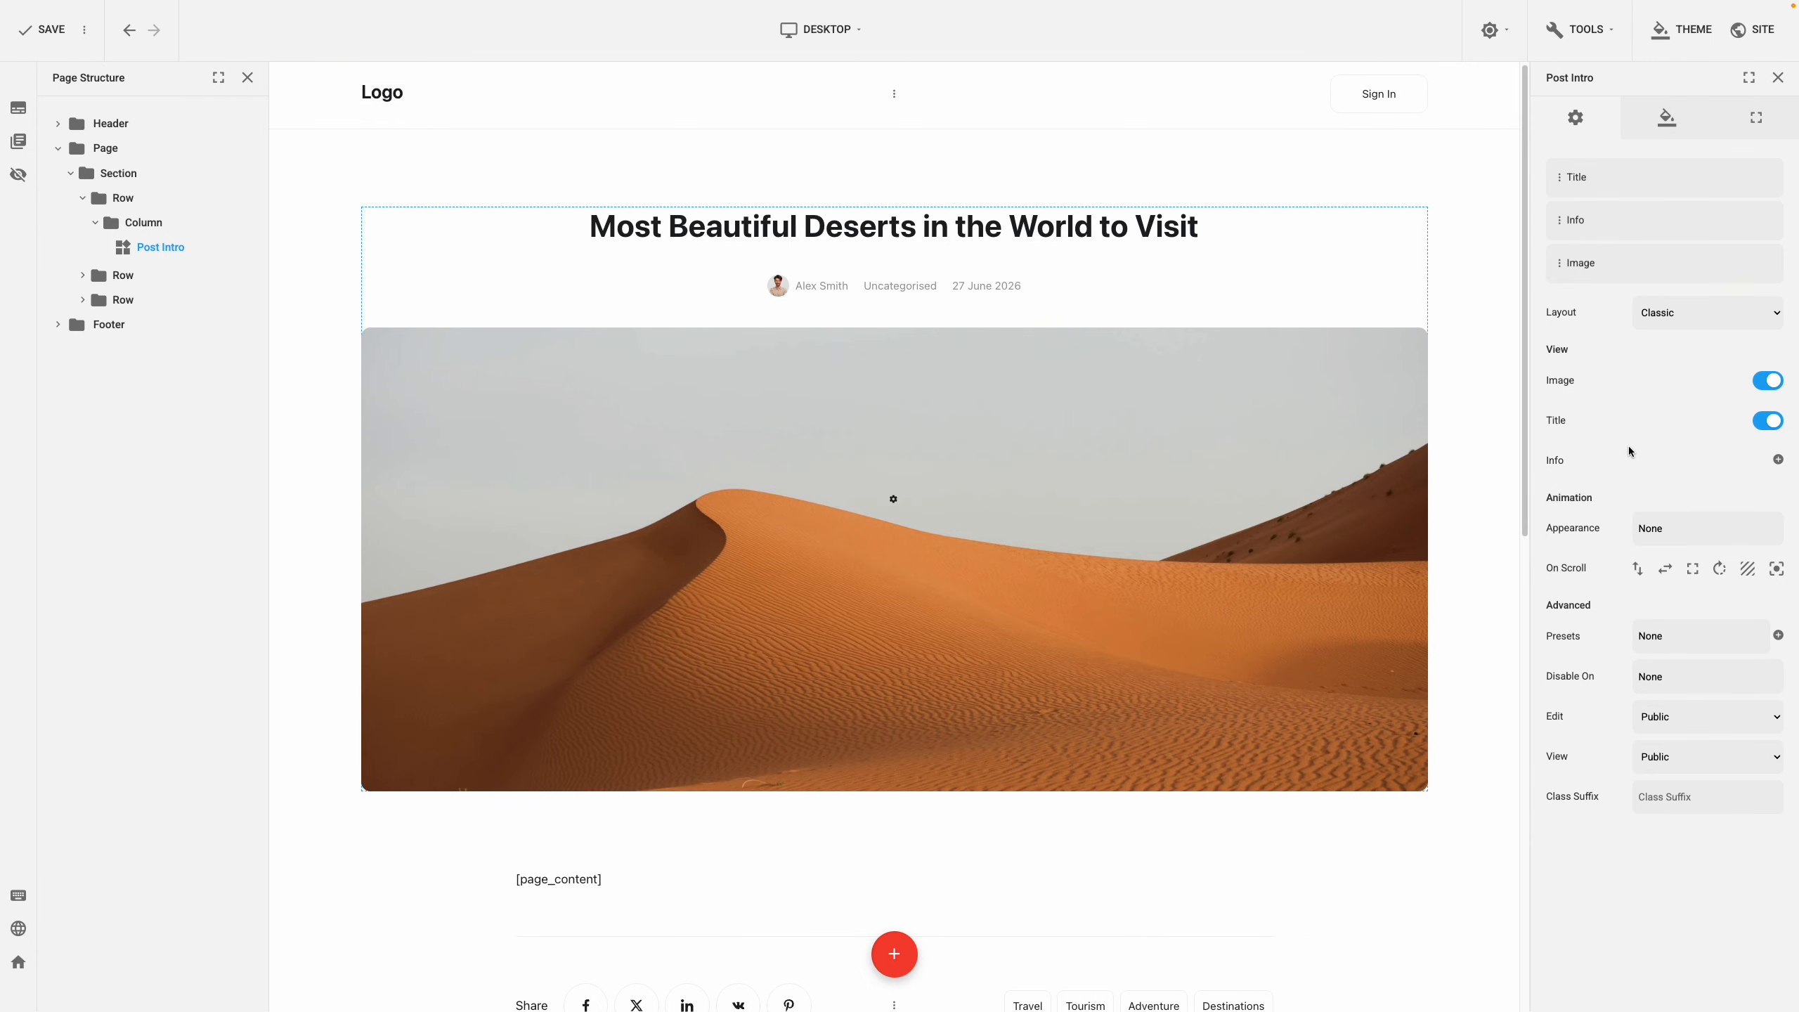
Scroll down and select the Post Content block
scroll(1118, 504, down, 3)
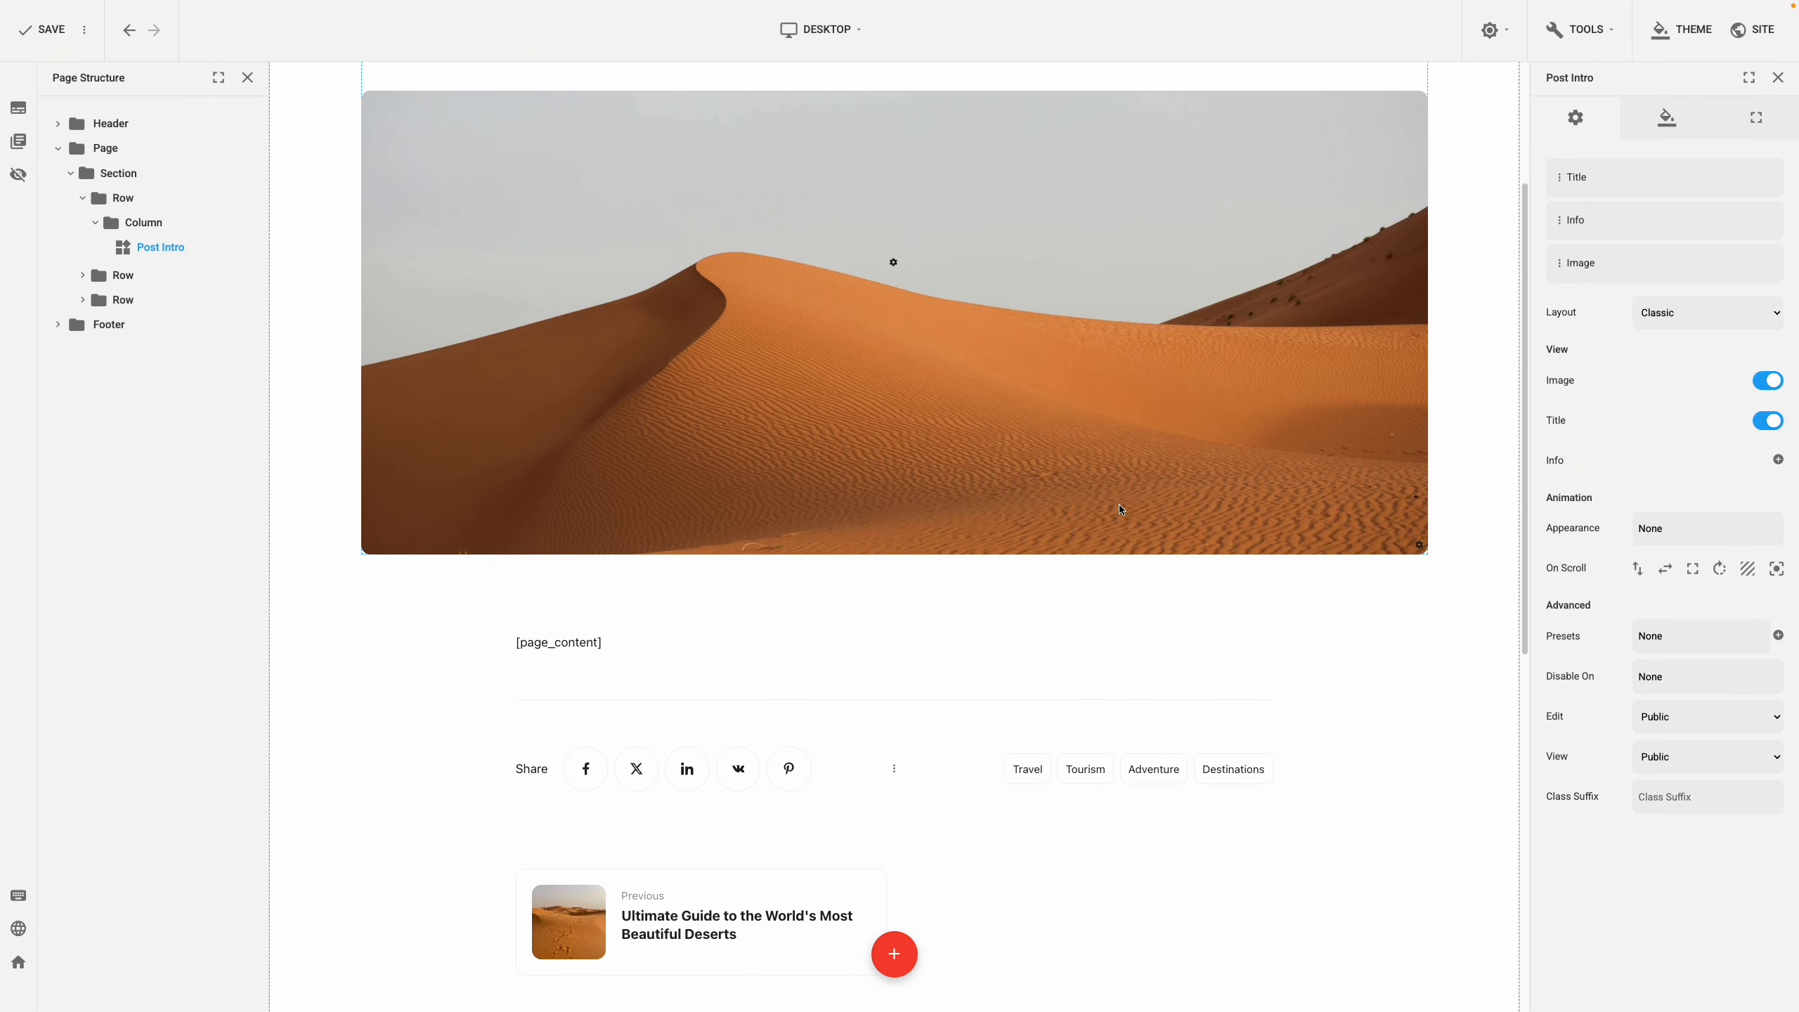
scroll(1121, 509, down, 2)
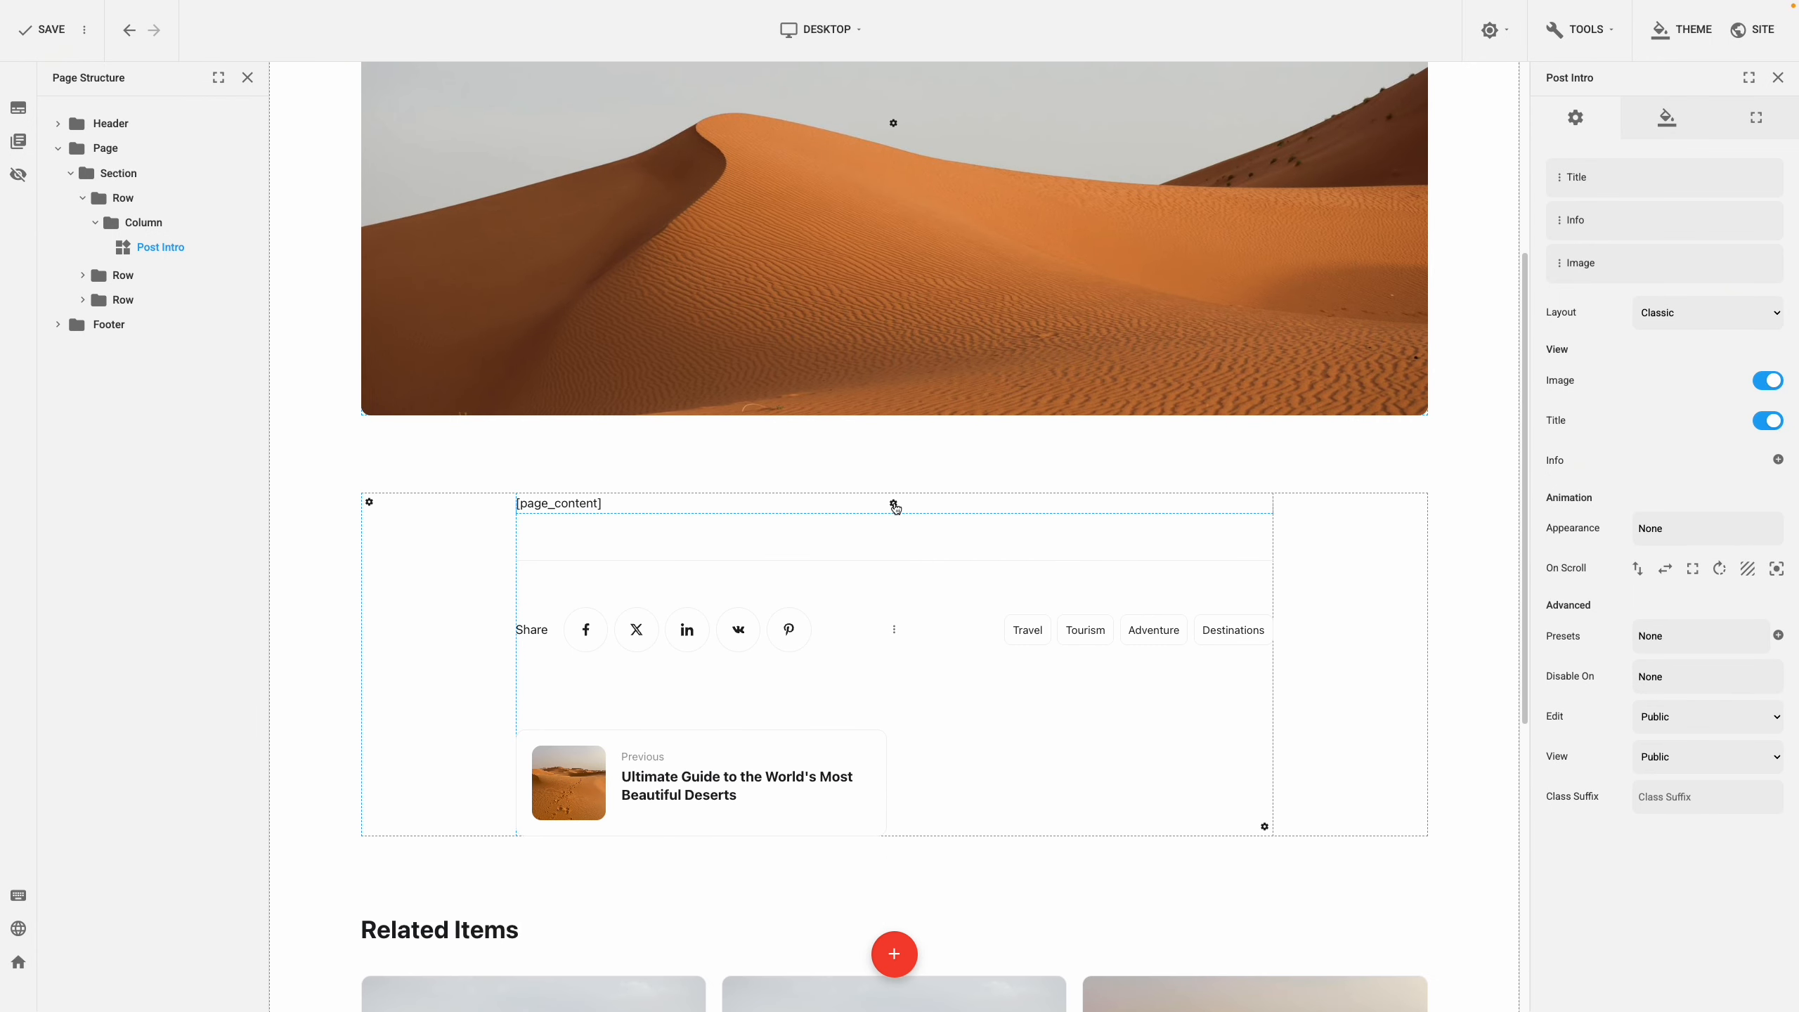
click(894, 504)
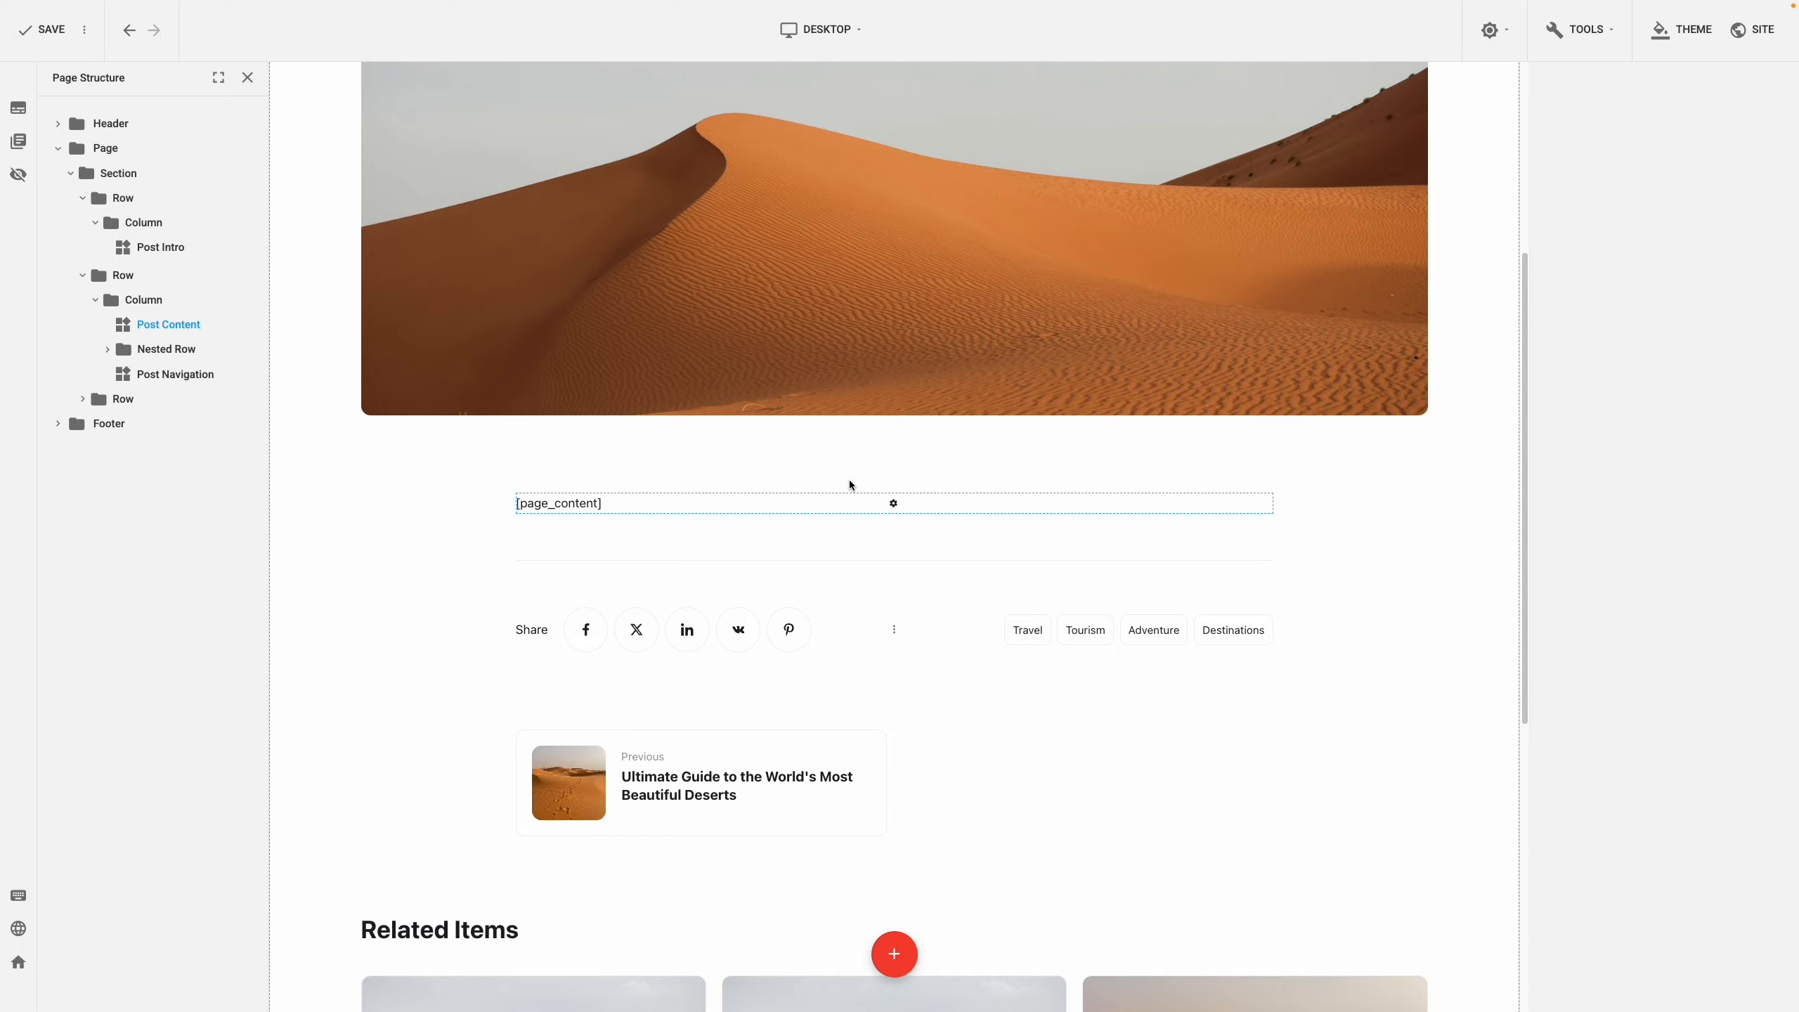
click(687, 631)
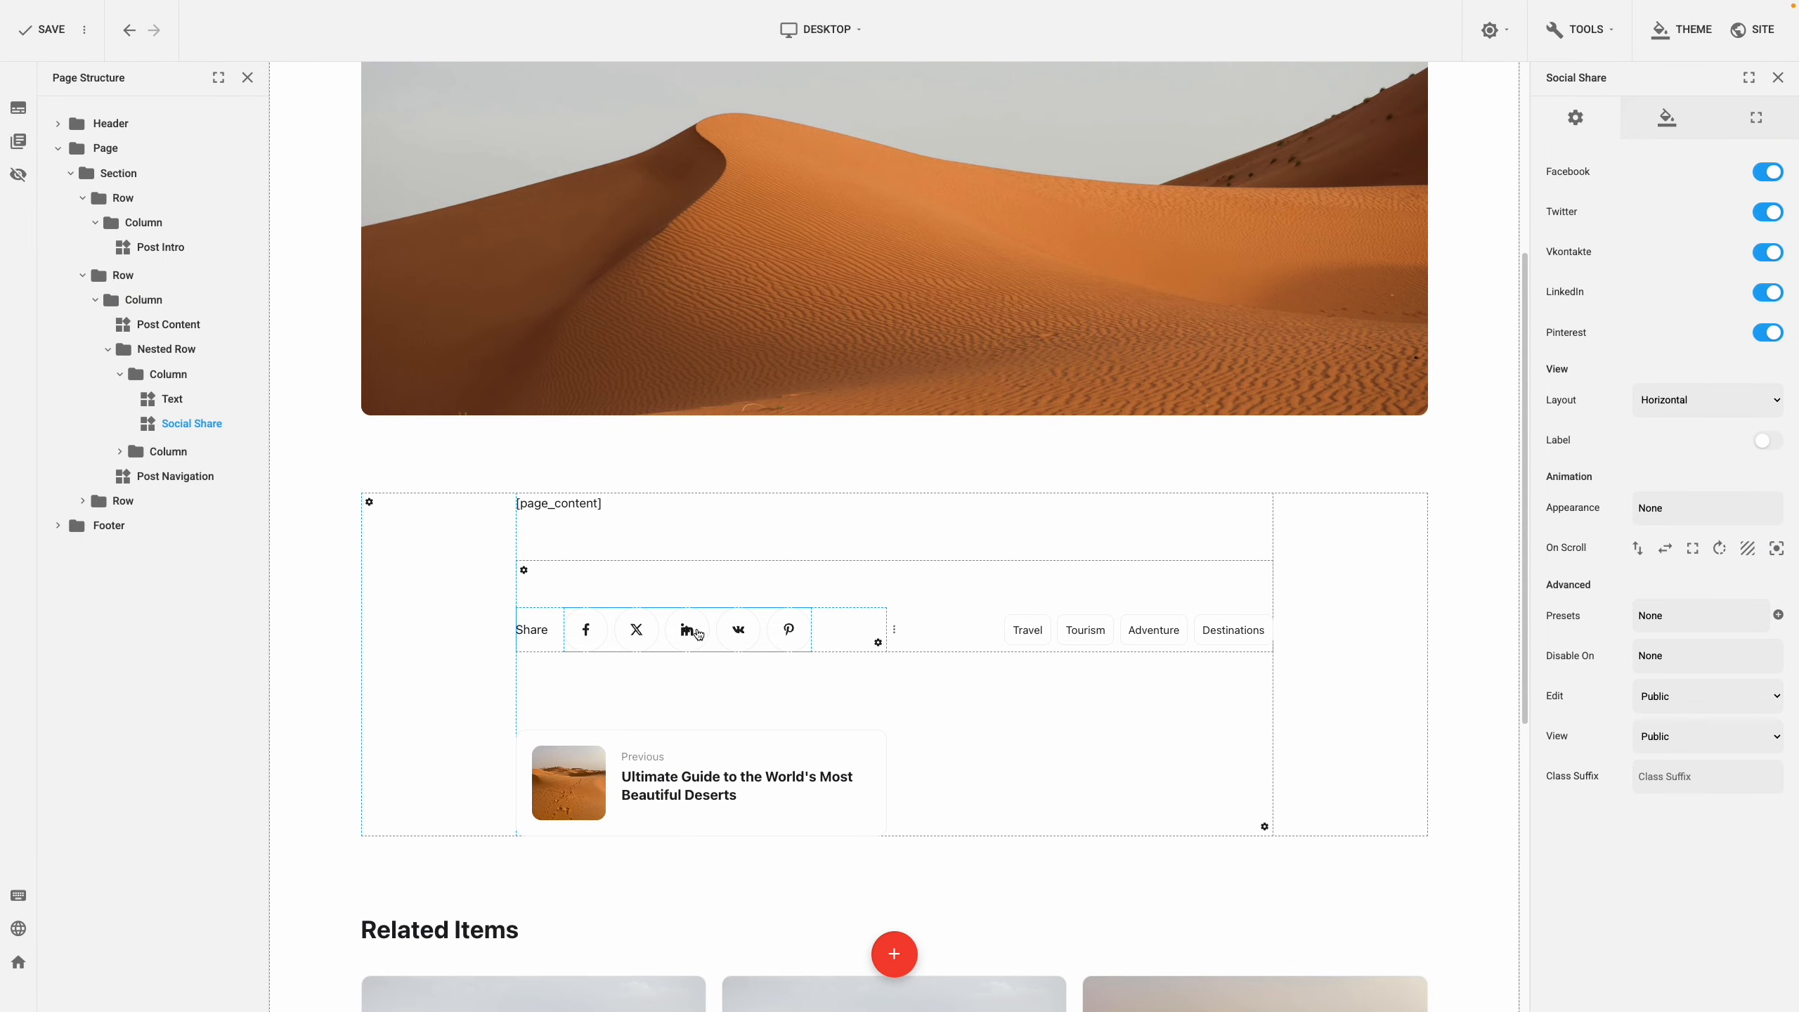
click(1138, 634)
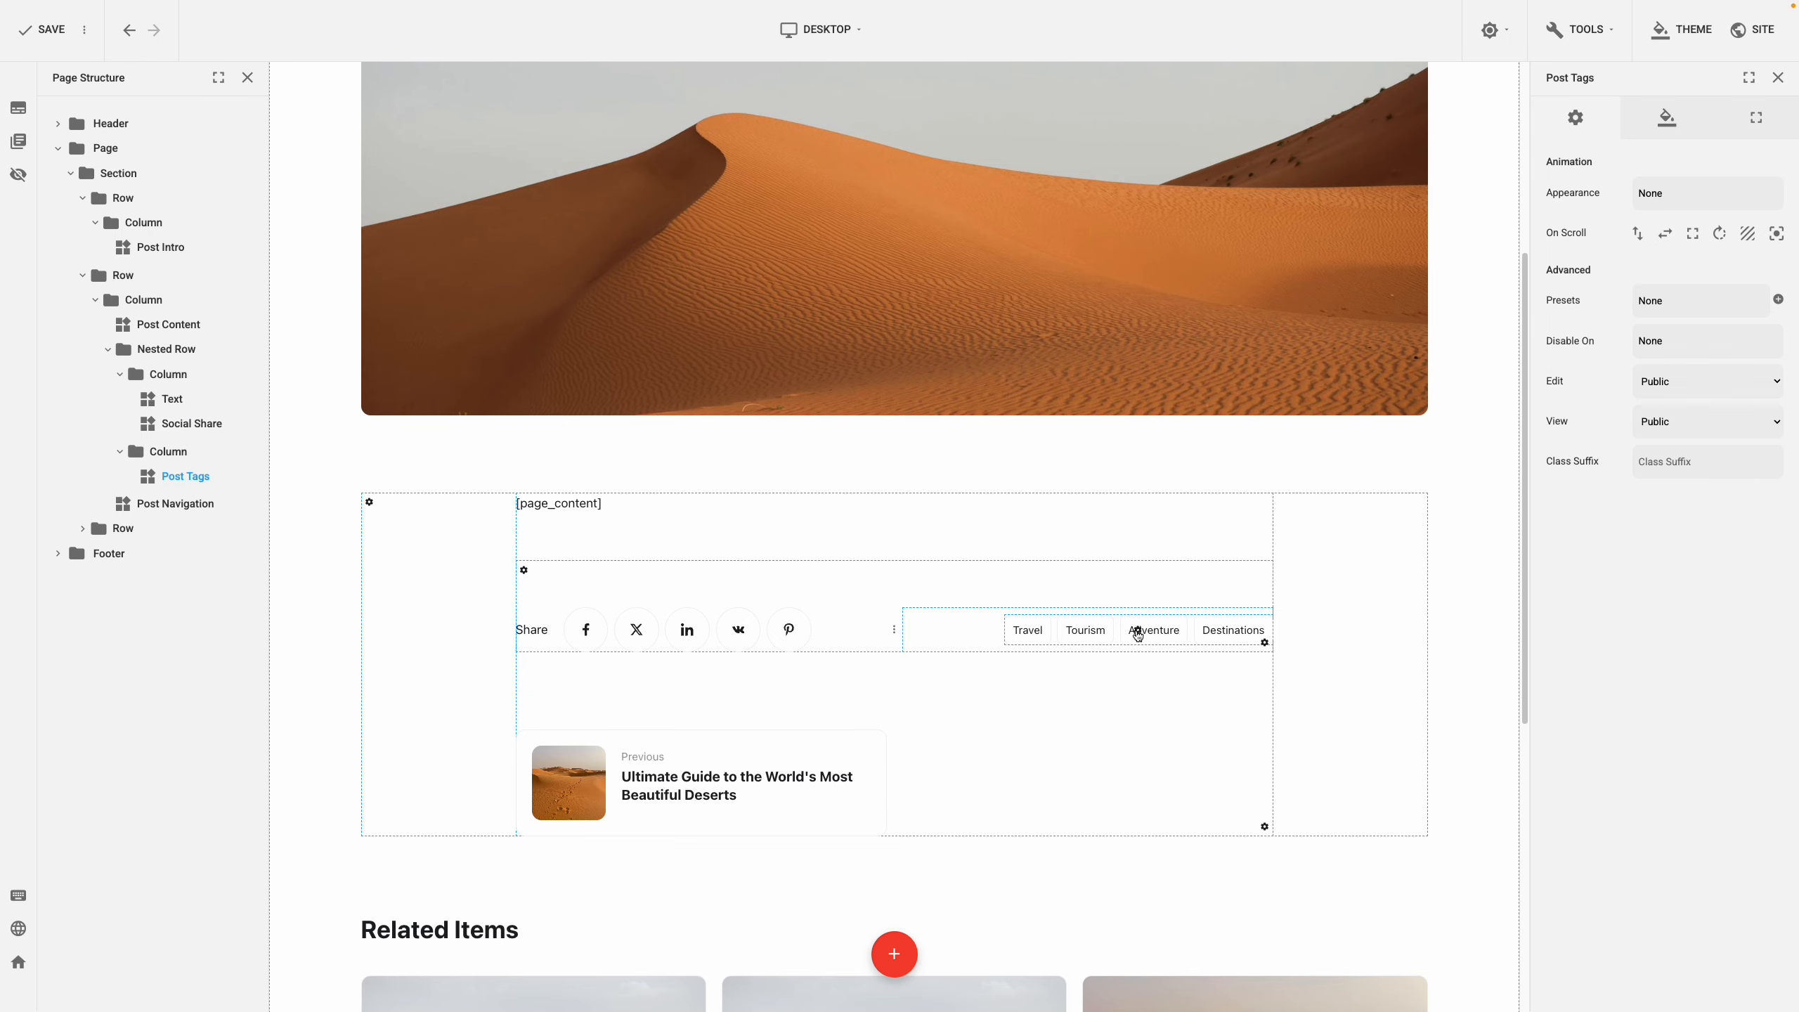
drag(1138, 634, 896, 785)
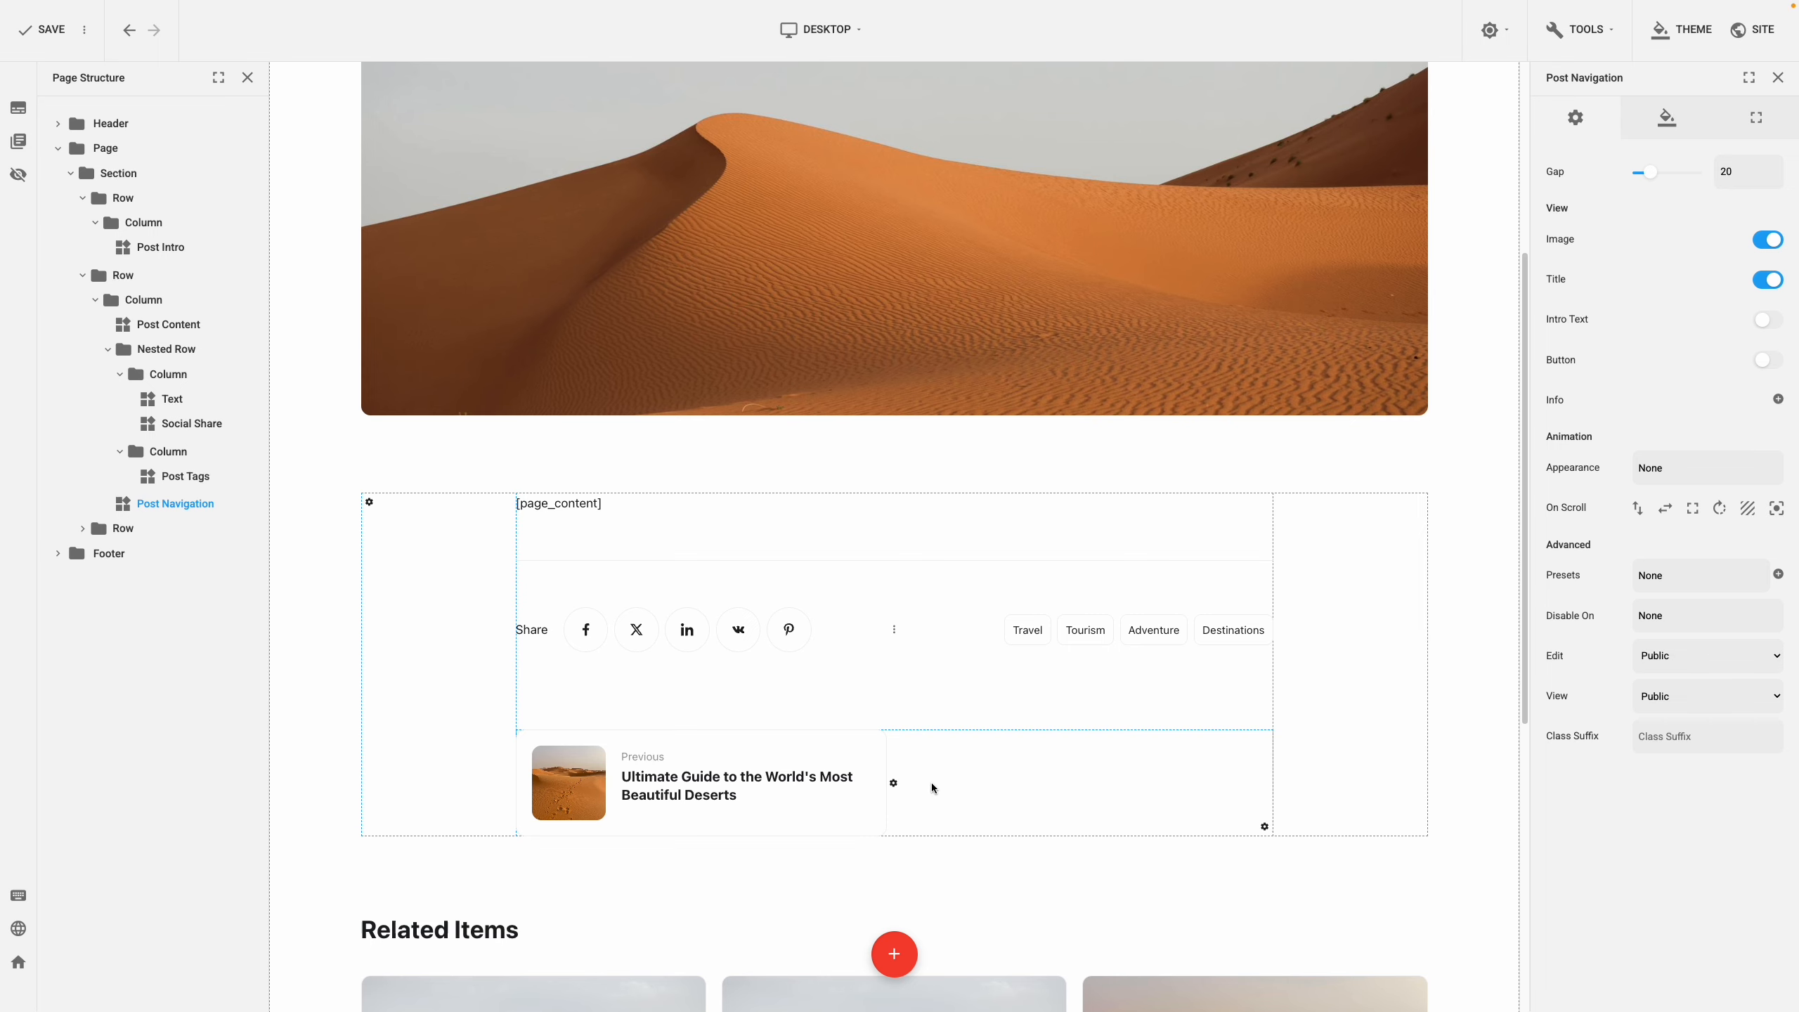
scroll(932, 788, down, 8)
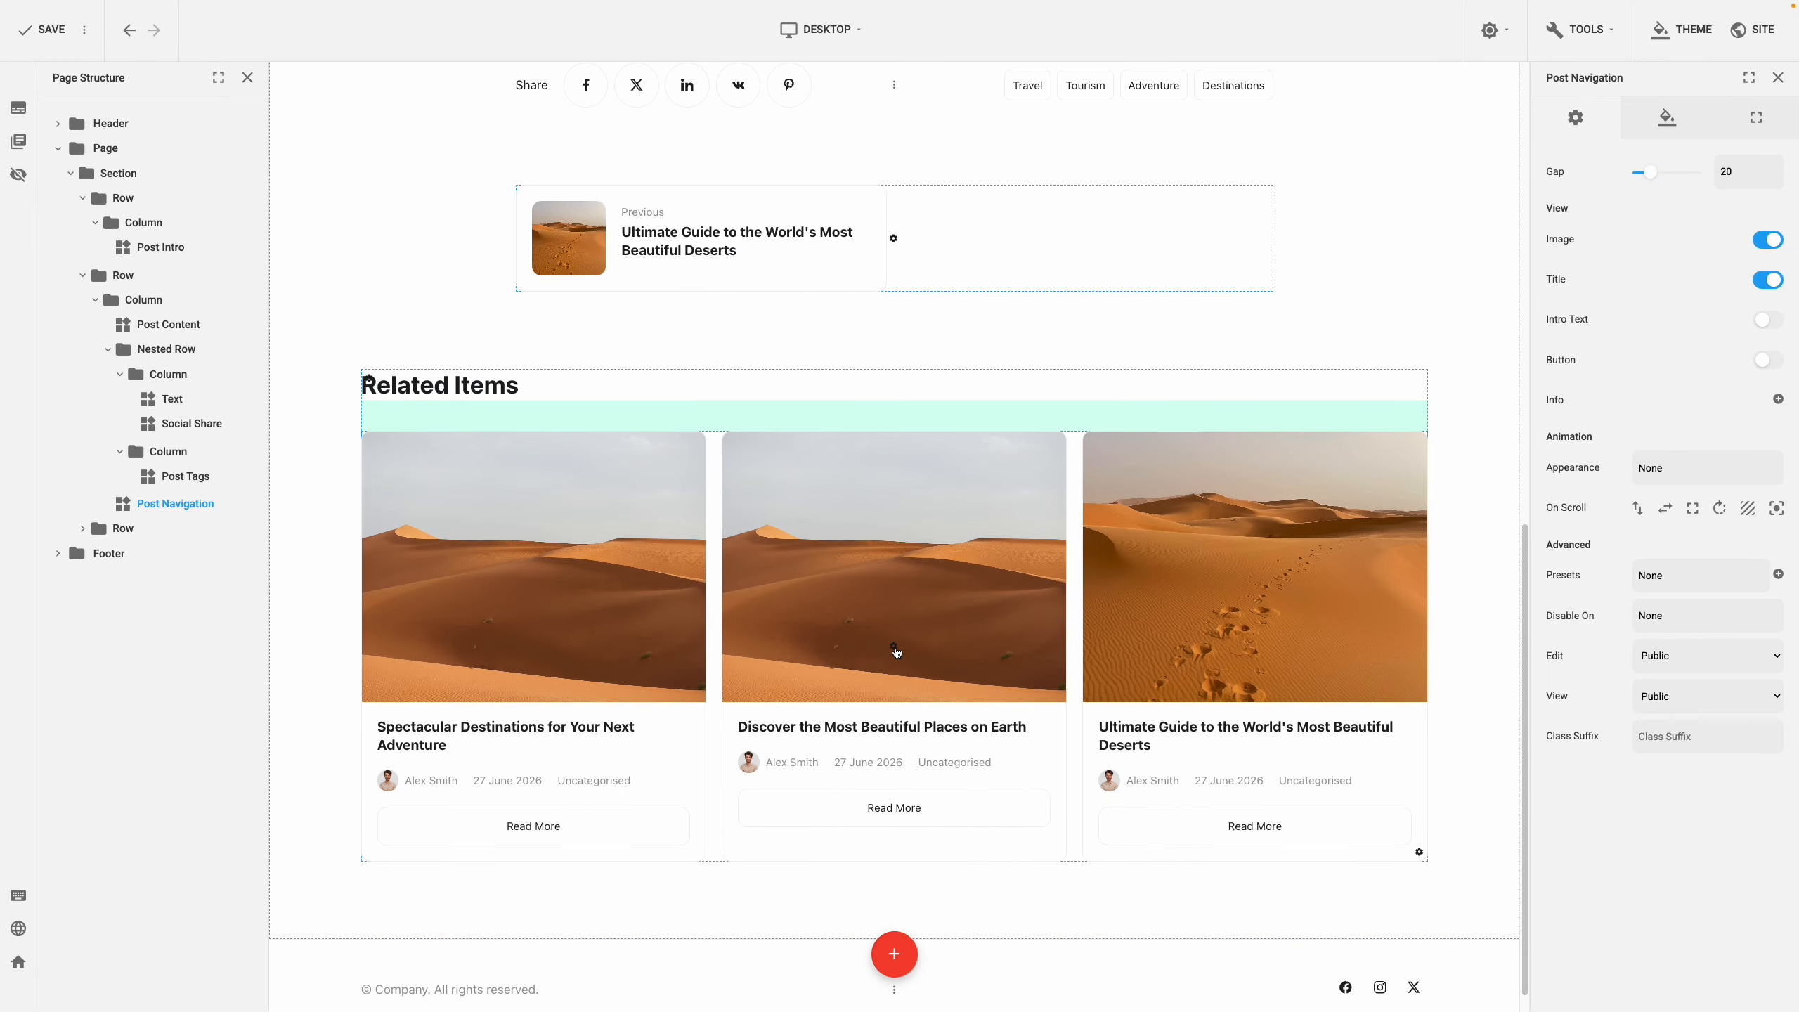
click(895, 649)
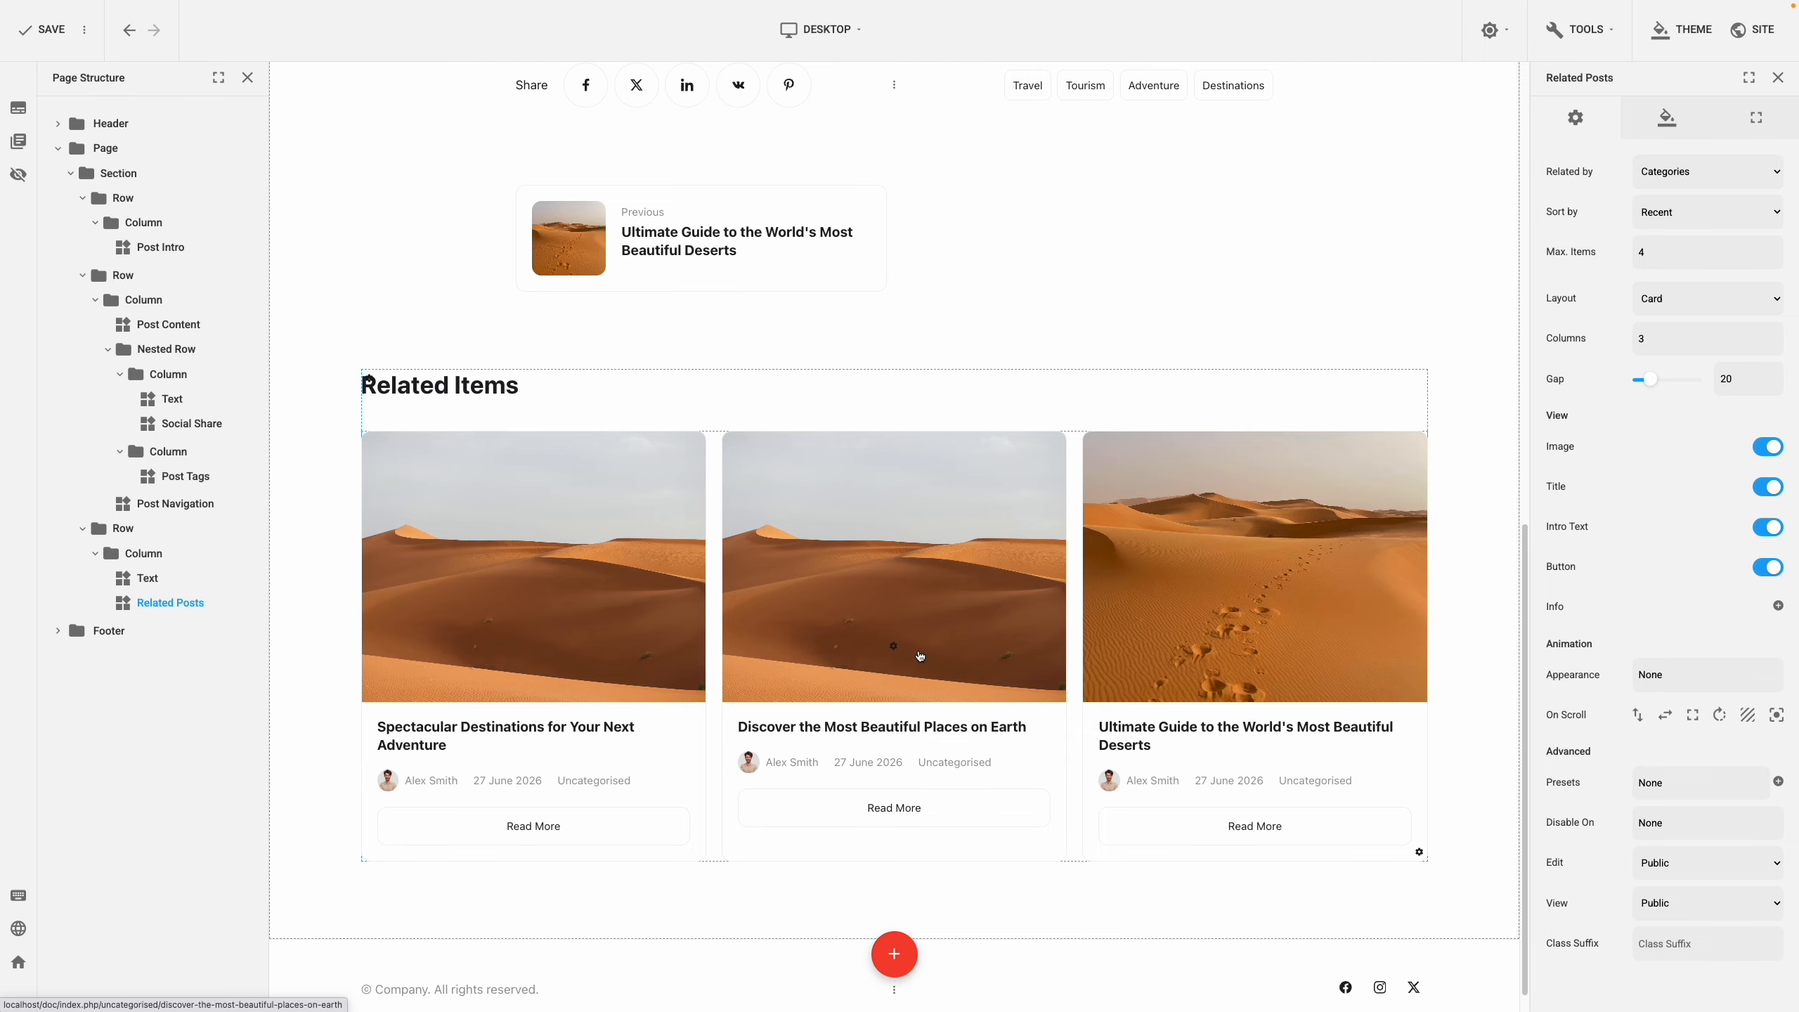
scroll(919, 656, up, 5)
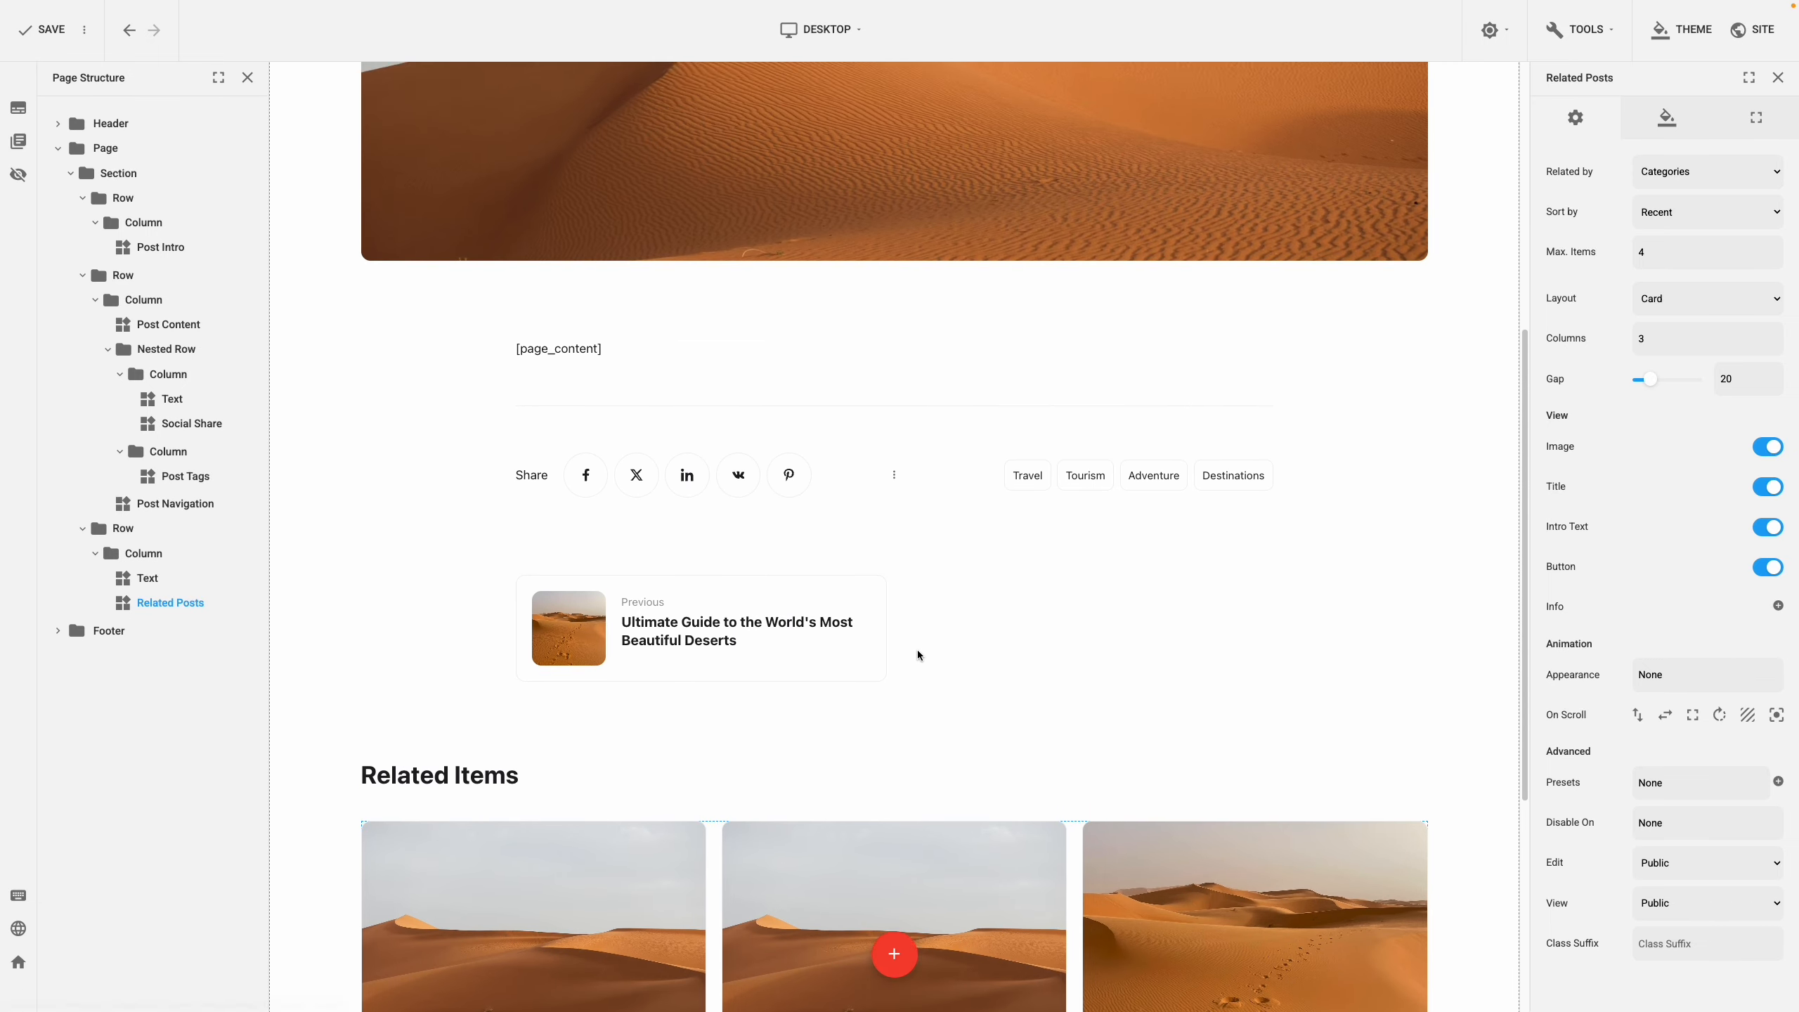
scroll(919, 655, up, 7)
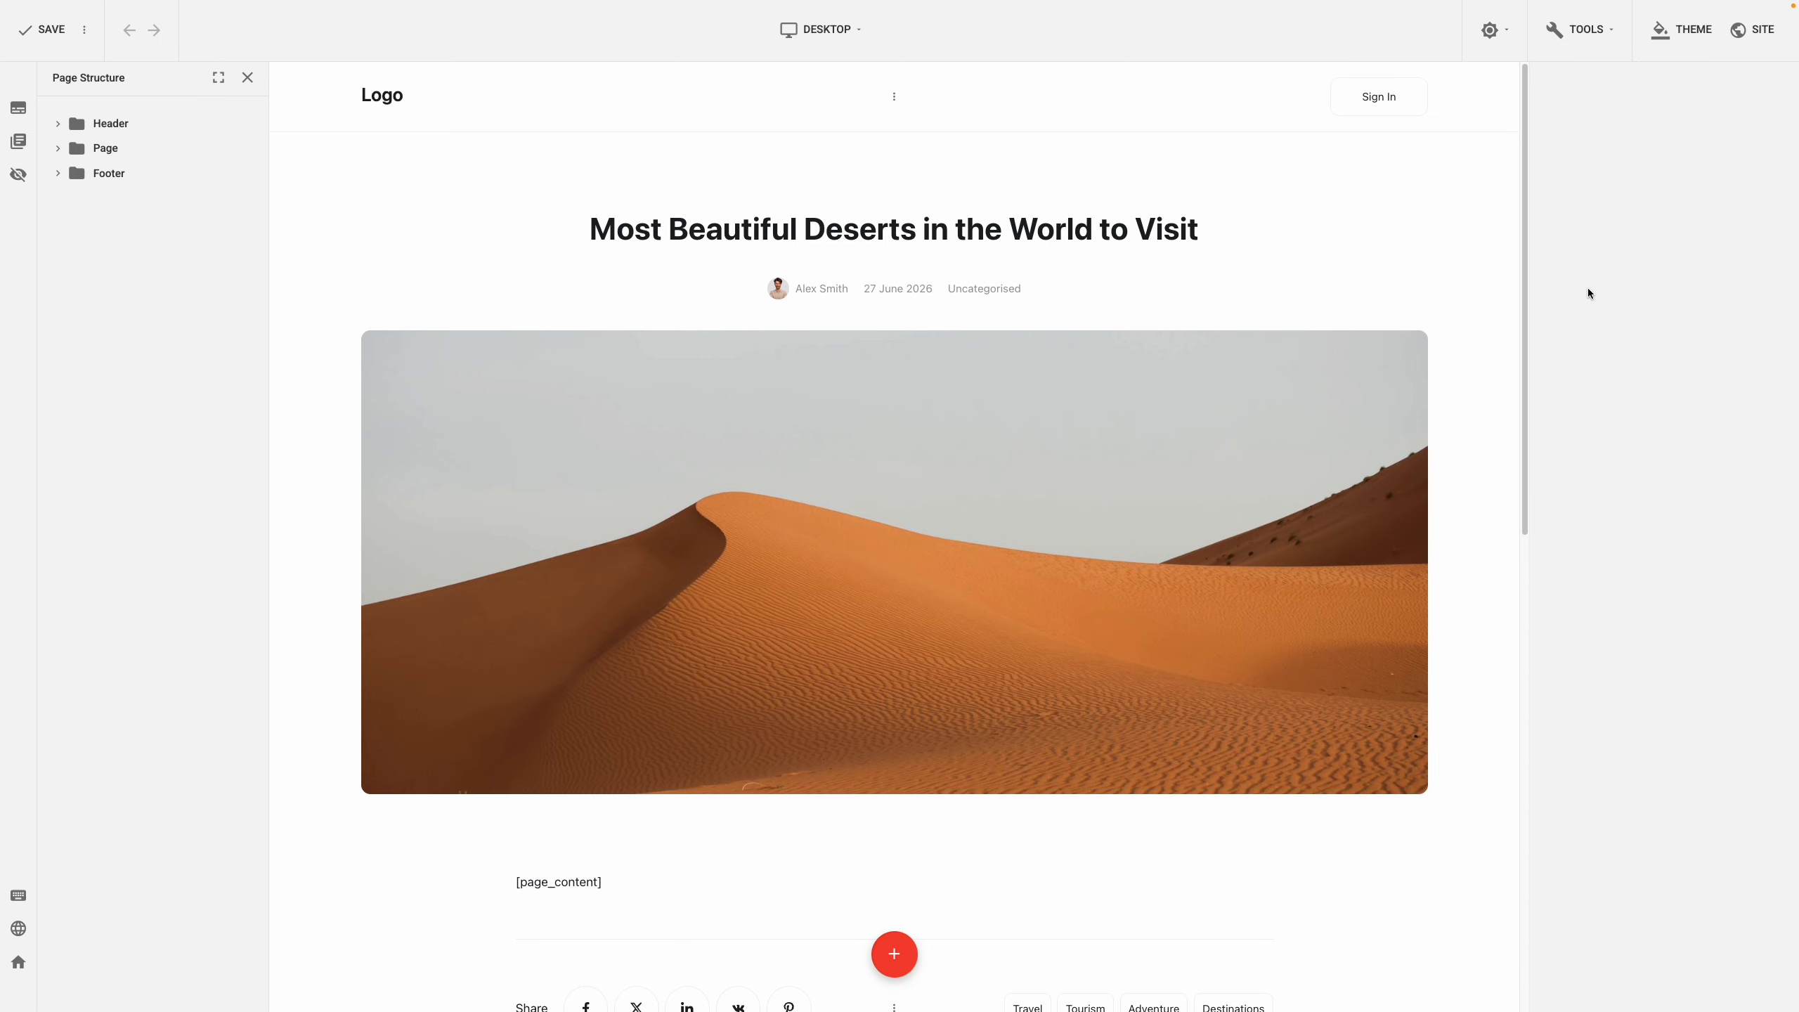
Add a new one-column row below the Related Items row
scroll(1475, 310, down, 10)
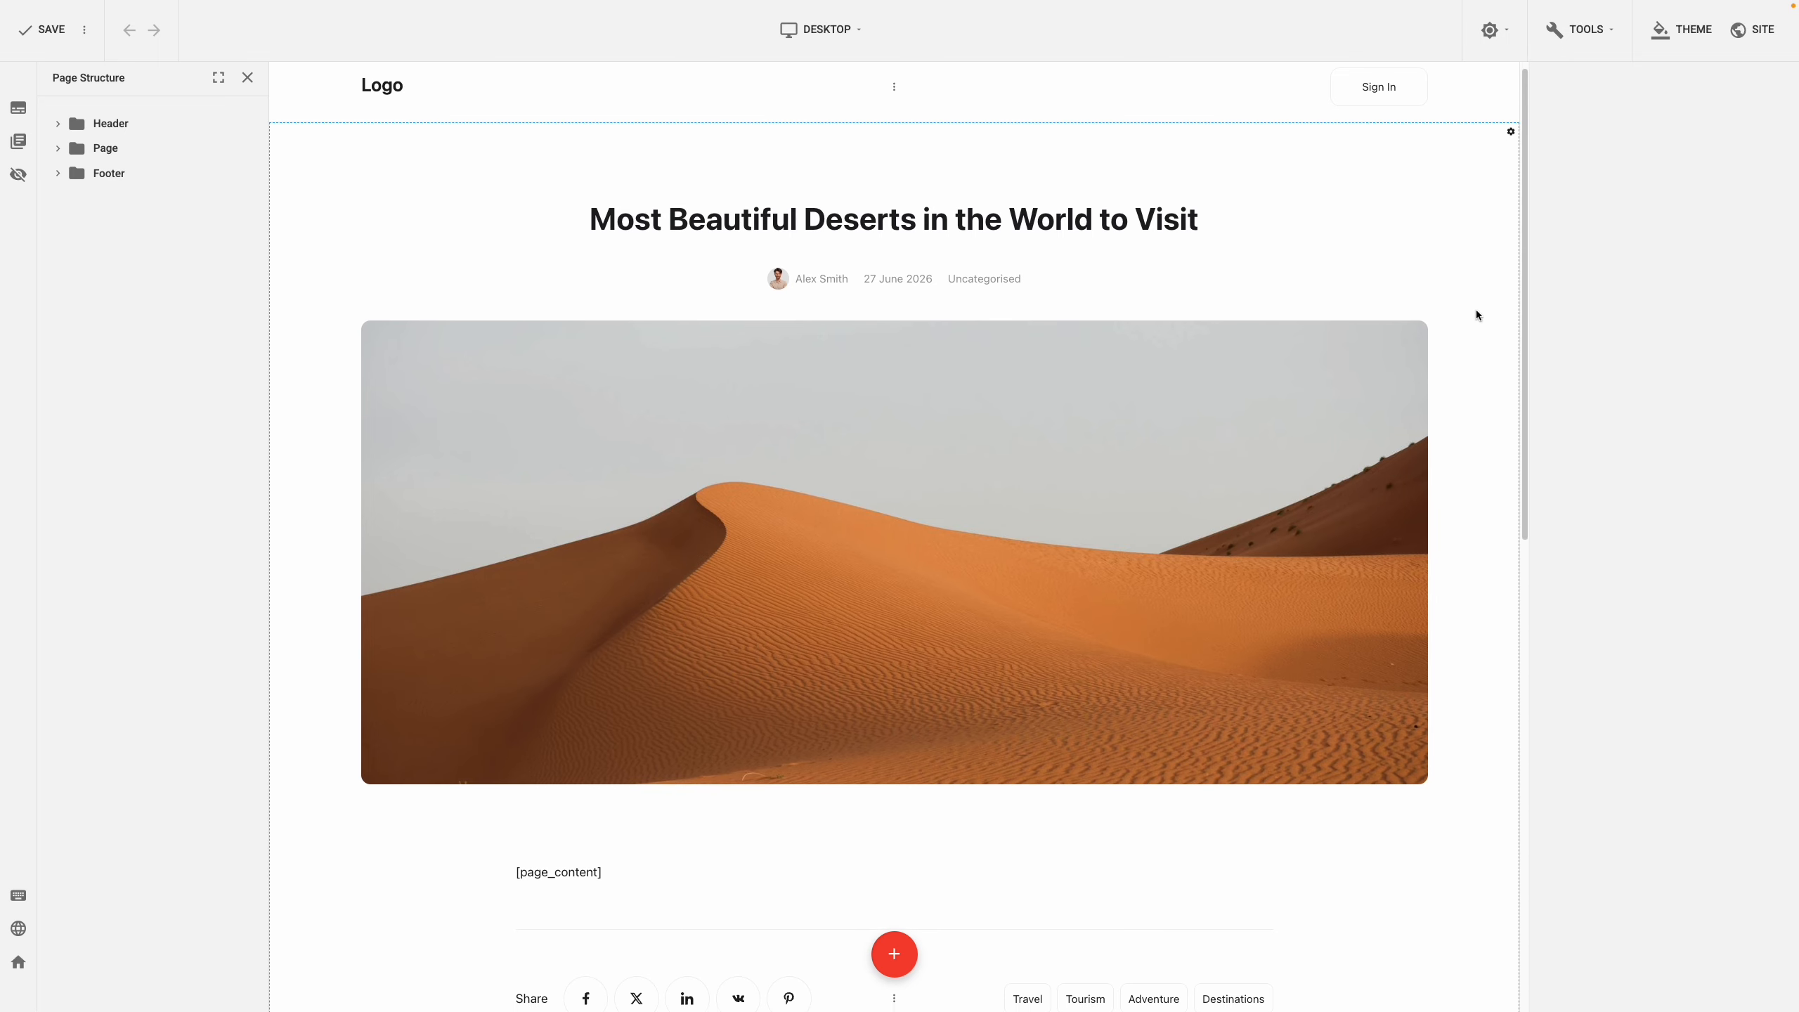
scroll(1476, 312, down, 1)
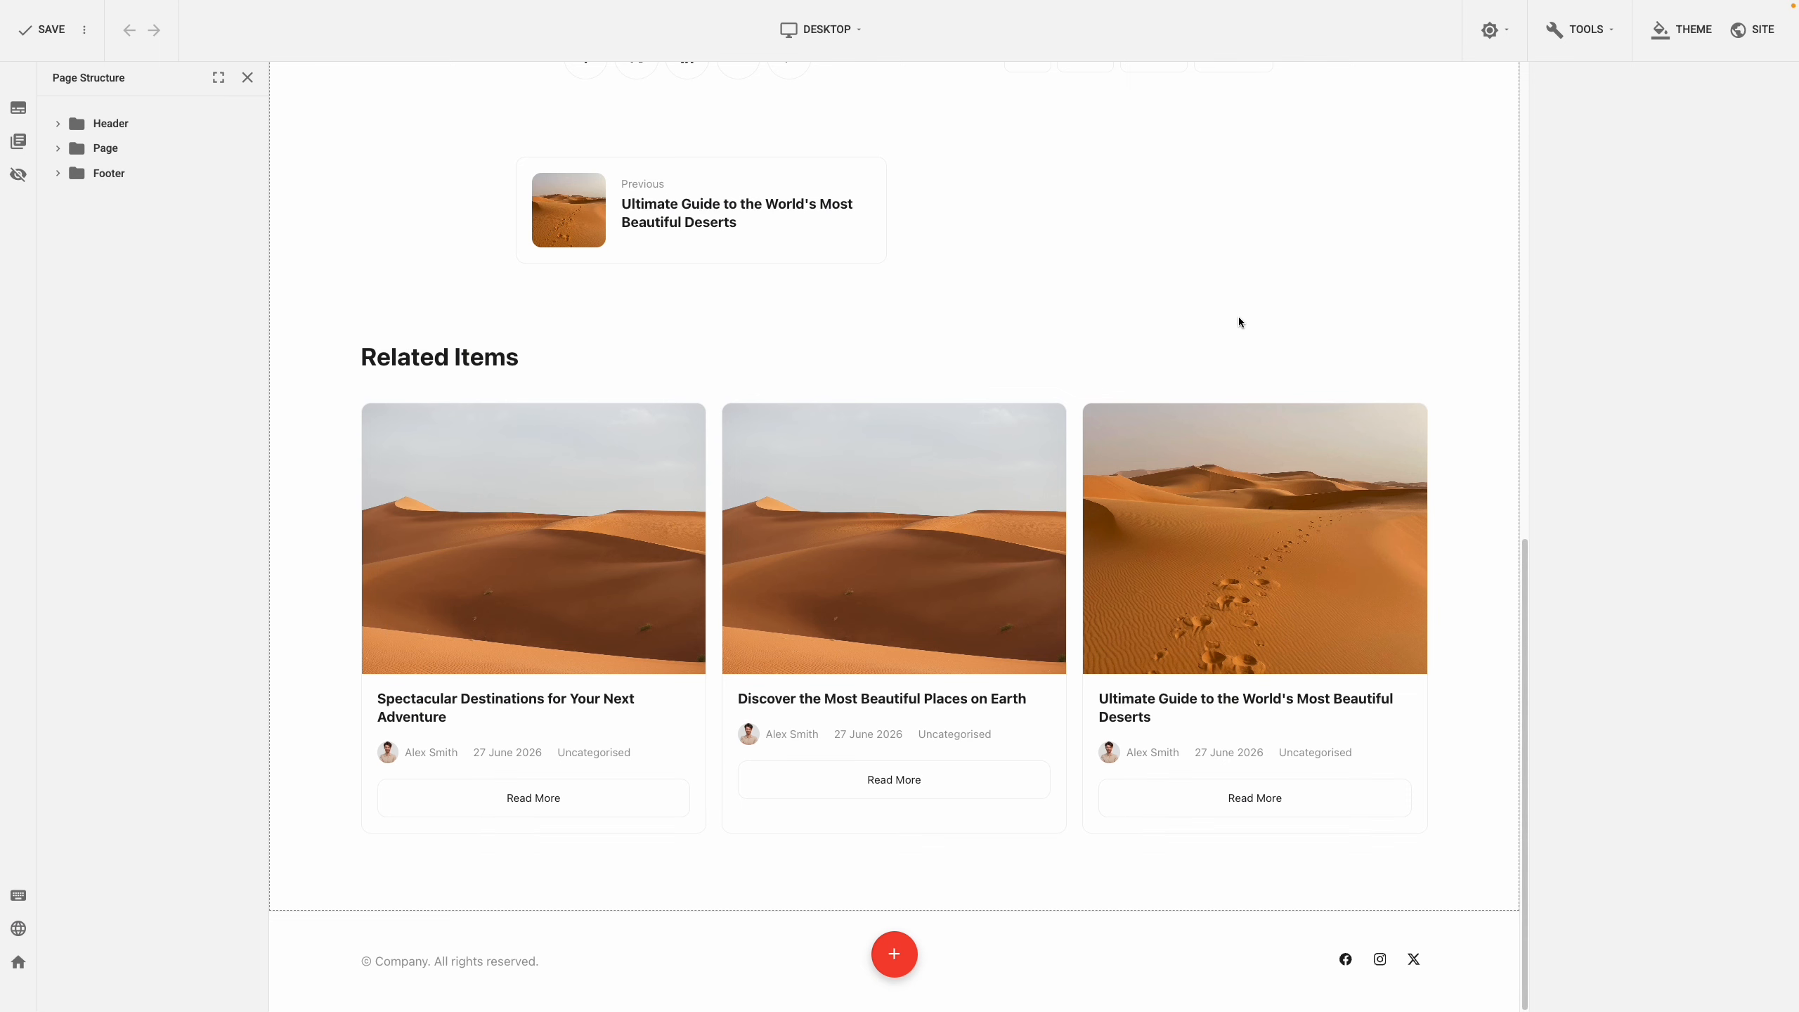
right_click(371, 352)
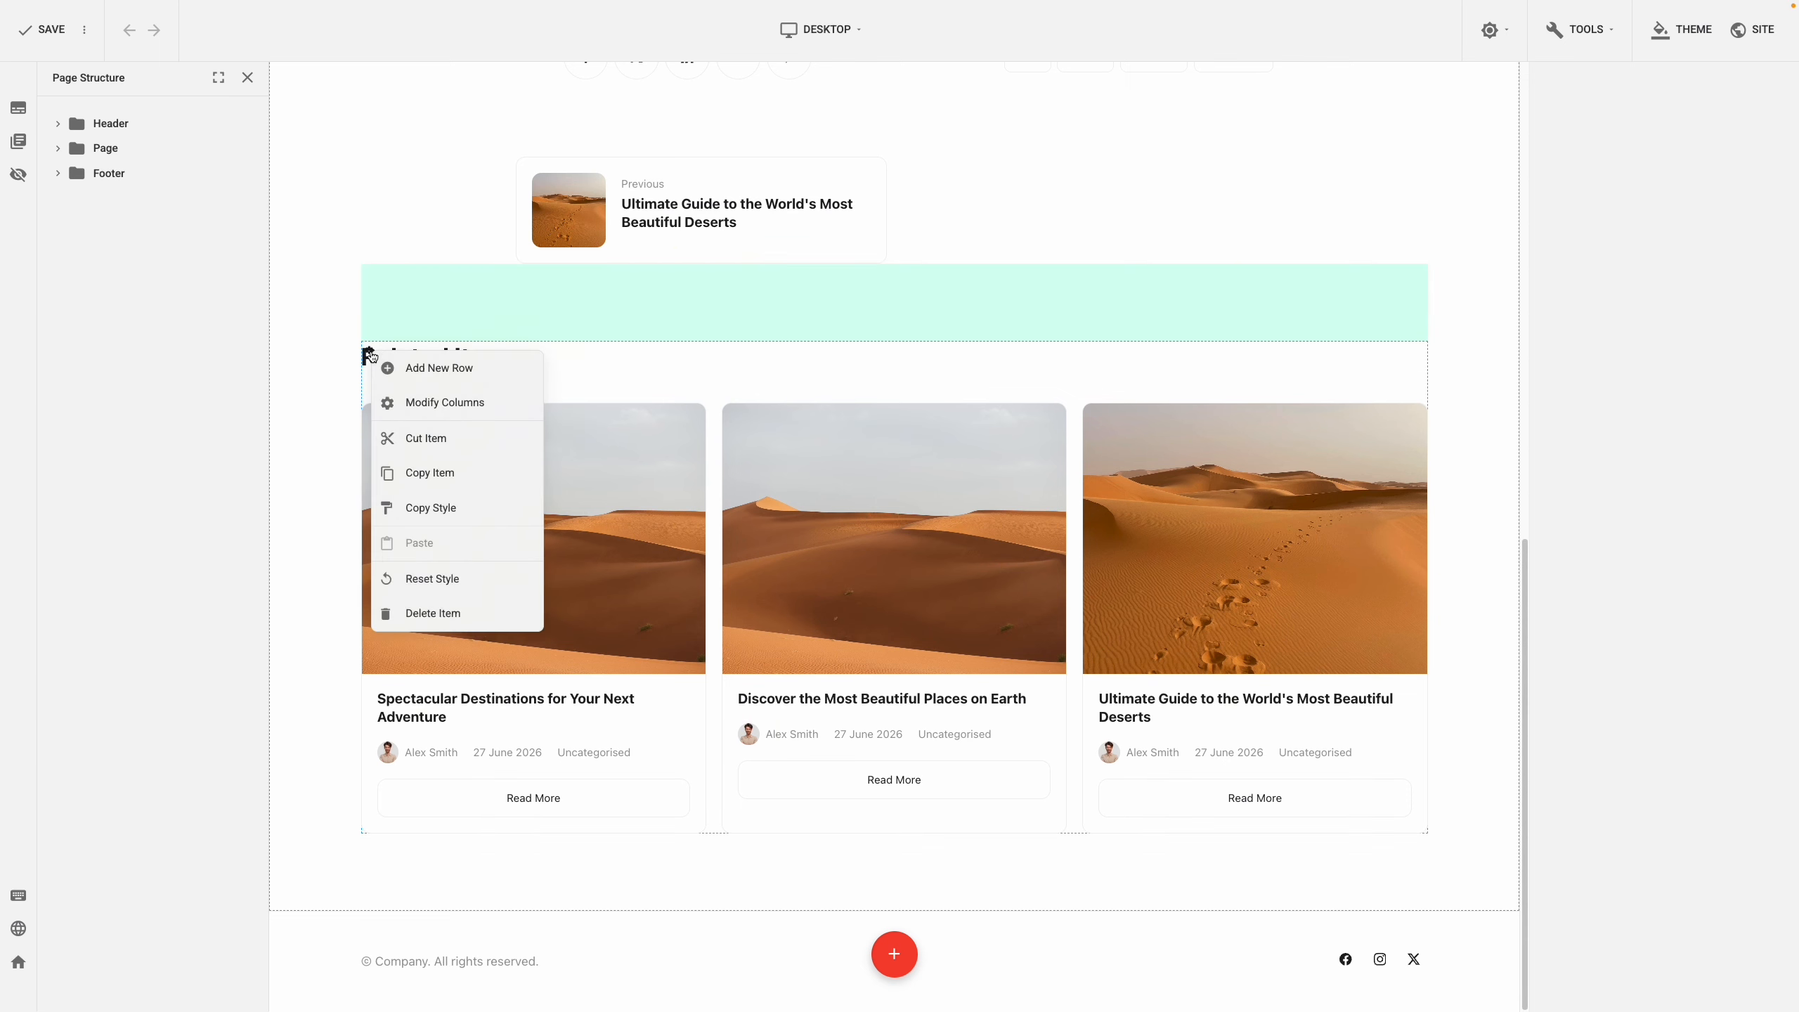
click(387, 366)
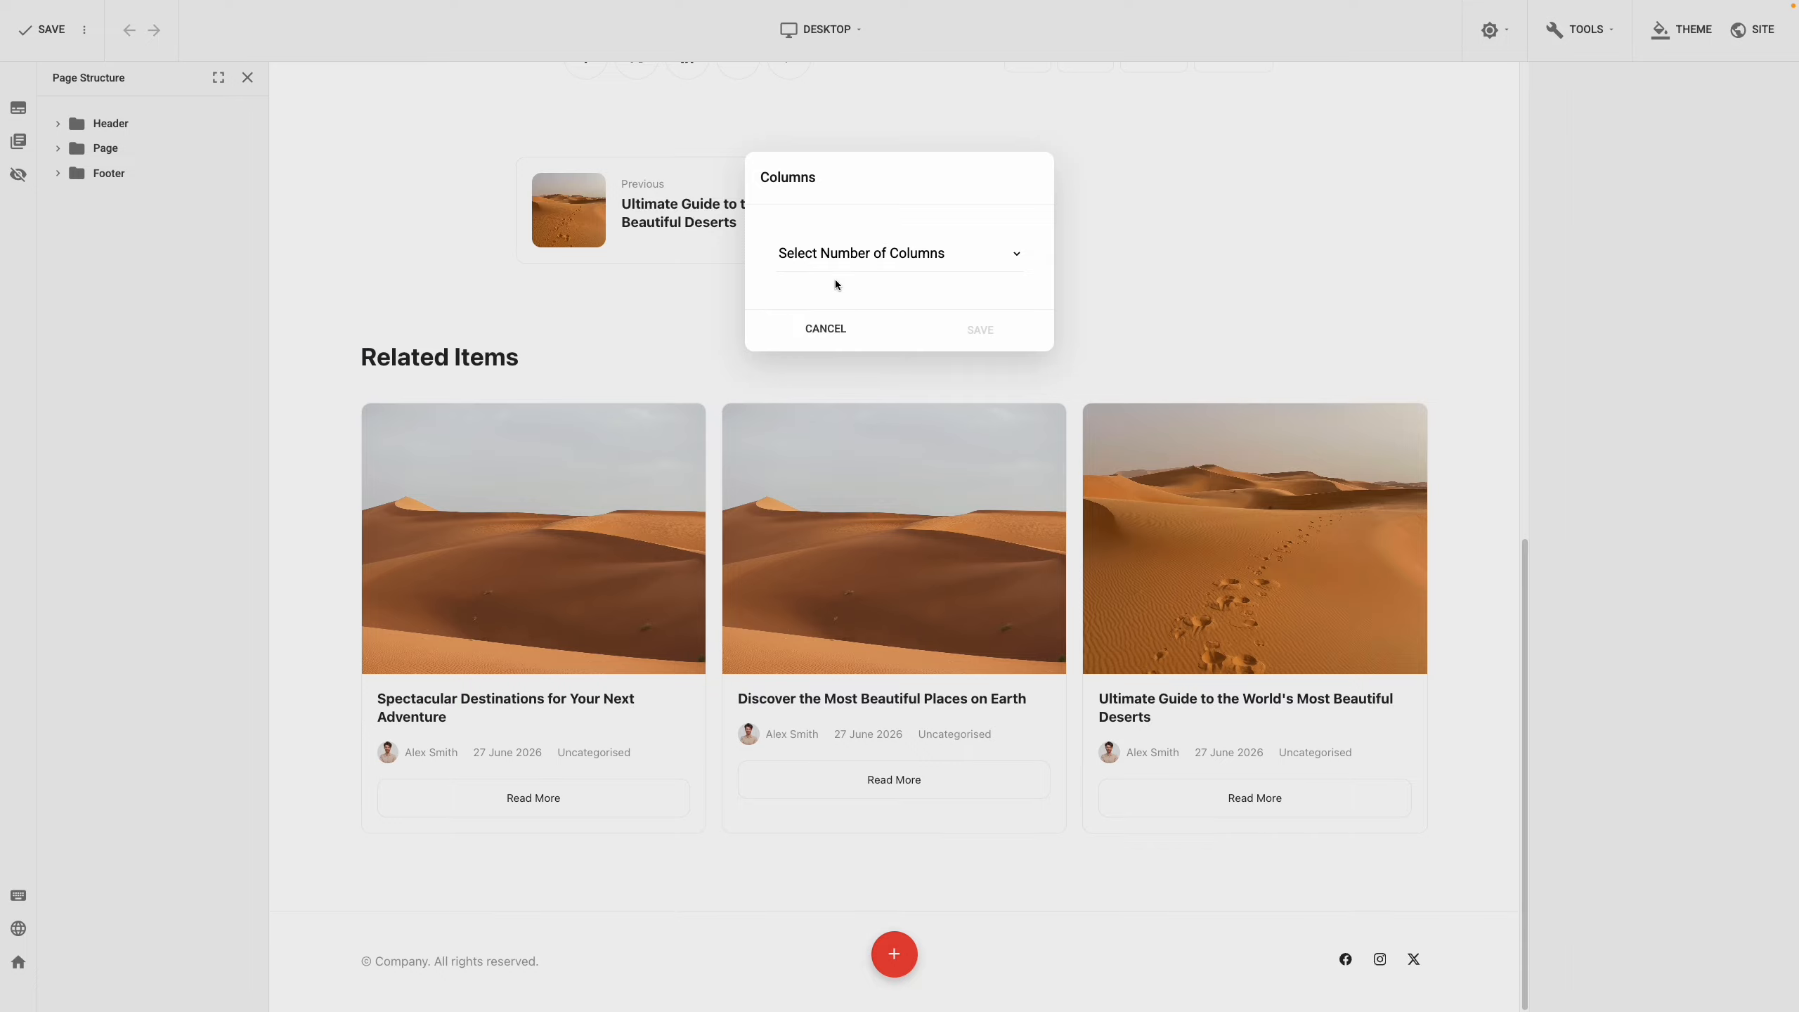
click(885, 253)
click(880, 277)
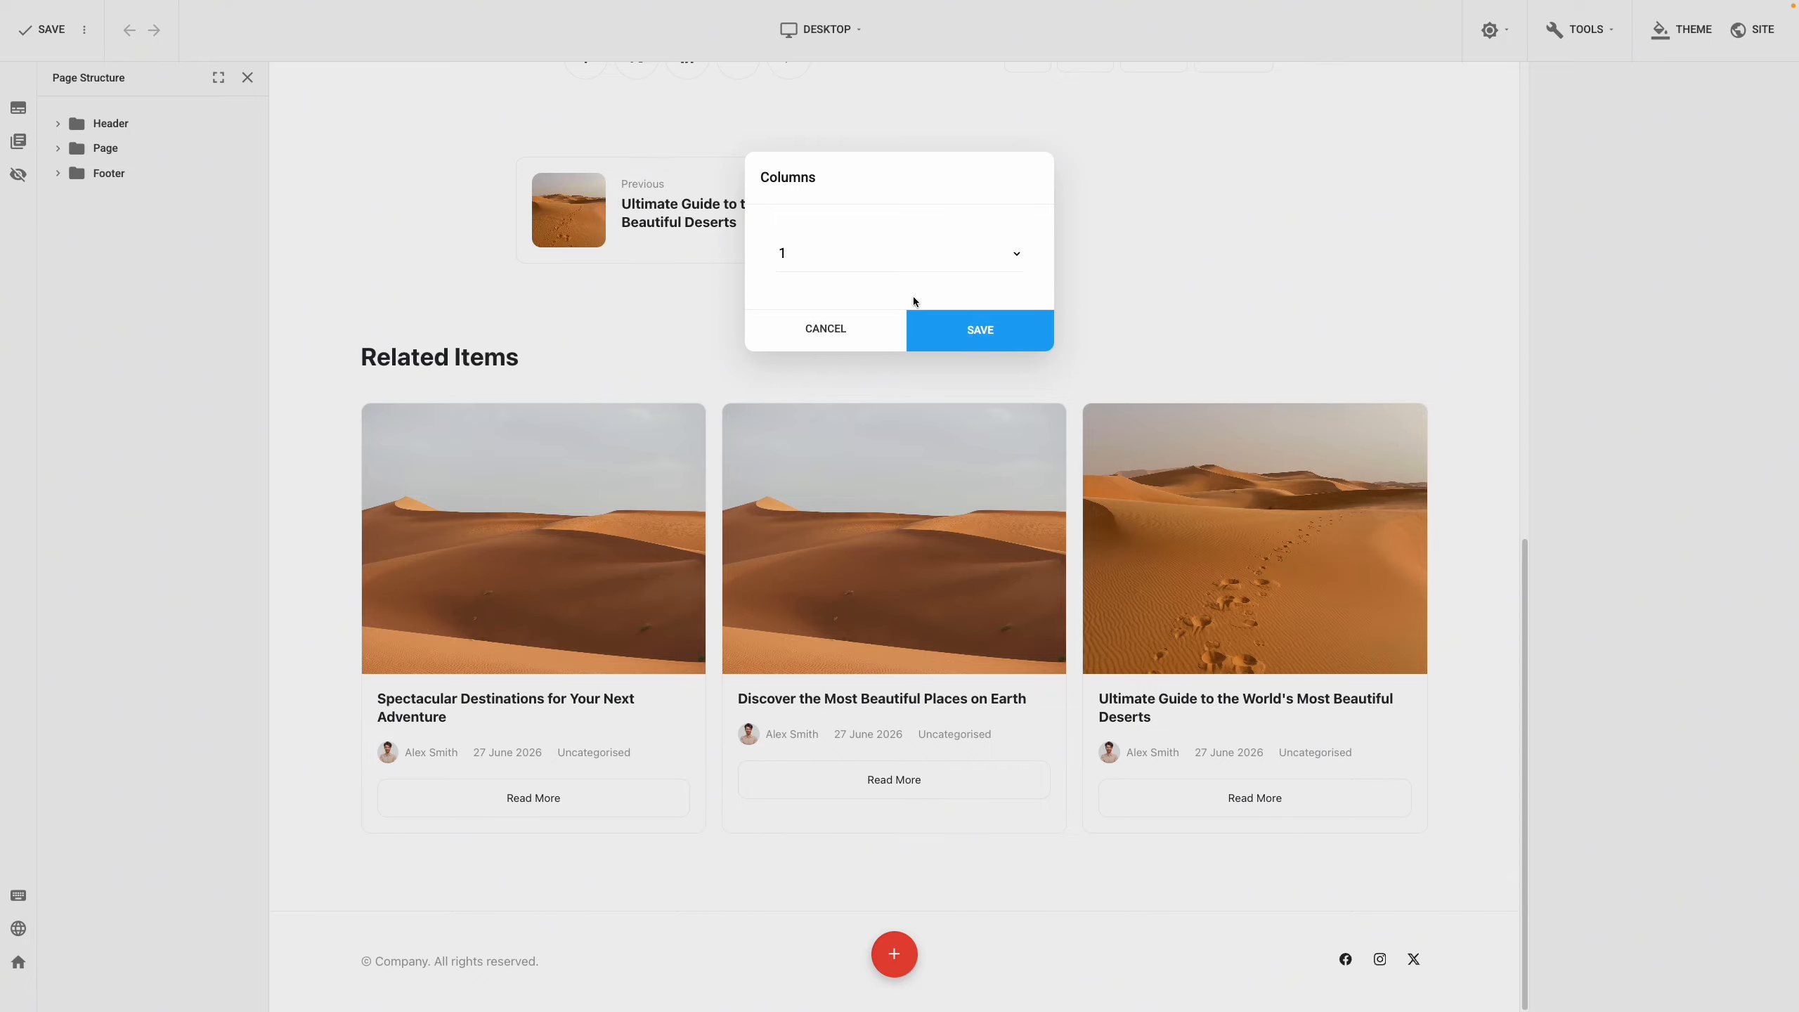
click(953, 324)
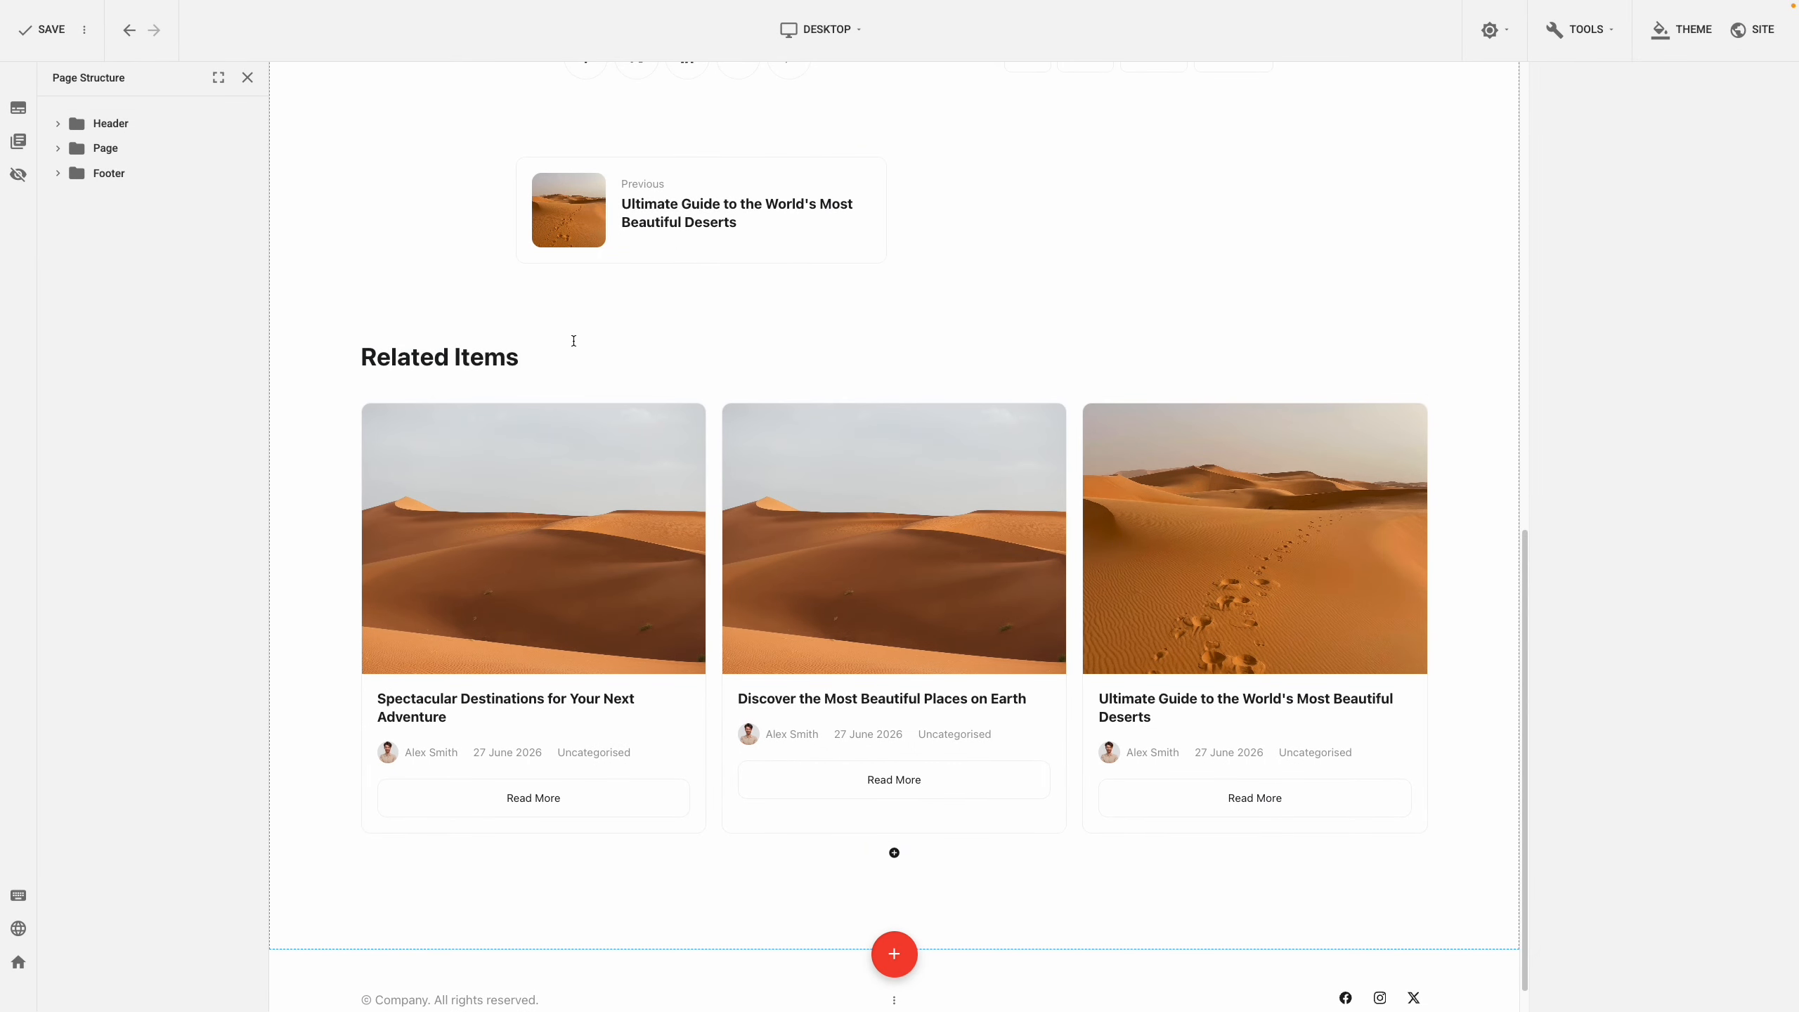
Copy the Related Items row's style and paste it onto the new empty row
right_click(369, 352)
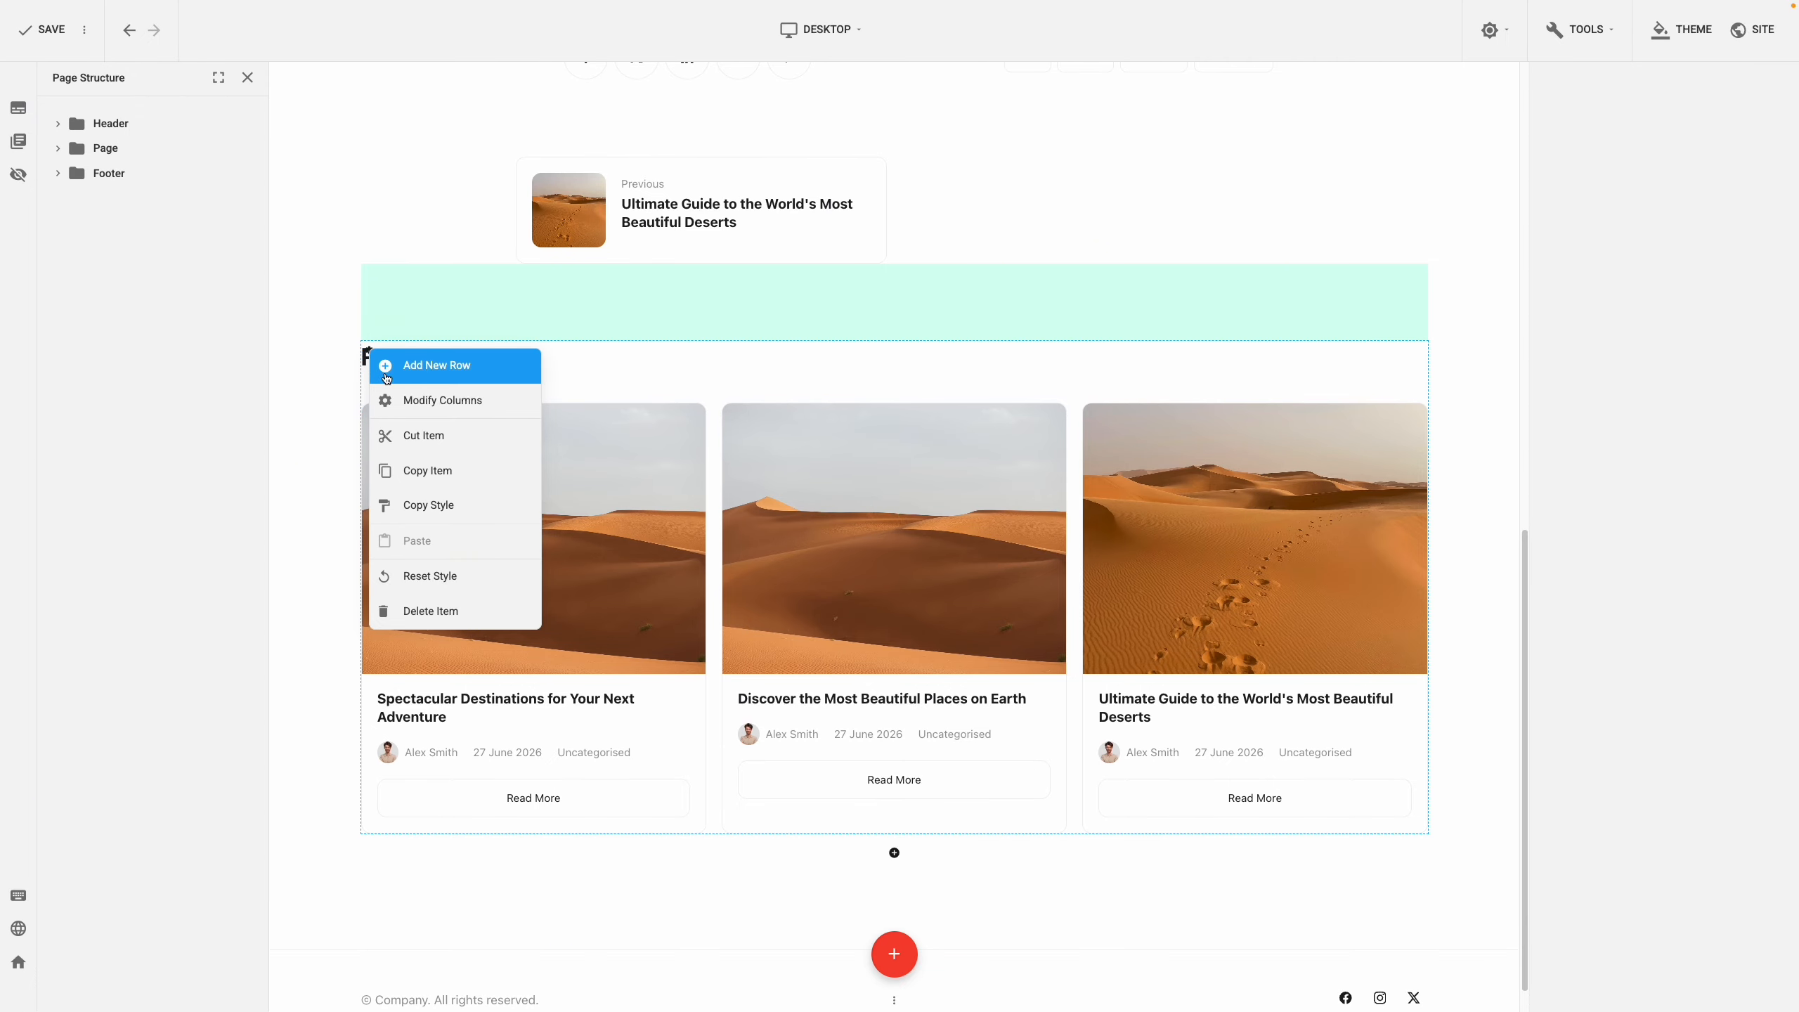
click(434, 507)
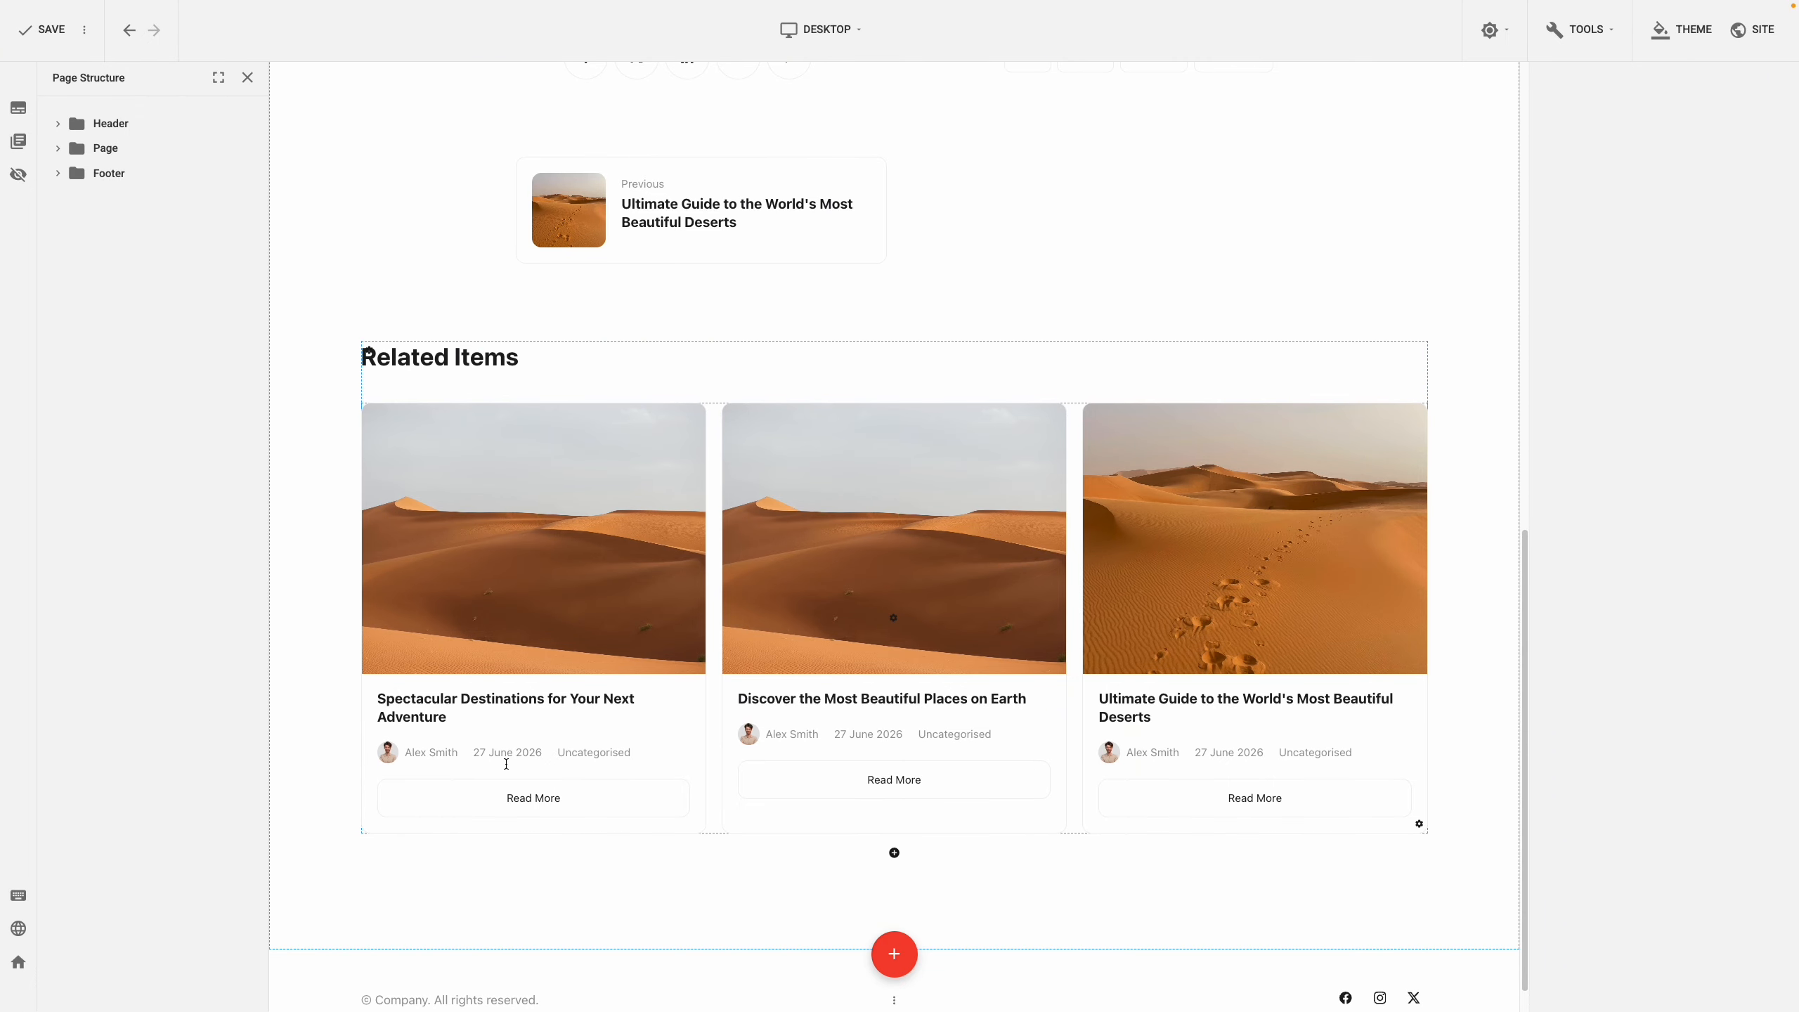
click(369, 842)
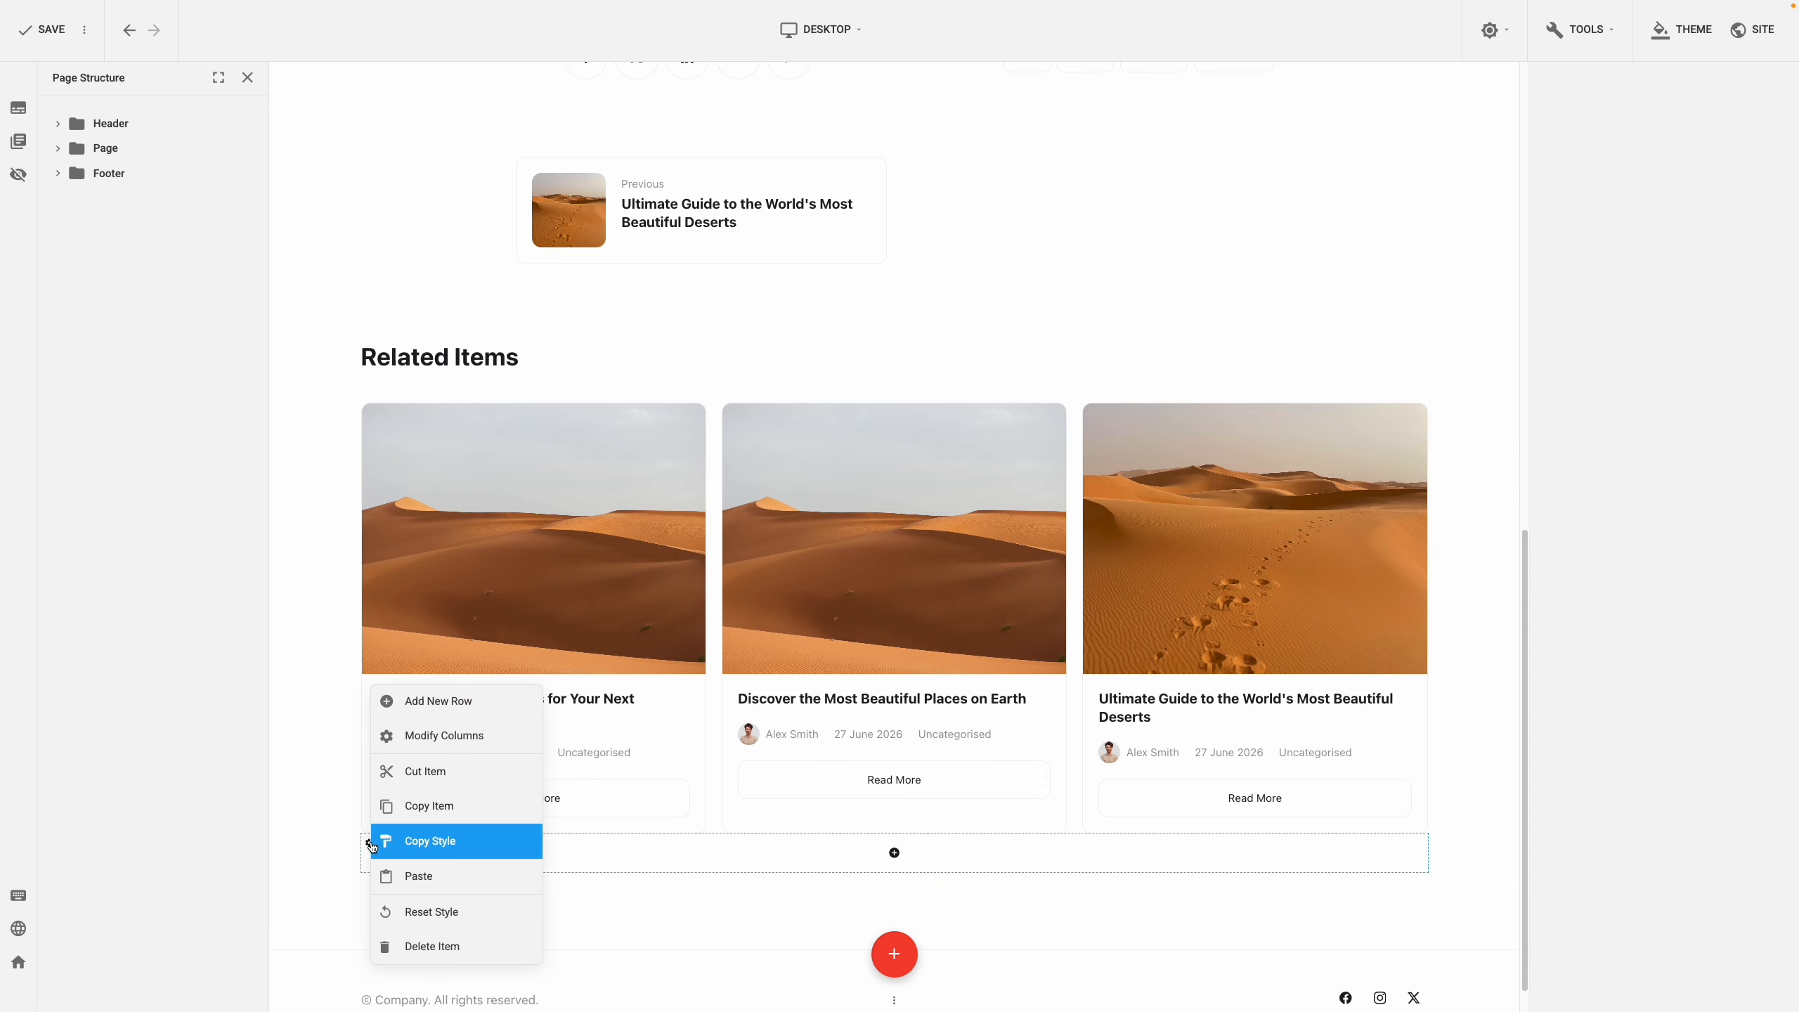
click(401, 872)
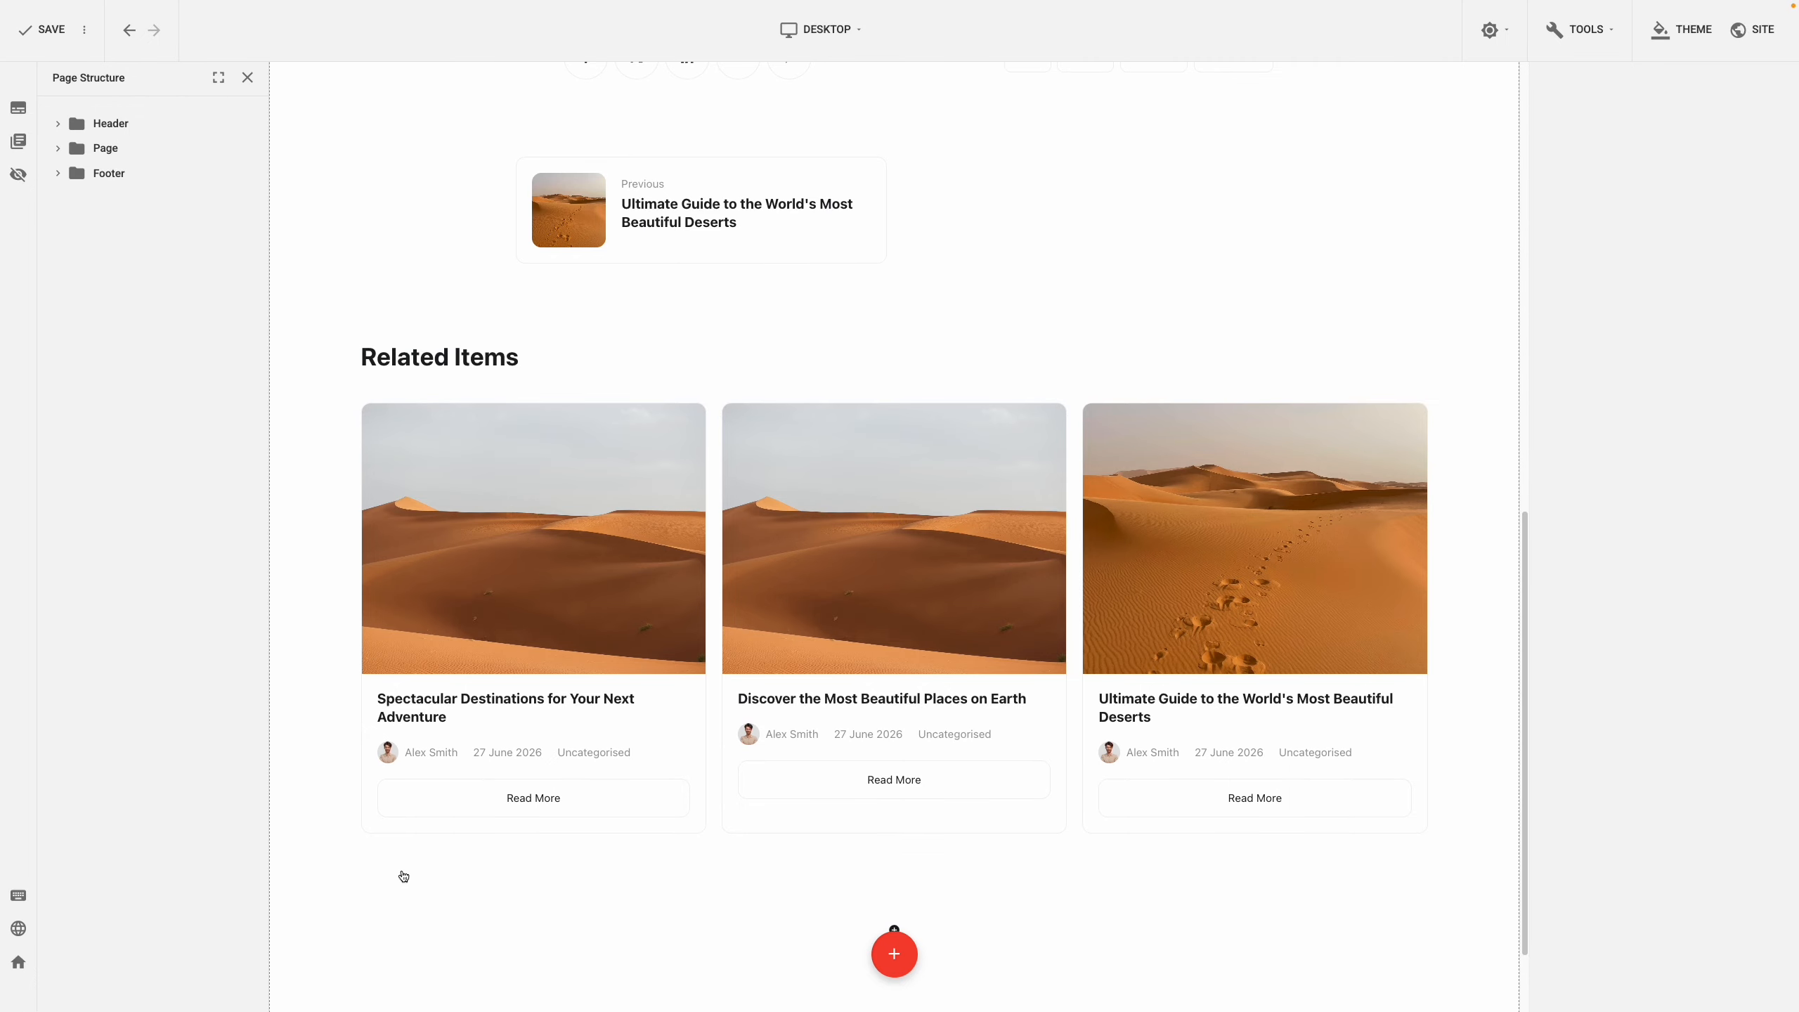
scroll(405, 877, down, 3)
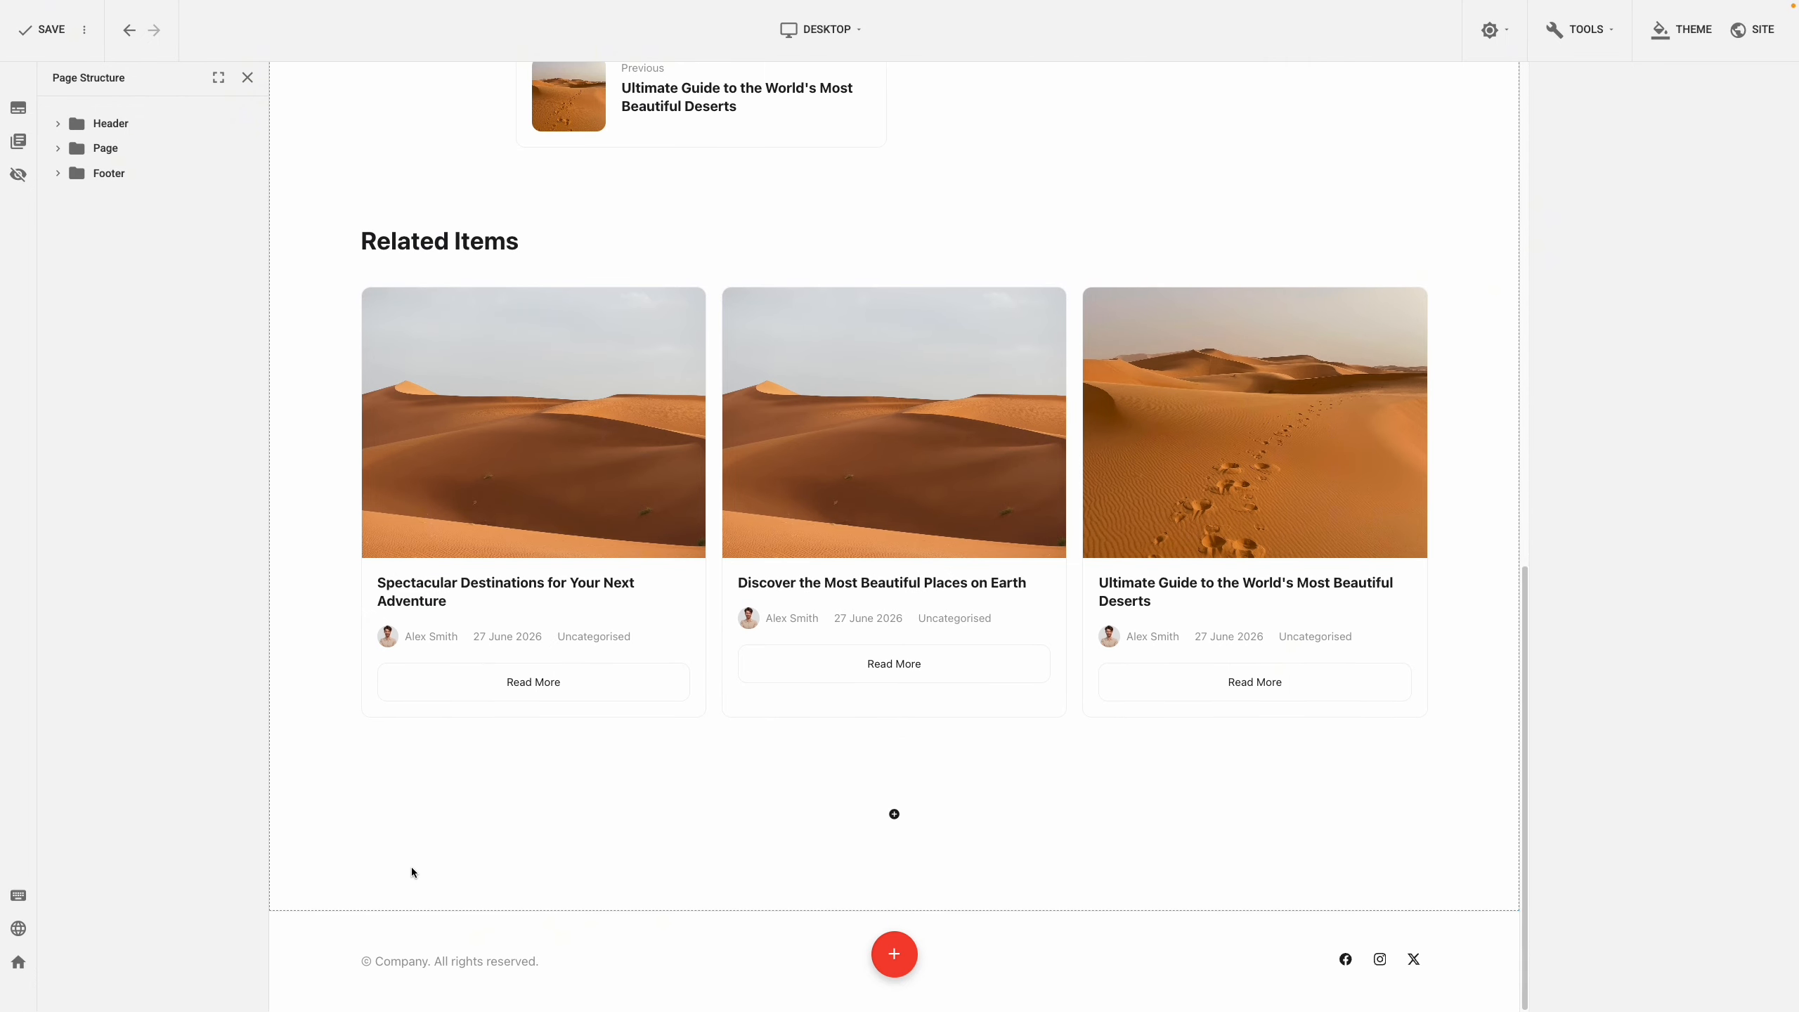
Set the new row's left and right padding to 300
click(369, 805)
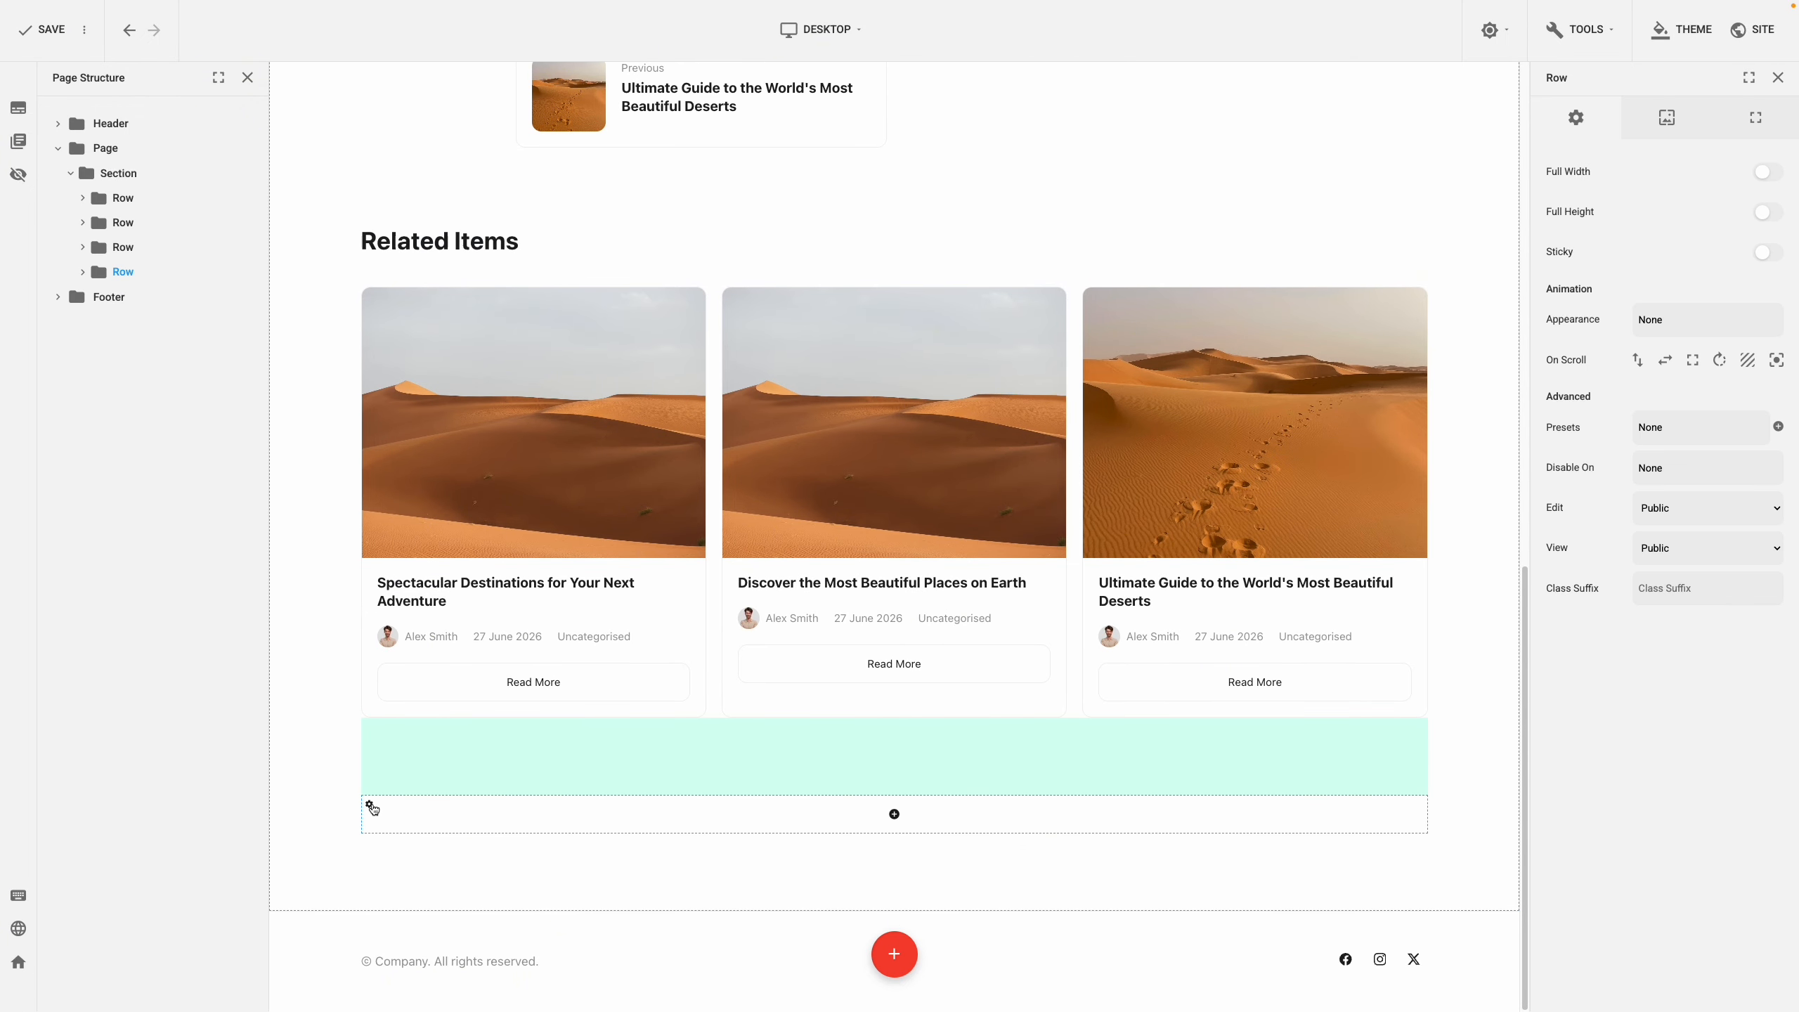
click(1740, 133)
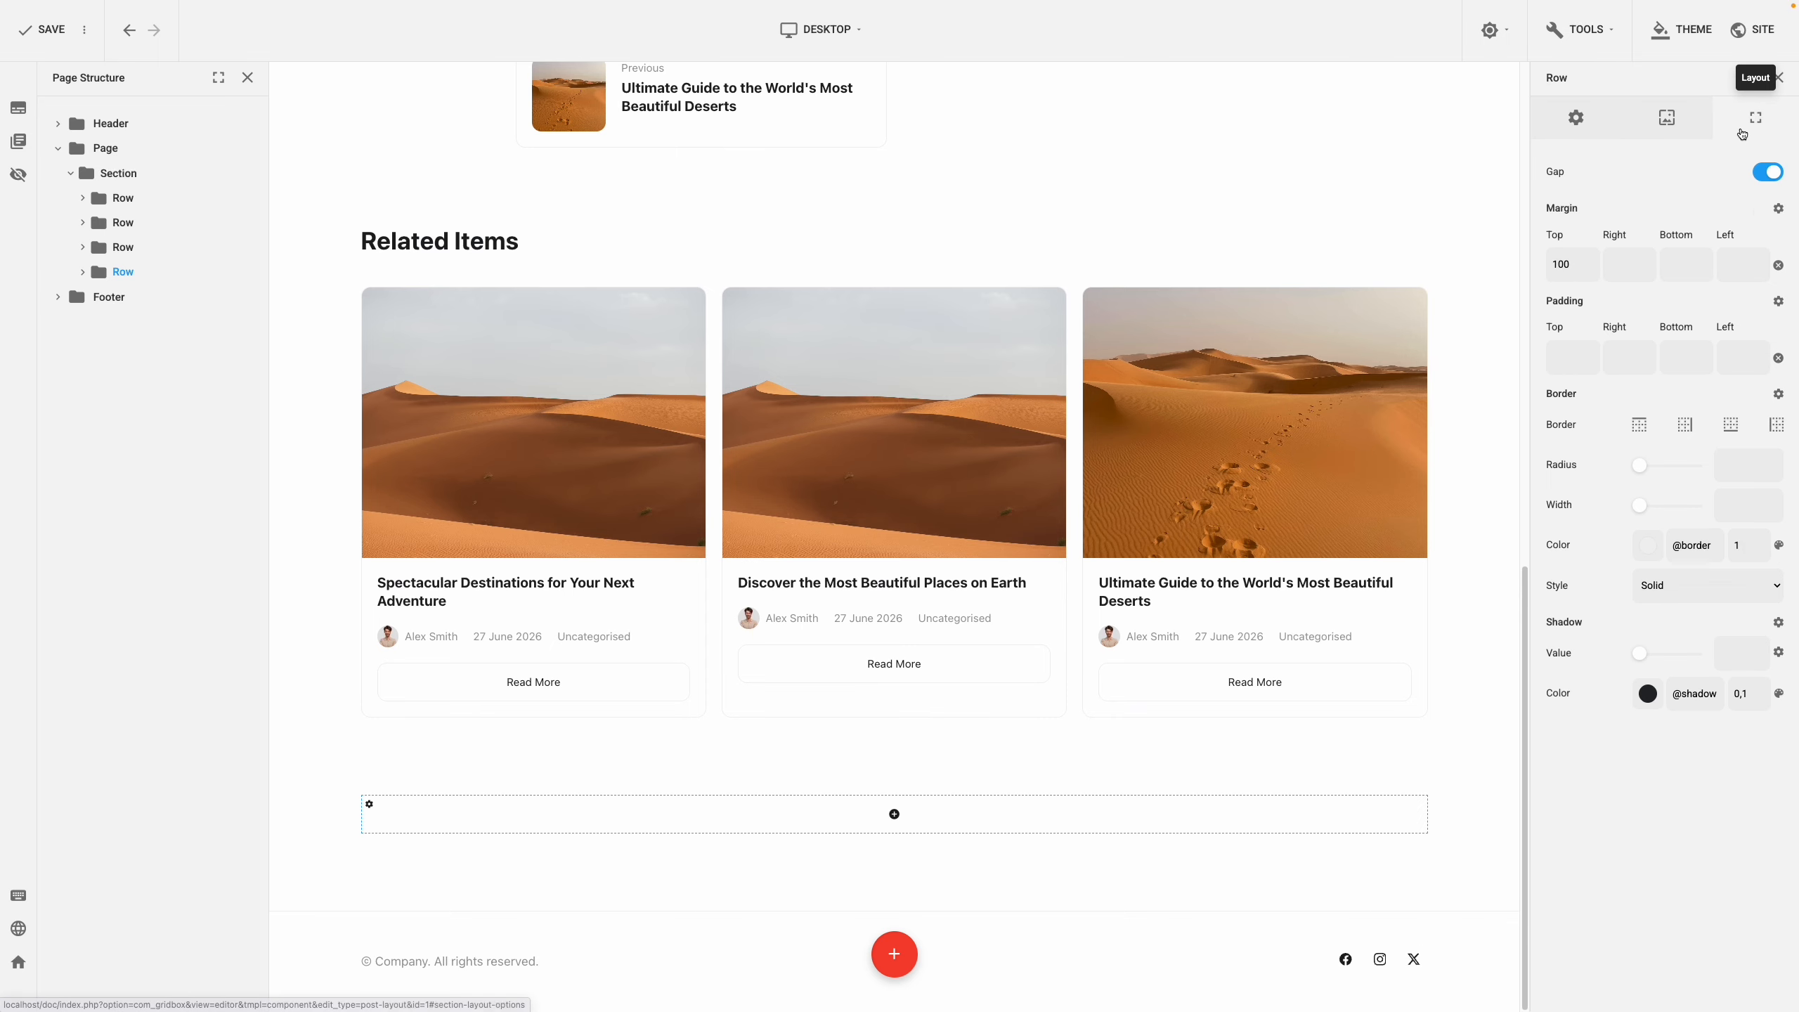
click(1735, 356)
text(300)
key(Return)
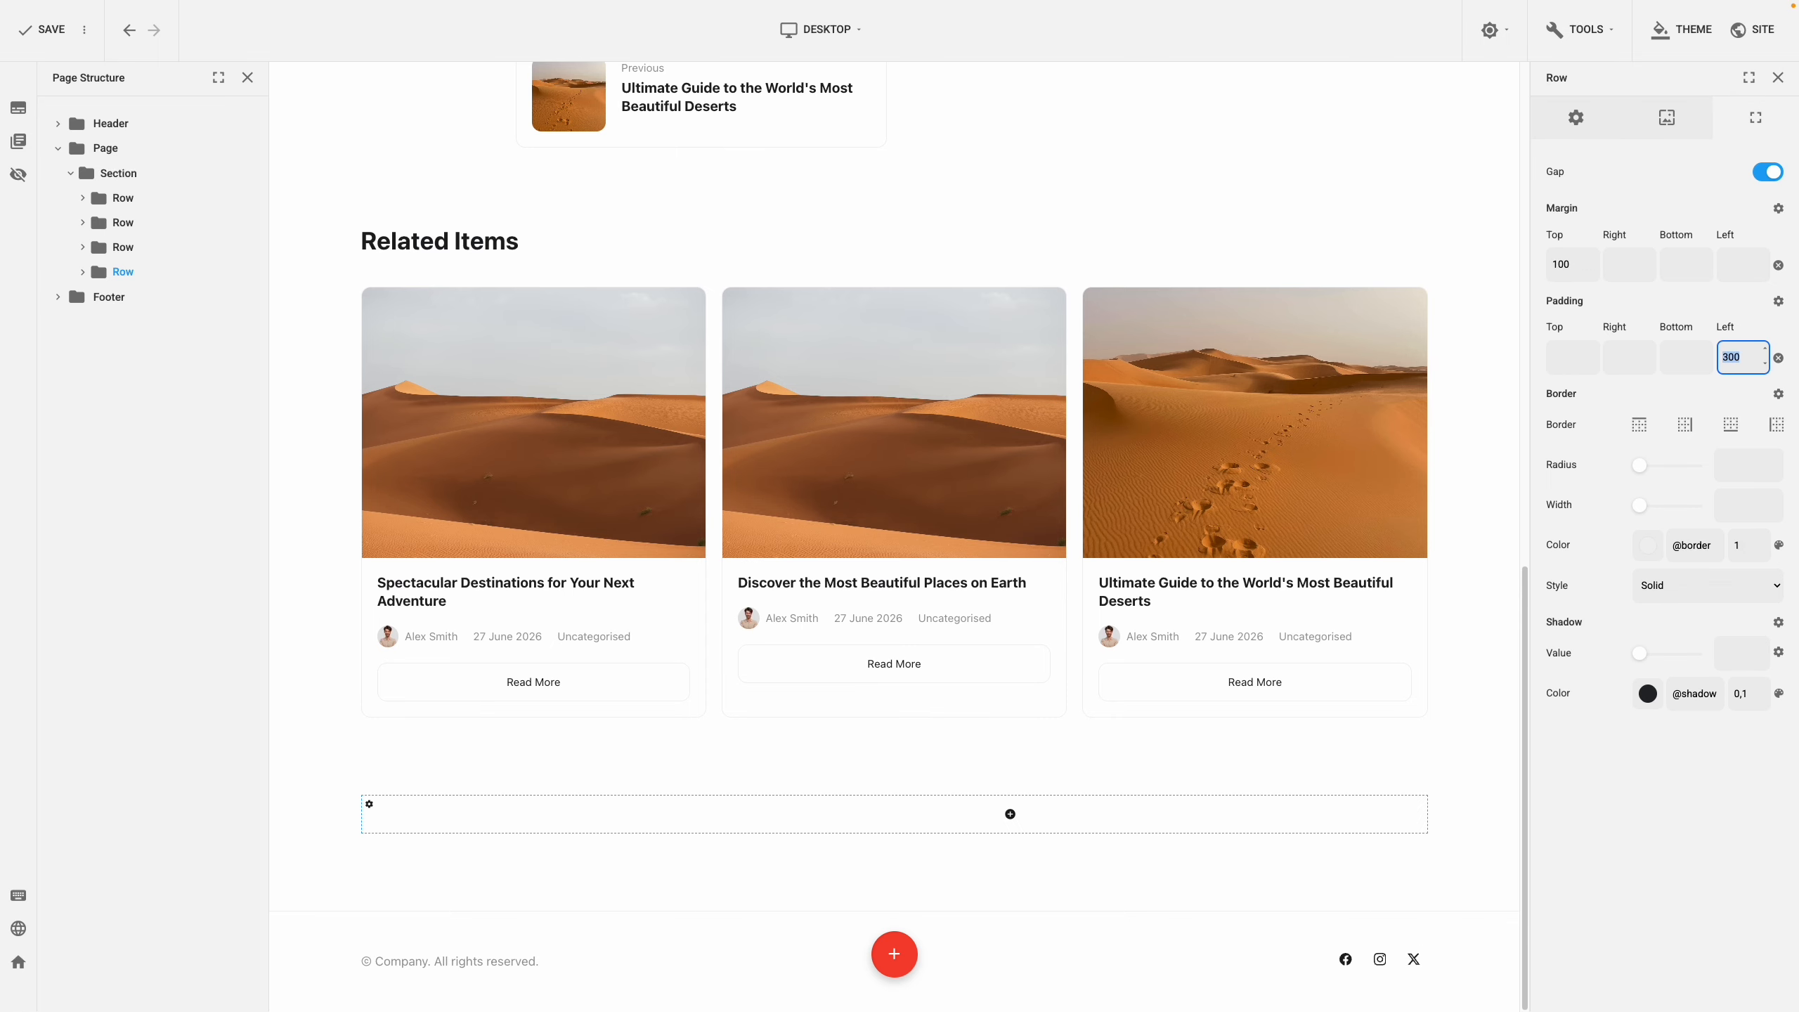
click(1629, 357)
text(300)
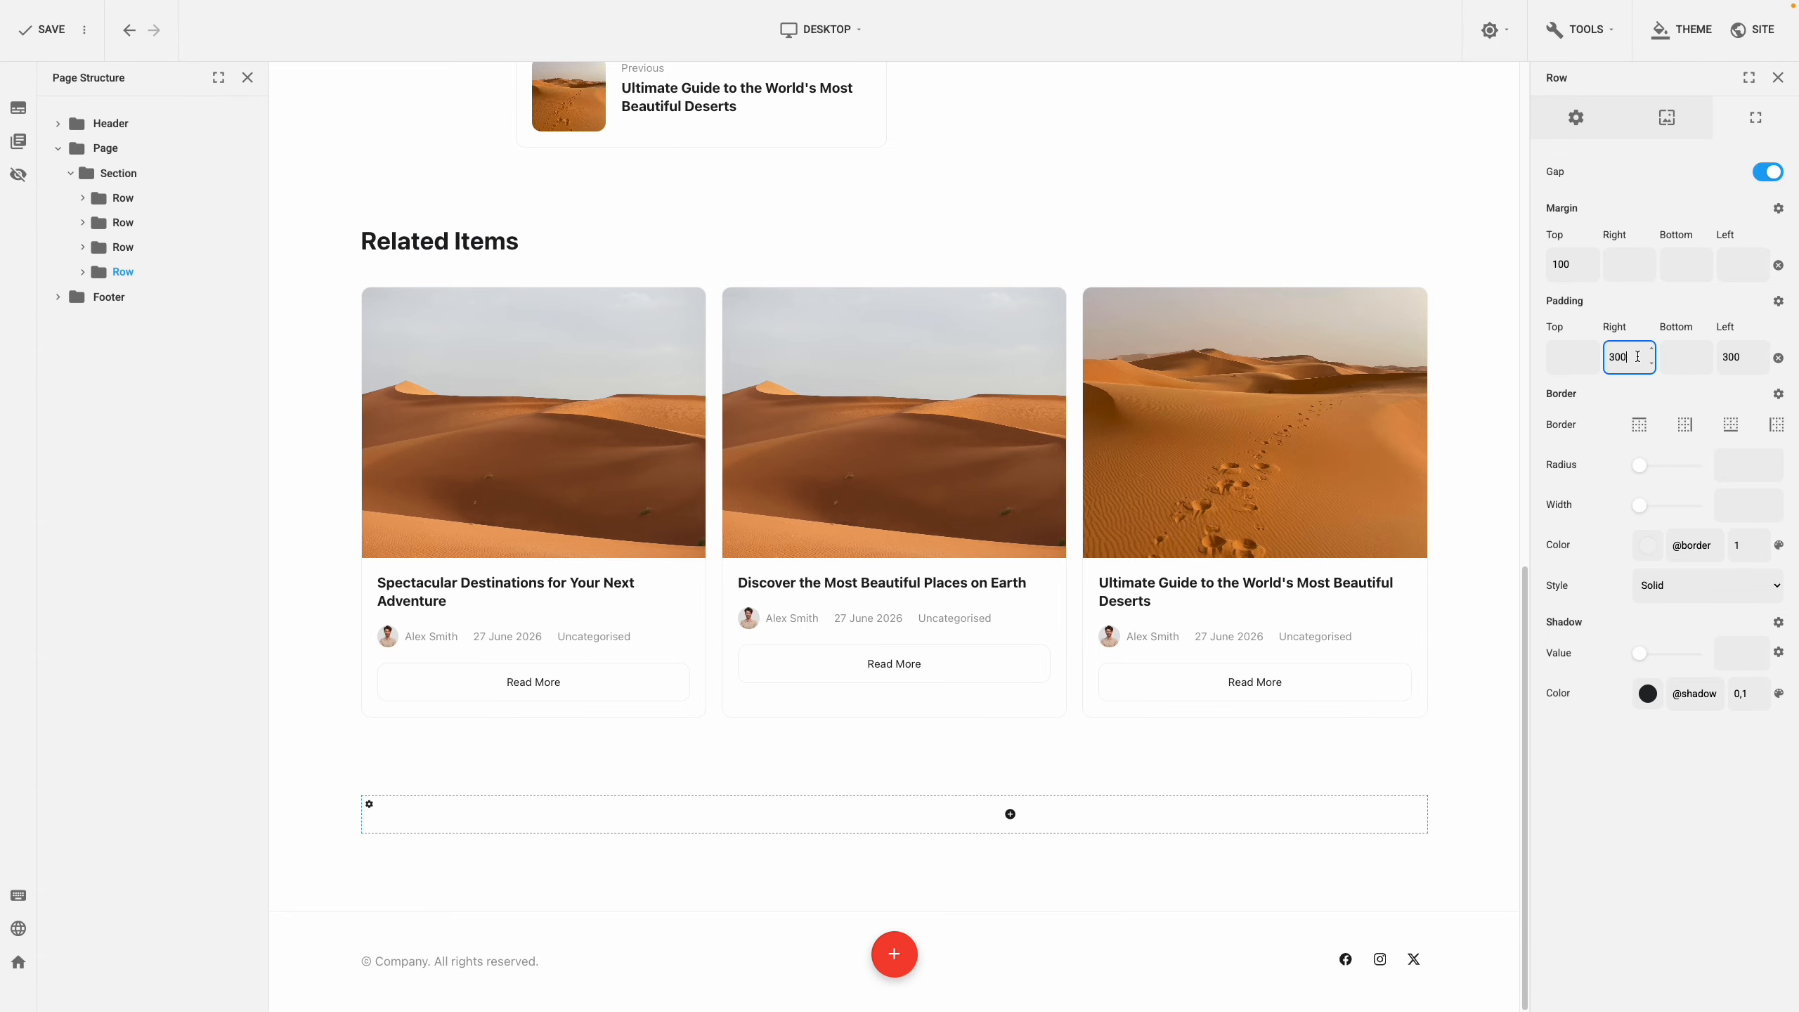
click(1643, 318)
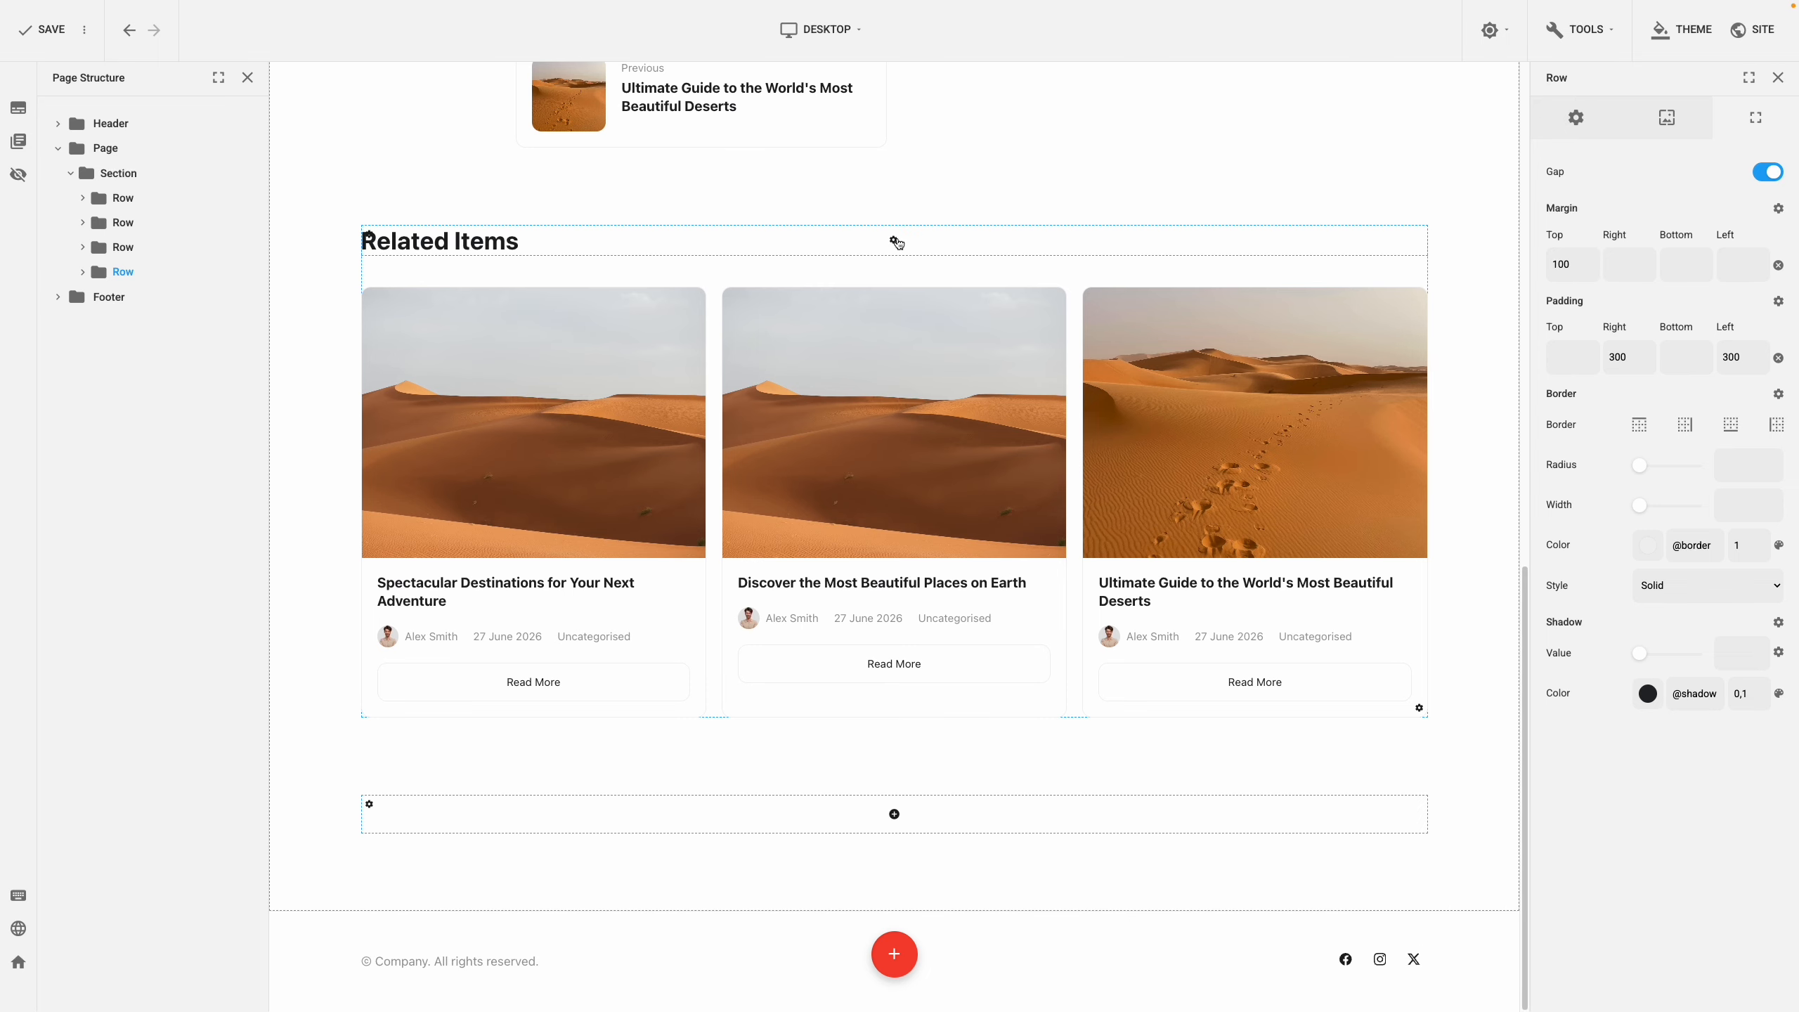
Copy the Related Items heading into the new row and retitle it 'Leave a comment'
click(893, 239)
click(943, 362)
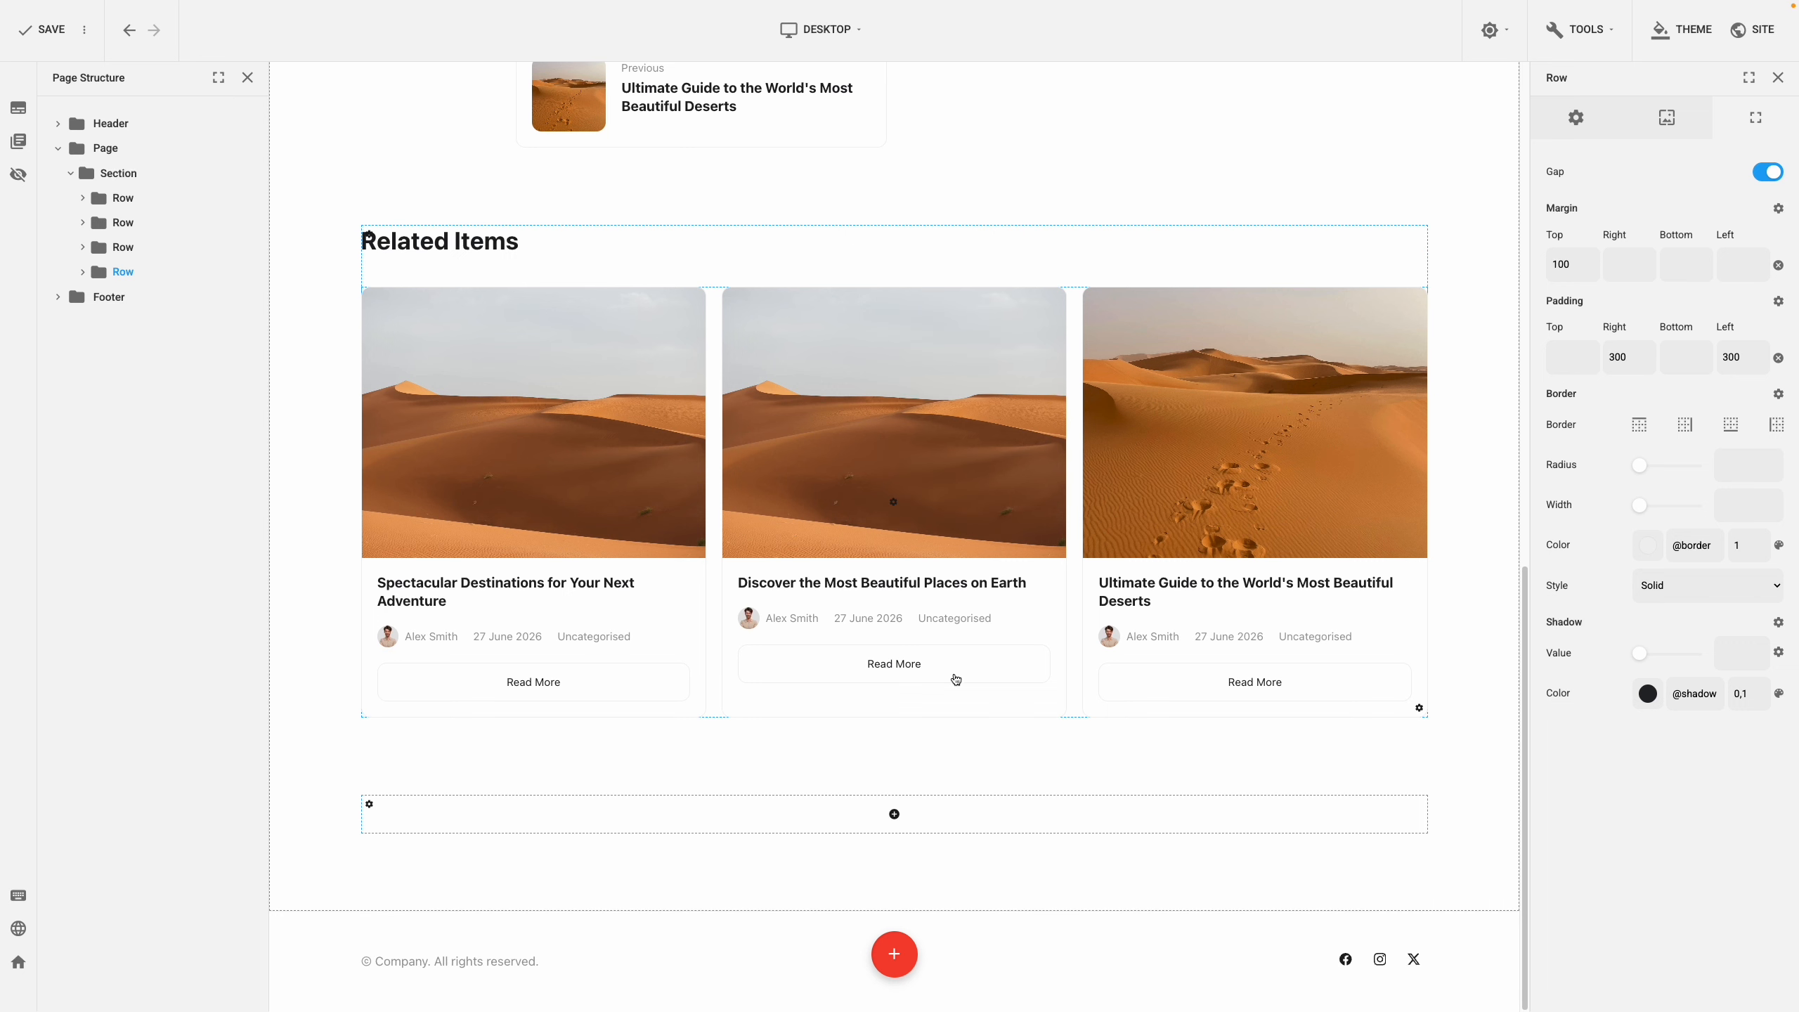
click(936, 816)
key(ctrl+v)
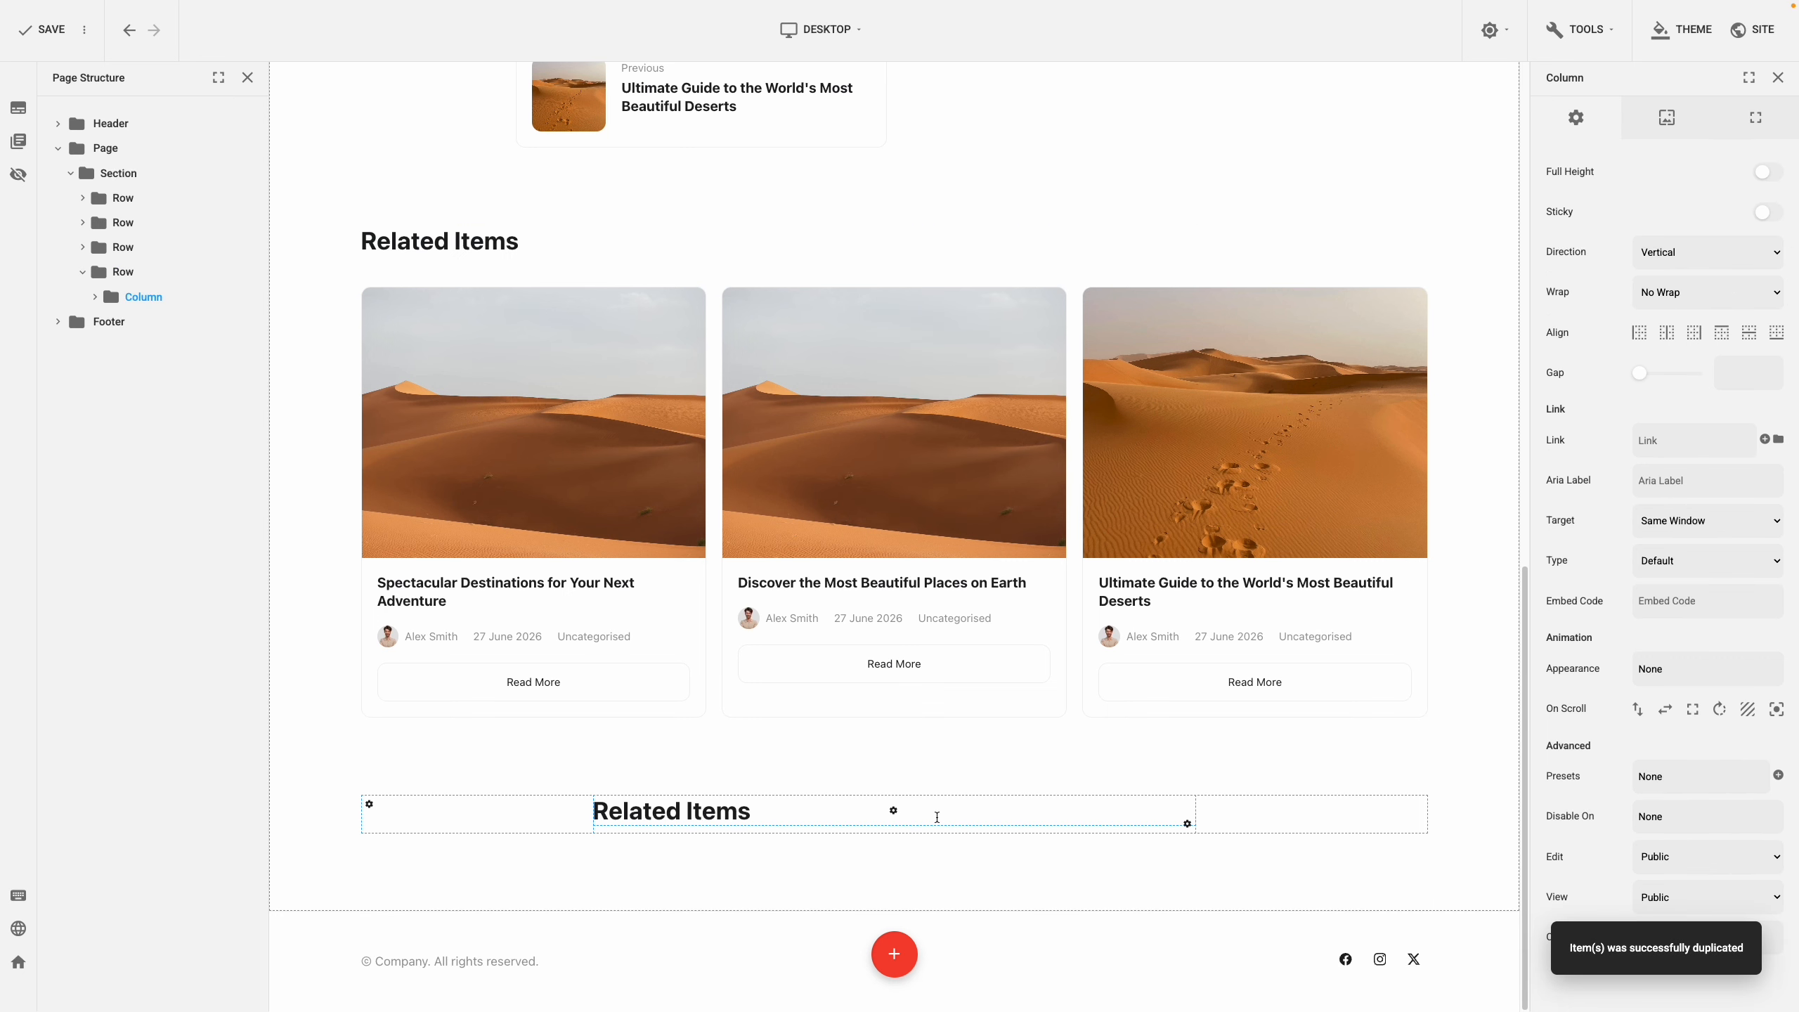
triple_click(745, 813)
text(Le)
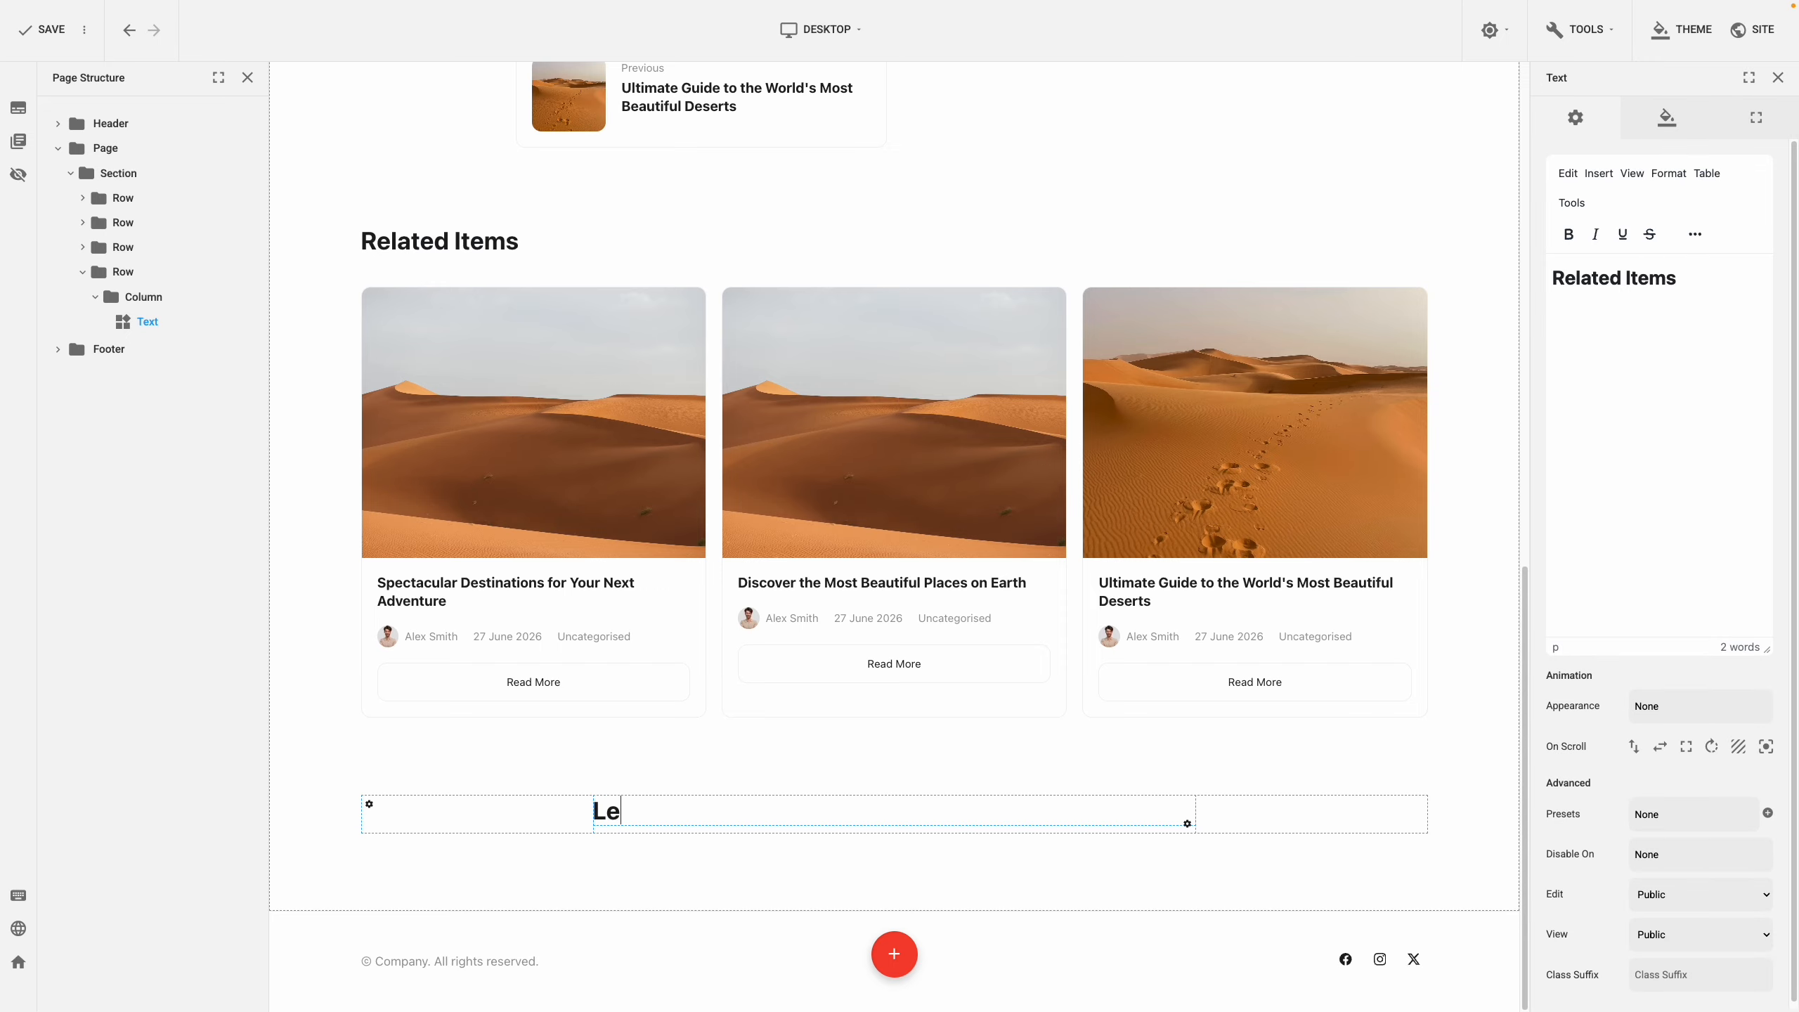
text(ave a comment)
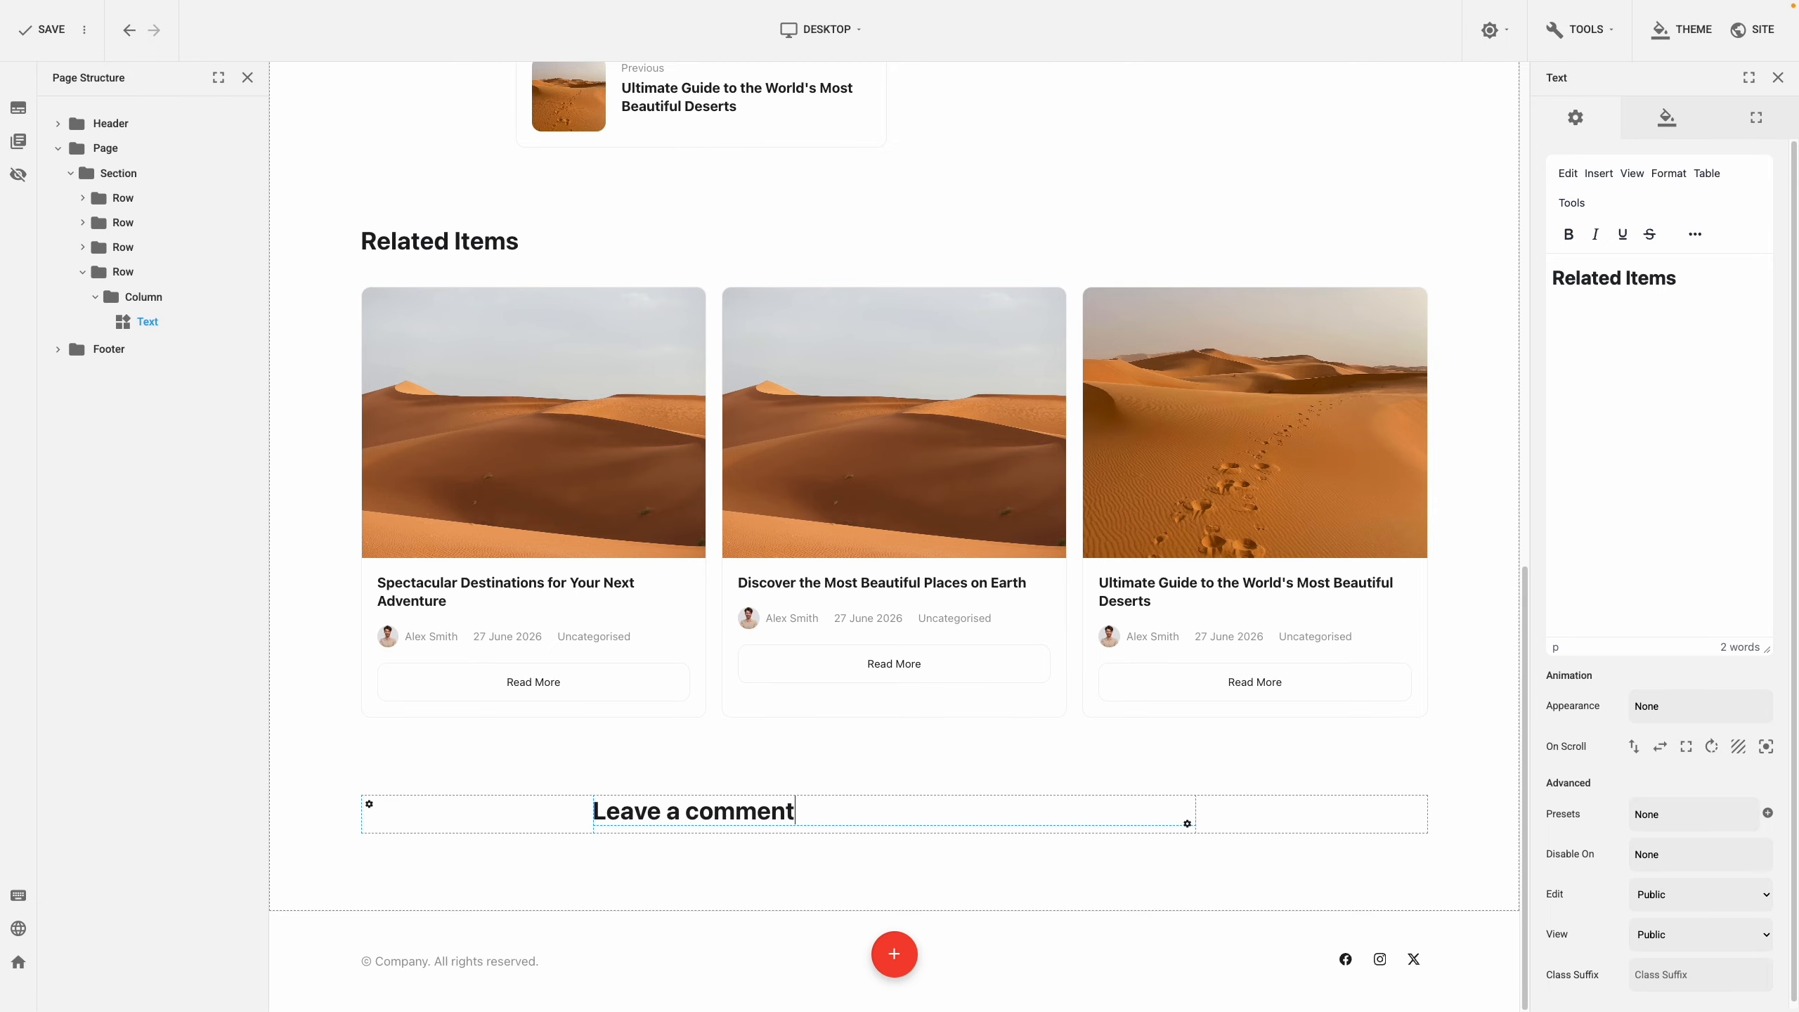
click(885, 855)
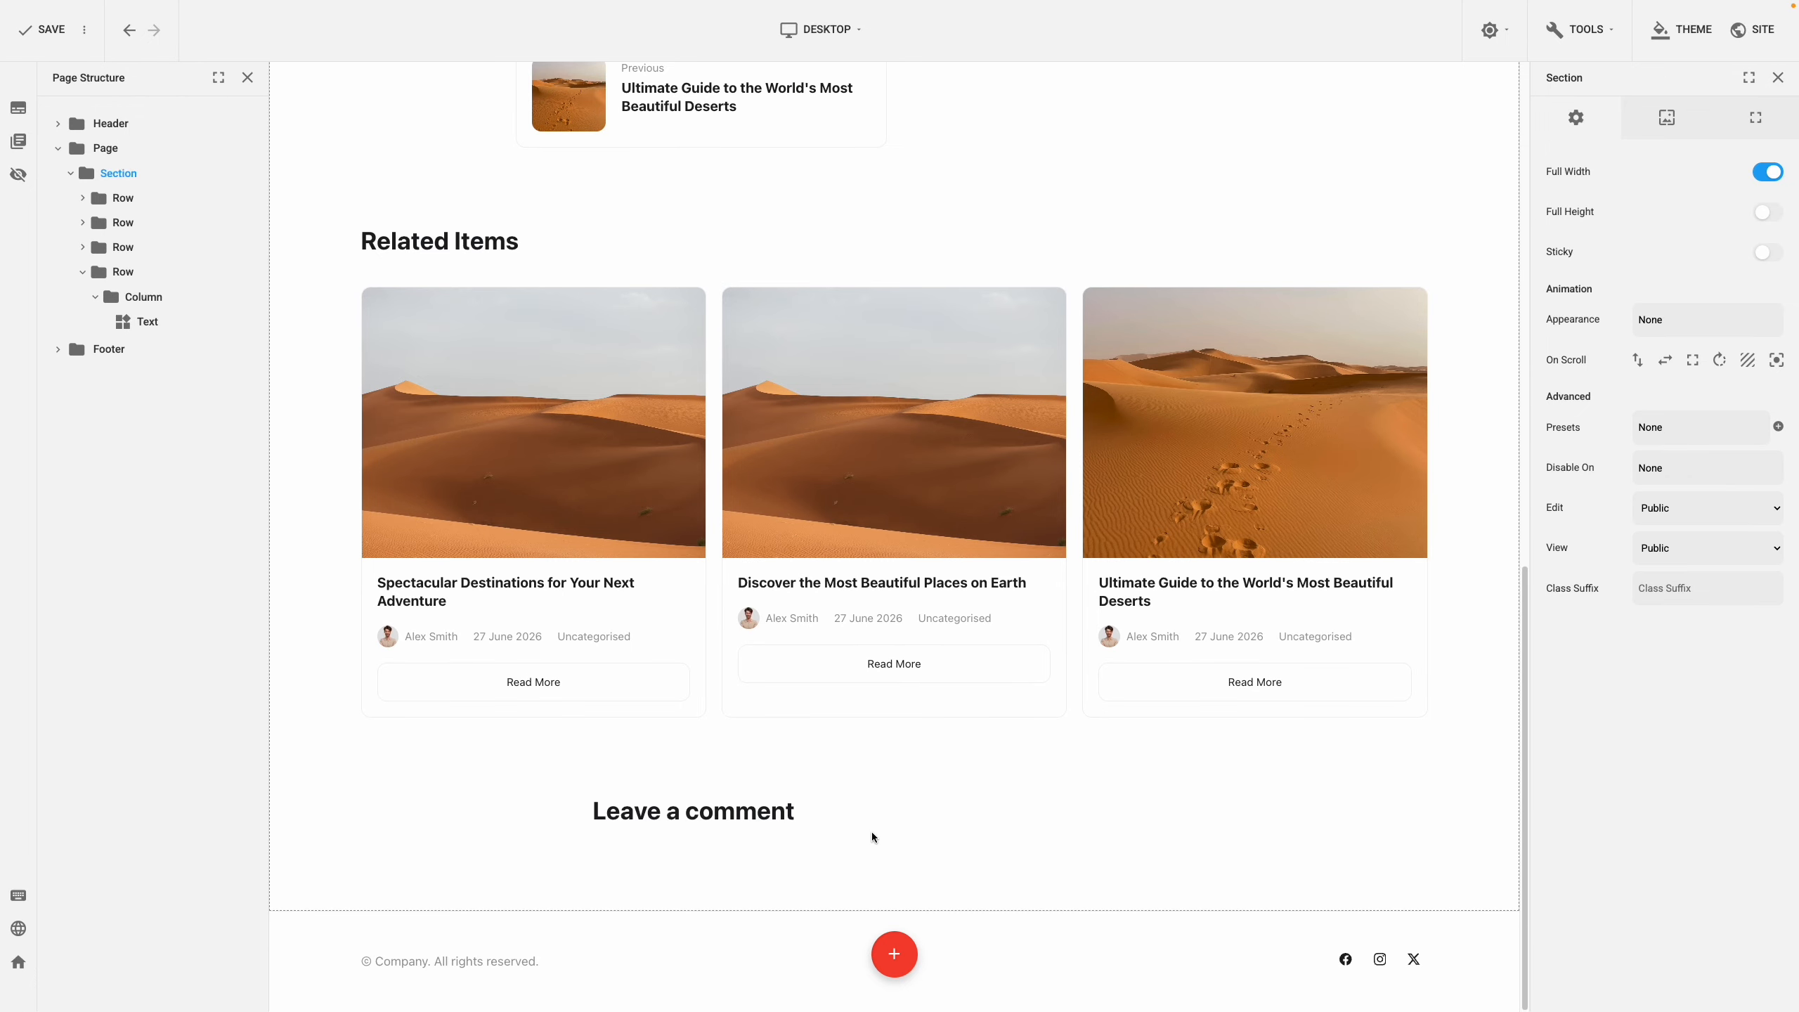
Insert a Comments Box element beneath the 'Leave a comment' heading
right_click(894, 811)
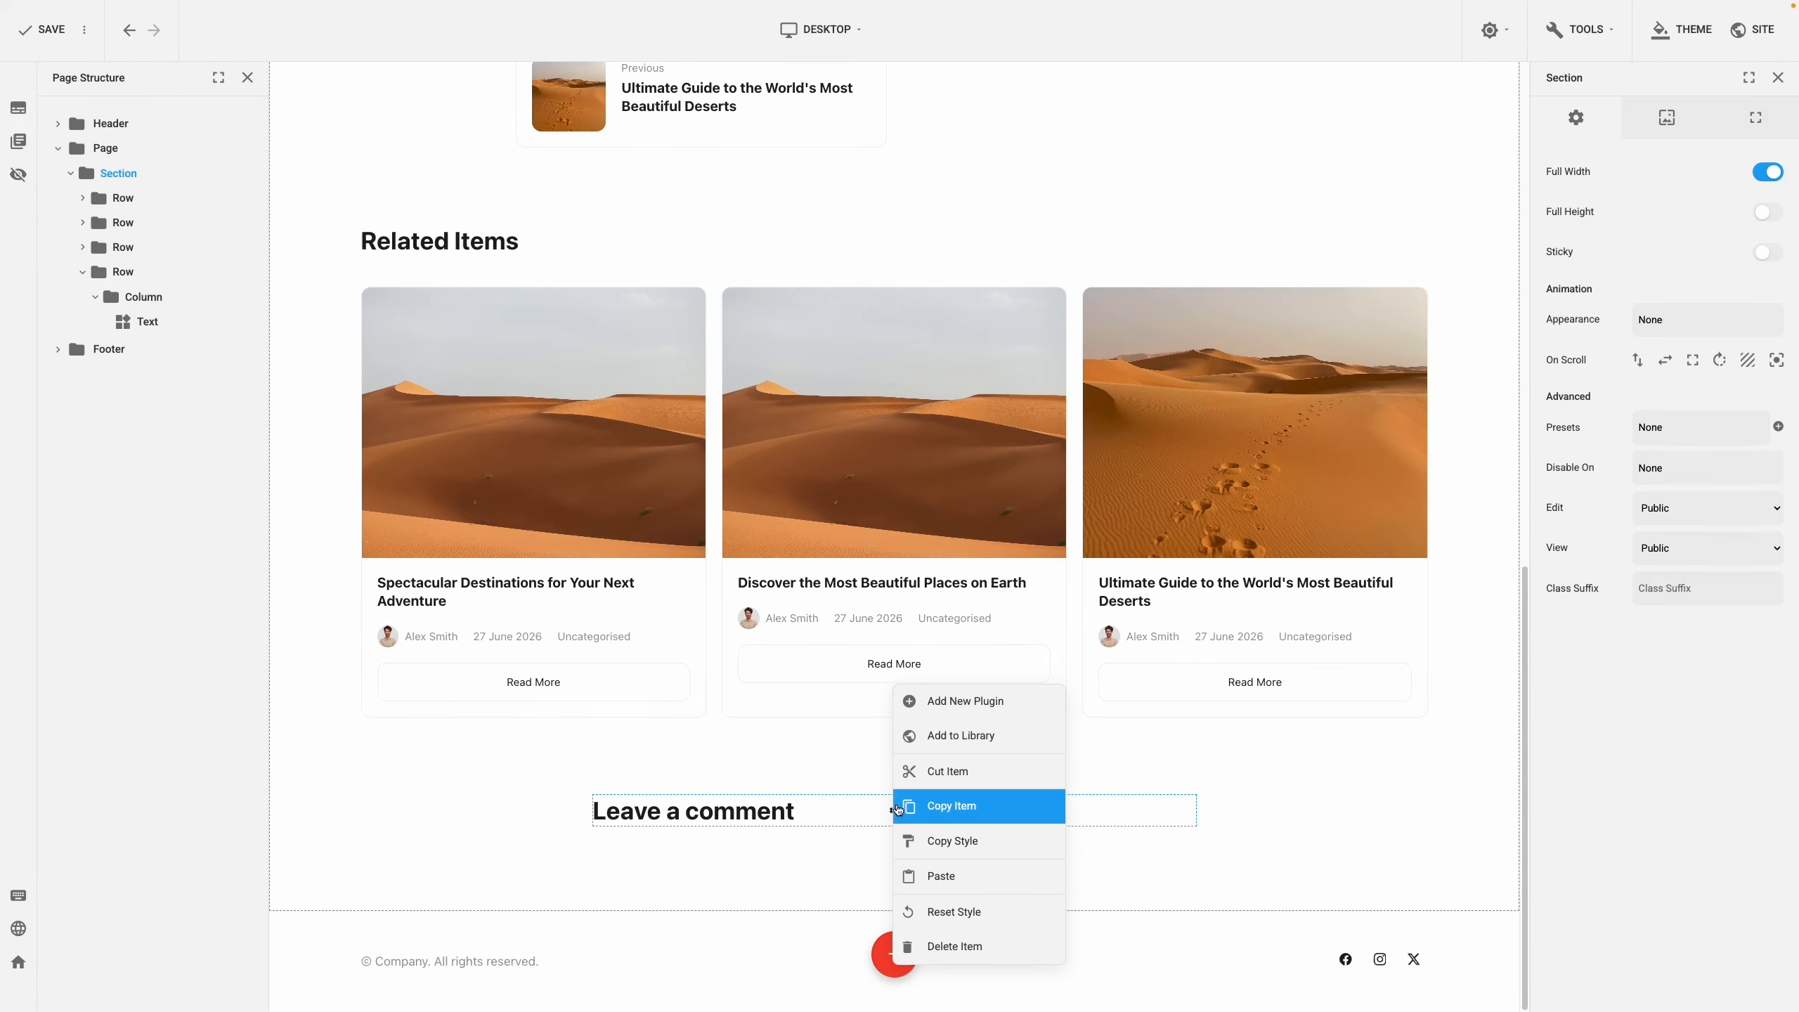
click(950, 701)
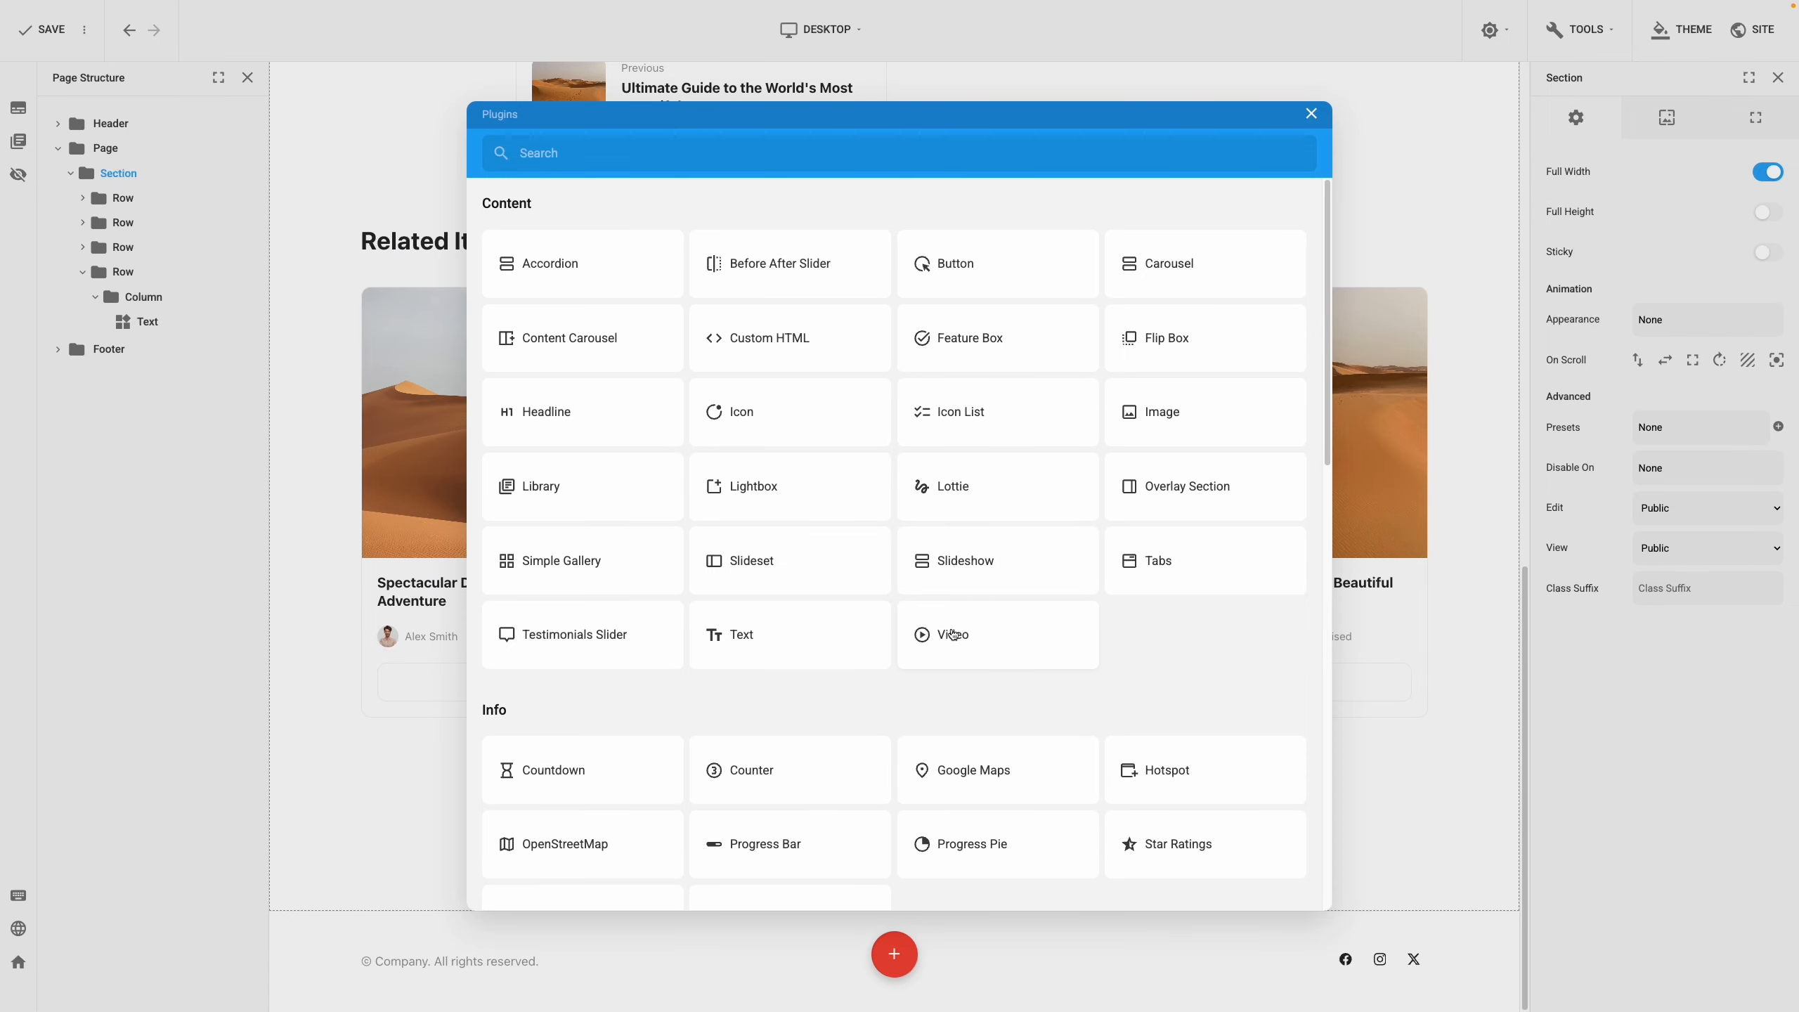
click(942, 155)
text(comment)
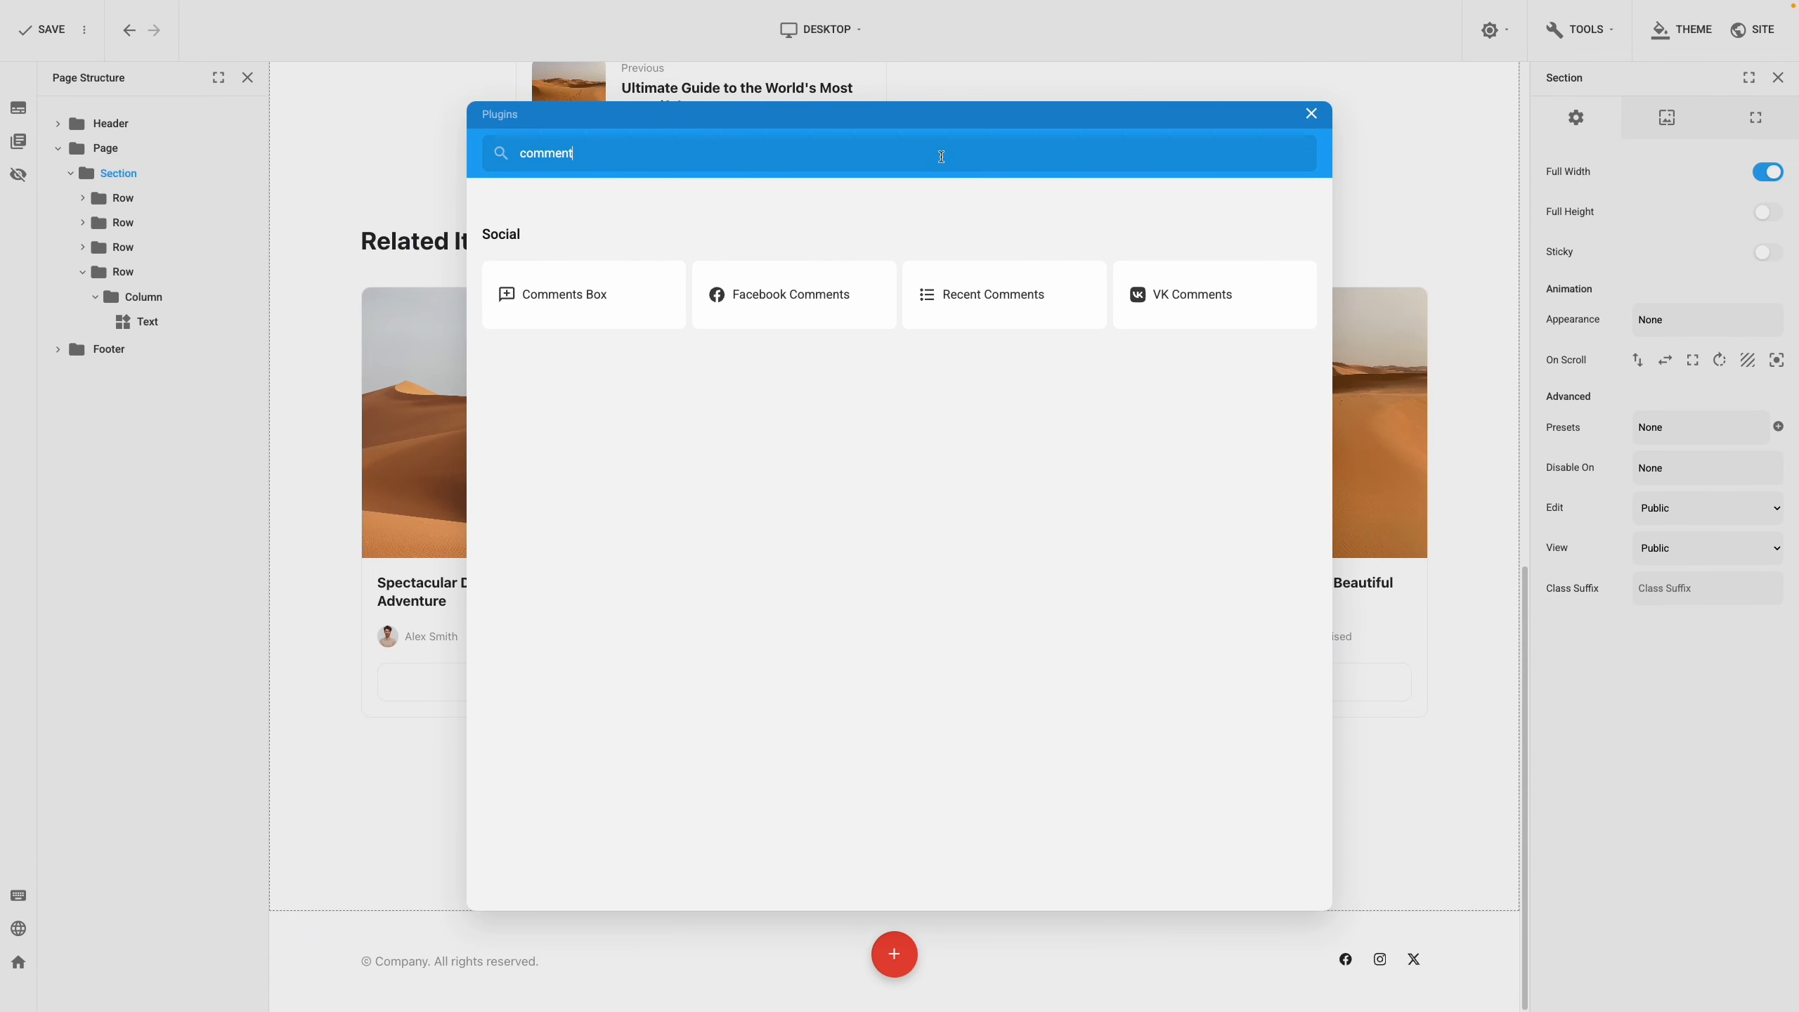
click(606, 307)
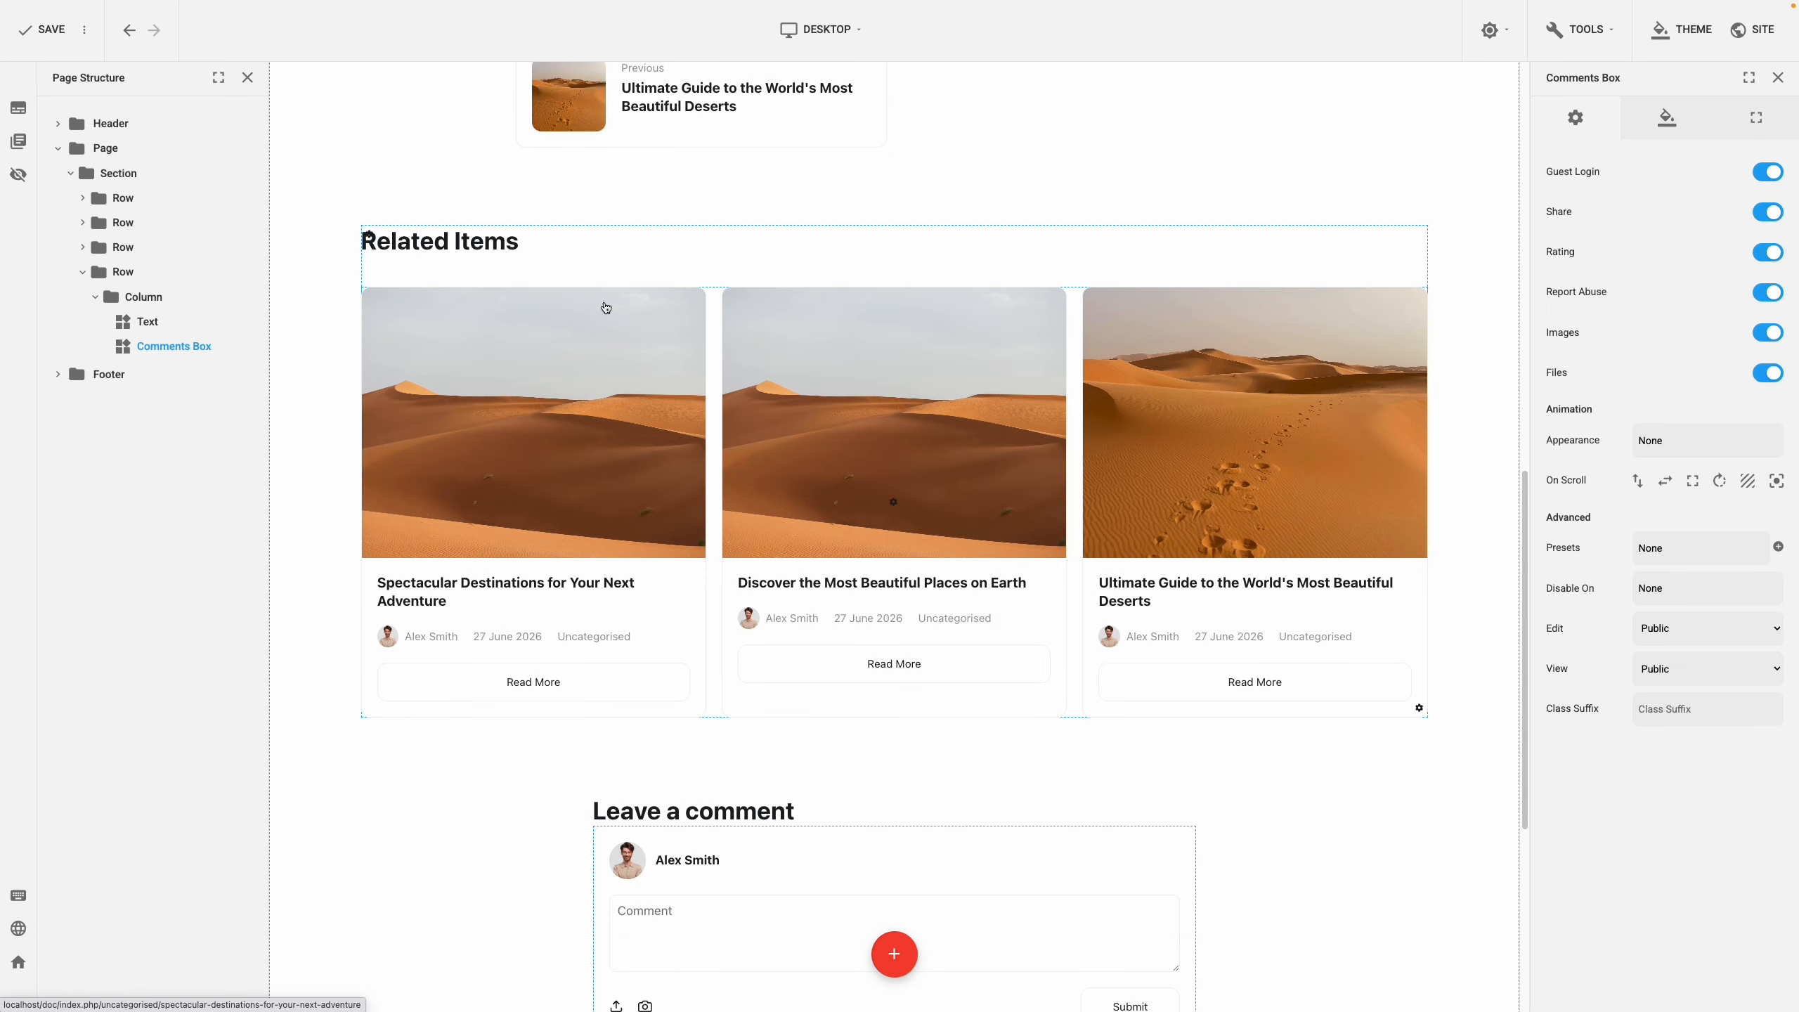
Give the Comments Box a top margin of 40
scroll(606, 307, down, 6)
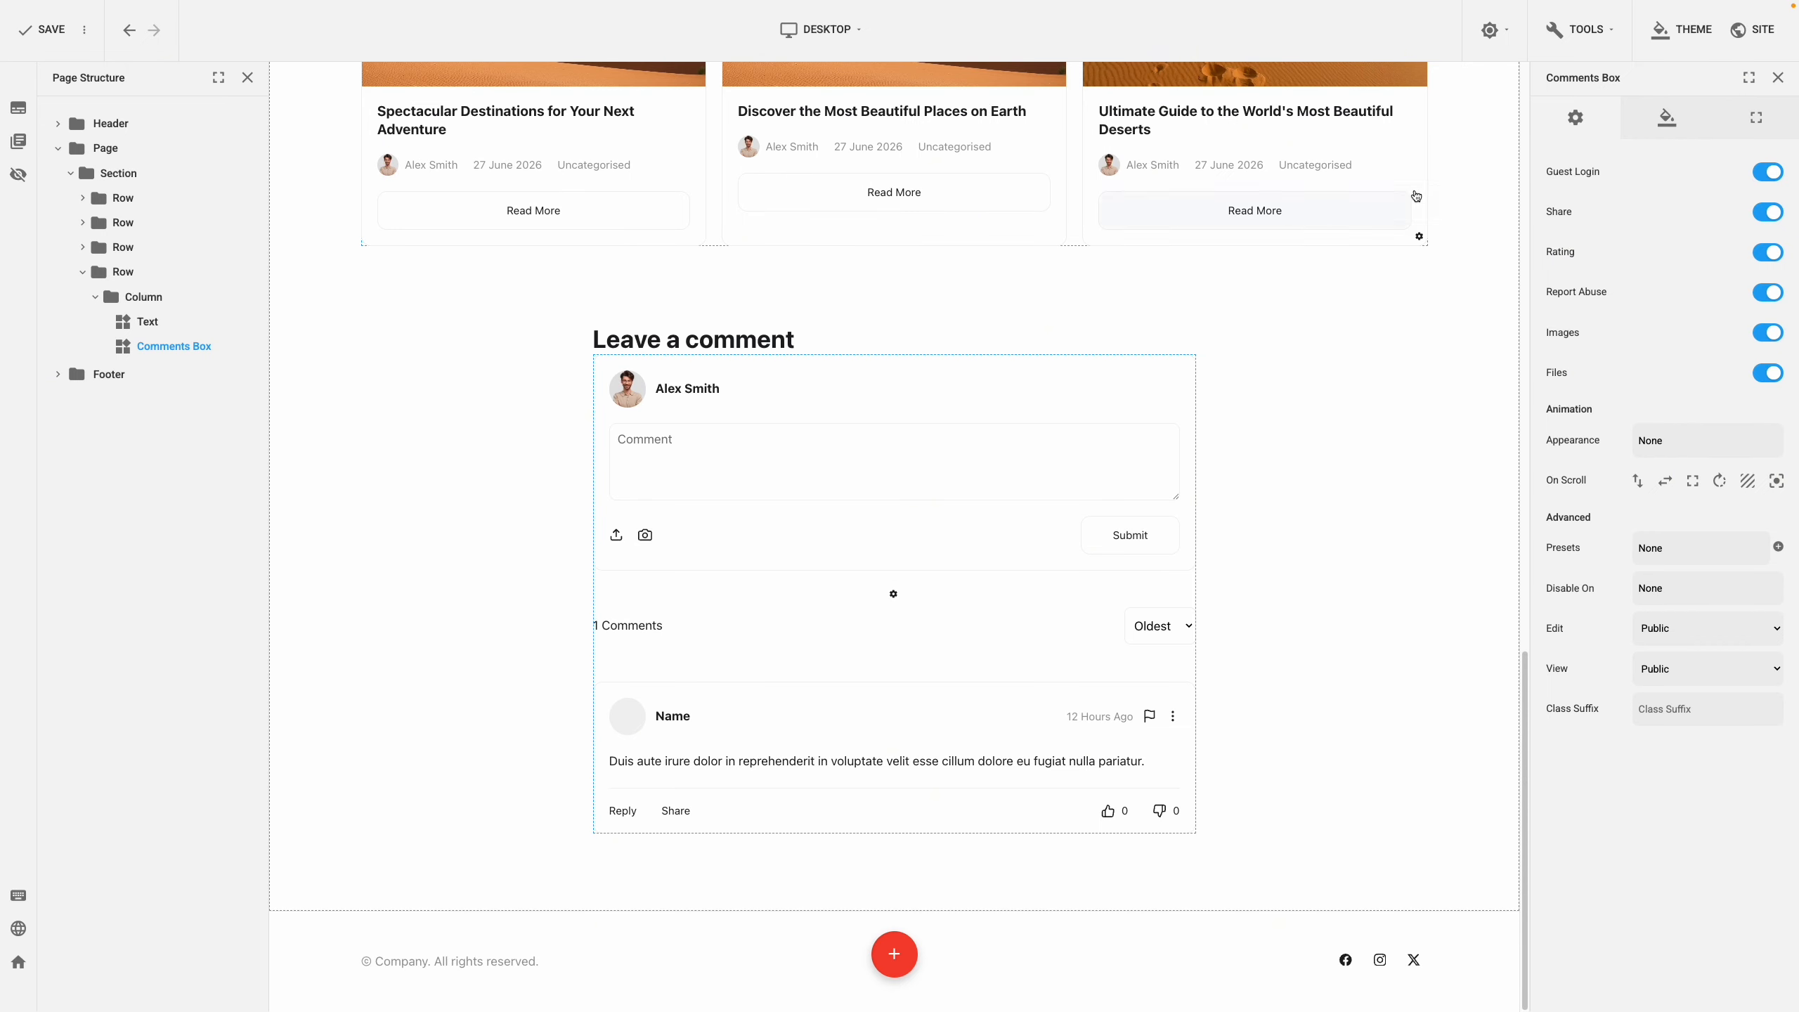
click(1739, 133)
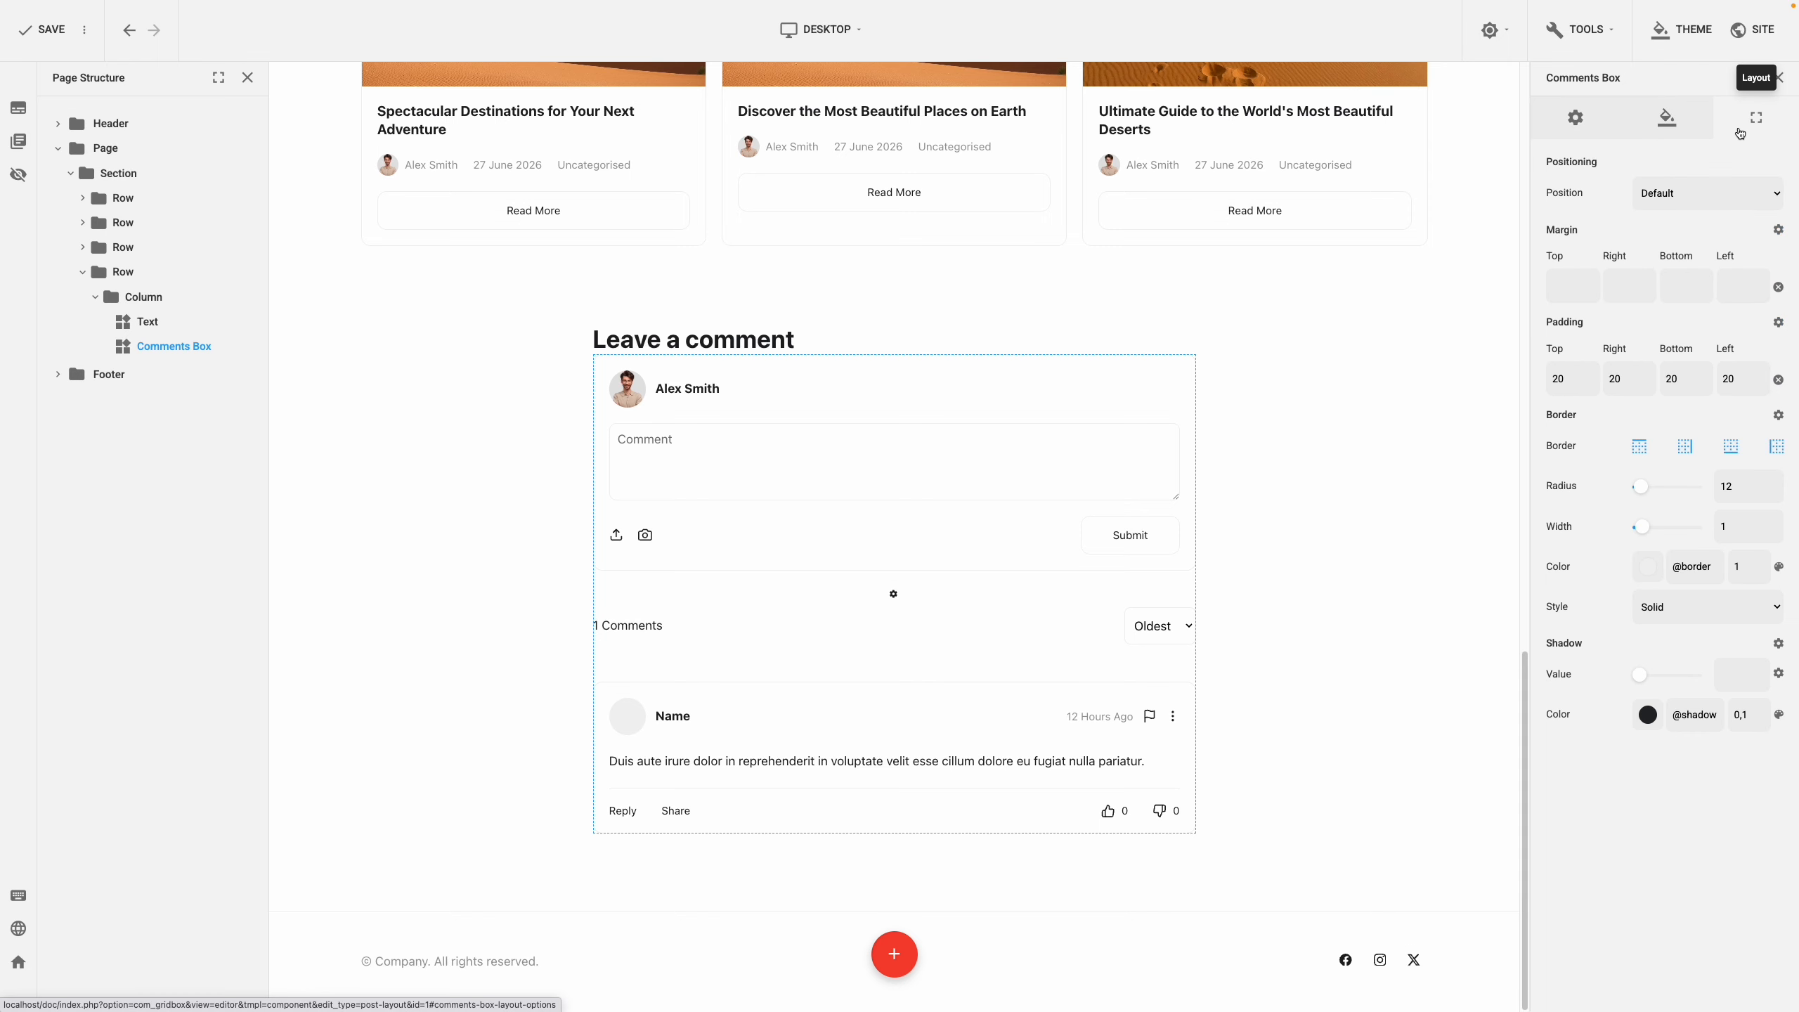
click(1566, 284)
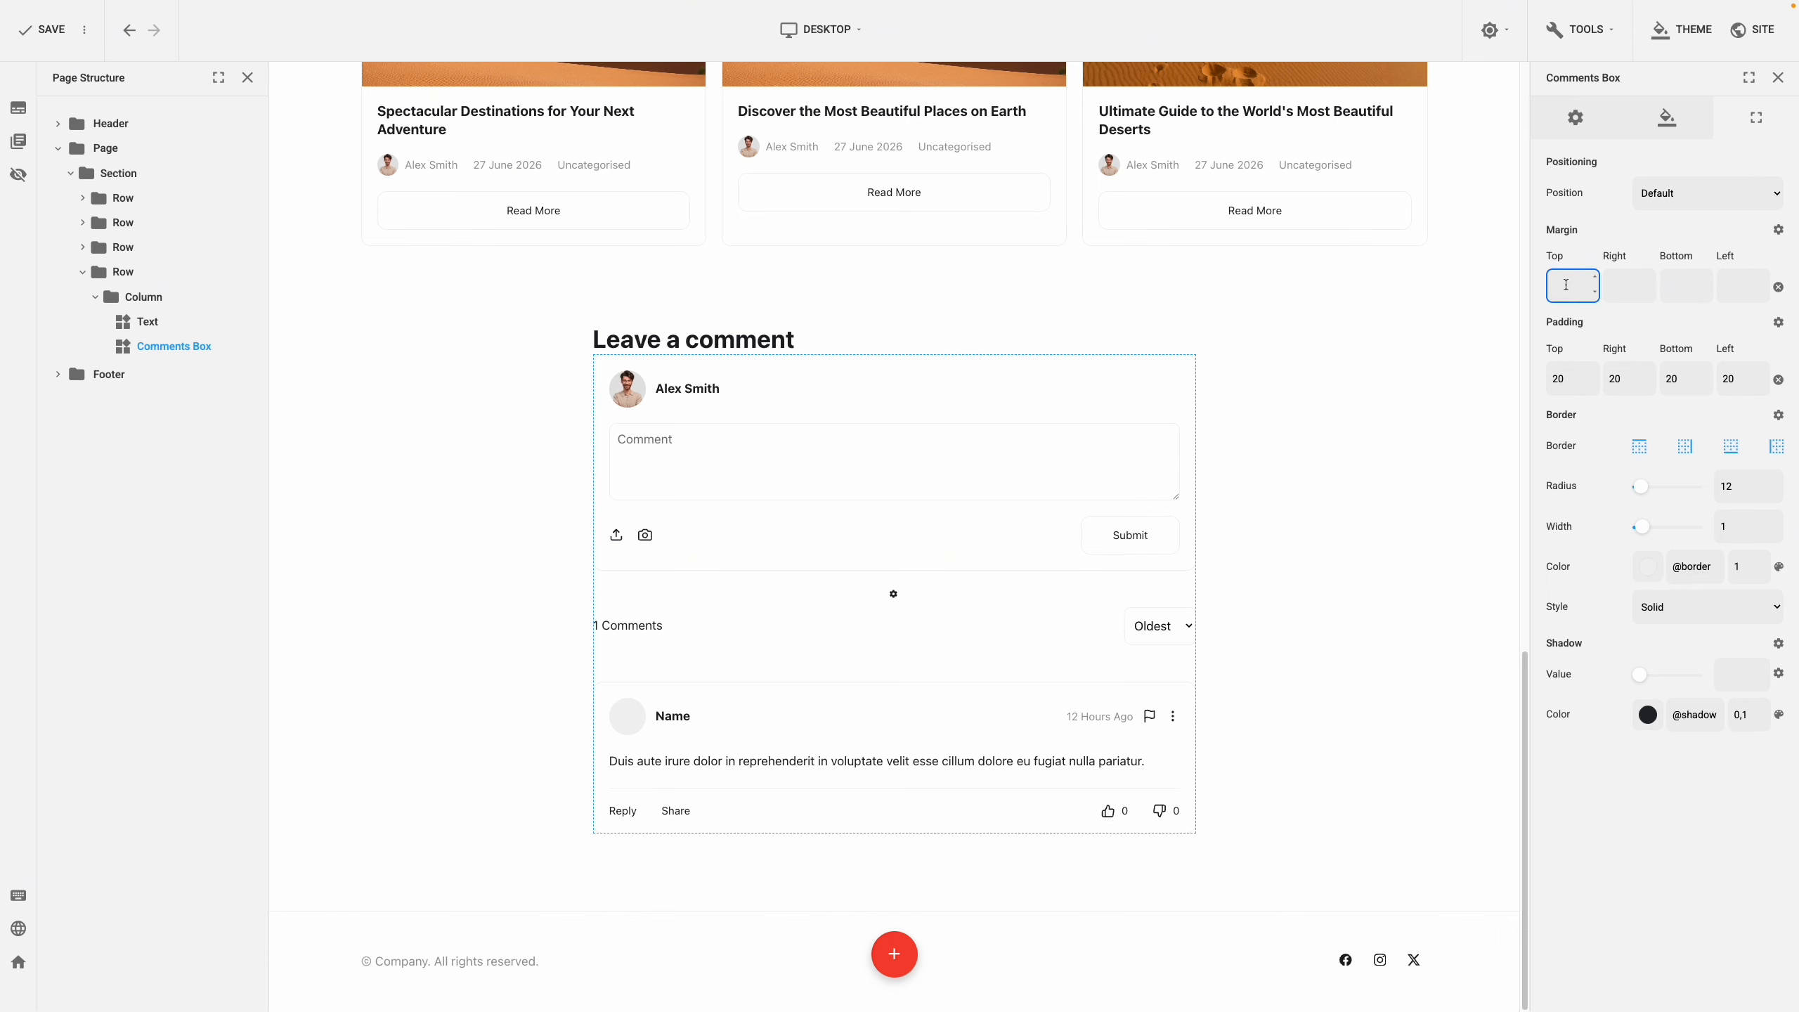
text(40)
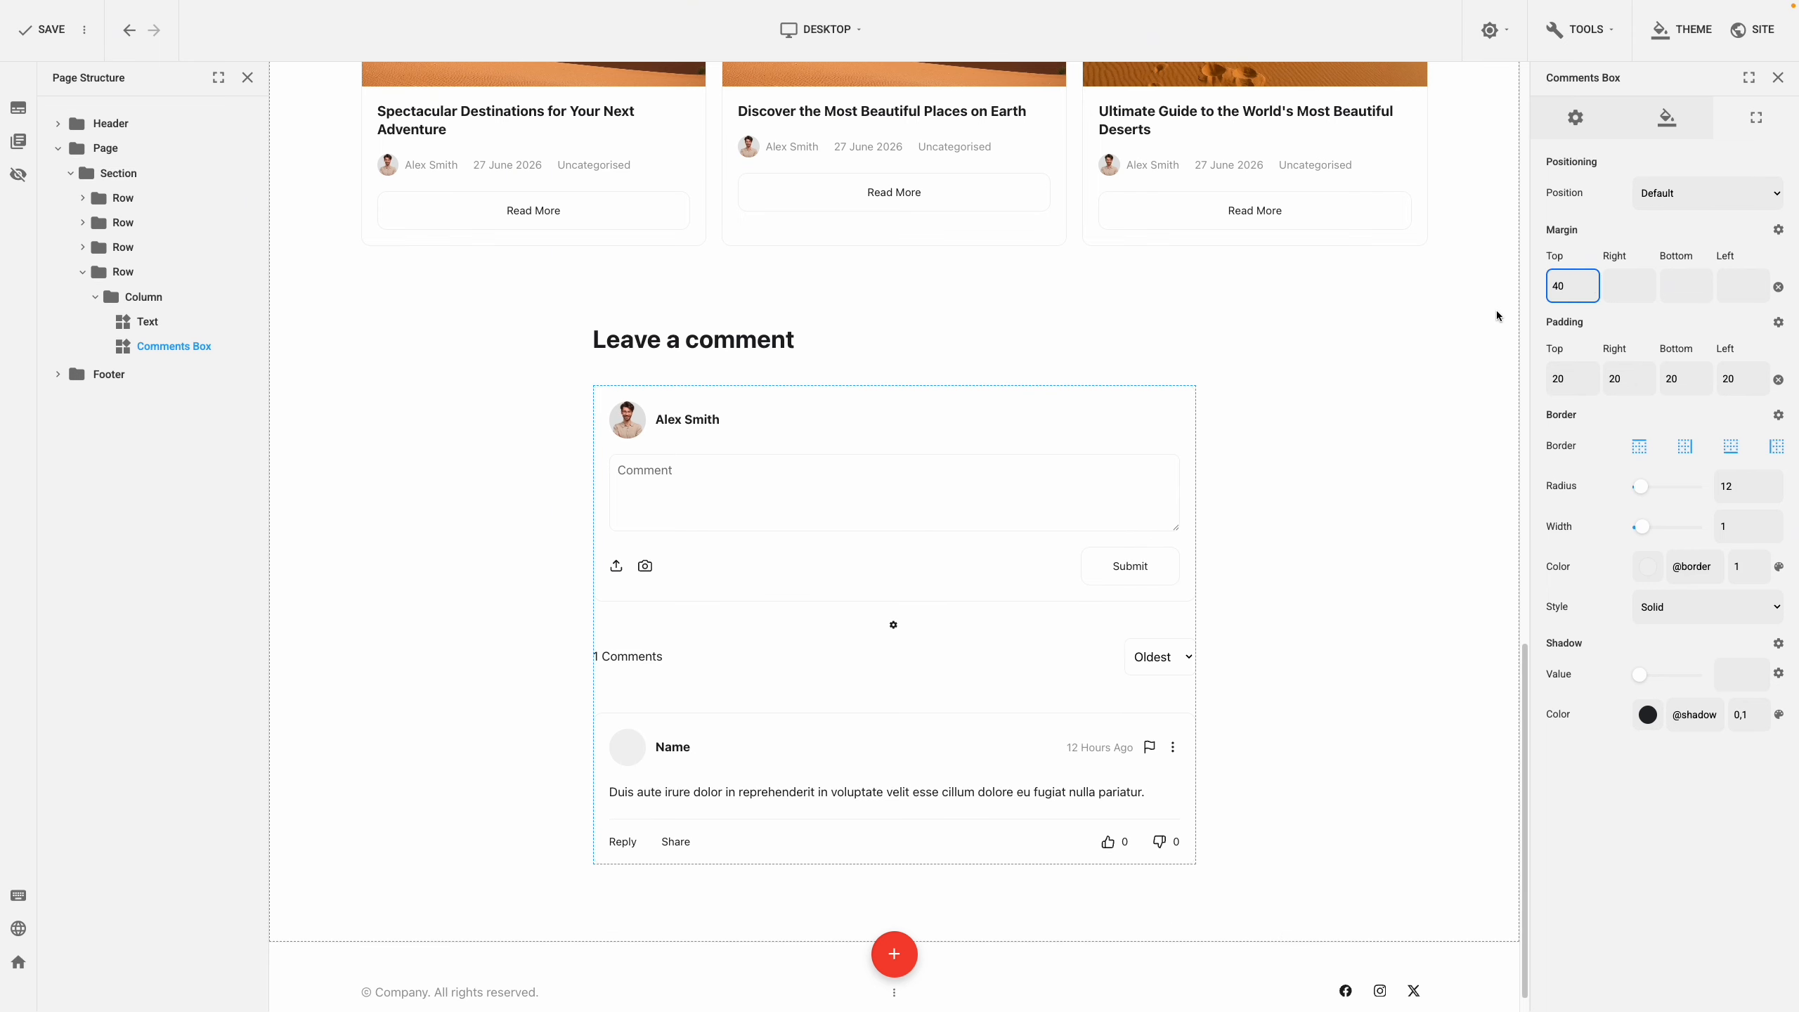
click(1490, 313)
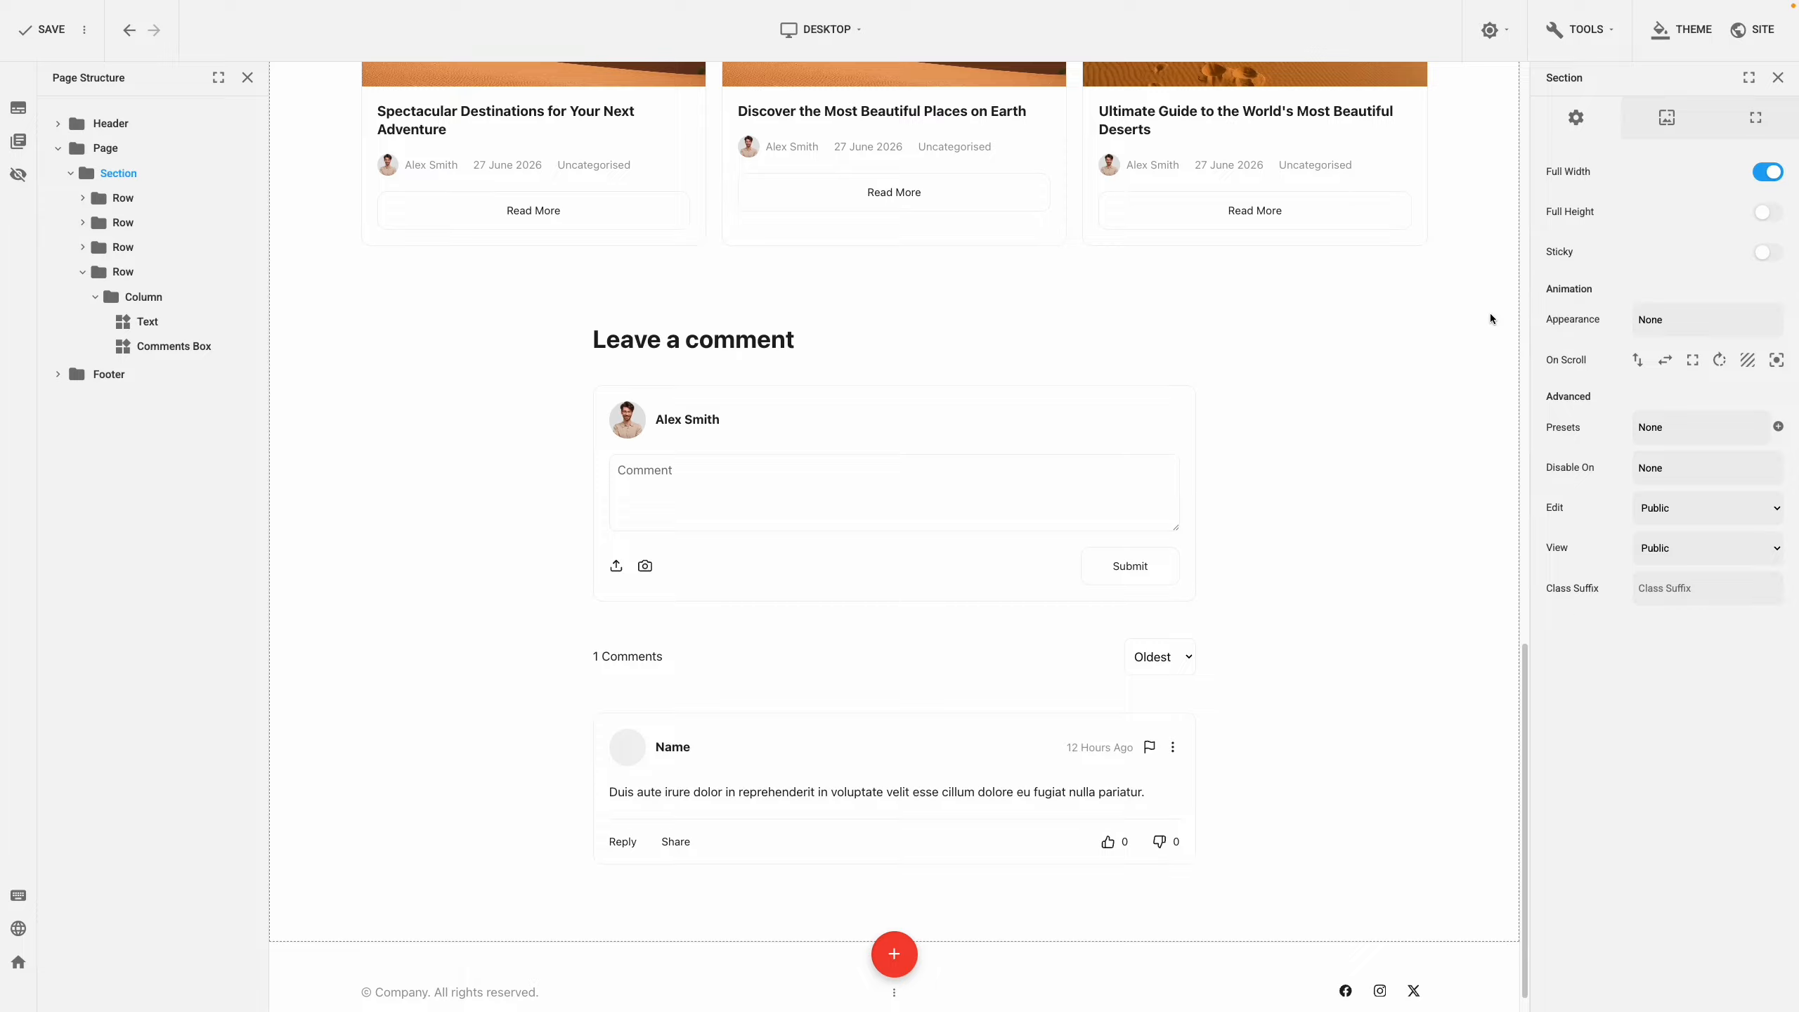
Return to the post content row with the share bar and tags, and open its row options
scroll(1489, 312, down, 1)
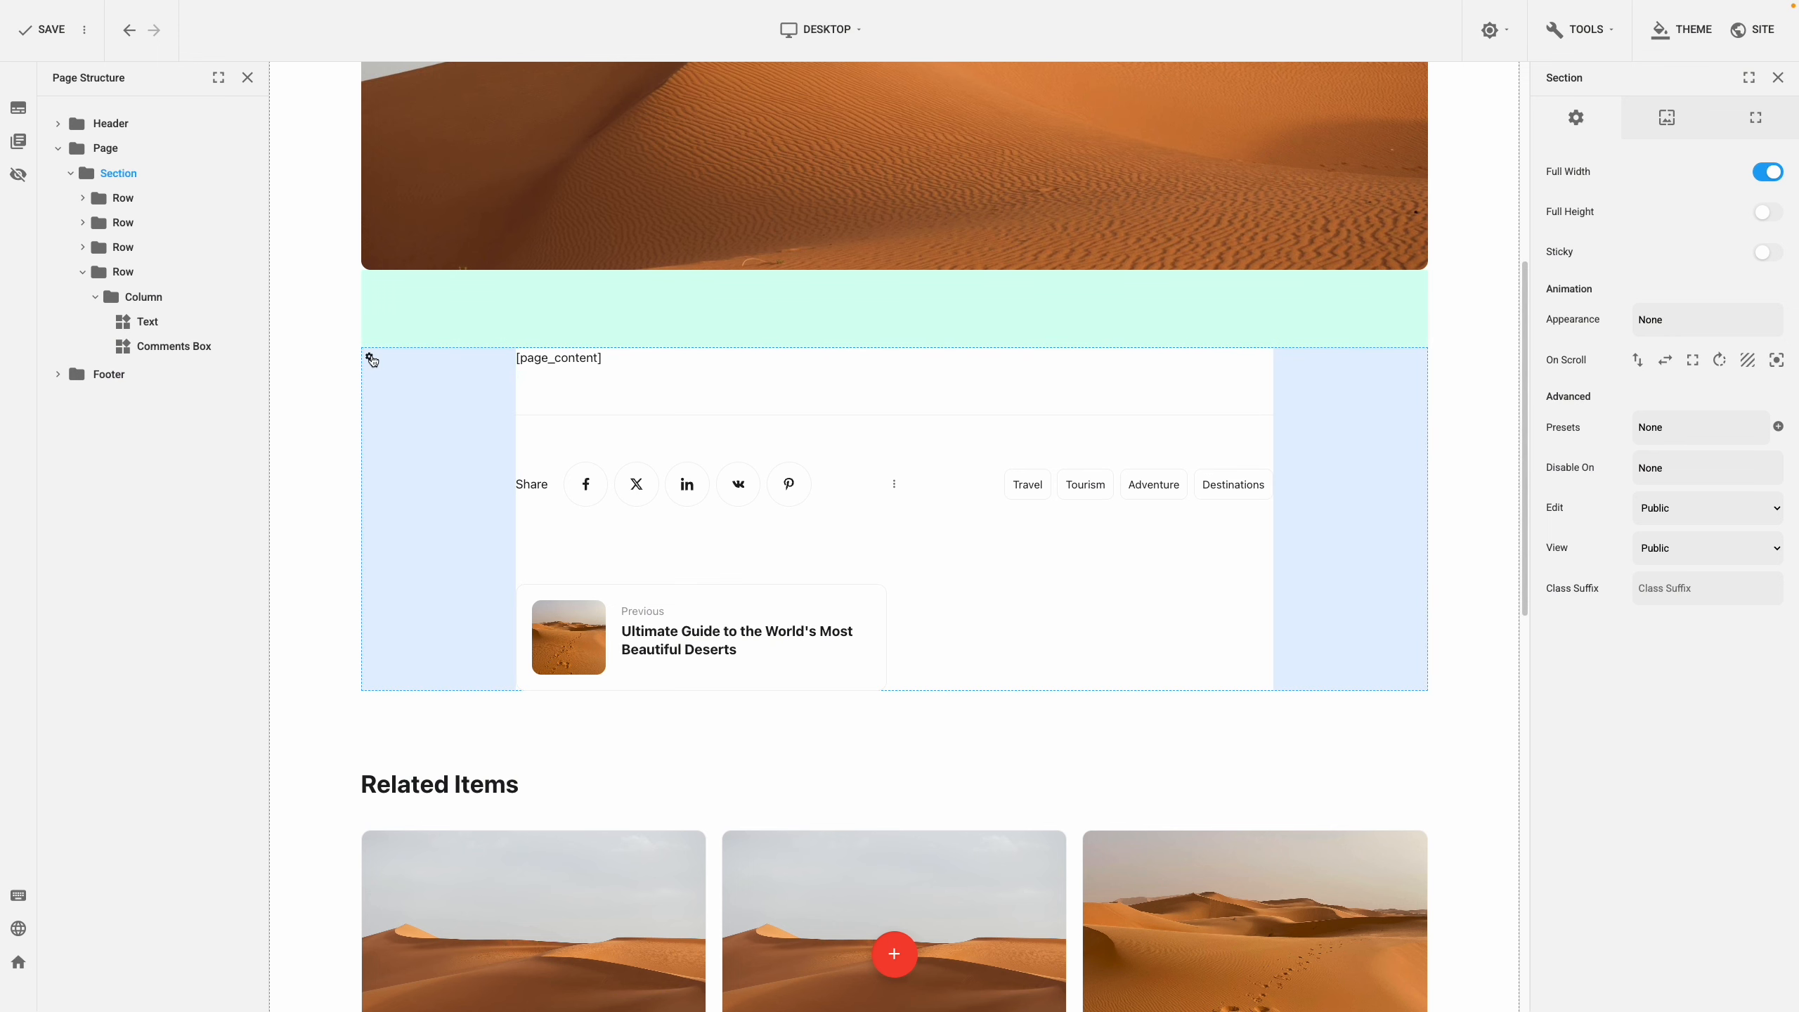
click(376, 362)
Change the post content row to a two-column layout
click(405, 401)
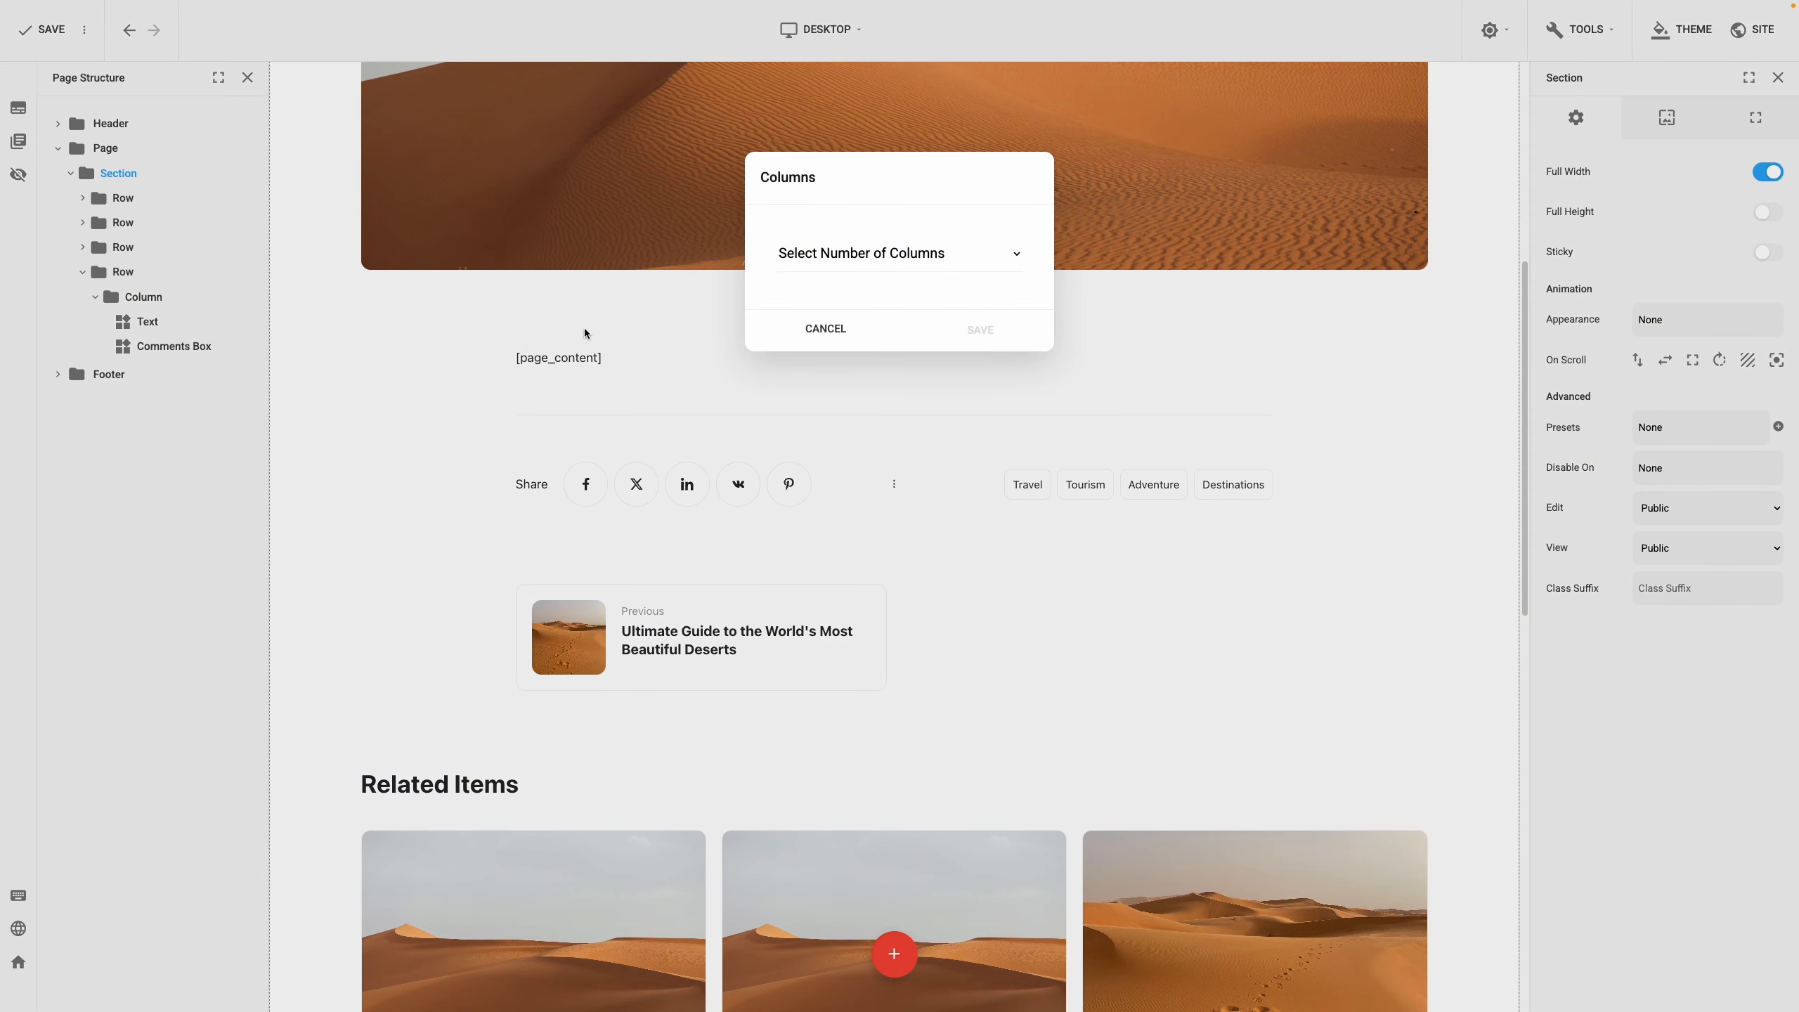
click(878, 260)
click(871, 299)
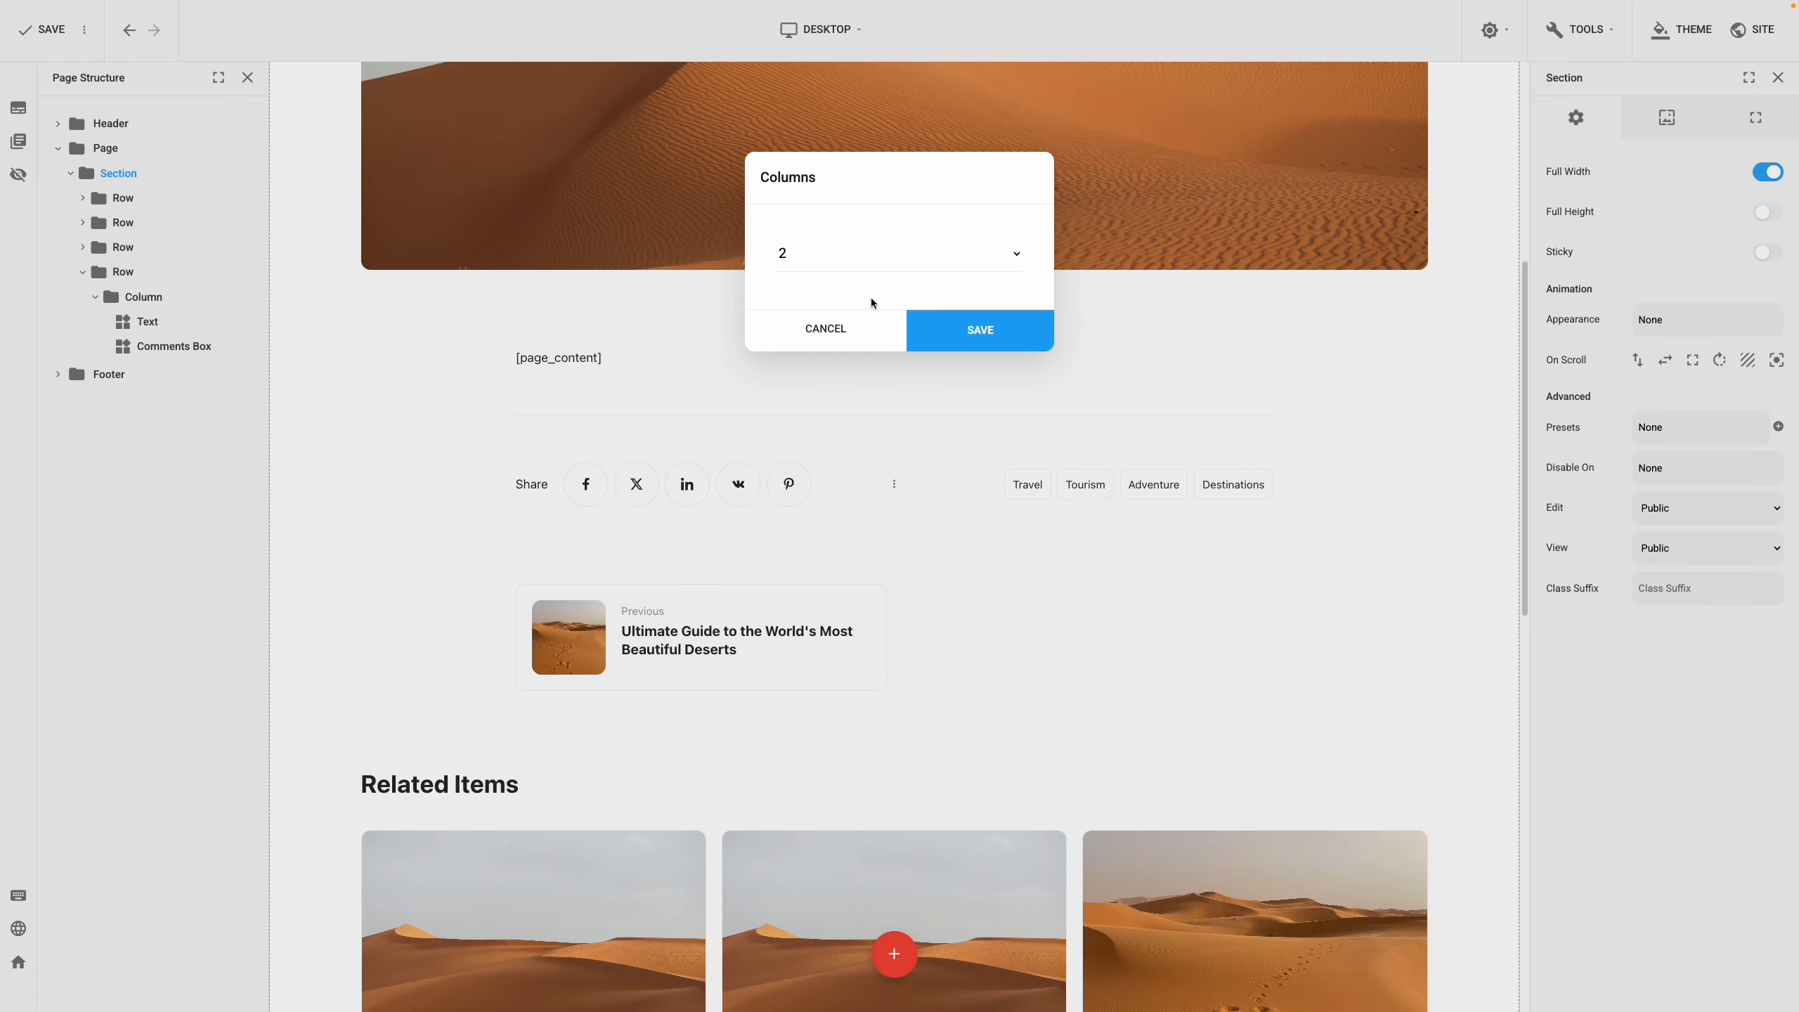
click(953, 330)
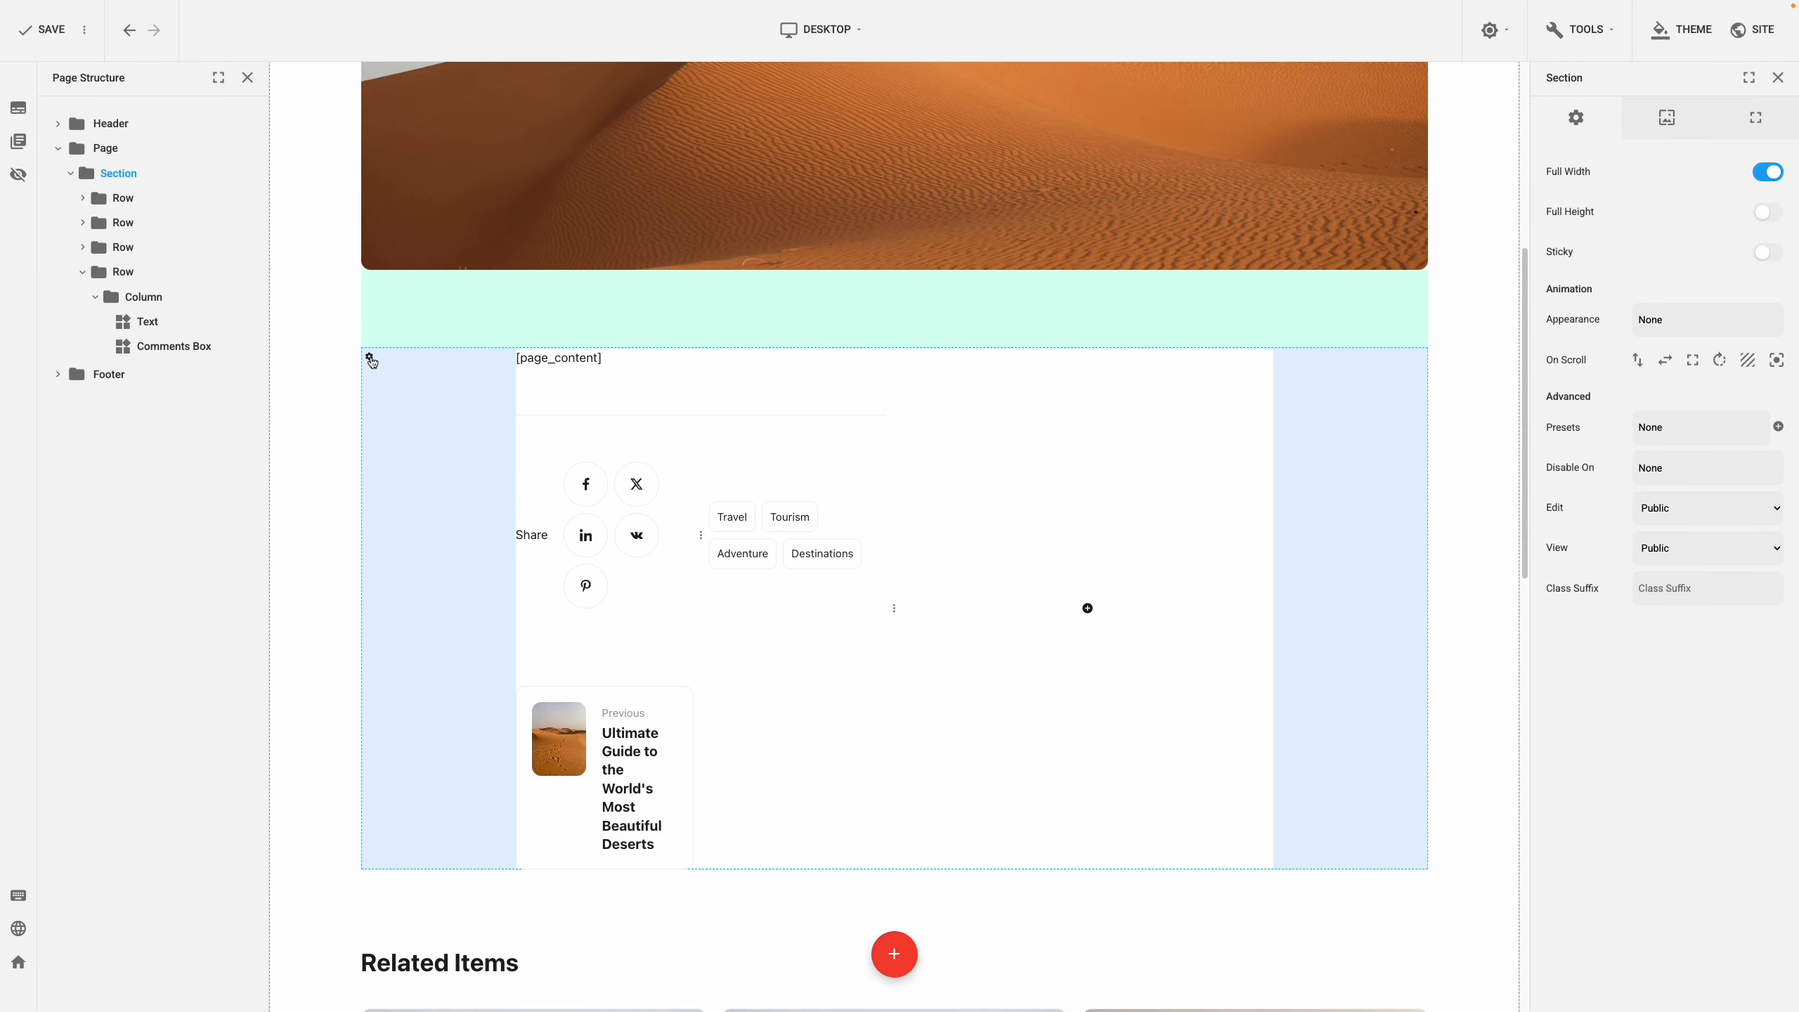
Clear the row's 200 left and right padding
click(370, 359)
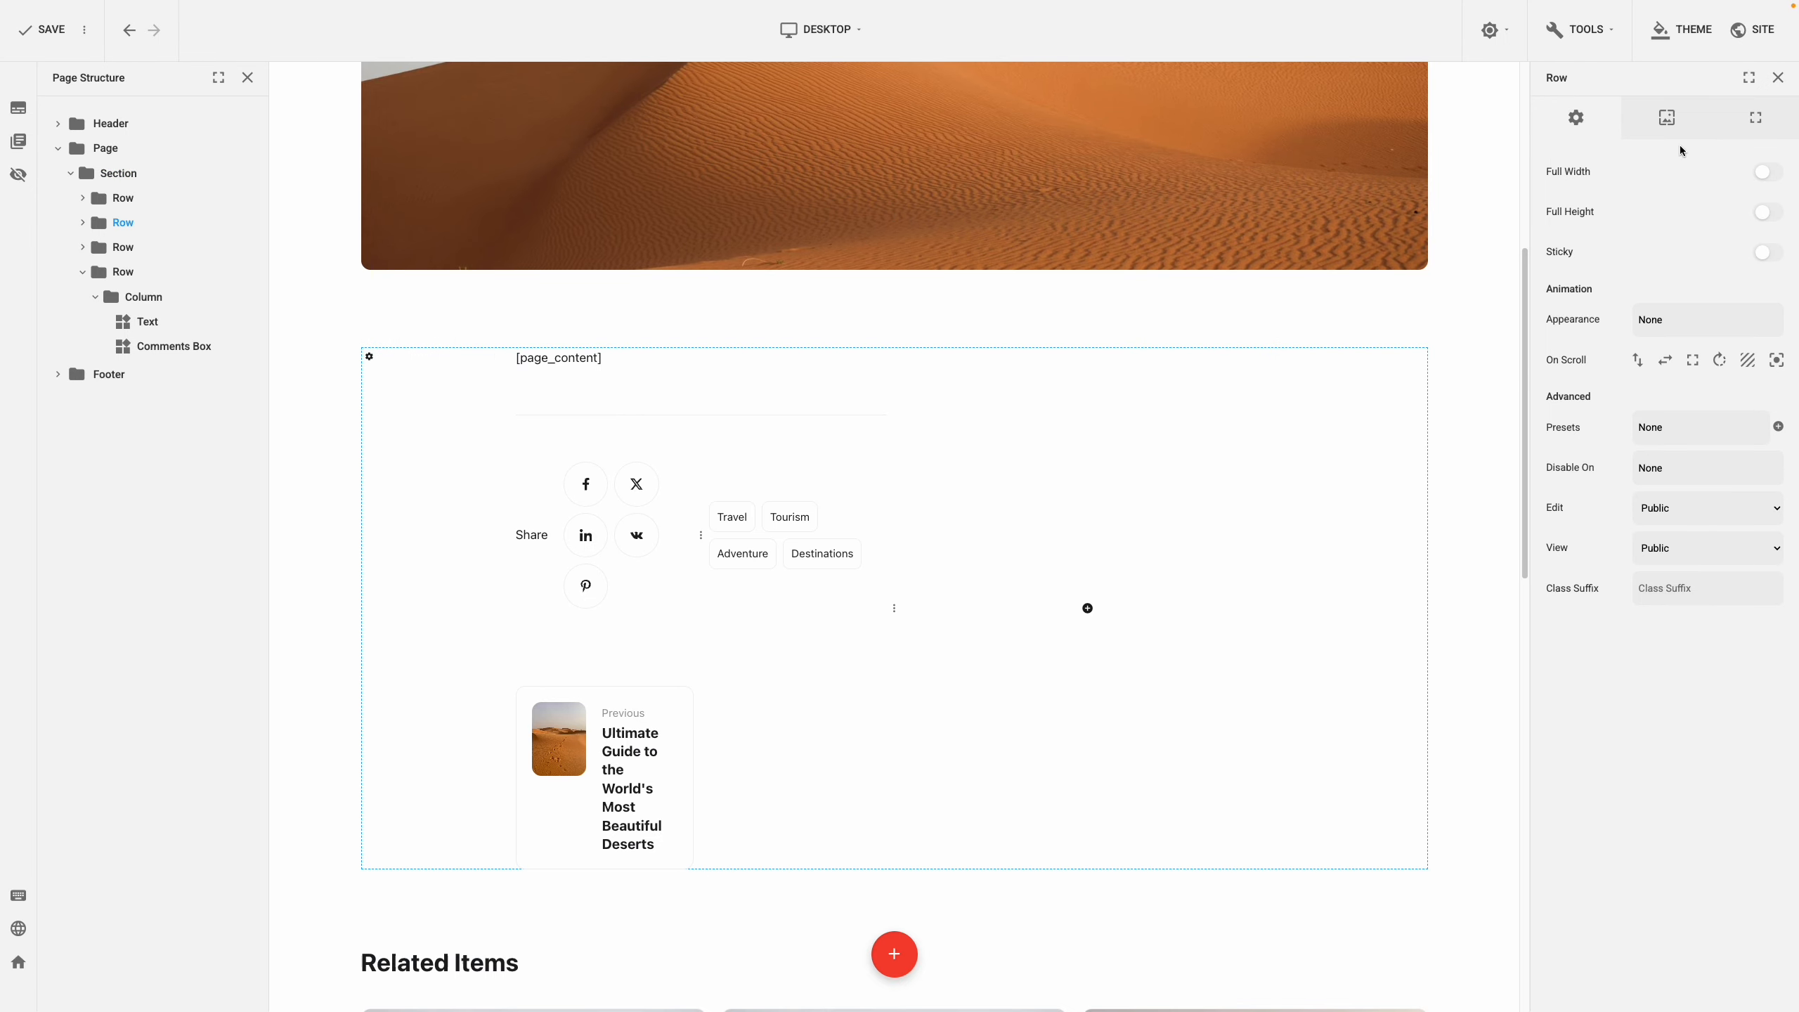
click(1746, 130)
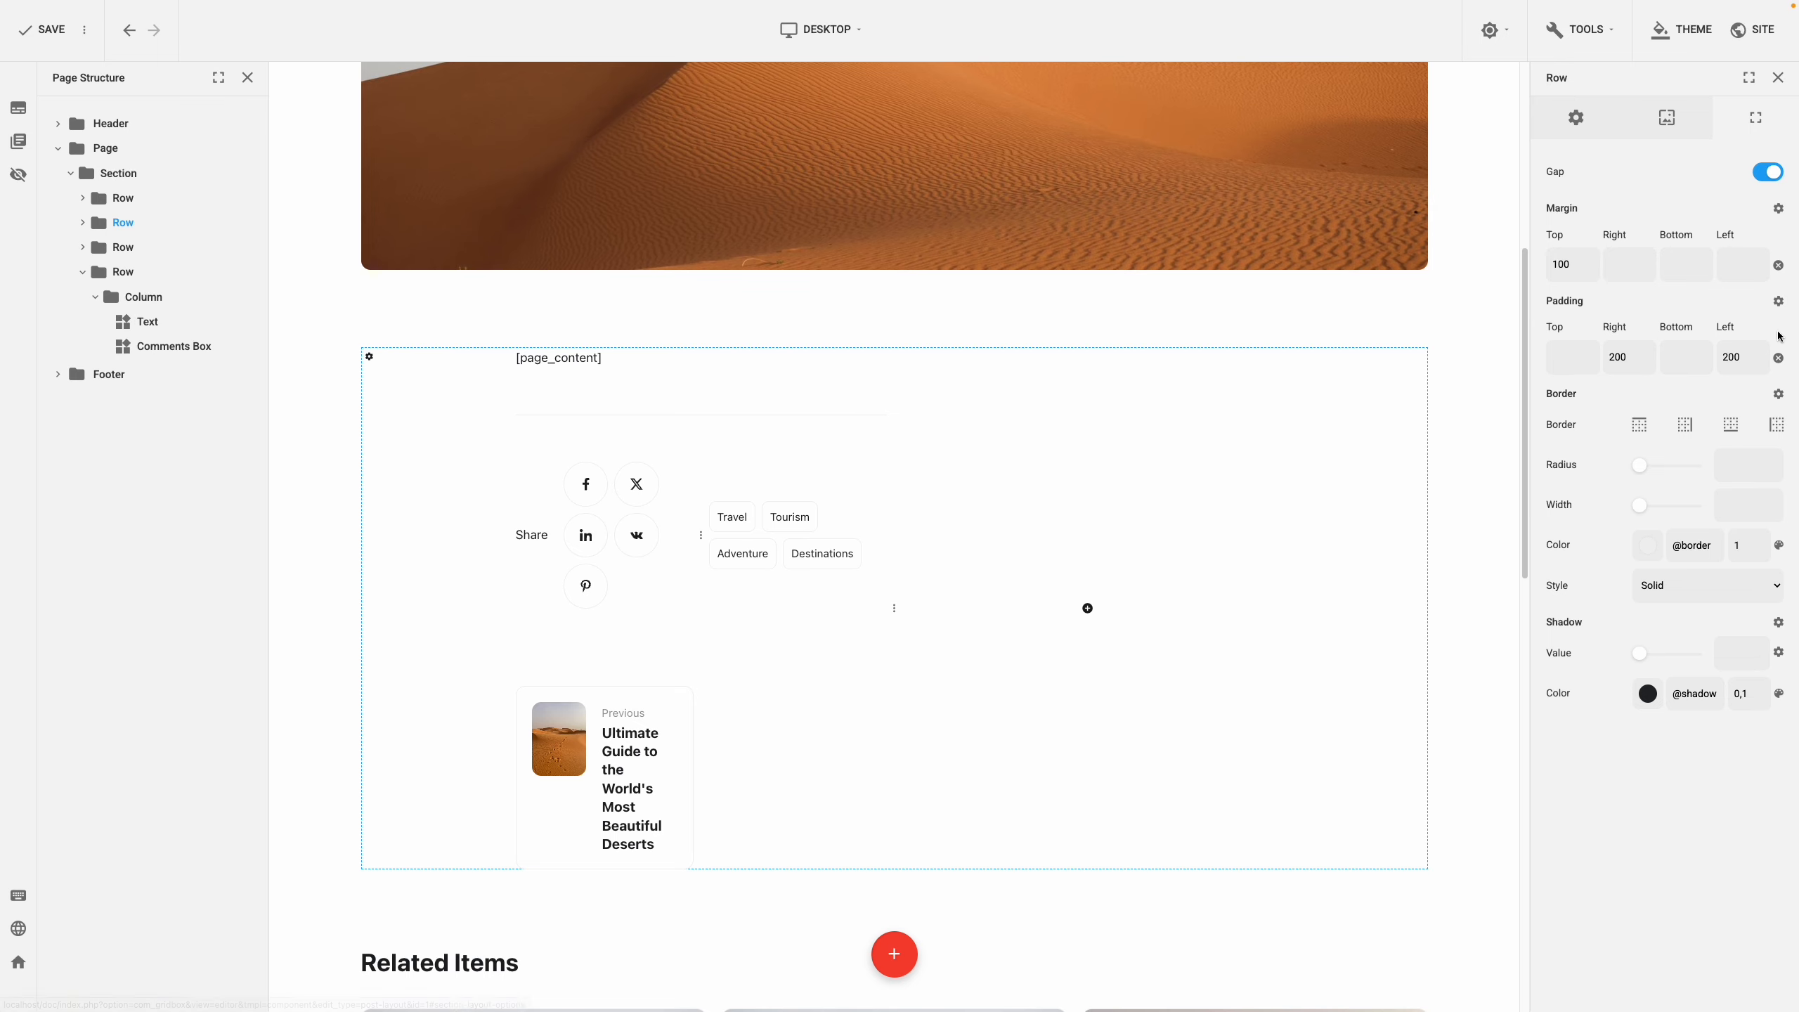
click(1780, 359)
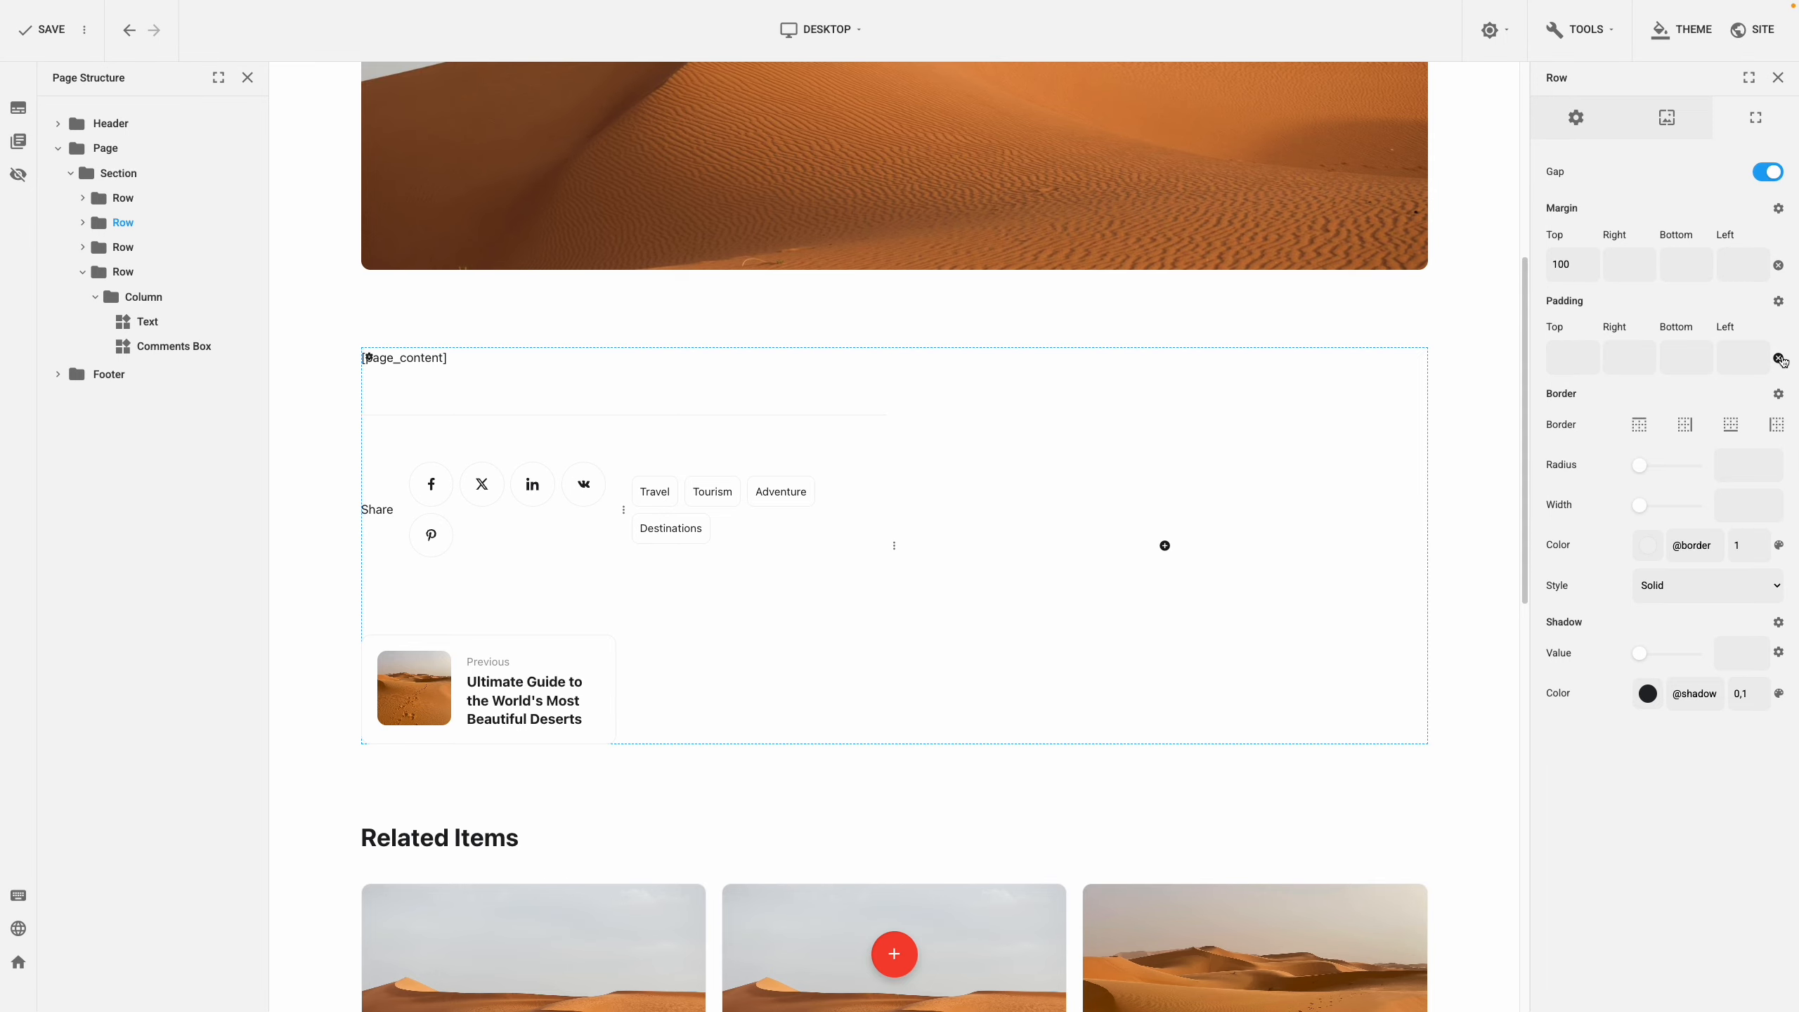
Resize the columns to a 7/5 split and move the Travel, Tourism, Adventure, Destinations tags right
drag(893, 545, 1040, 545)
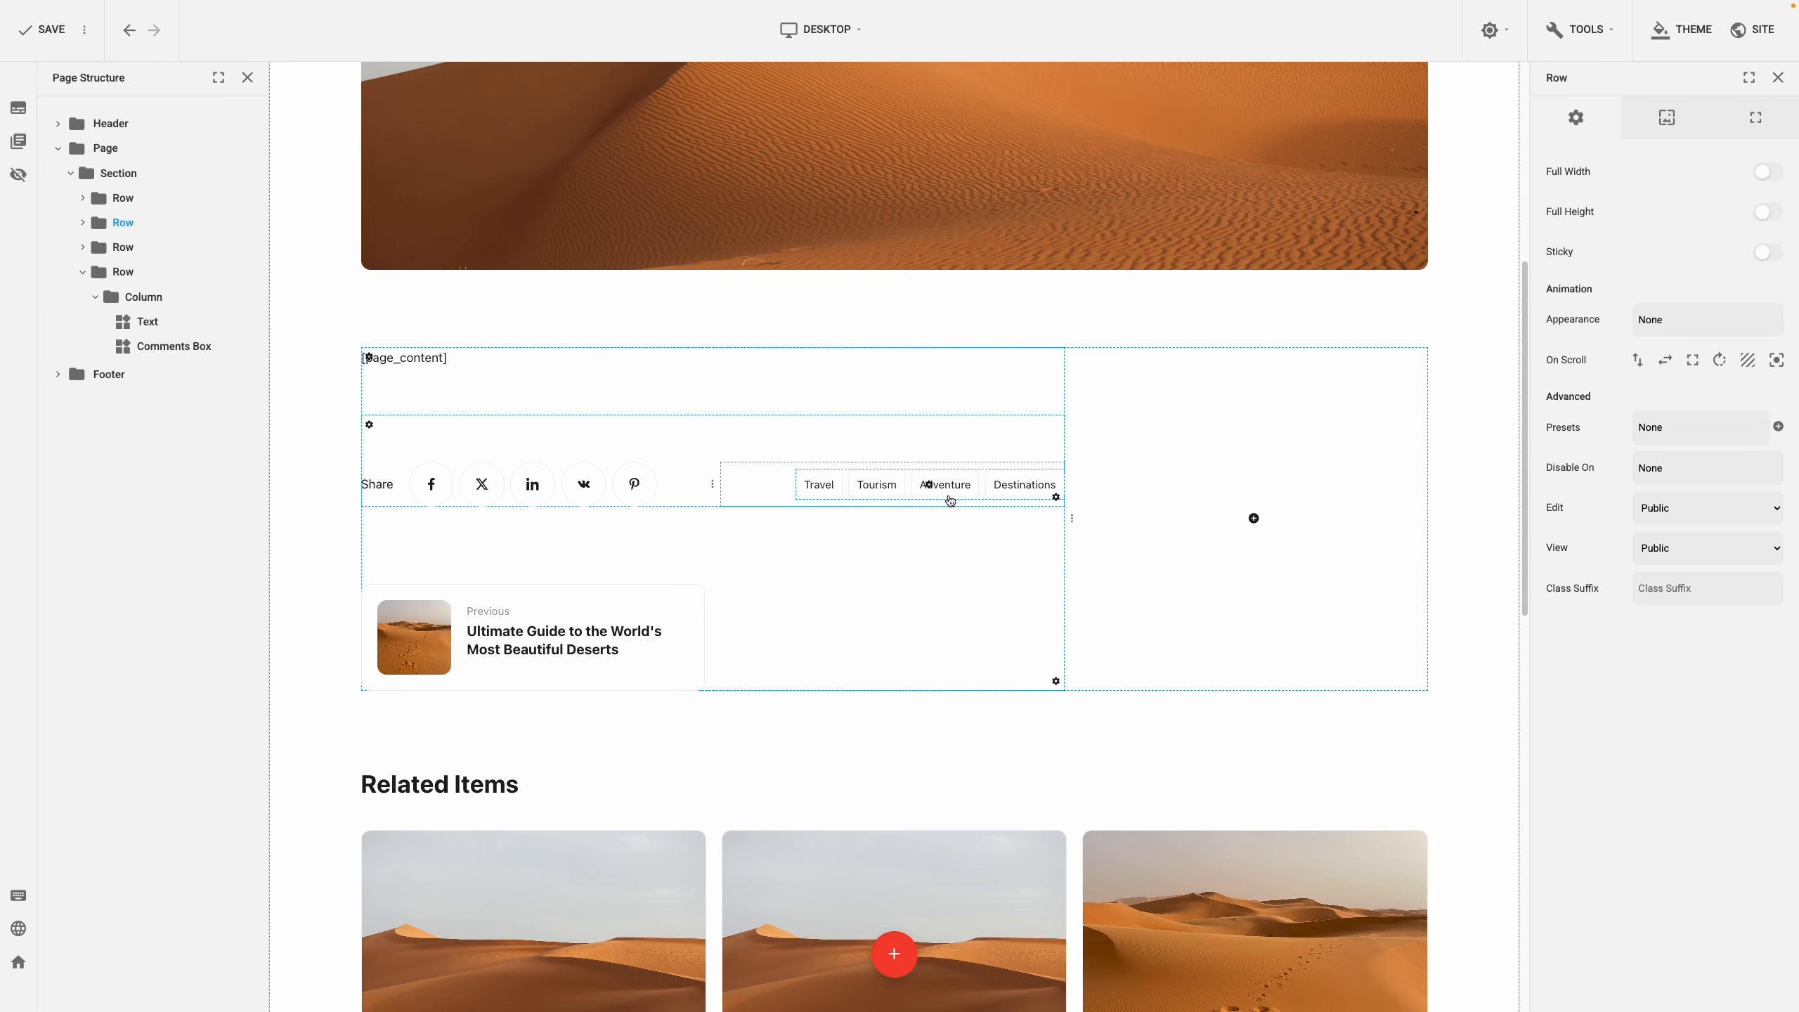
drag(928, 486, 1178, 447)
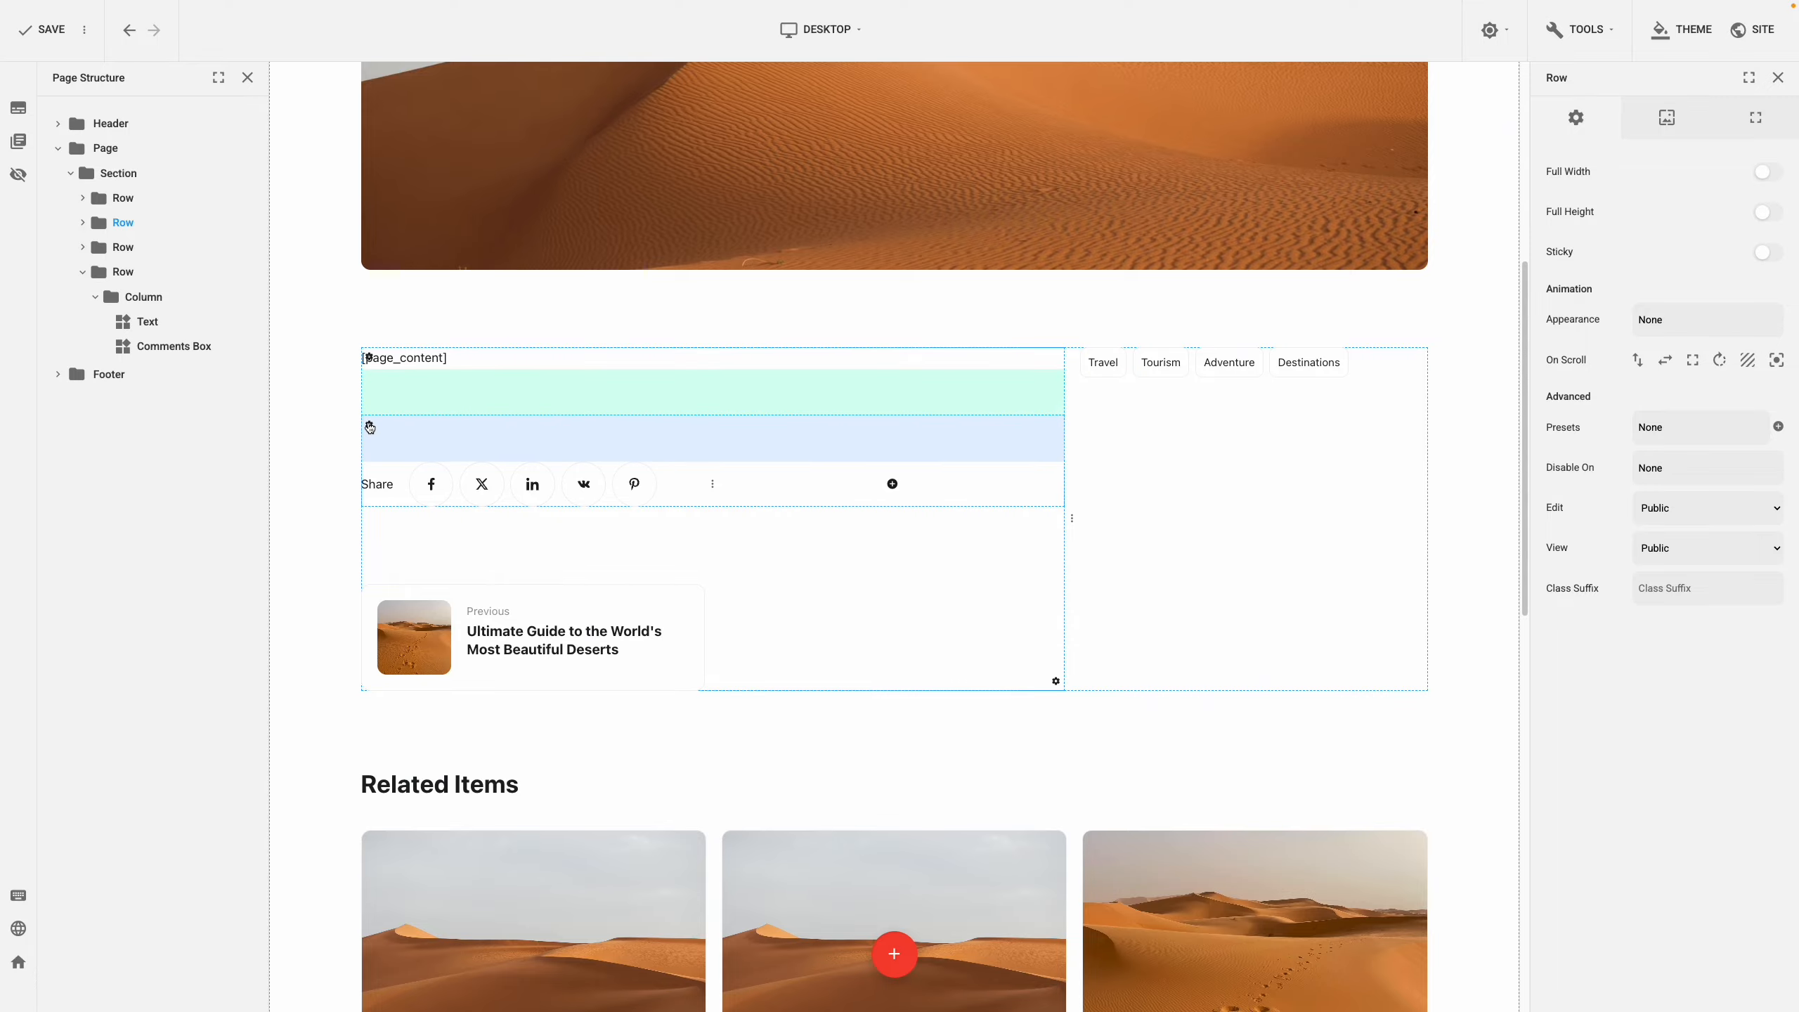
Add a single-column nested row inside the post content's left column
right_click(370, 427)
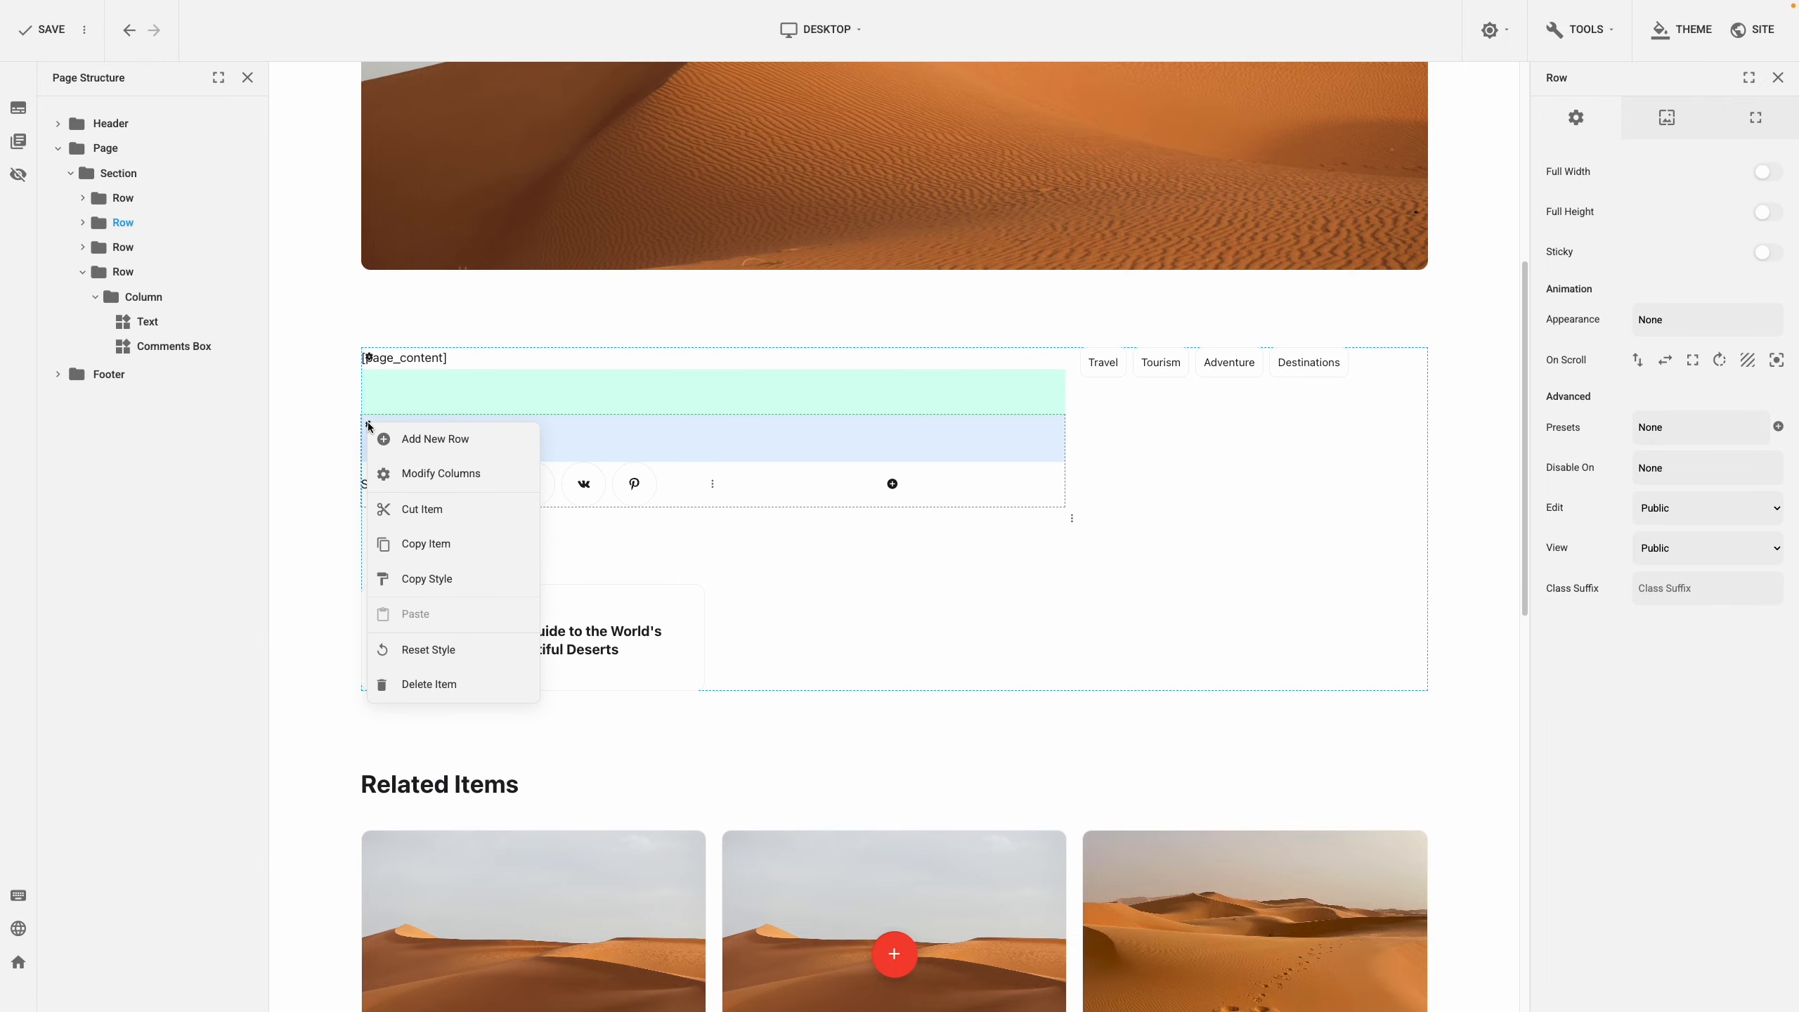
click(468, 443)
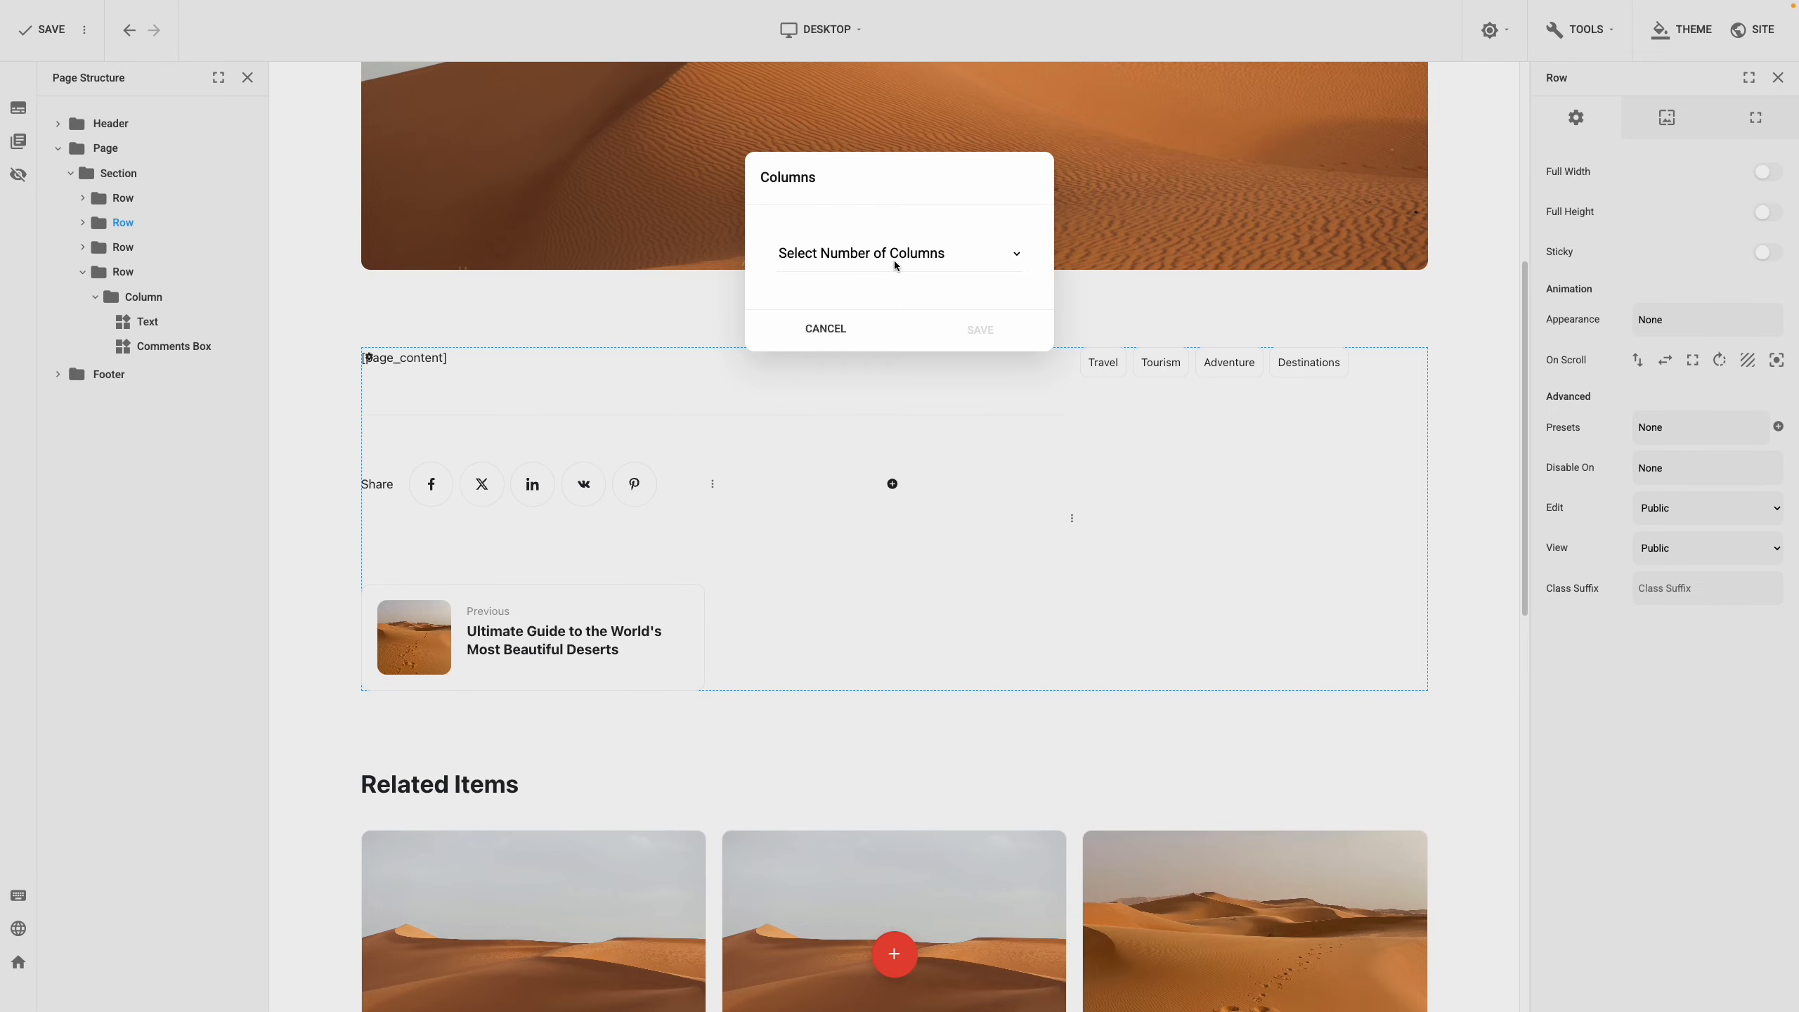
click(896, 257)
click(892, 284)
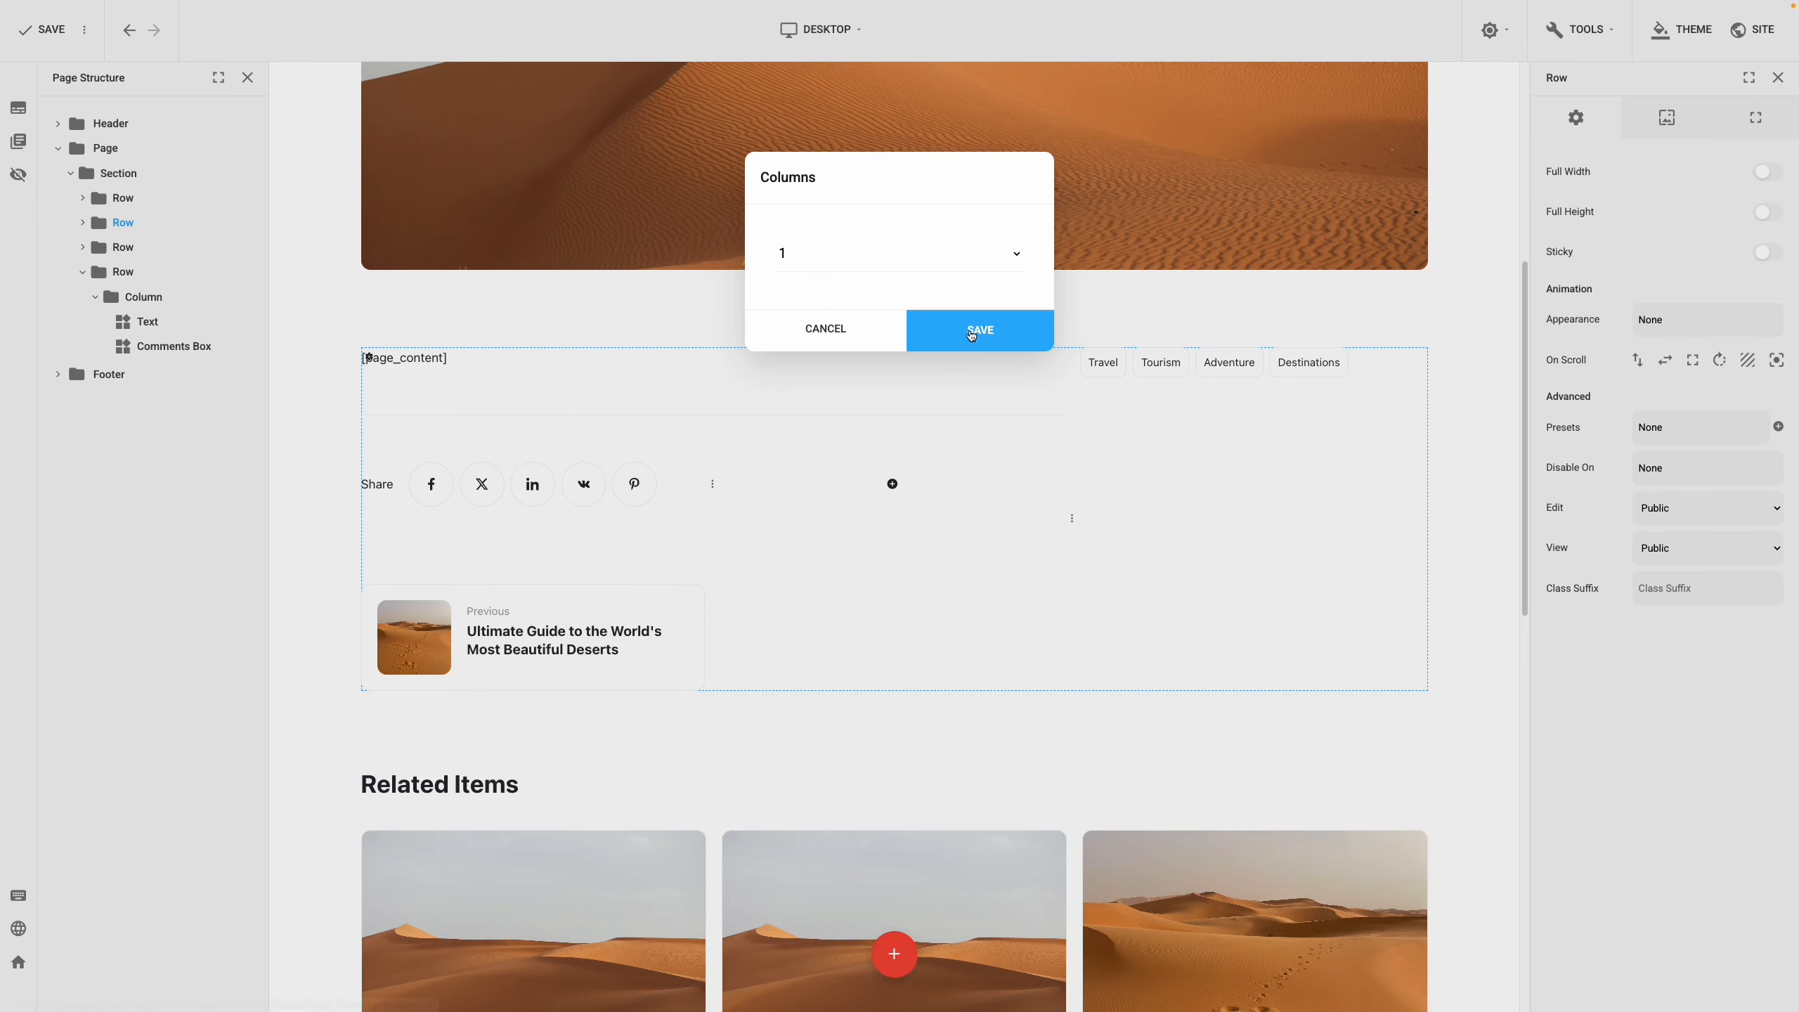
click(971, 329)
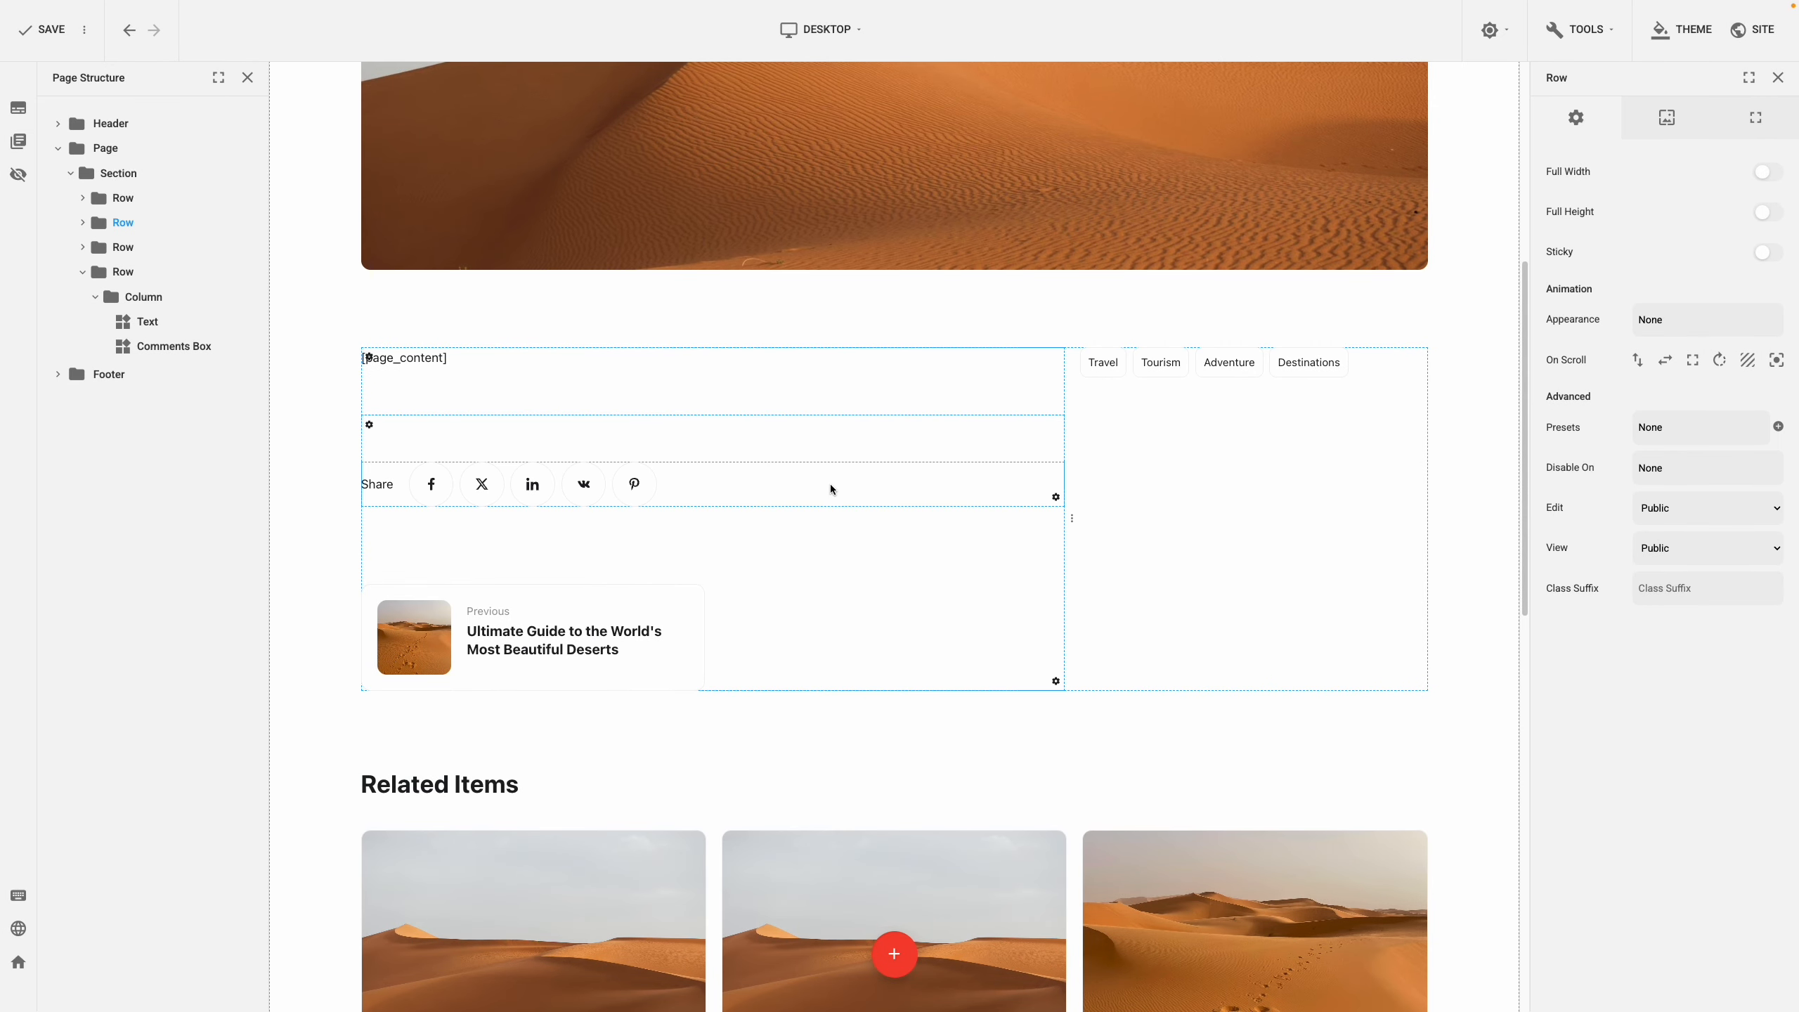
Centre-align the nested column holding the Share buttons
click(1056, 499)
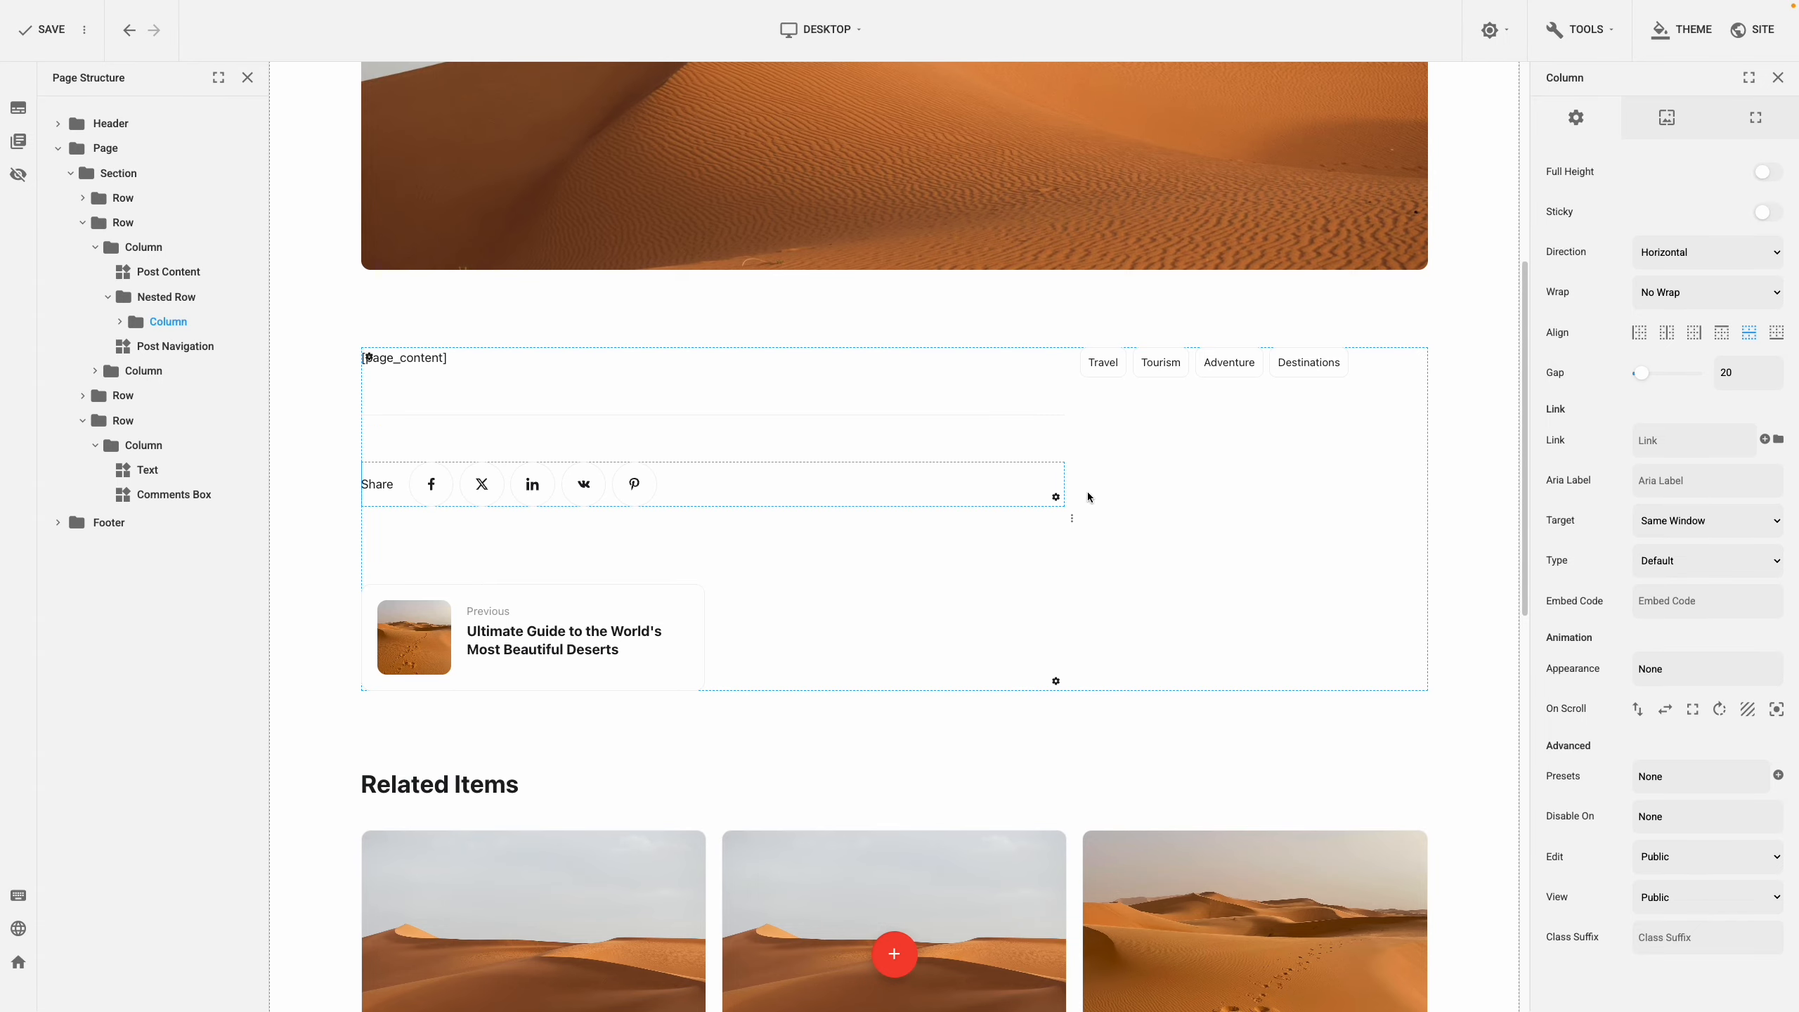
click(1668, 335)
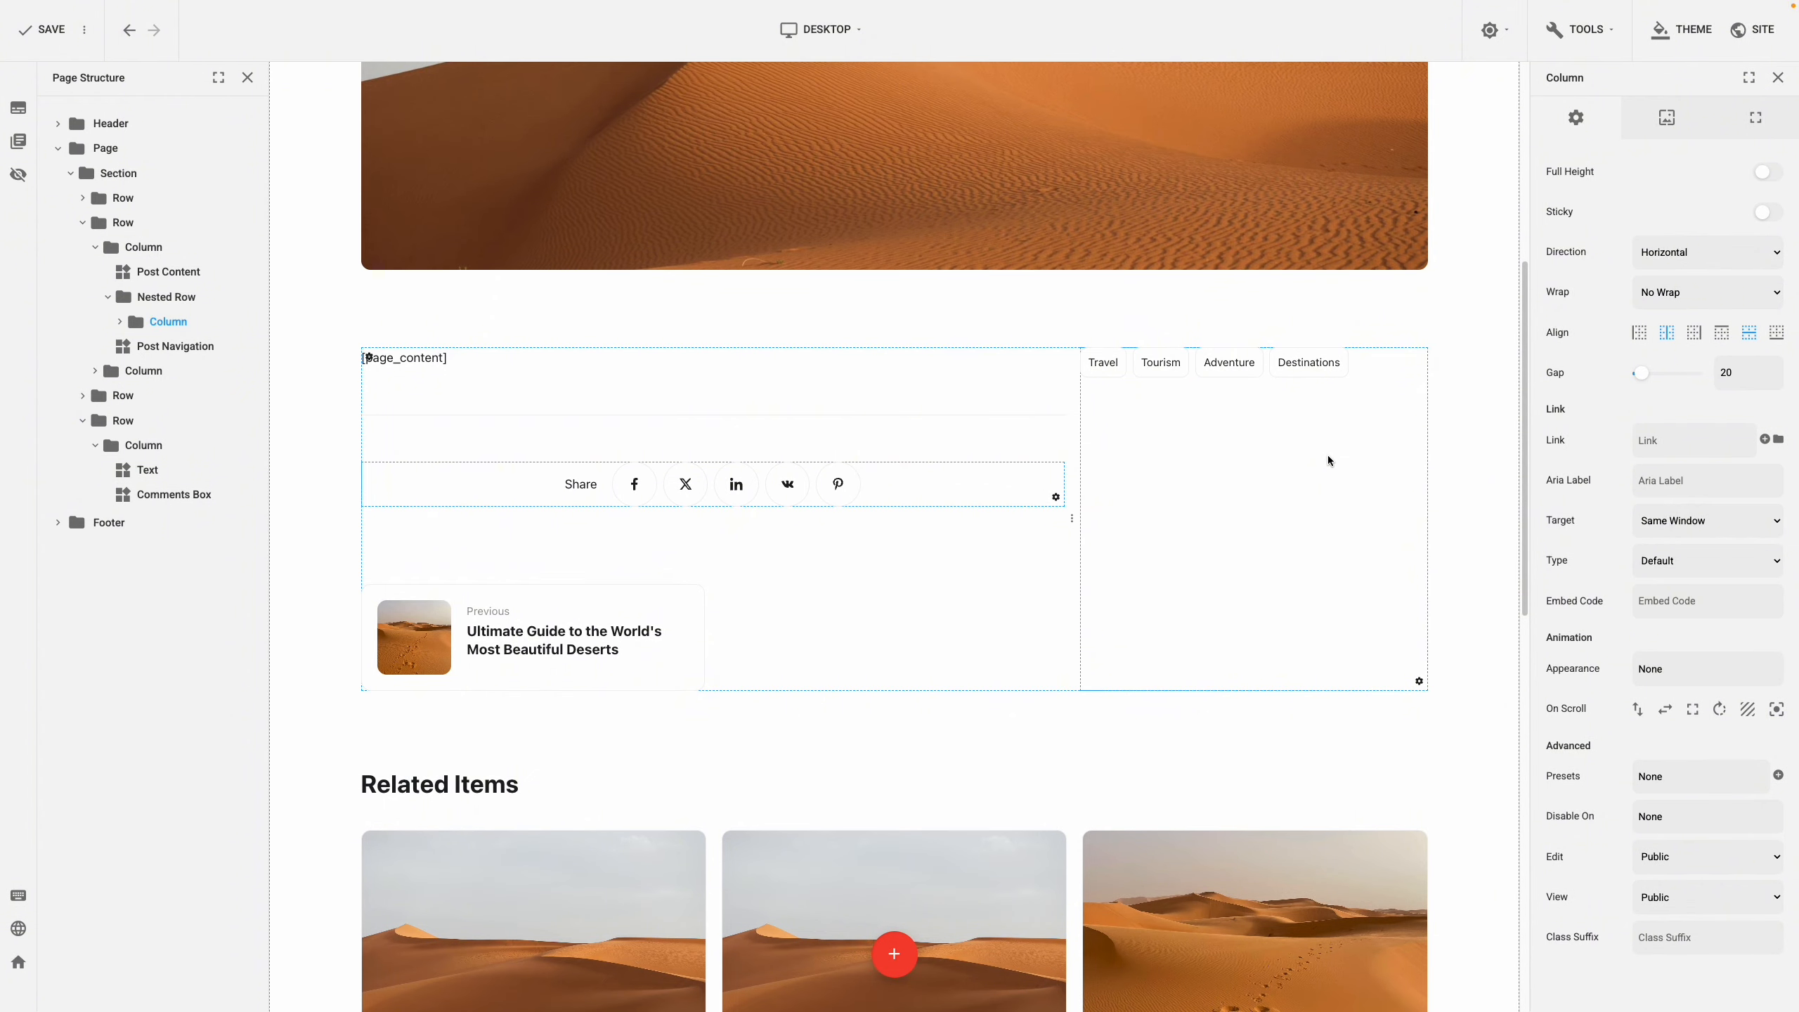
click(1408, 664)
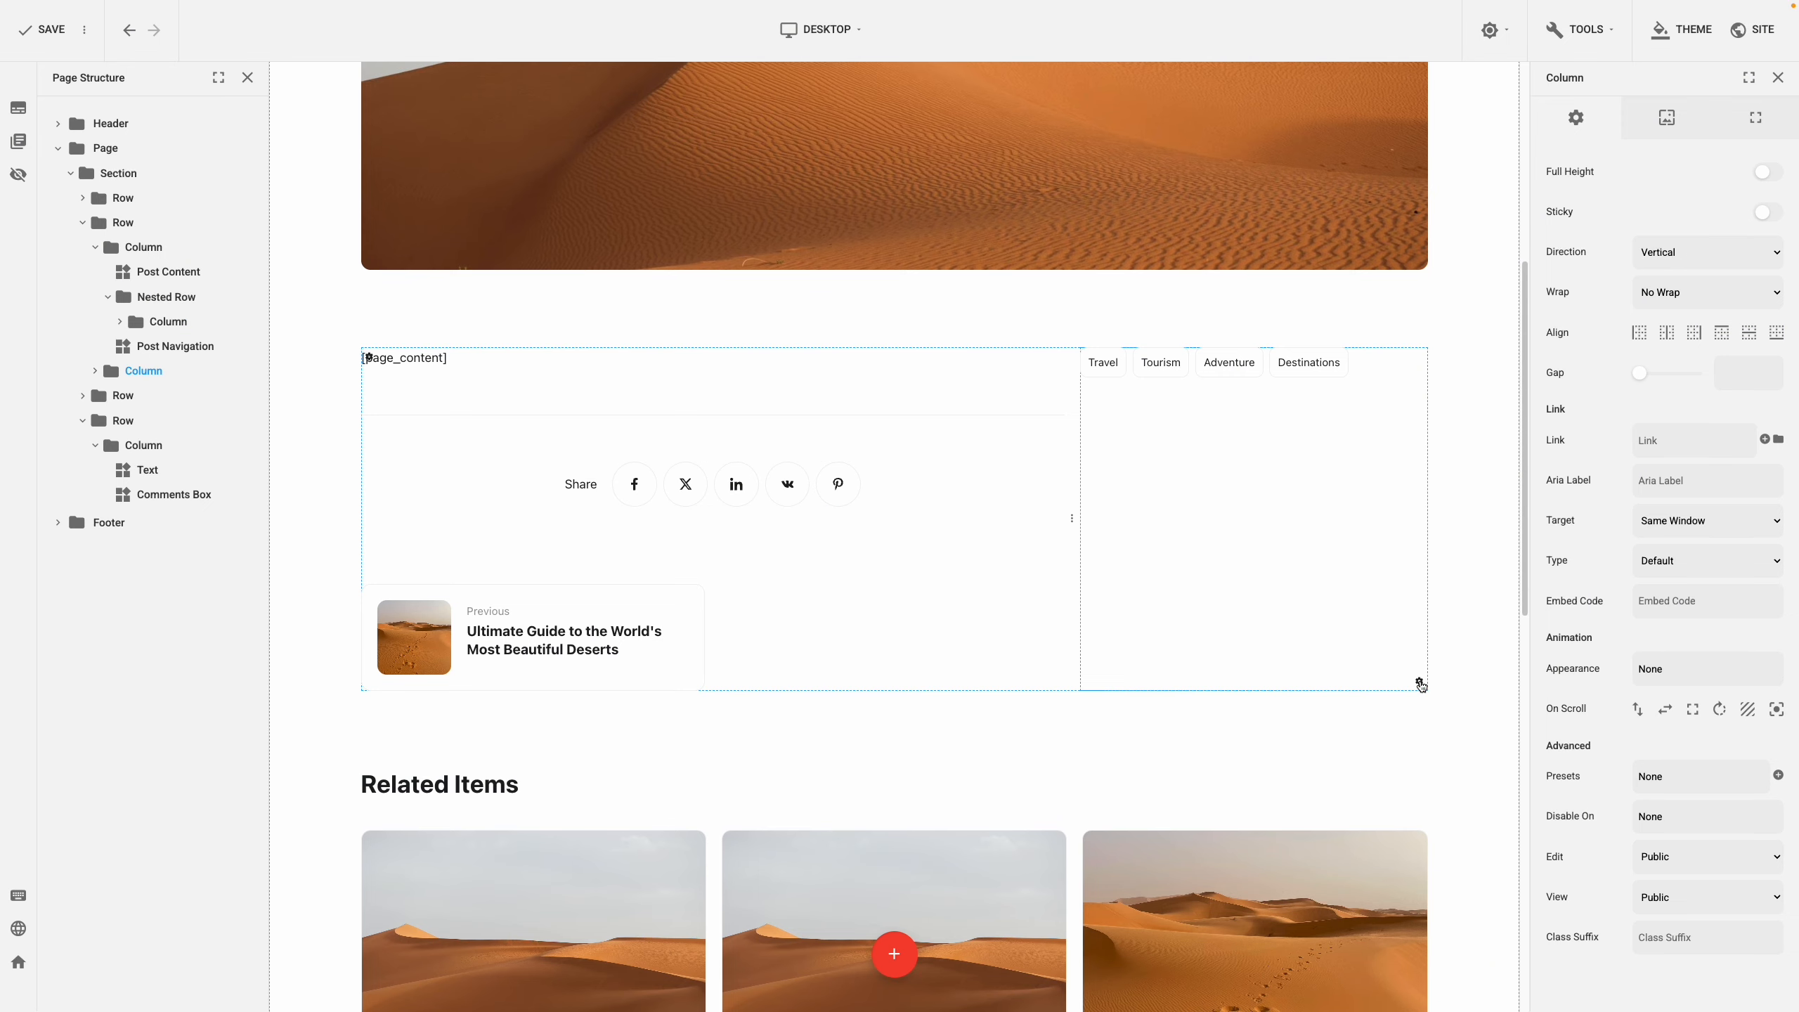
Give the right-hand sidebar column a left padding of 40
click(1746, 133)
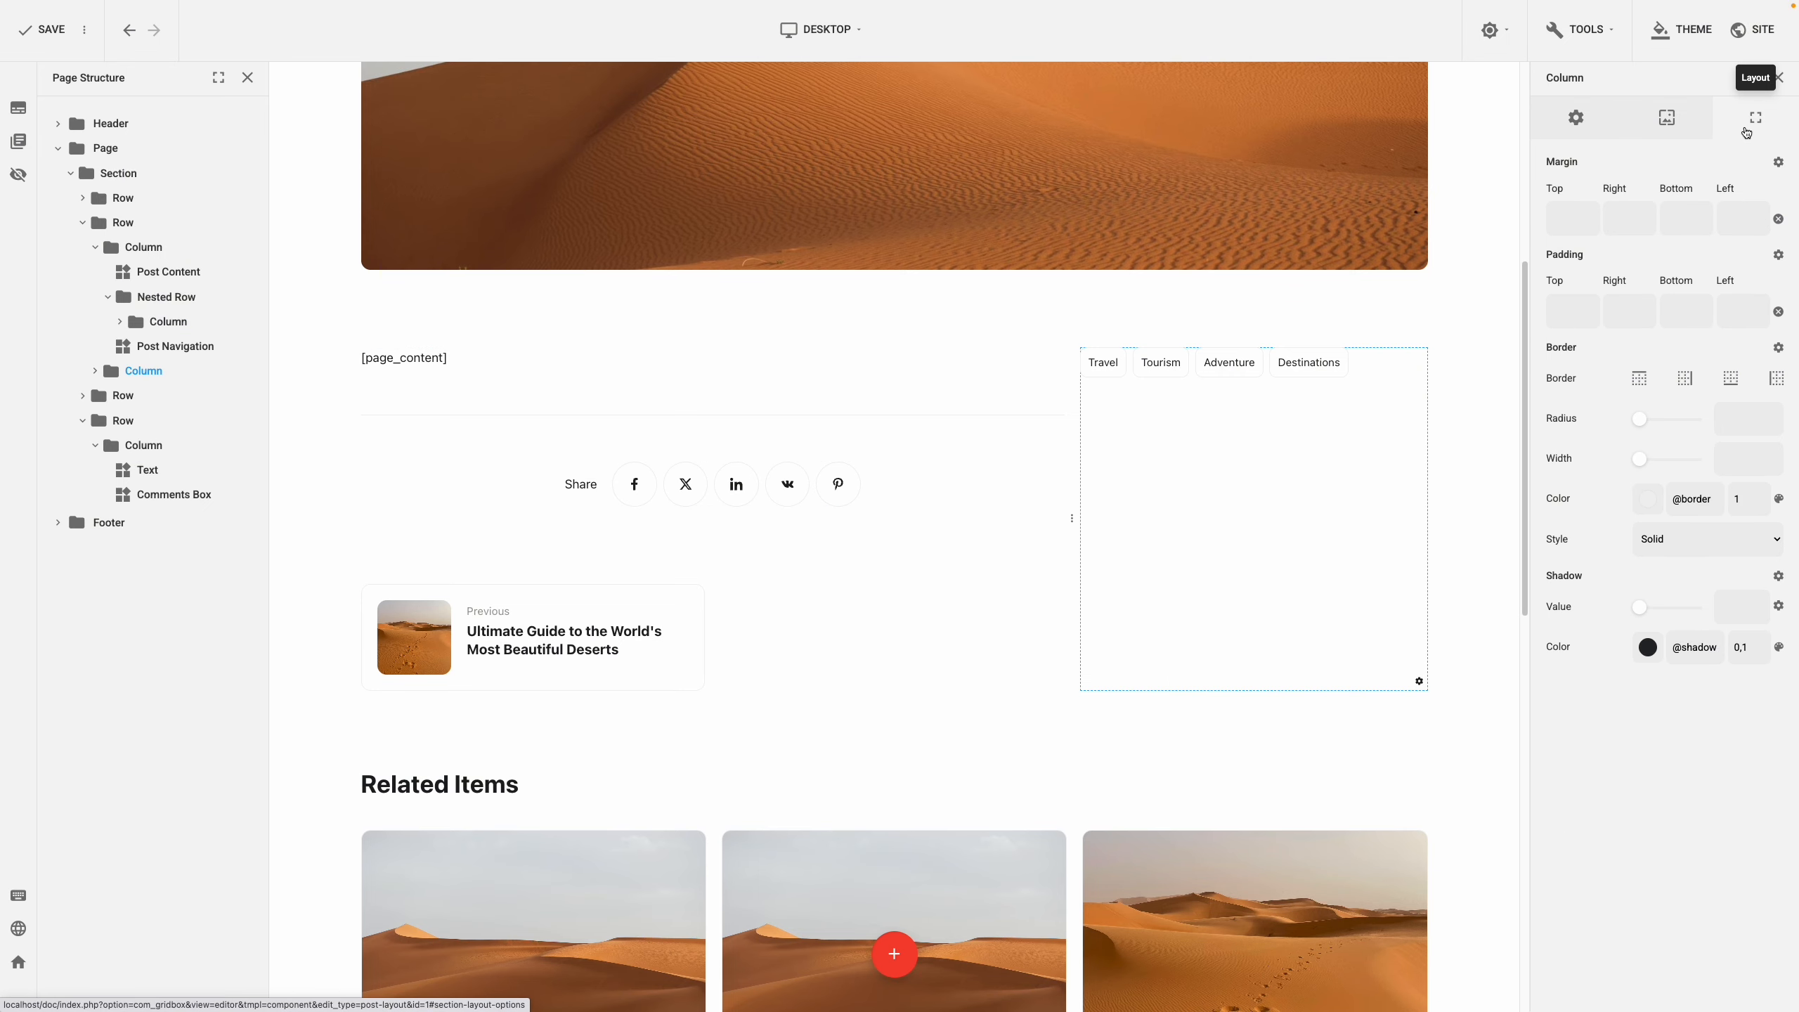
click(1741, 306)
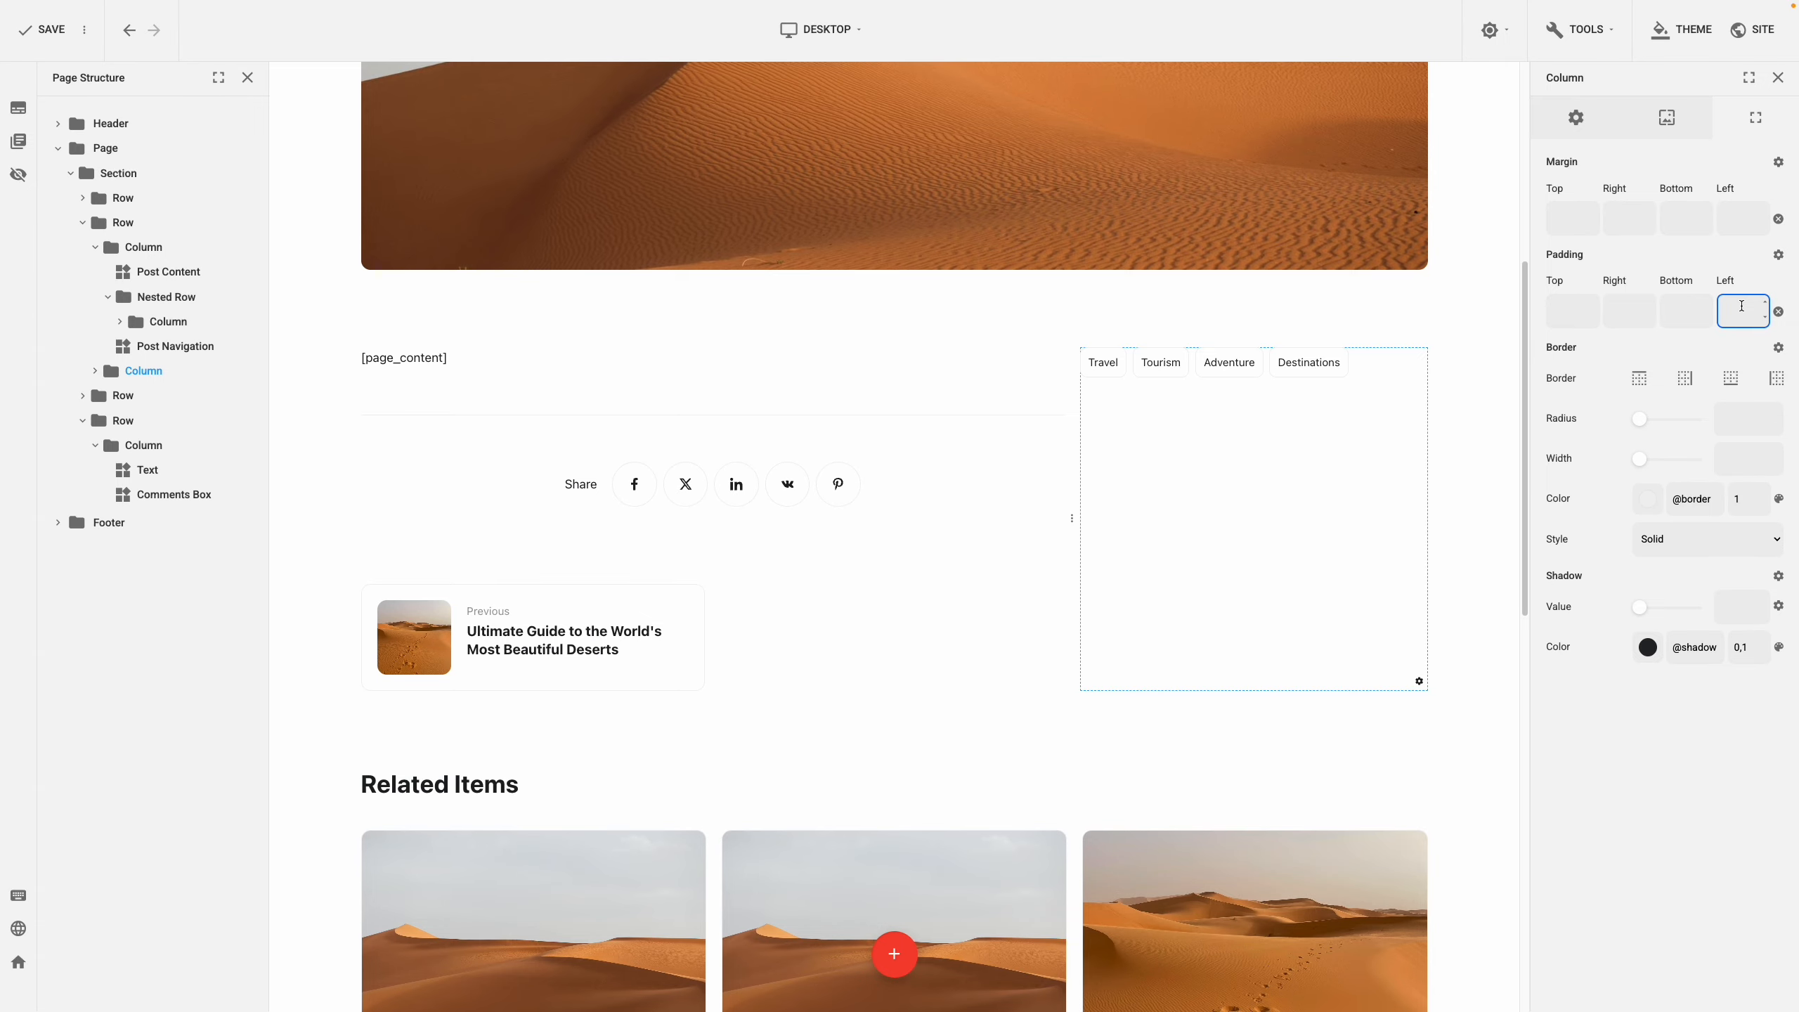
text(40)
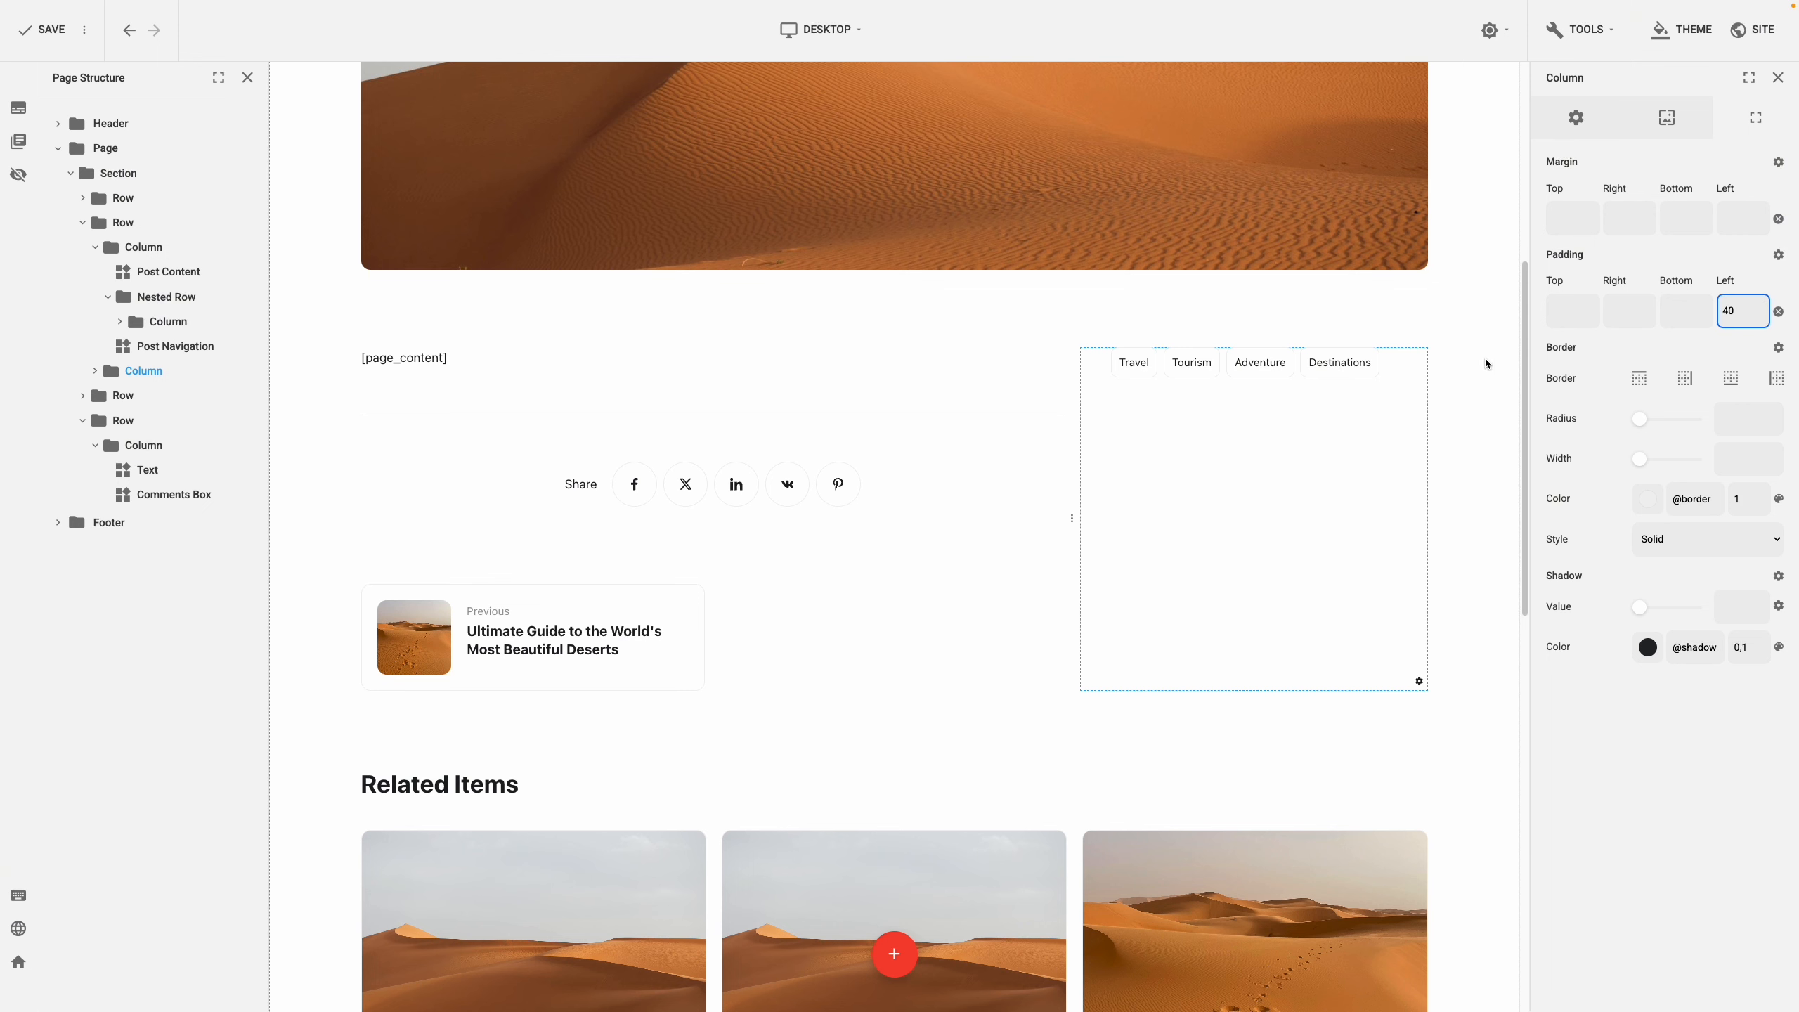
From the tags element's menu, search the plugin list for 'rece'
click(1267, 364)
click(1269, 375)
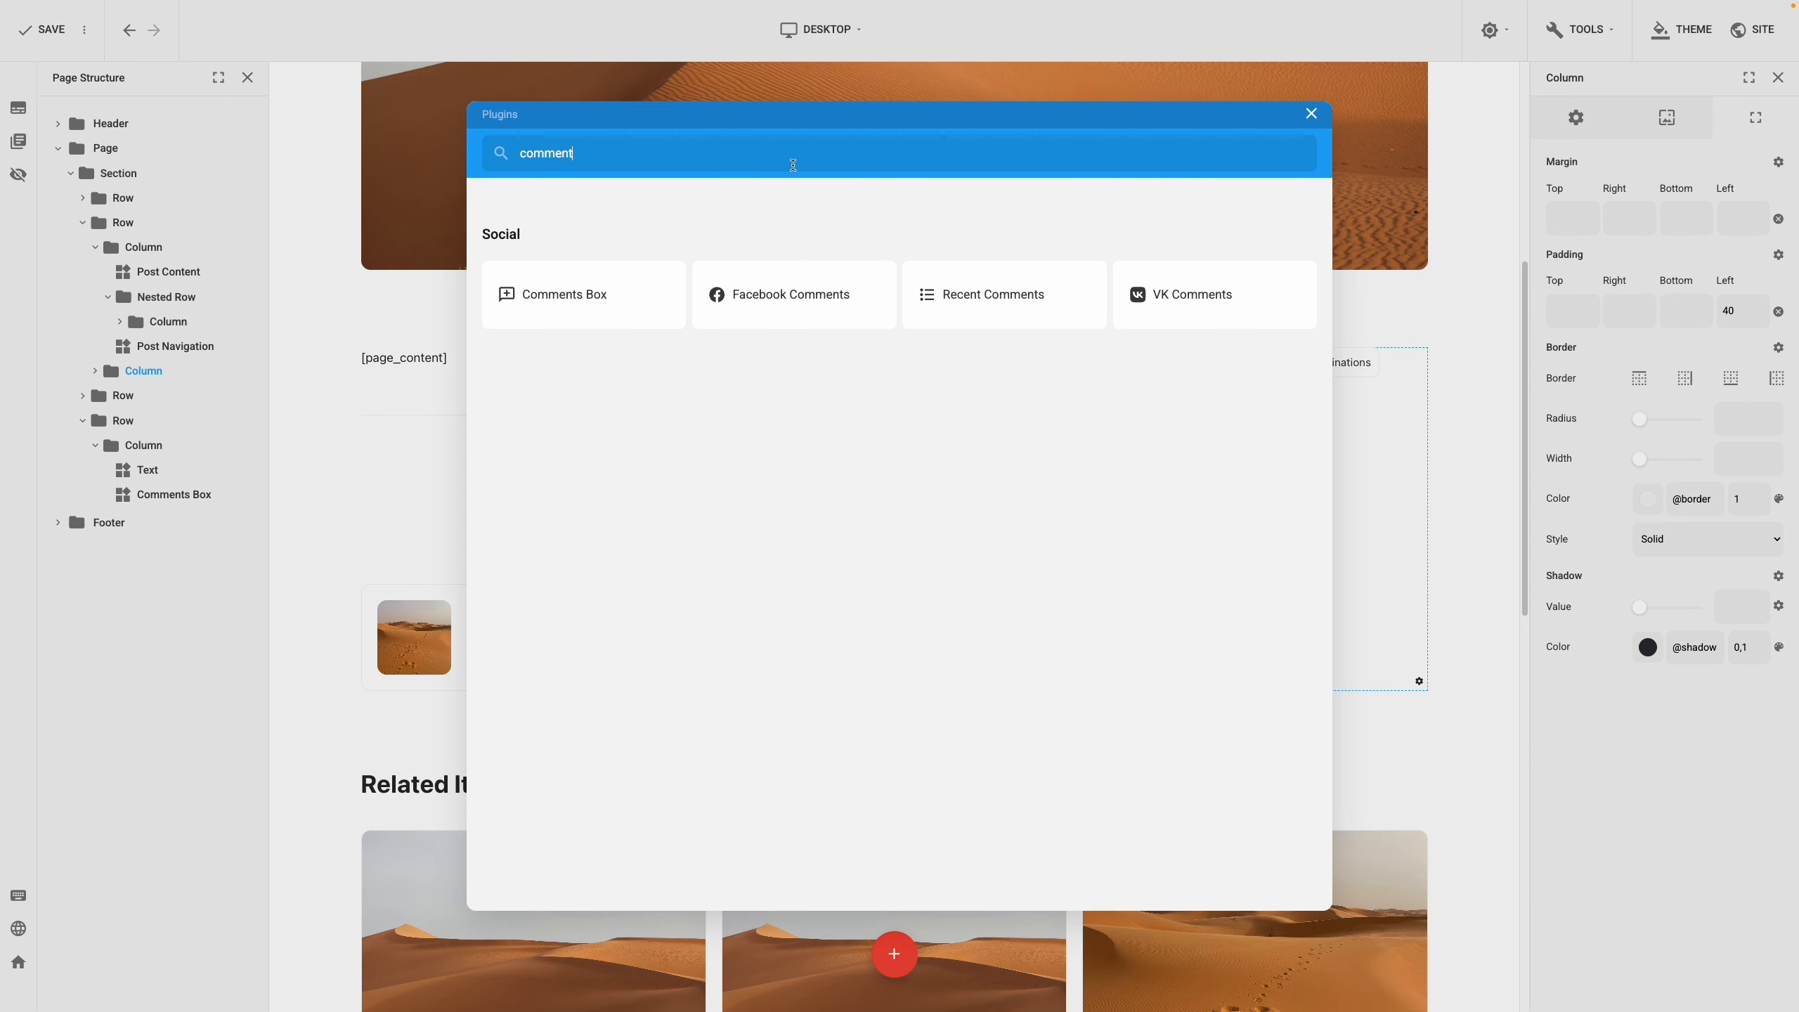
double_click(793, 165)
text(rece)
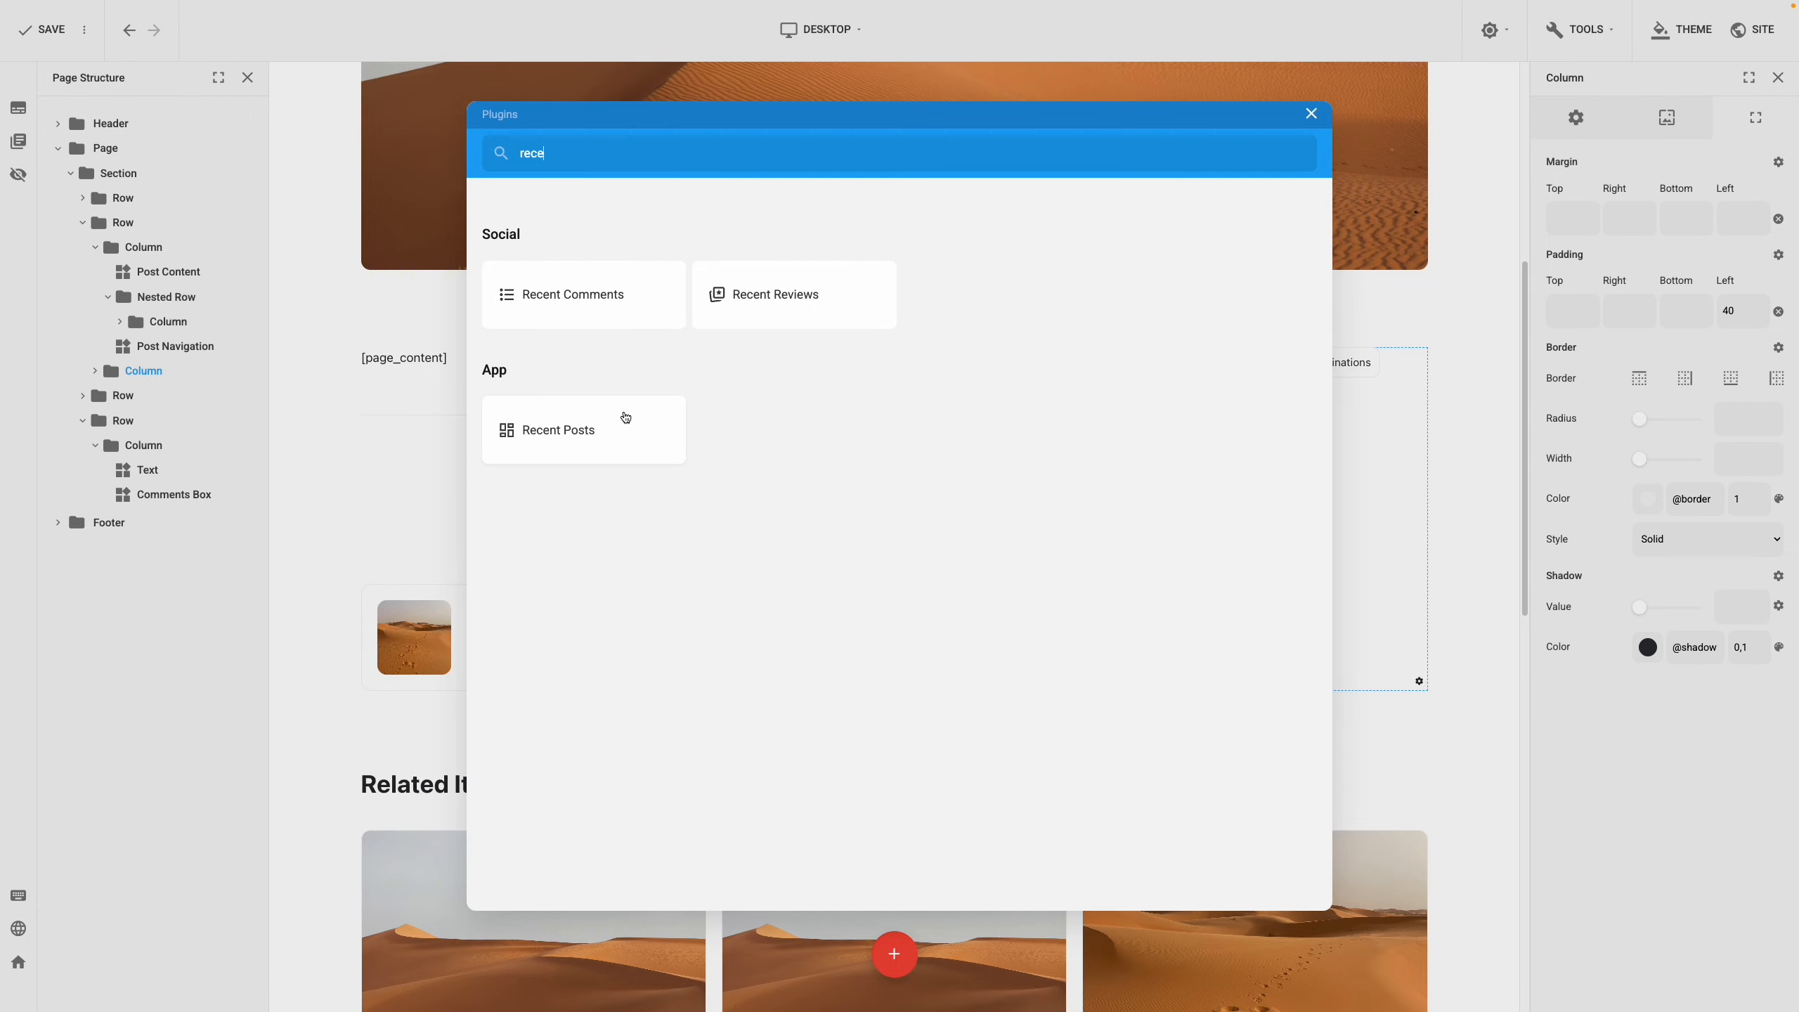
Add Recent Posts to the sidebar sorted by Popular, with 1 column, 1 item per page and no Read More button
click(619, 426)
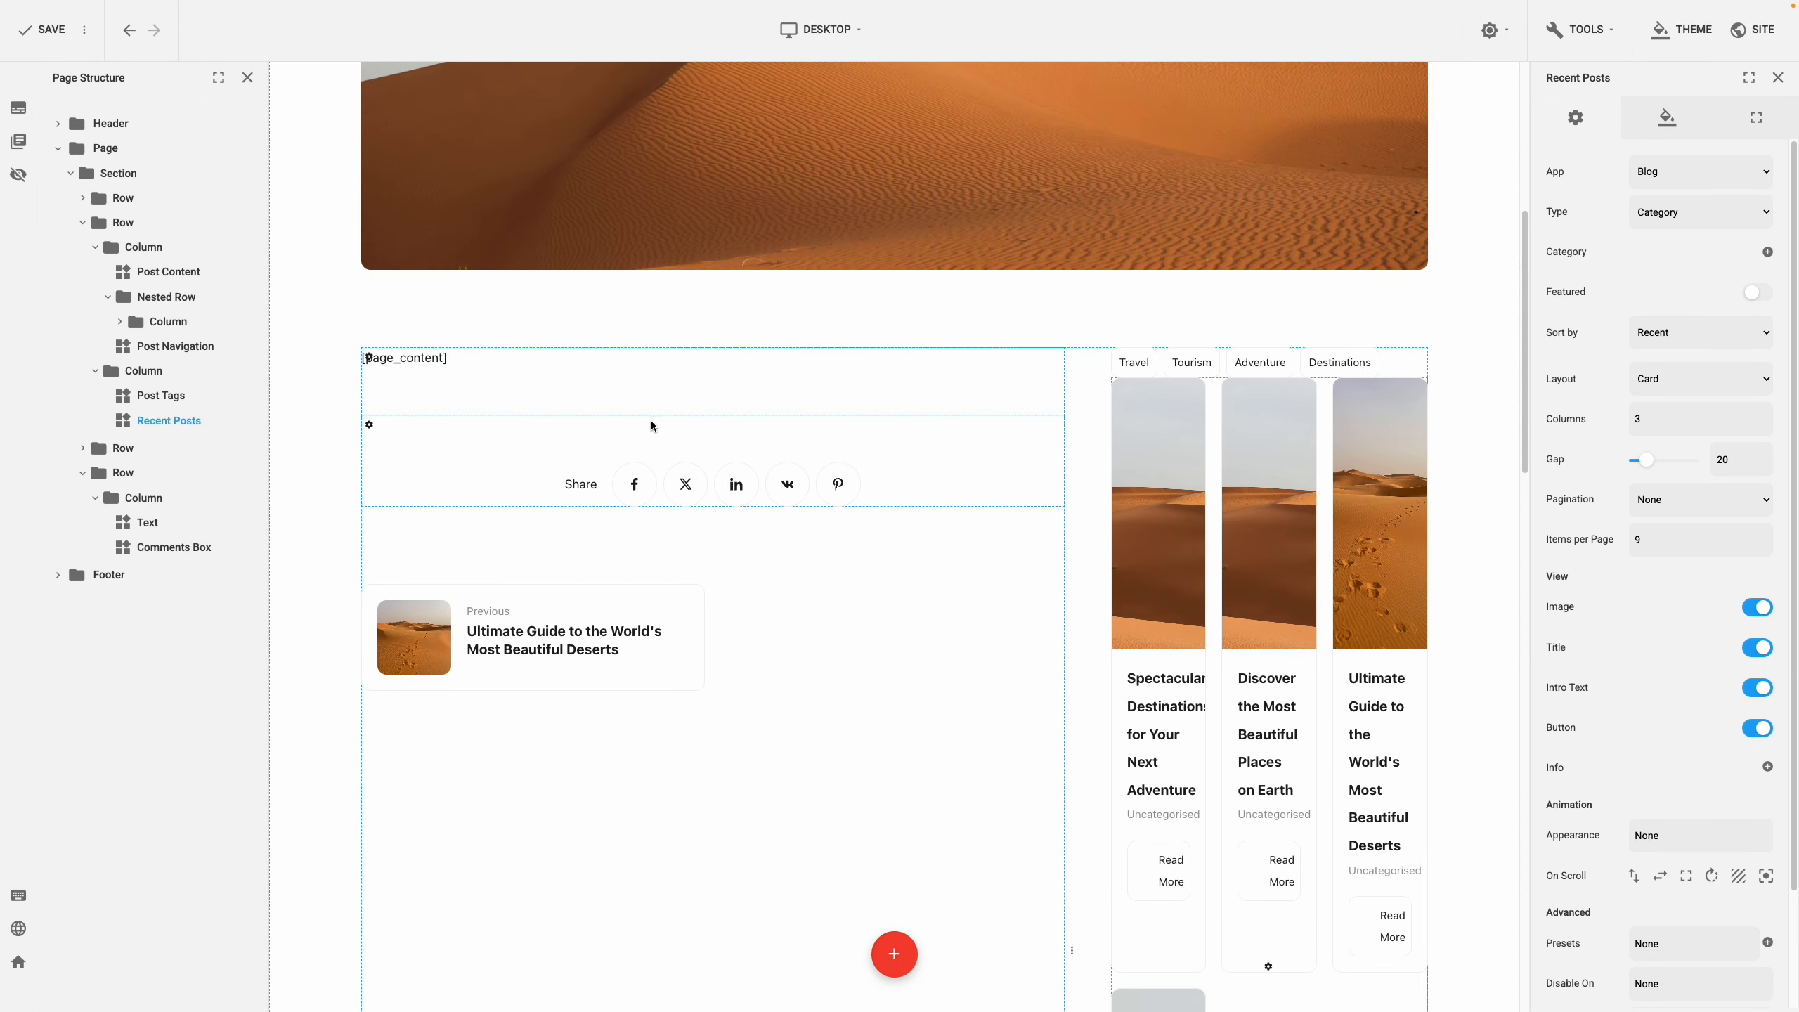
click(1678, 338)
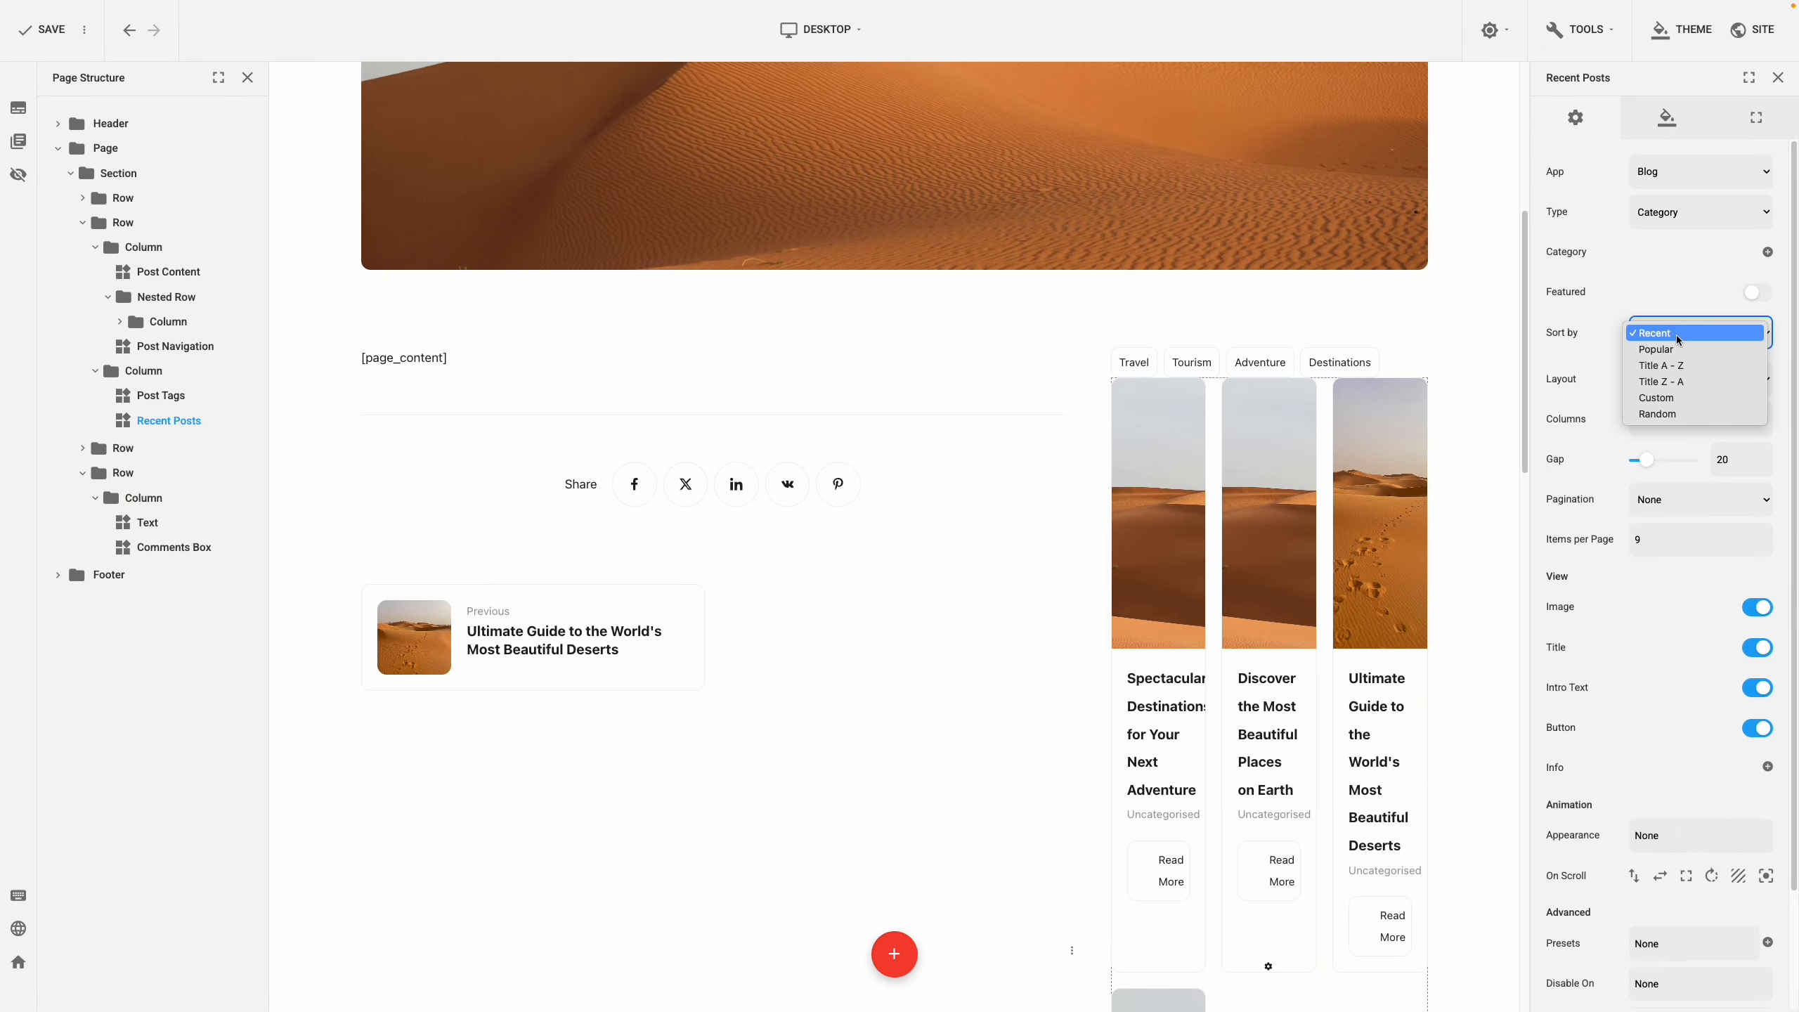
click(1675, 350)
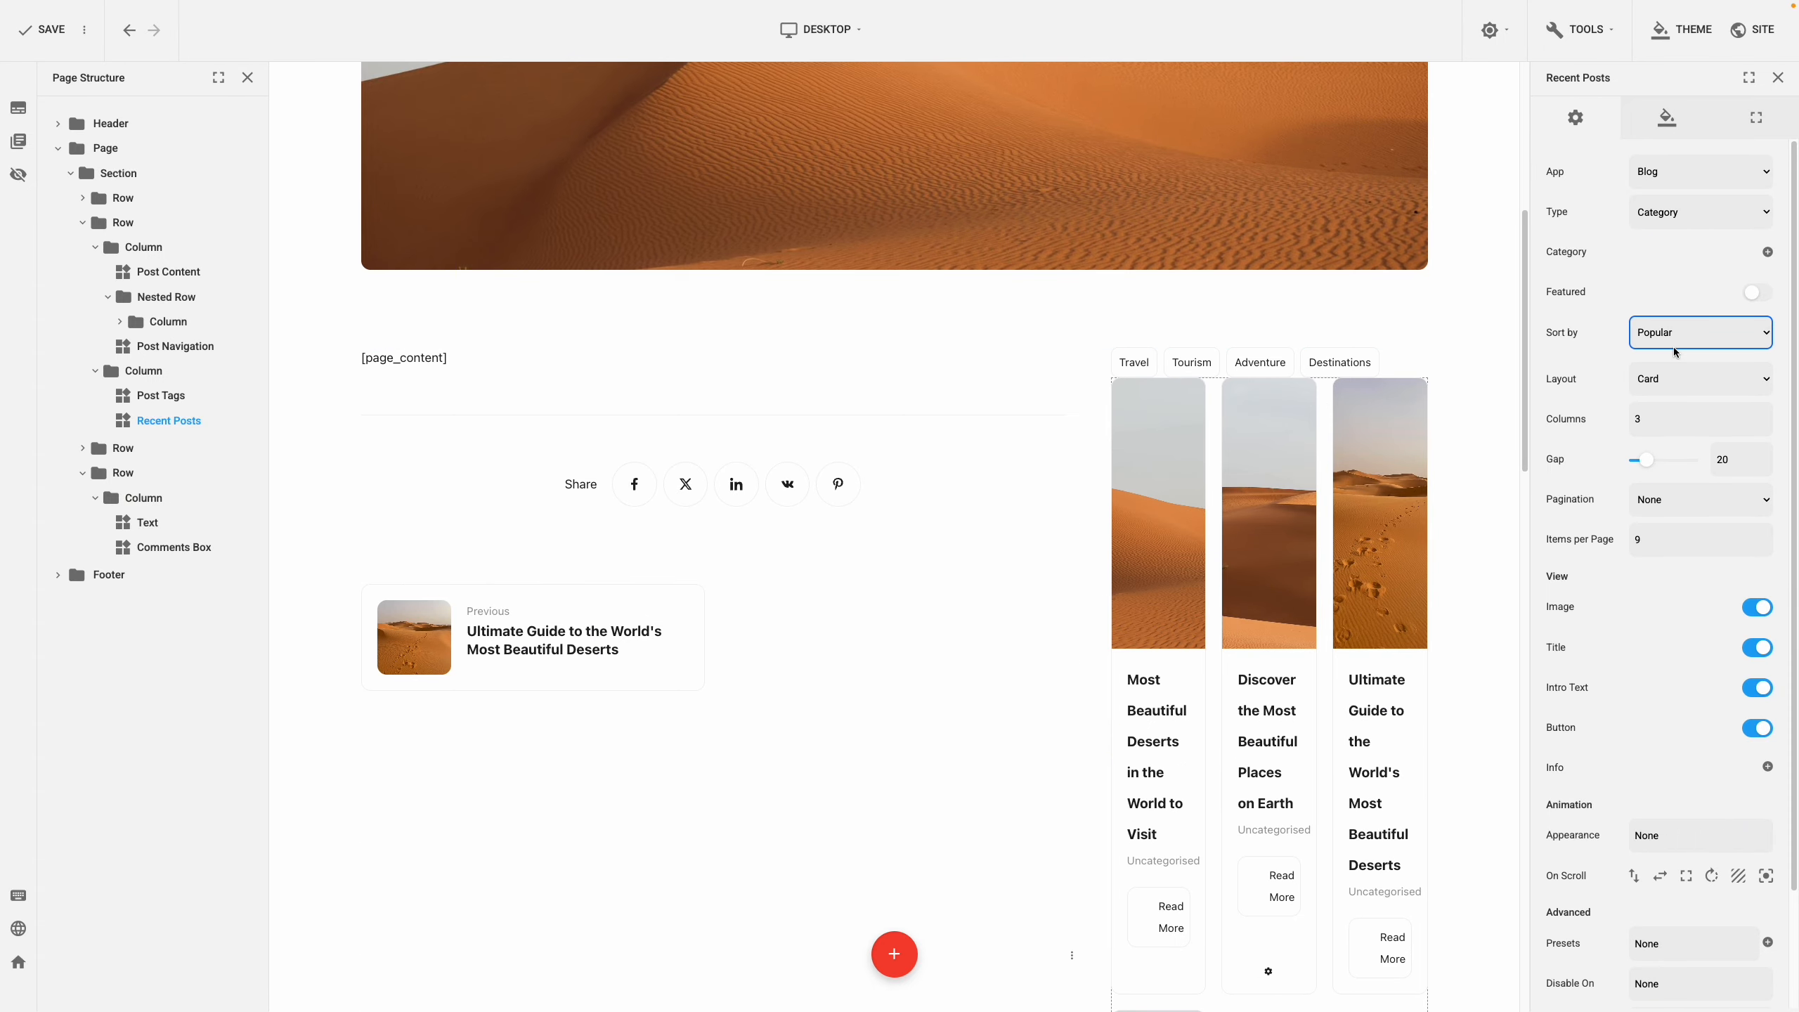
click(1625, 421)
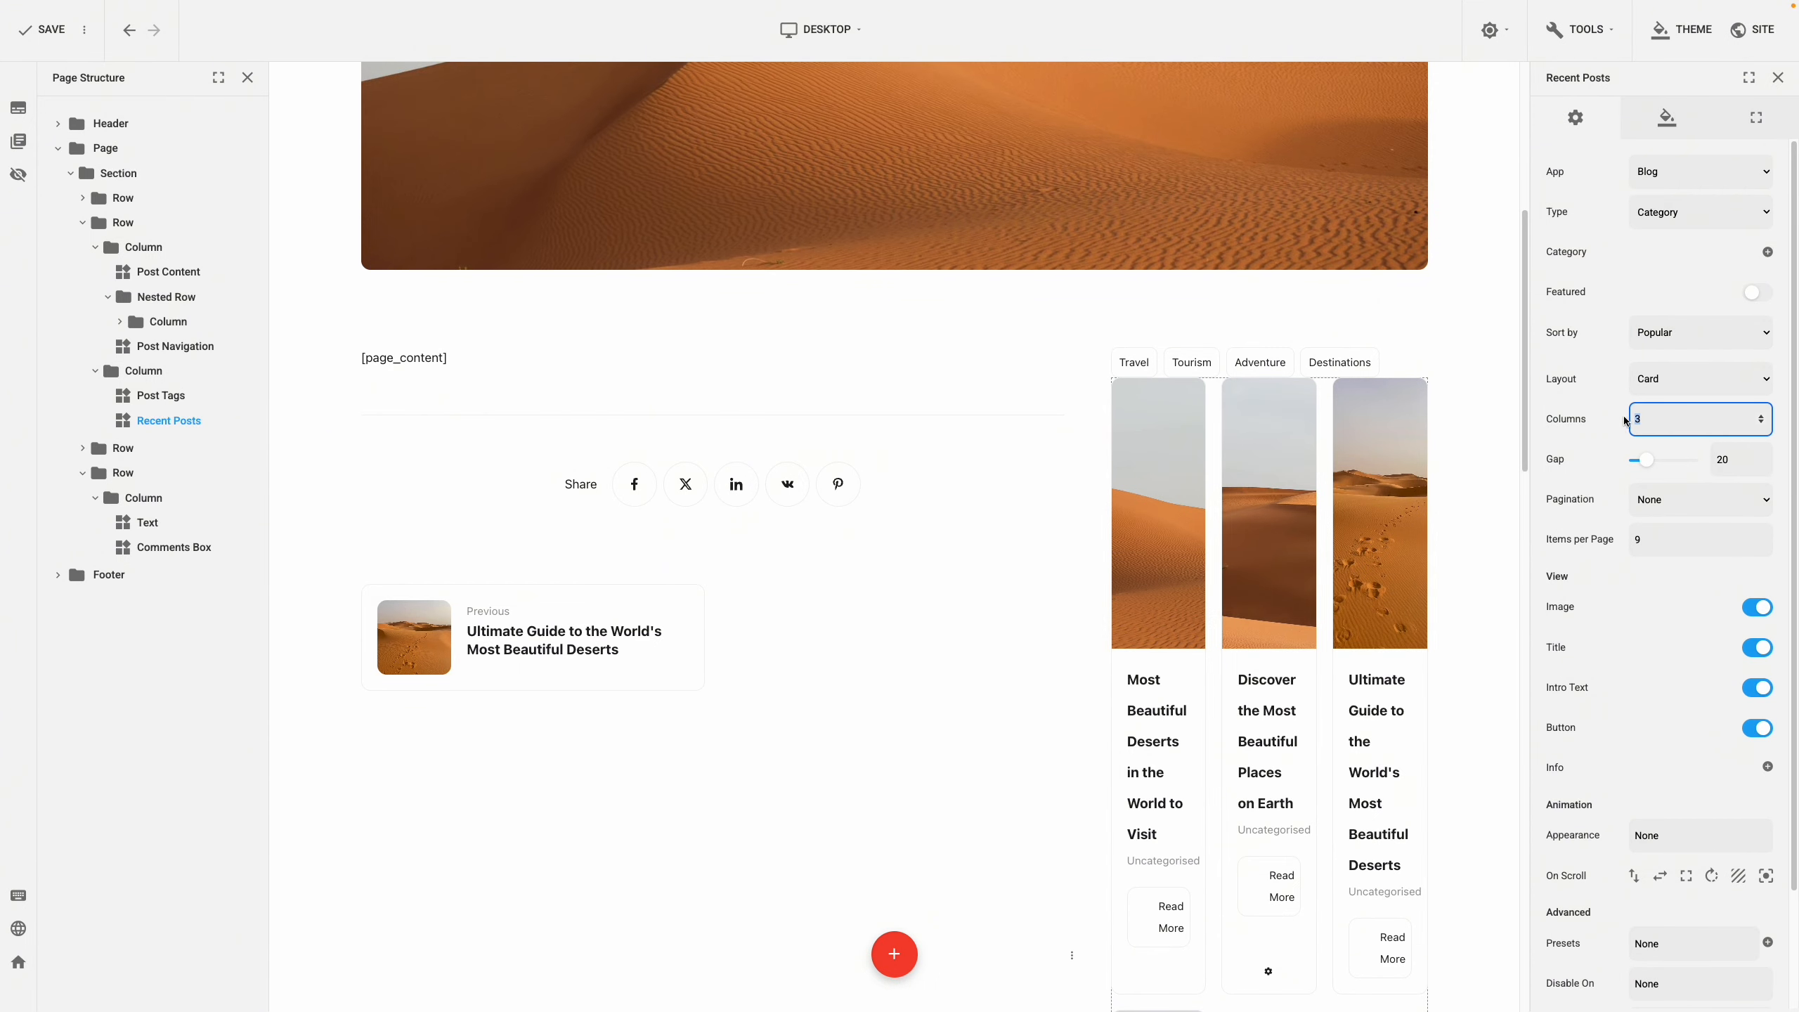
text(1)
click(1644, 538)
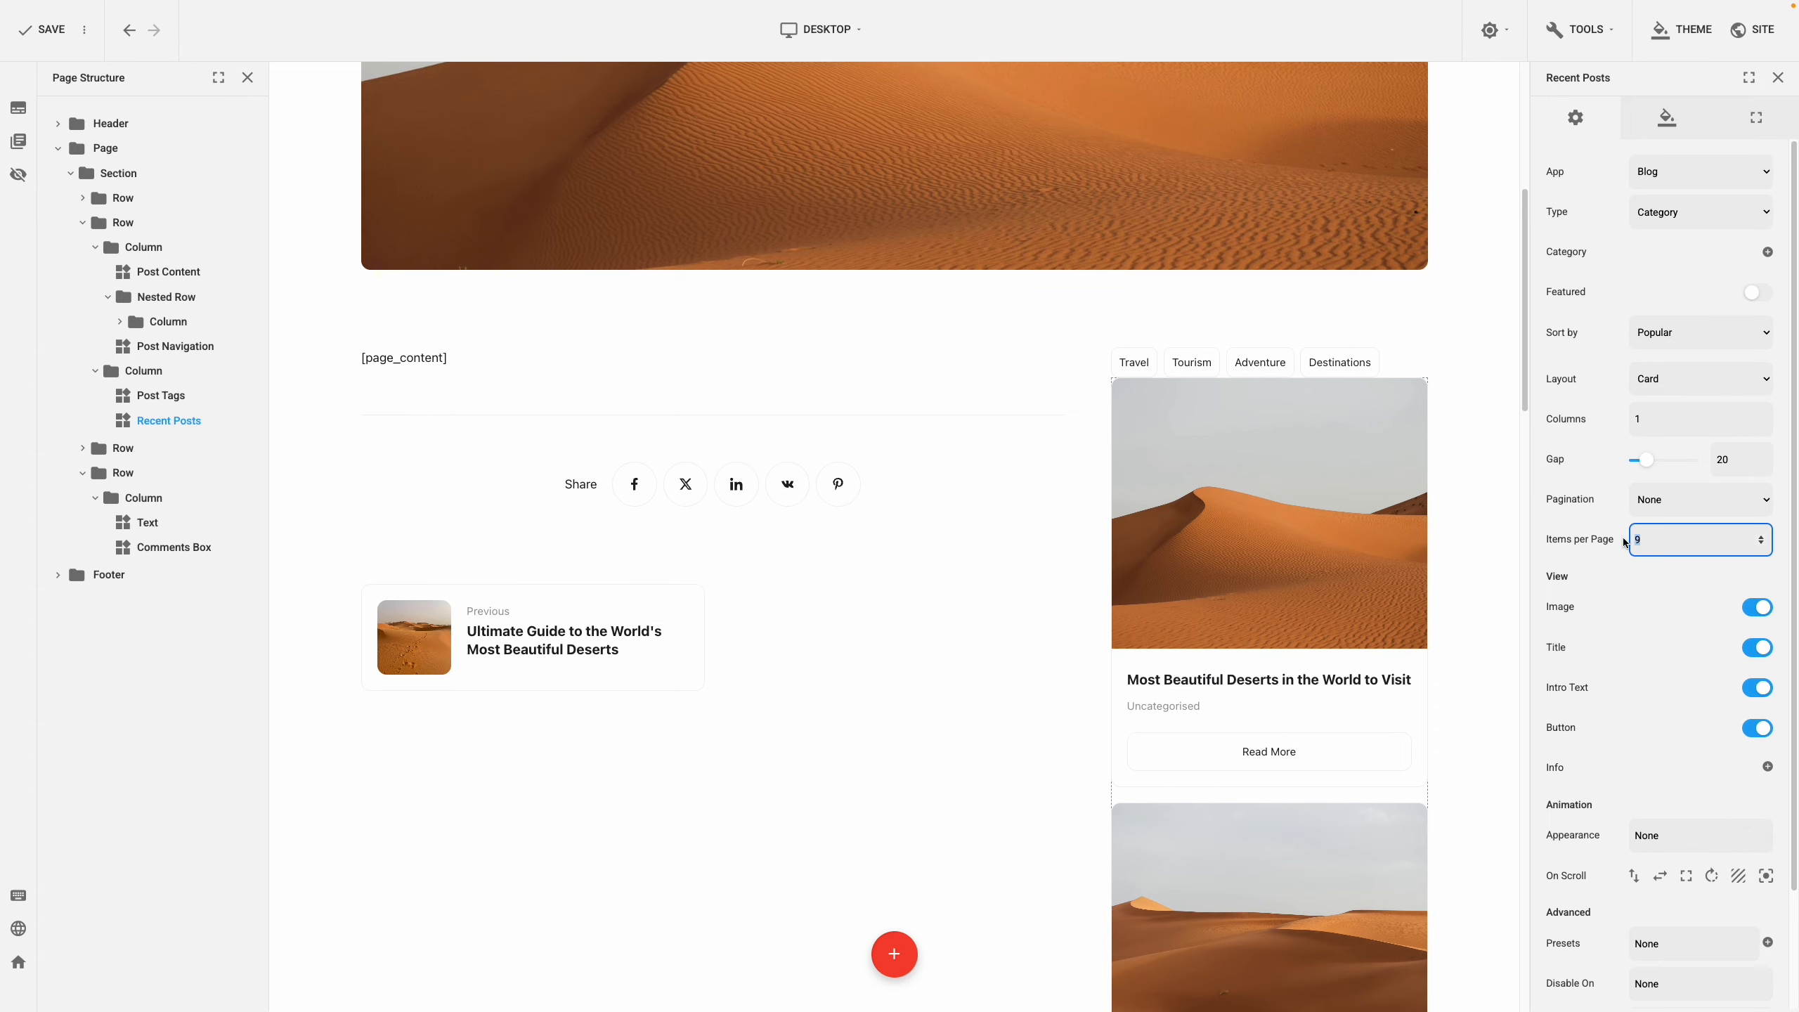
text(1)
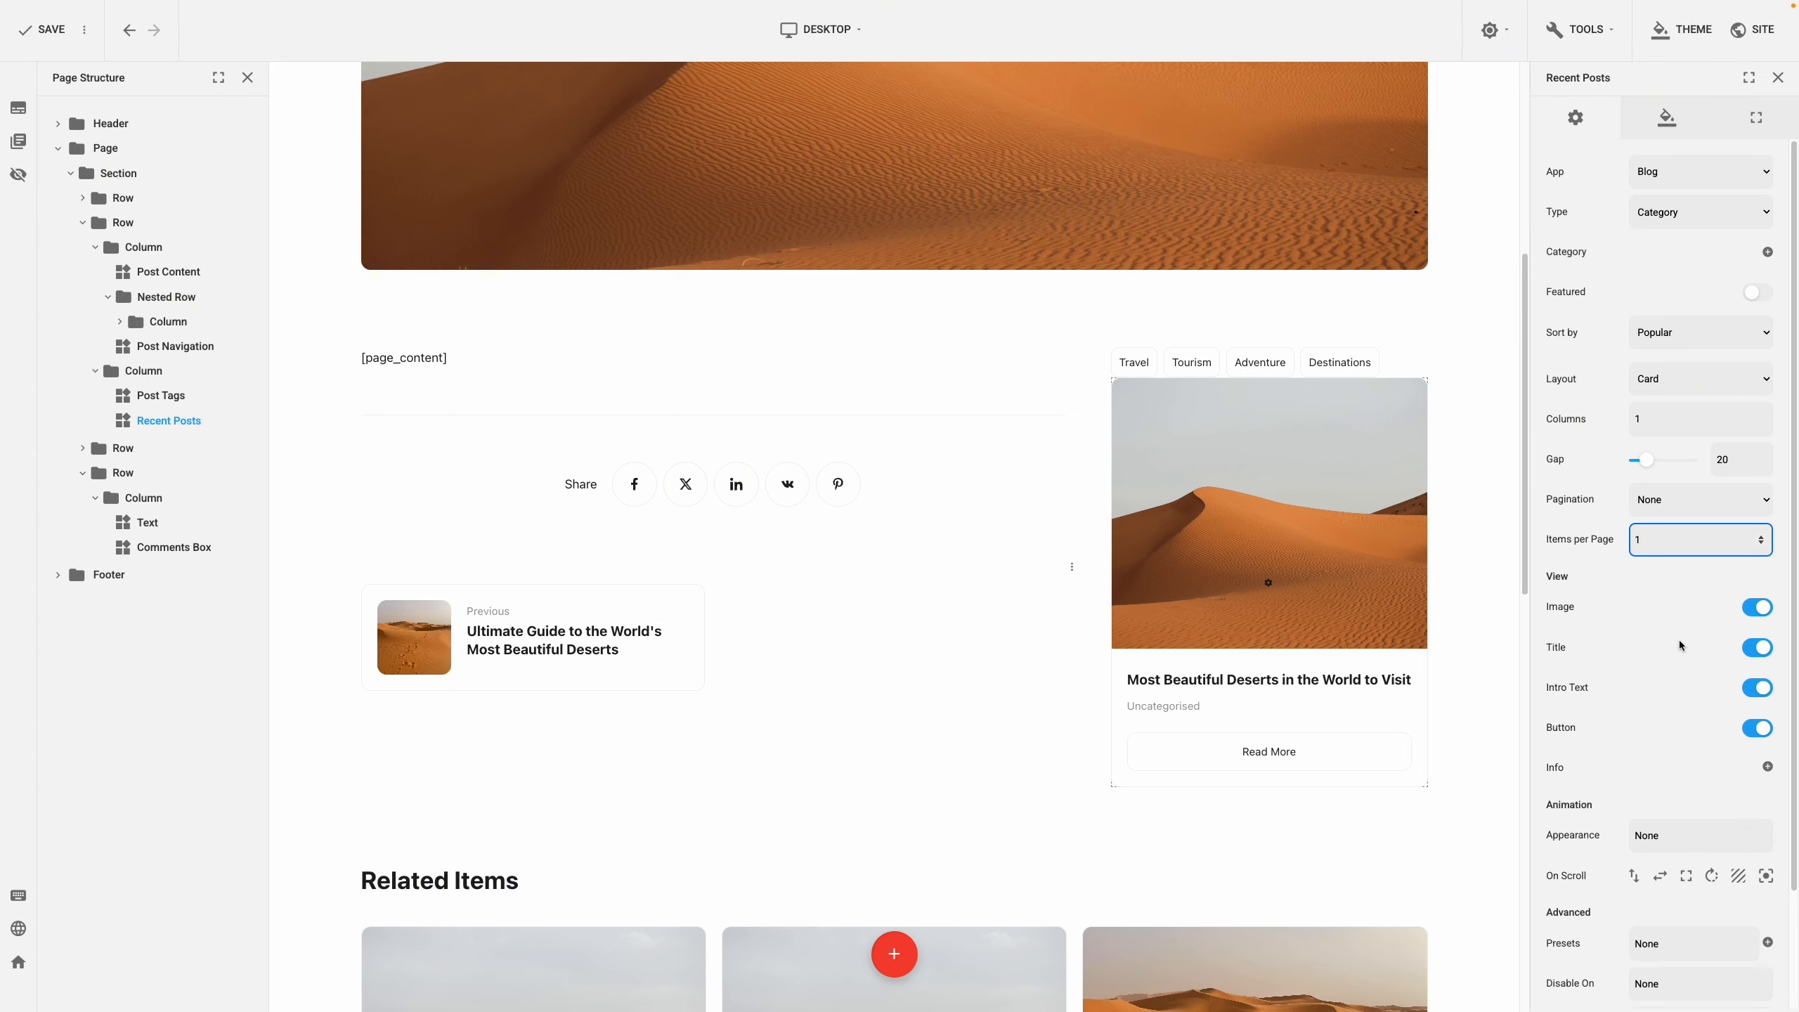
click(1752, 729)
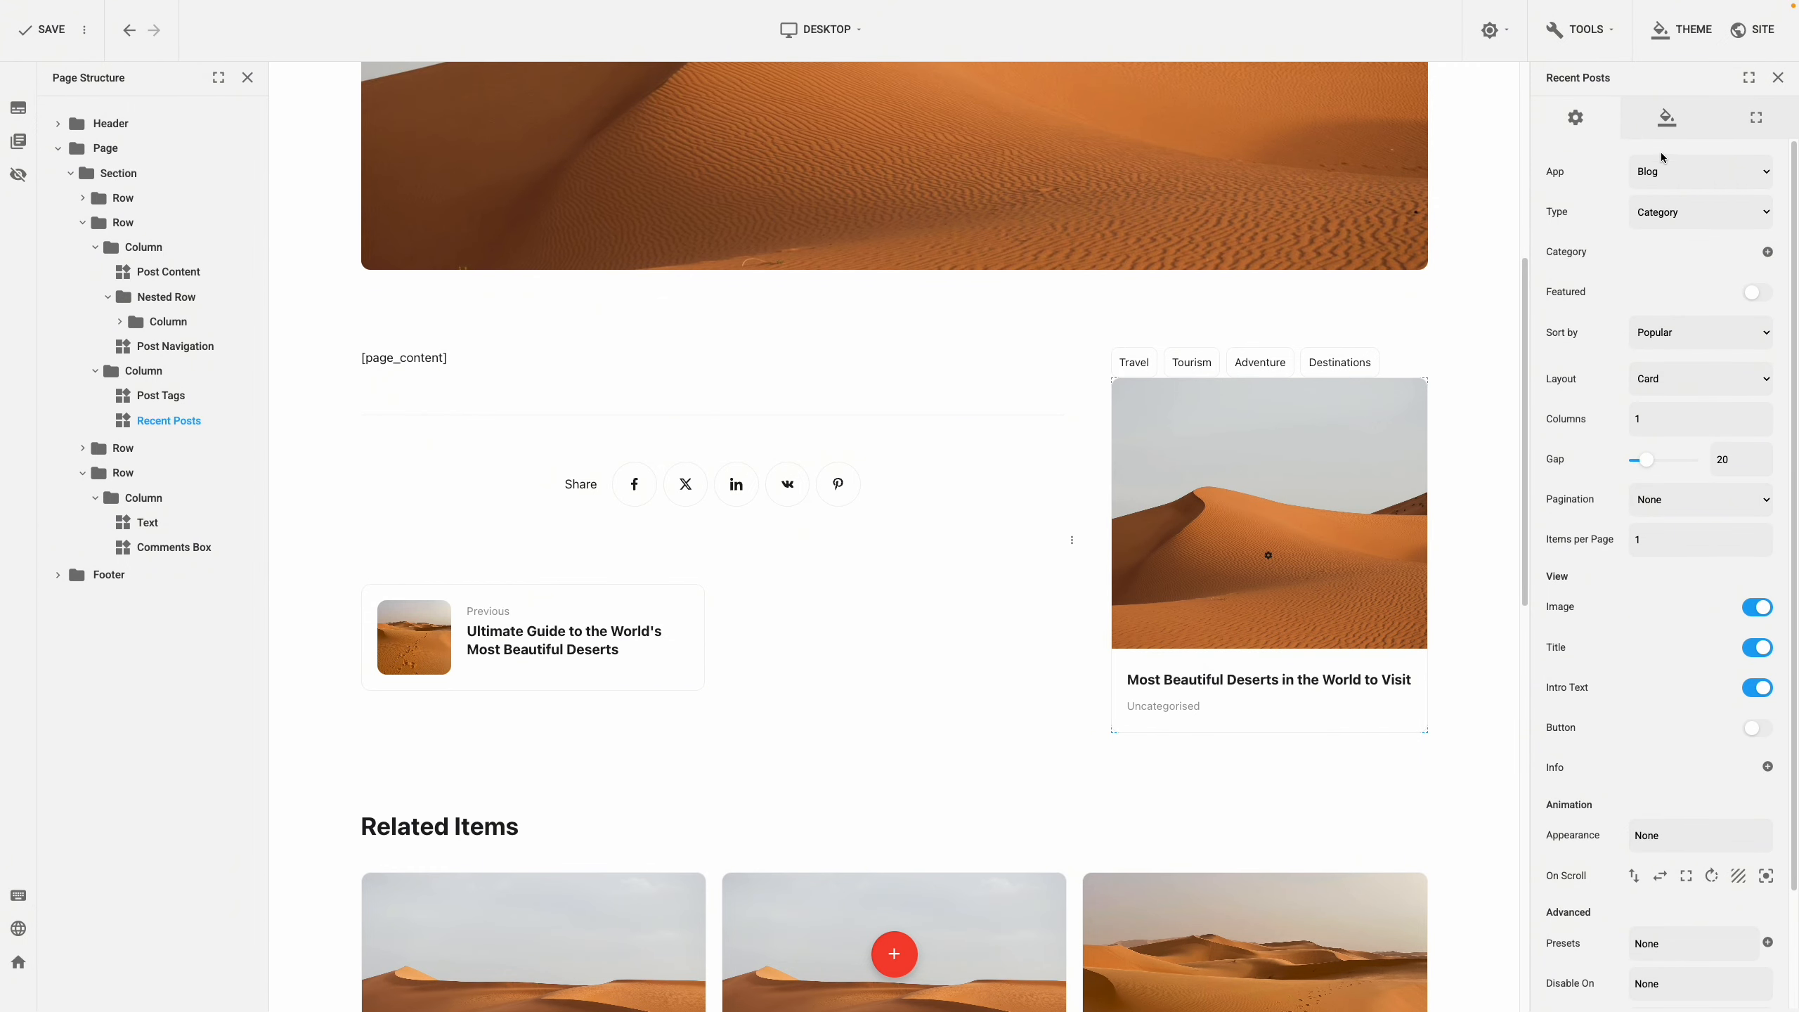
click(1665, 134)
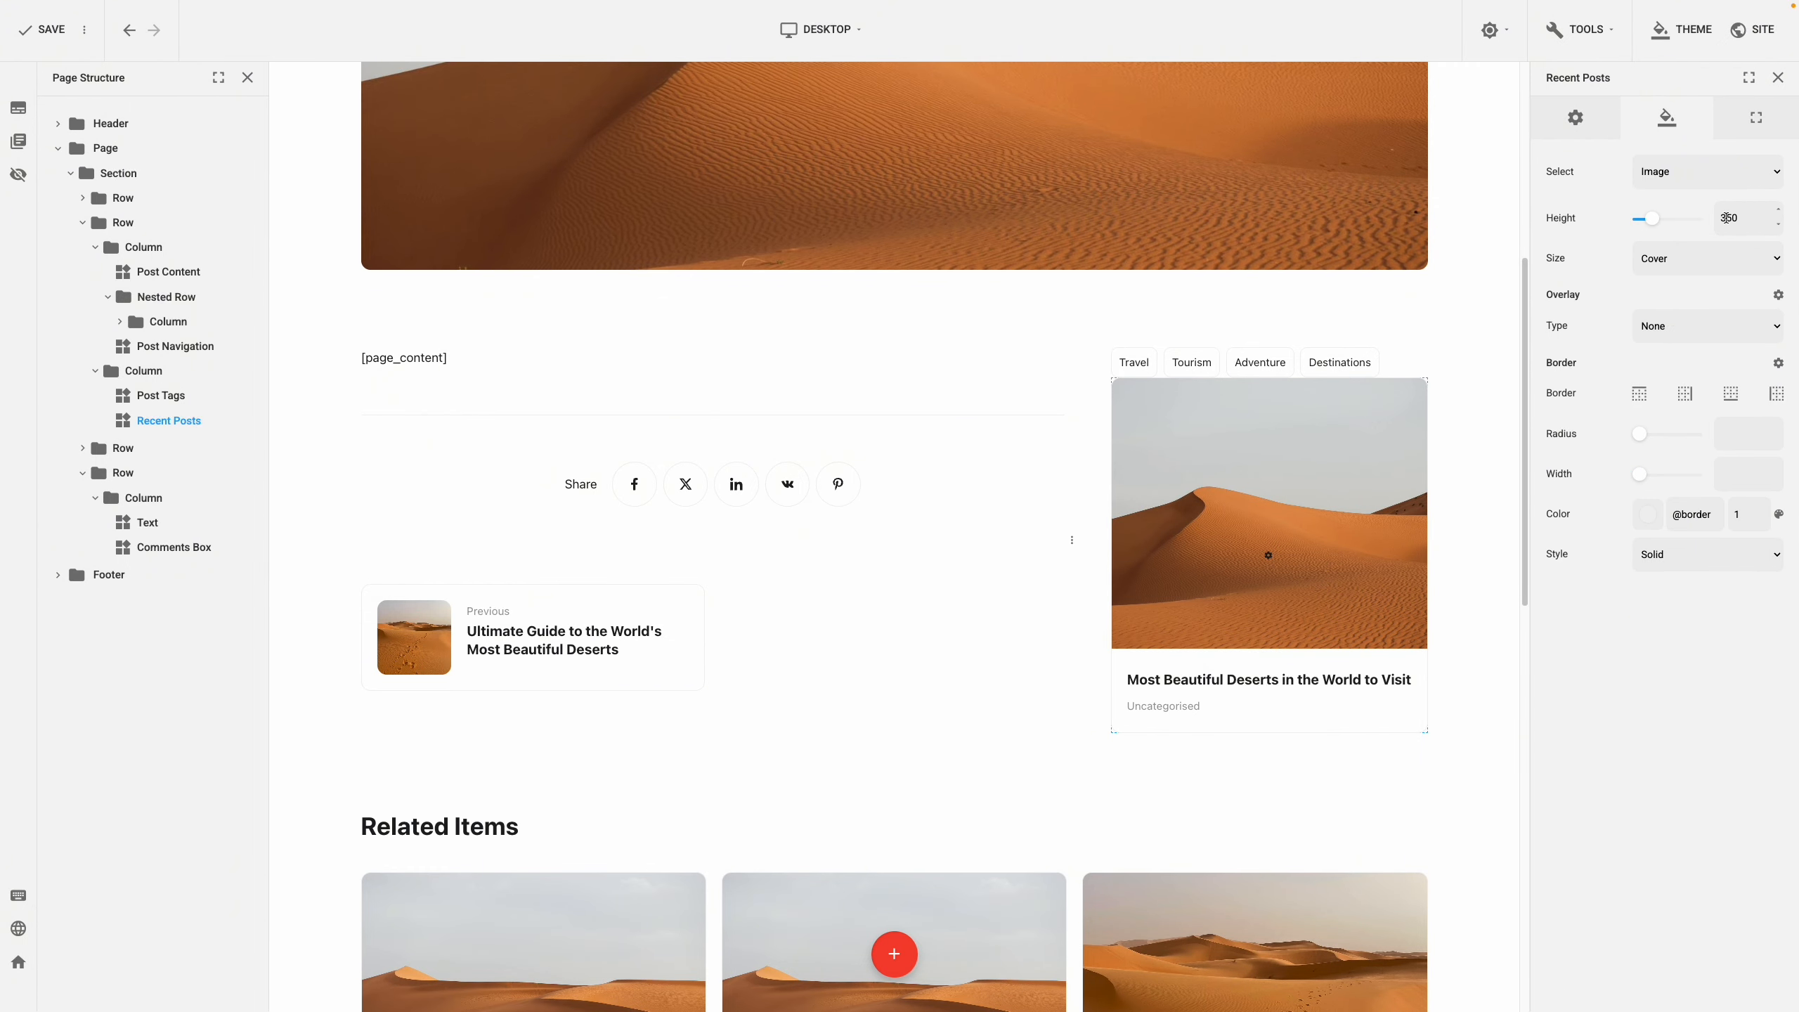
Set the recent post image height to 250 and bring up the Add New Plugin list from the card's menu
click(1712, 219)
key(Delete)
text(2)
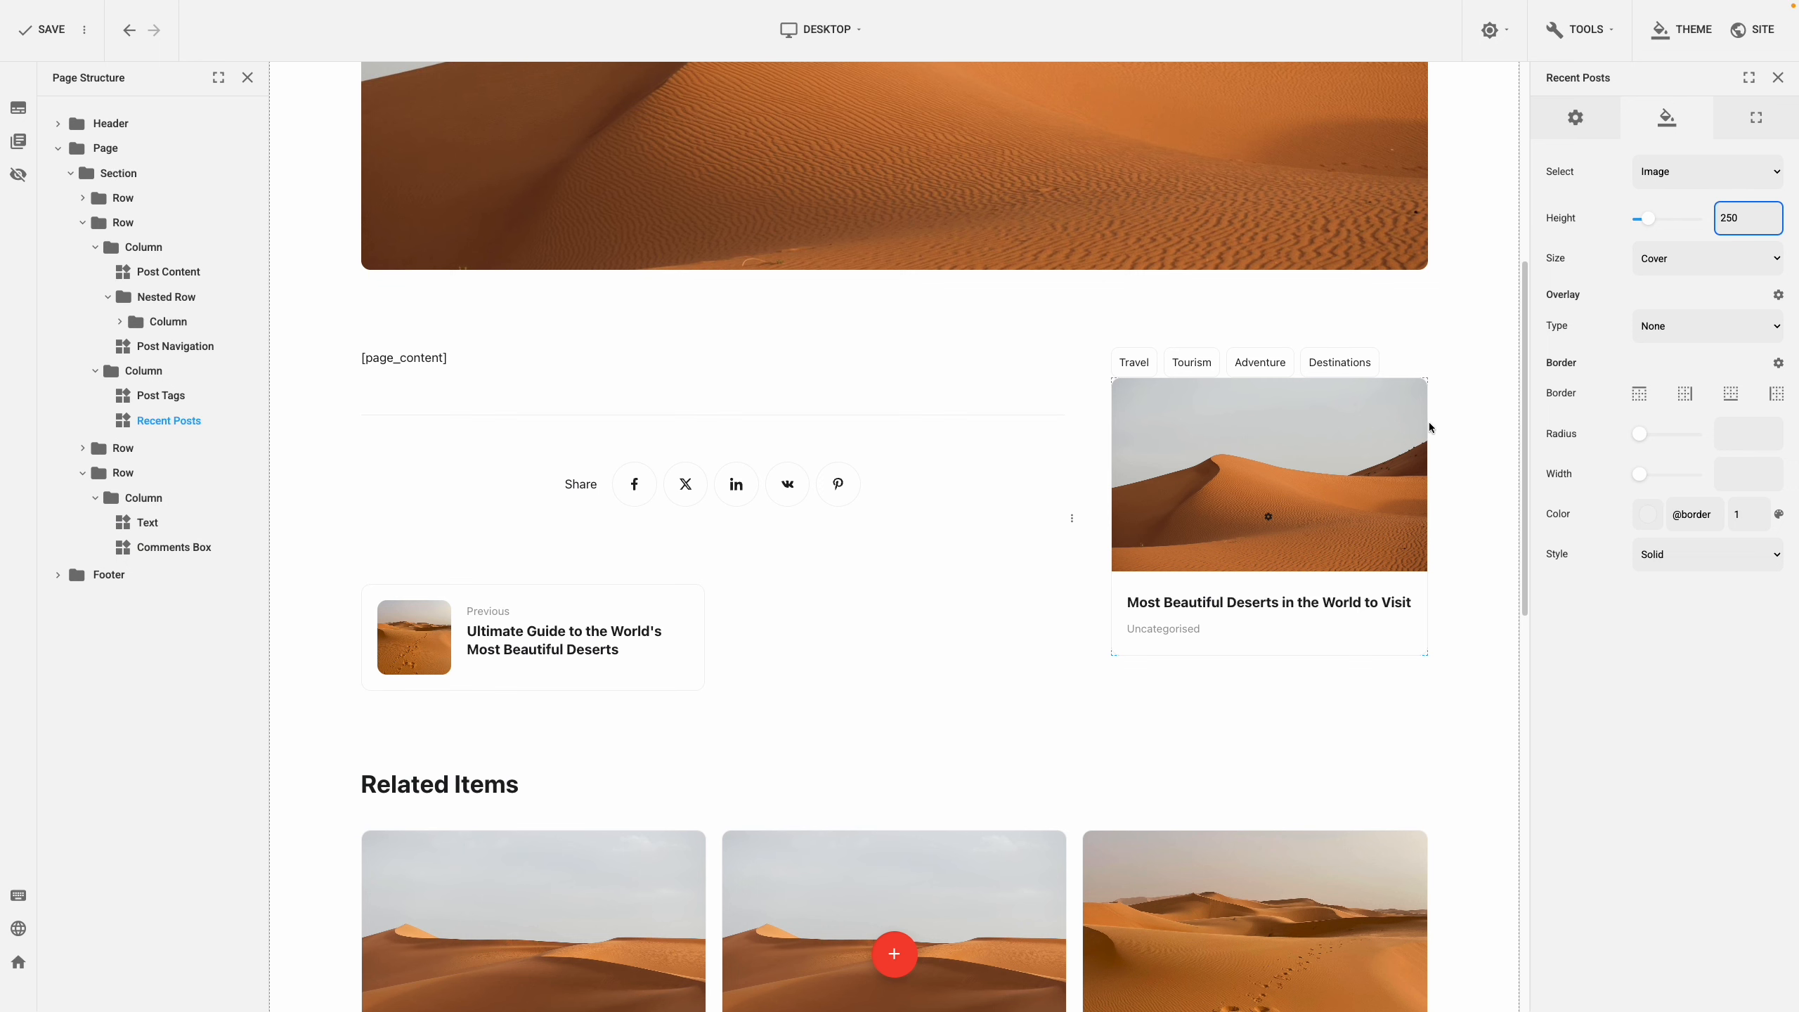
right_click(1331, 484)
click(1399, 496)
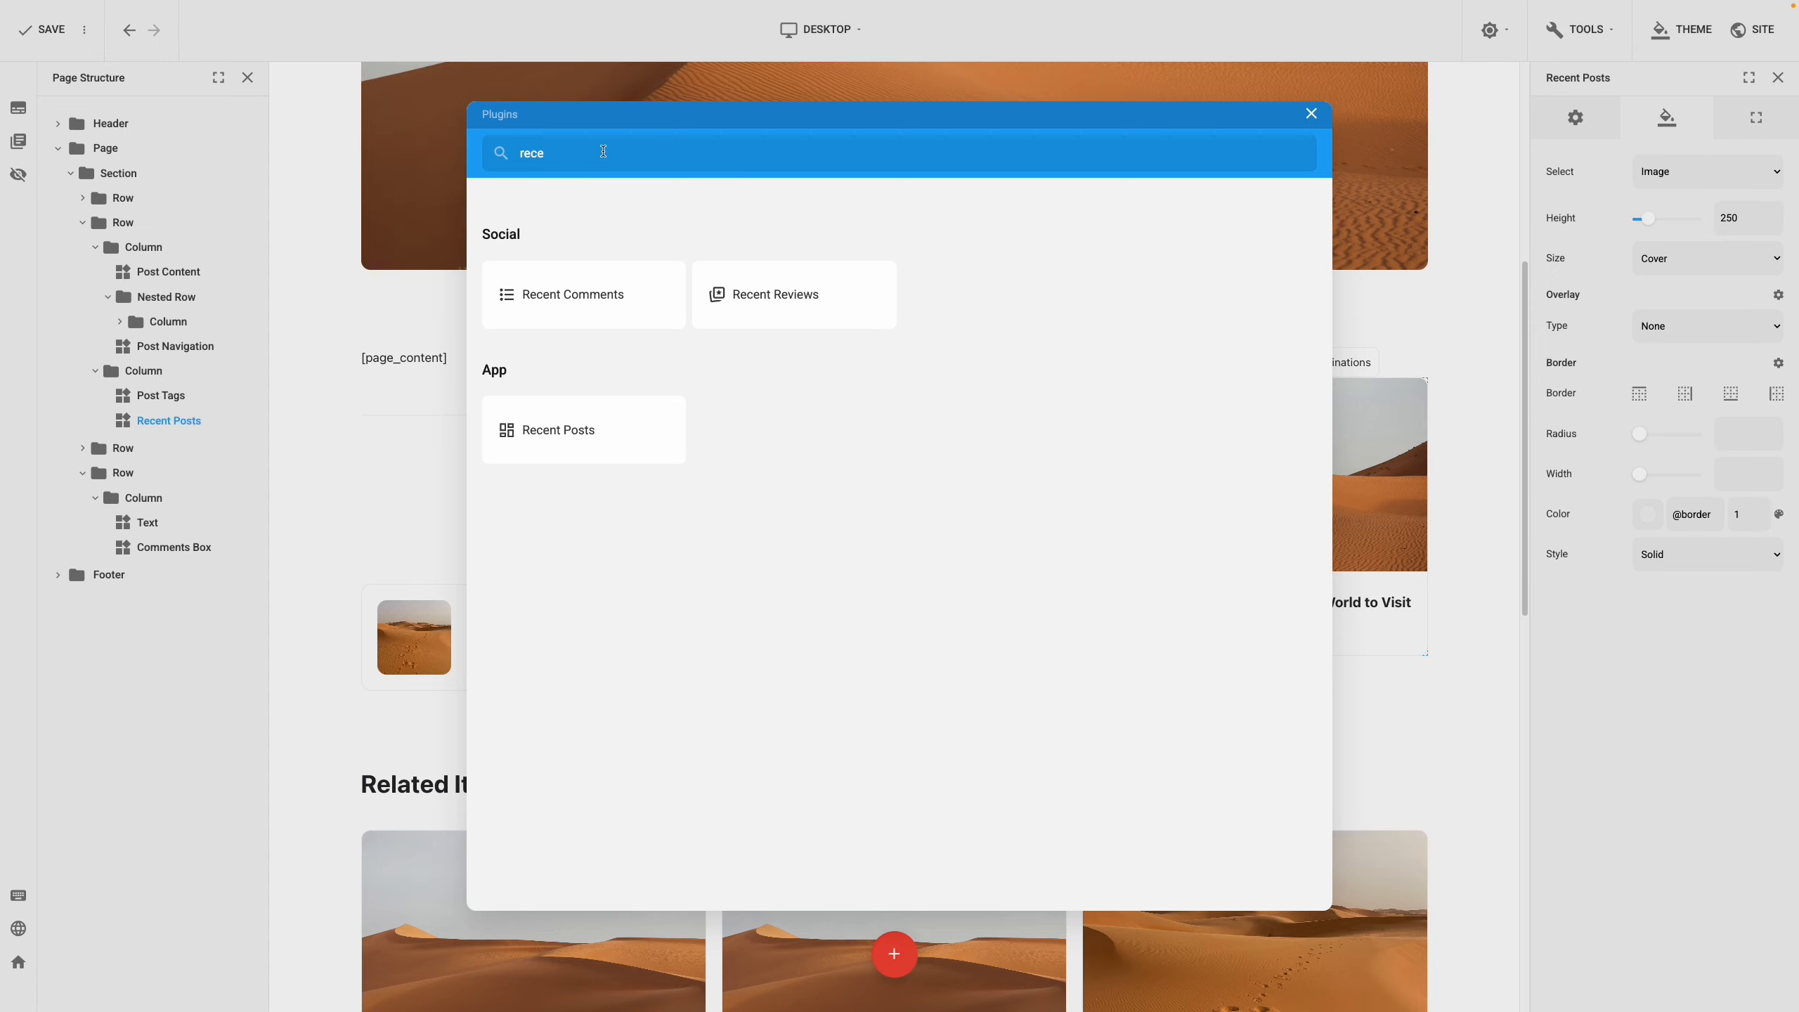
Find the Search plugin and add a search box to the sidebar
key(ctrl+a)
text(search)
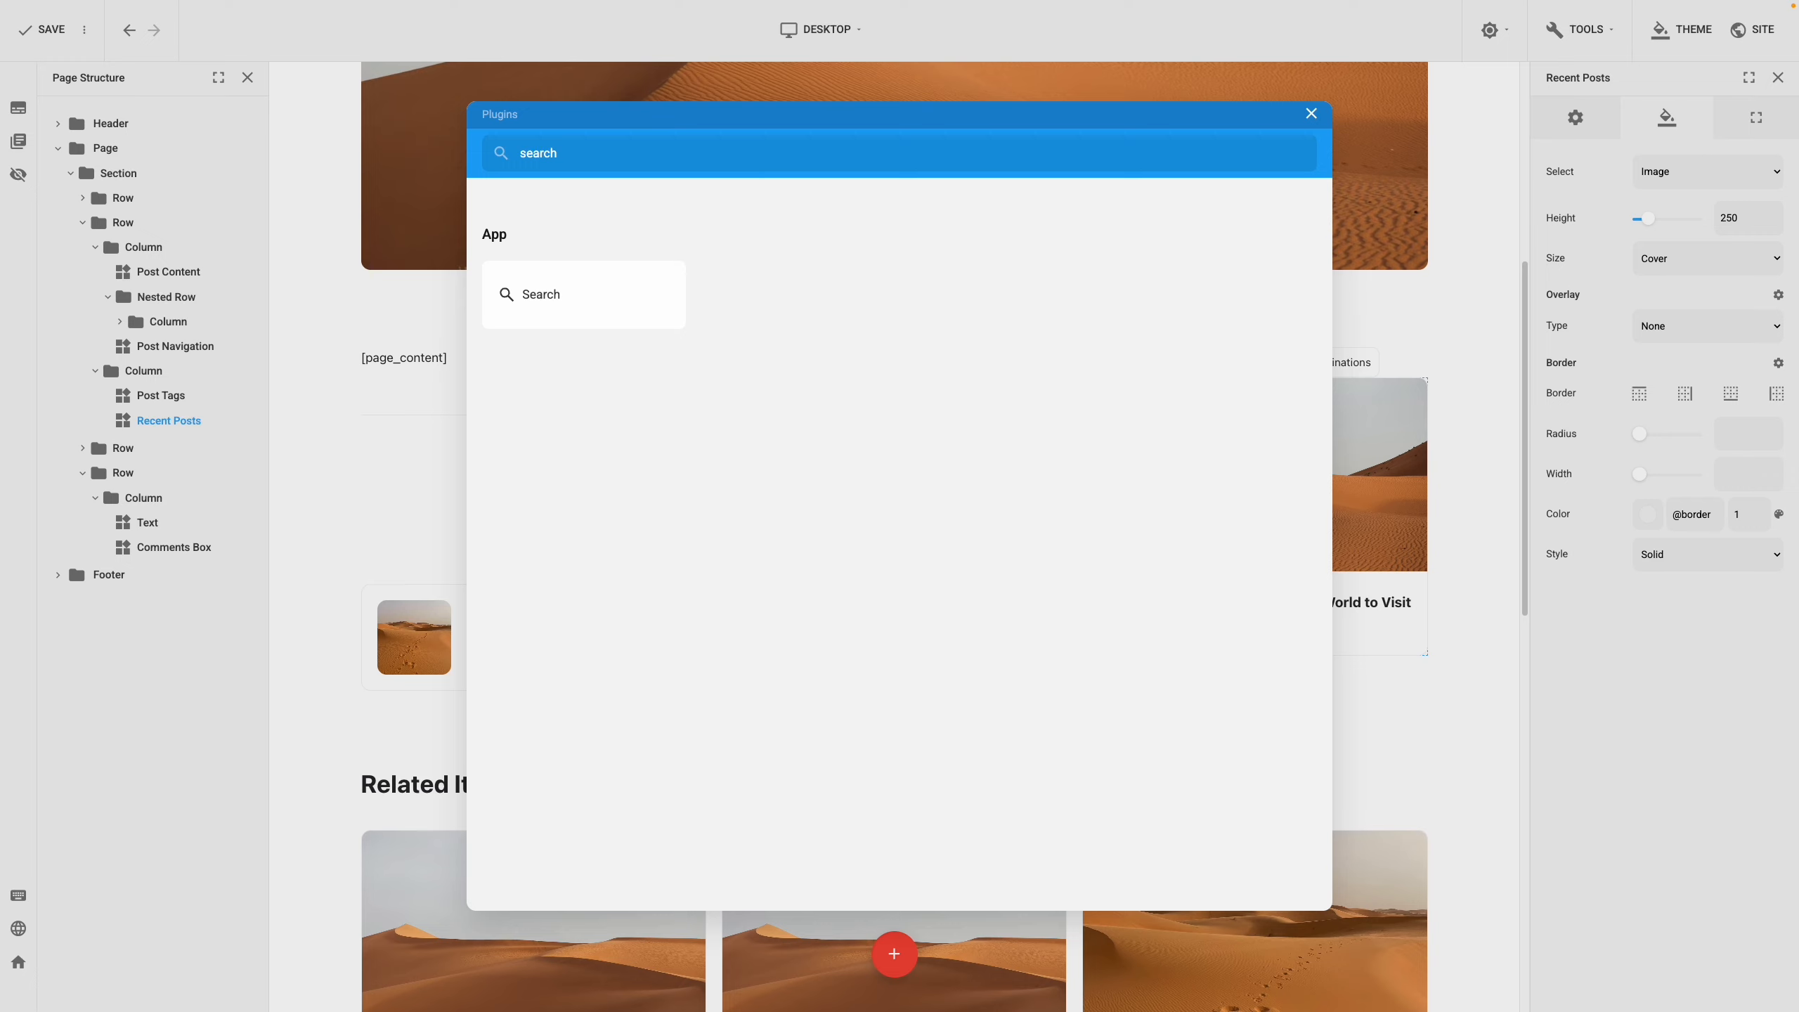
click(543, 292)
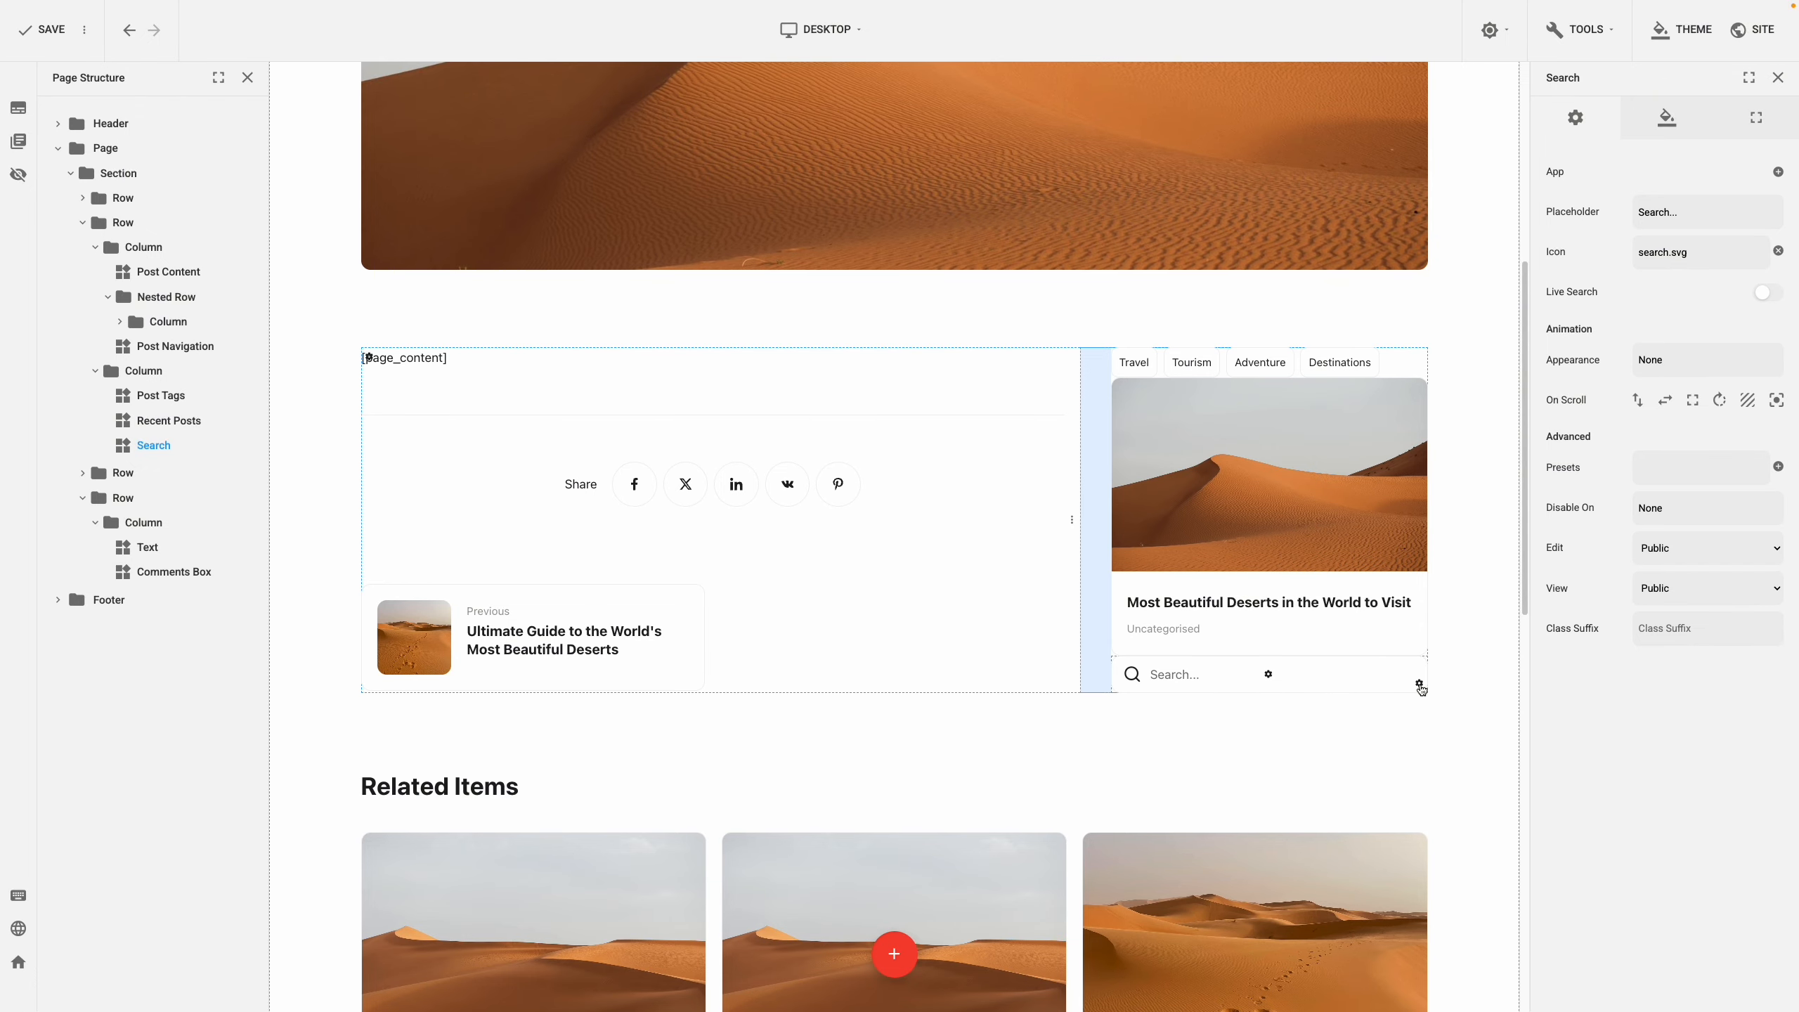
Give the sidebar column a 40 gap and order its items: search, recent post, then tags
click(1419, 684)
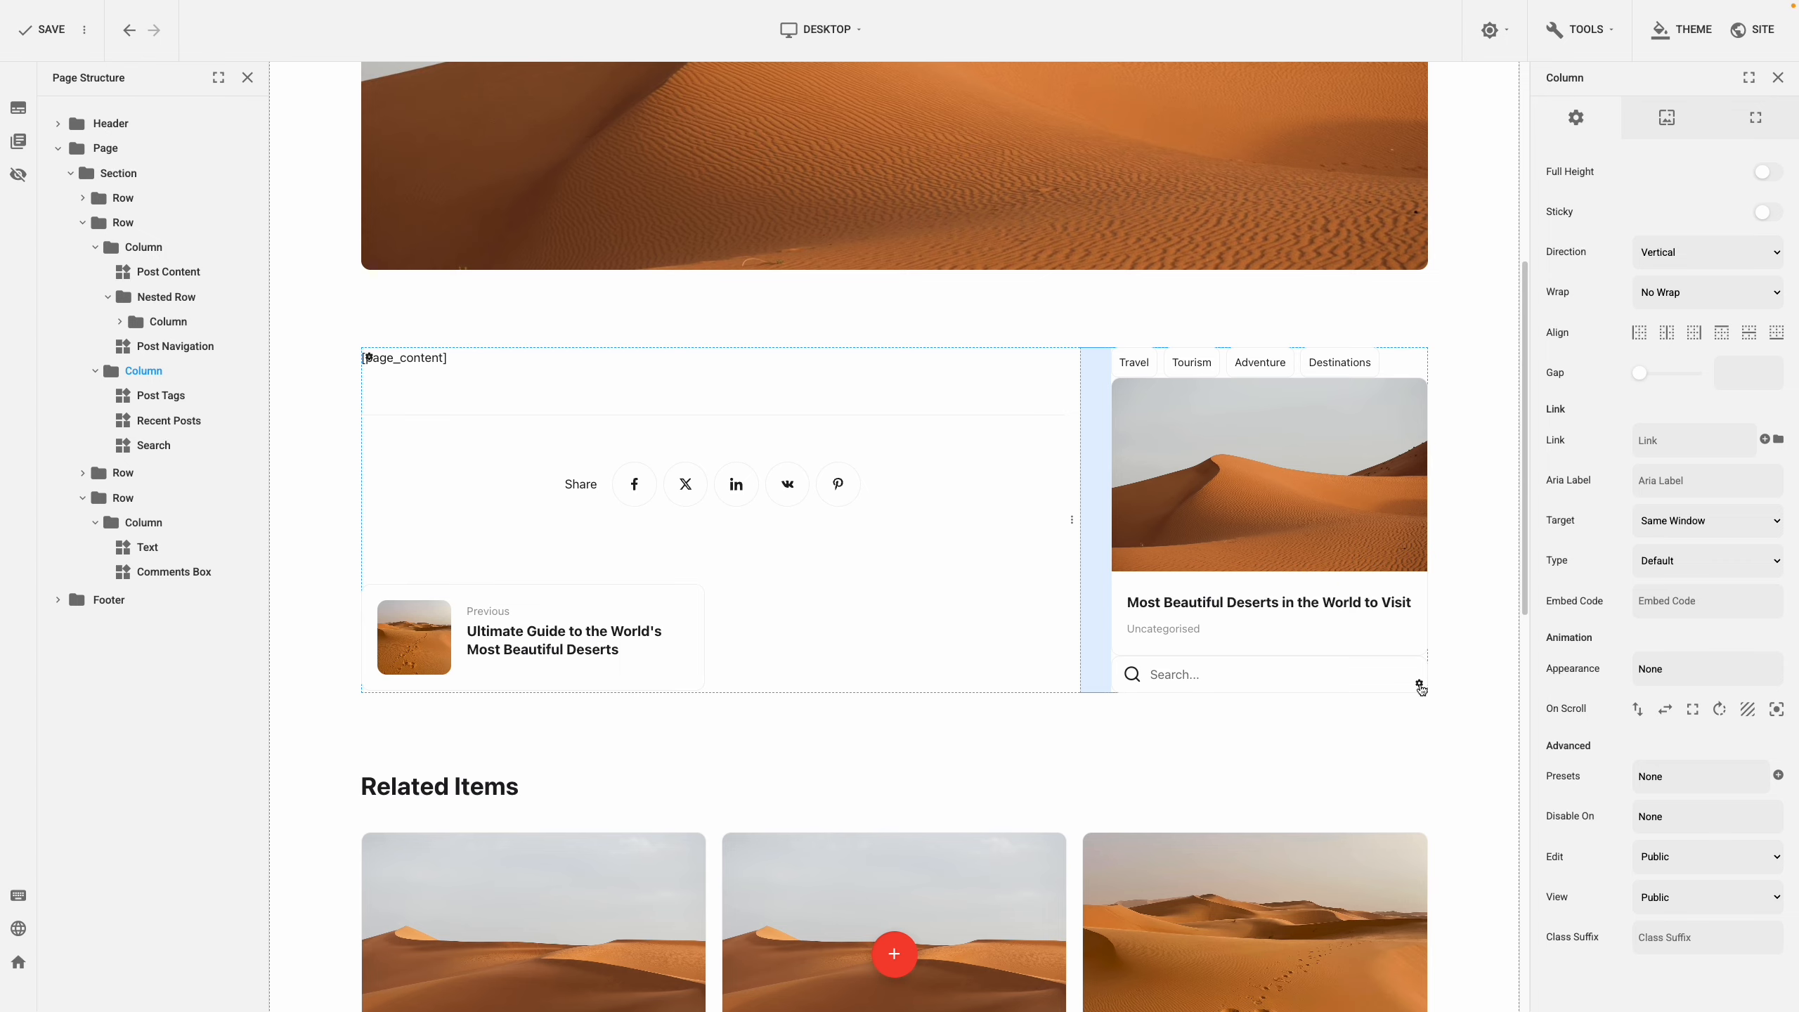
click(1728, 378)
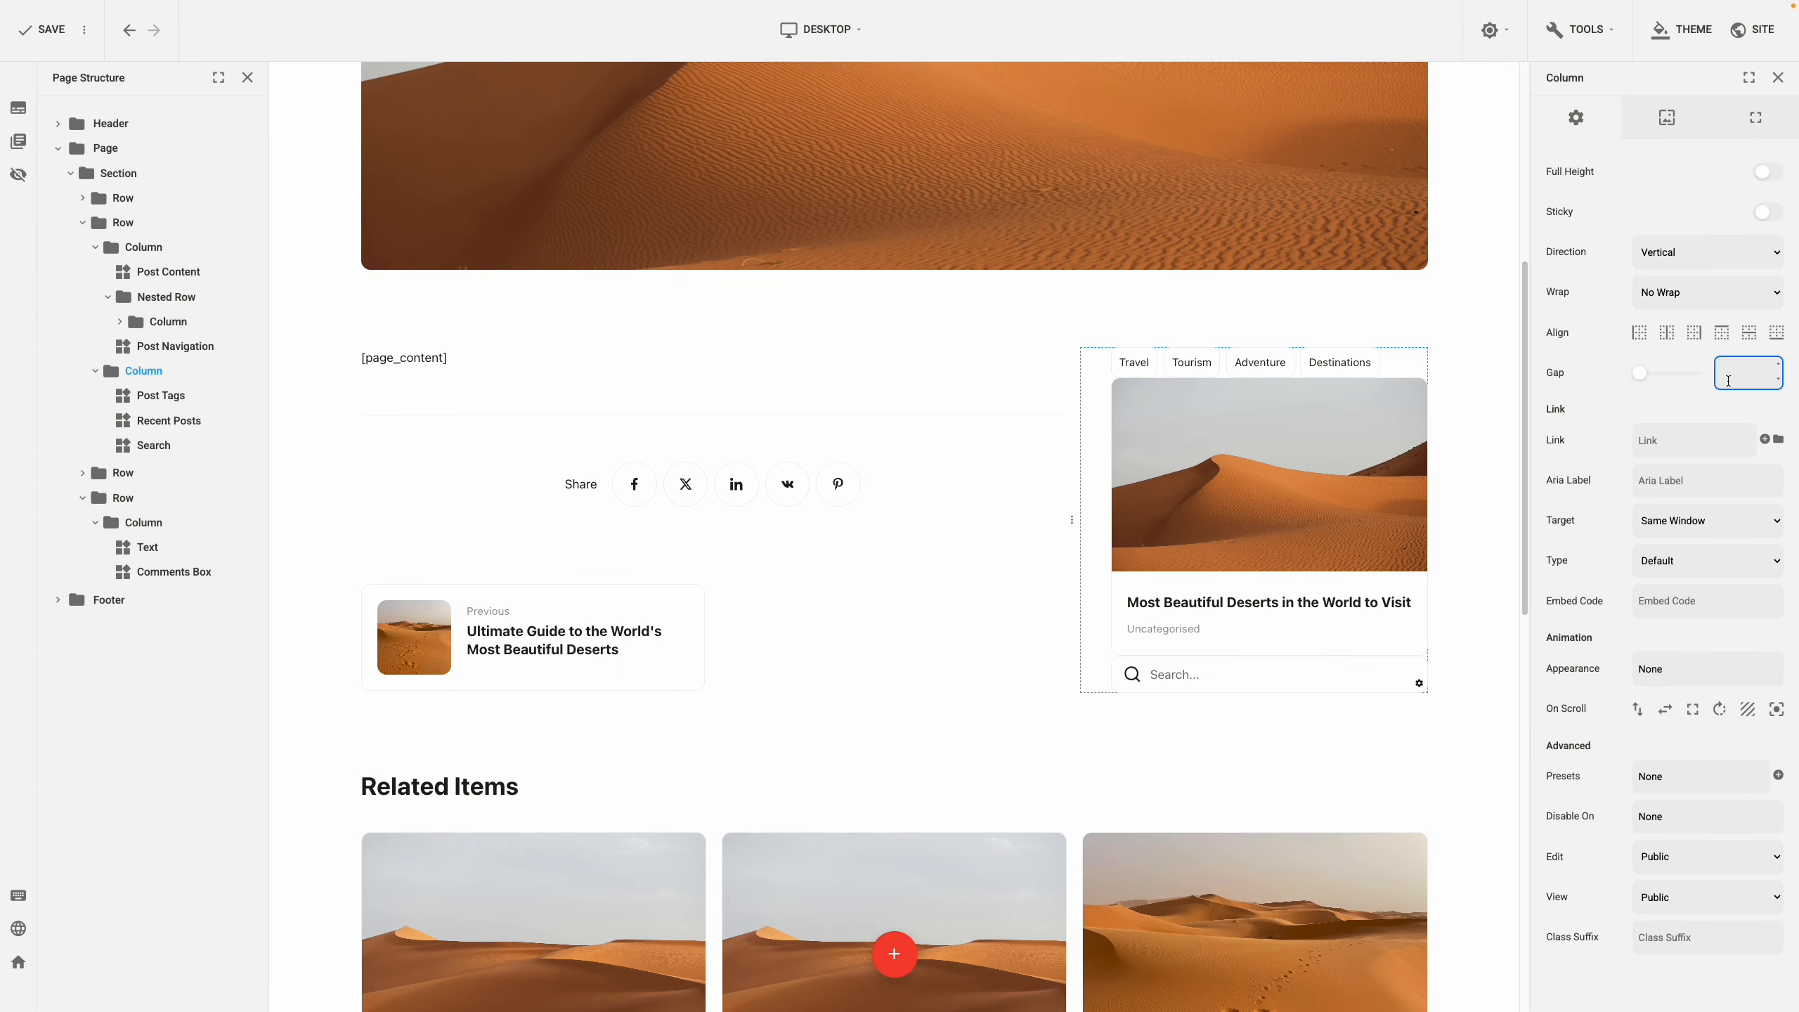
text(40)
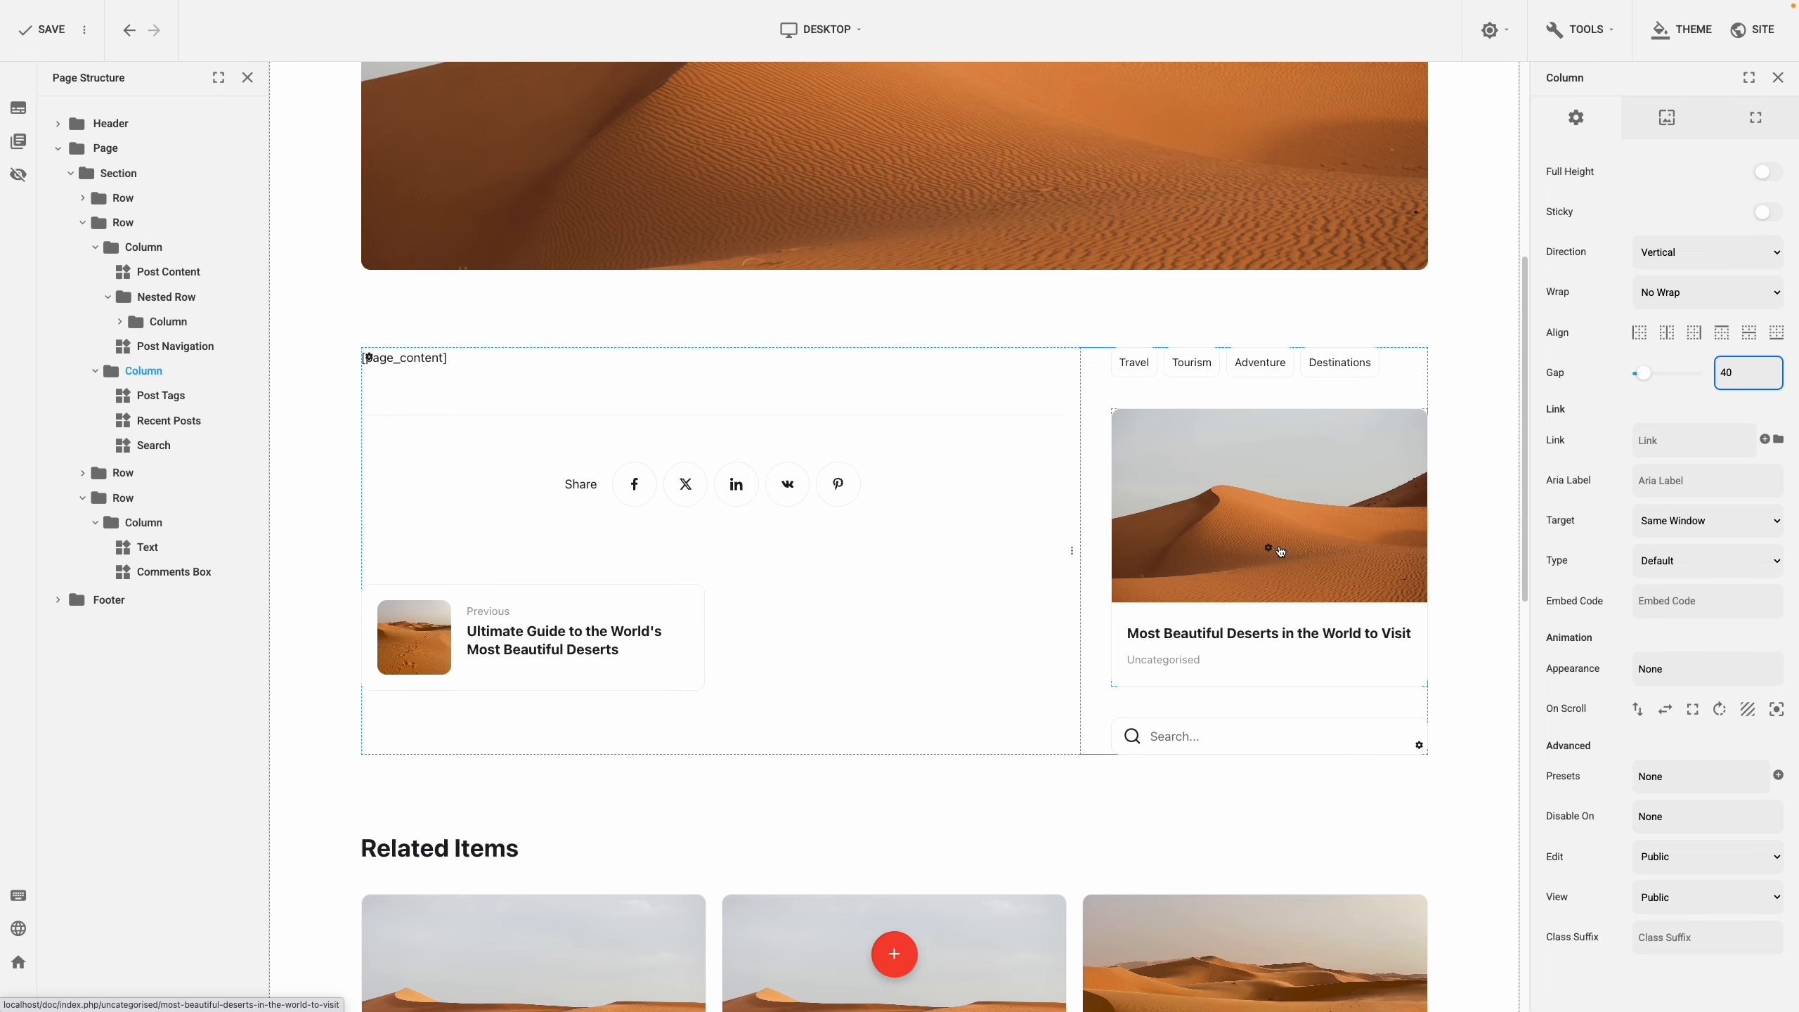
drag(1271, 739, 1271, 361)
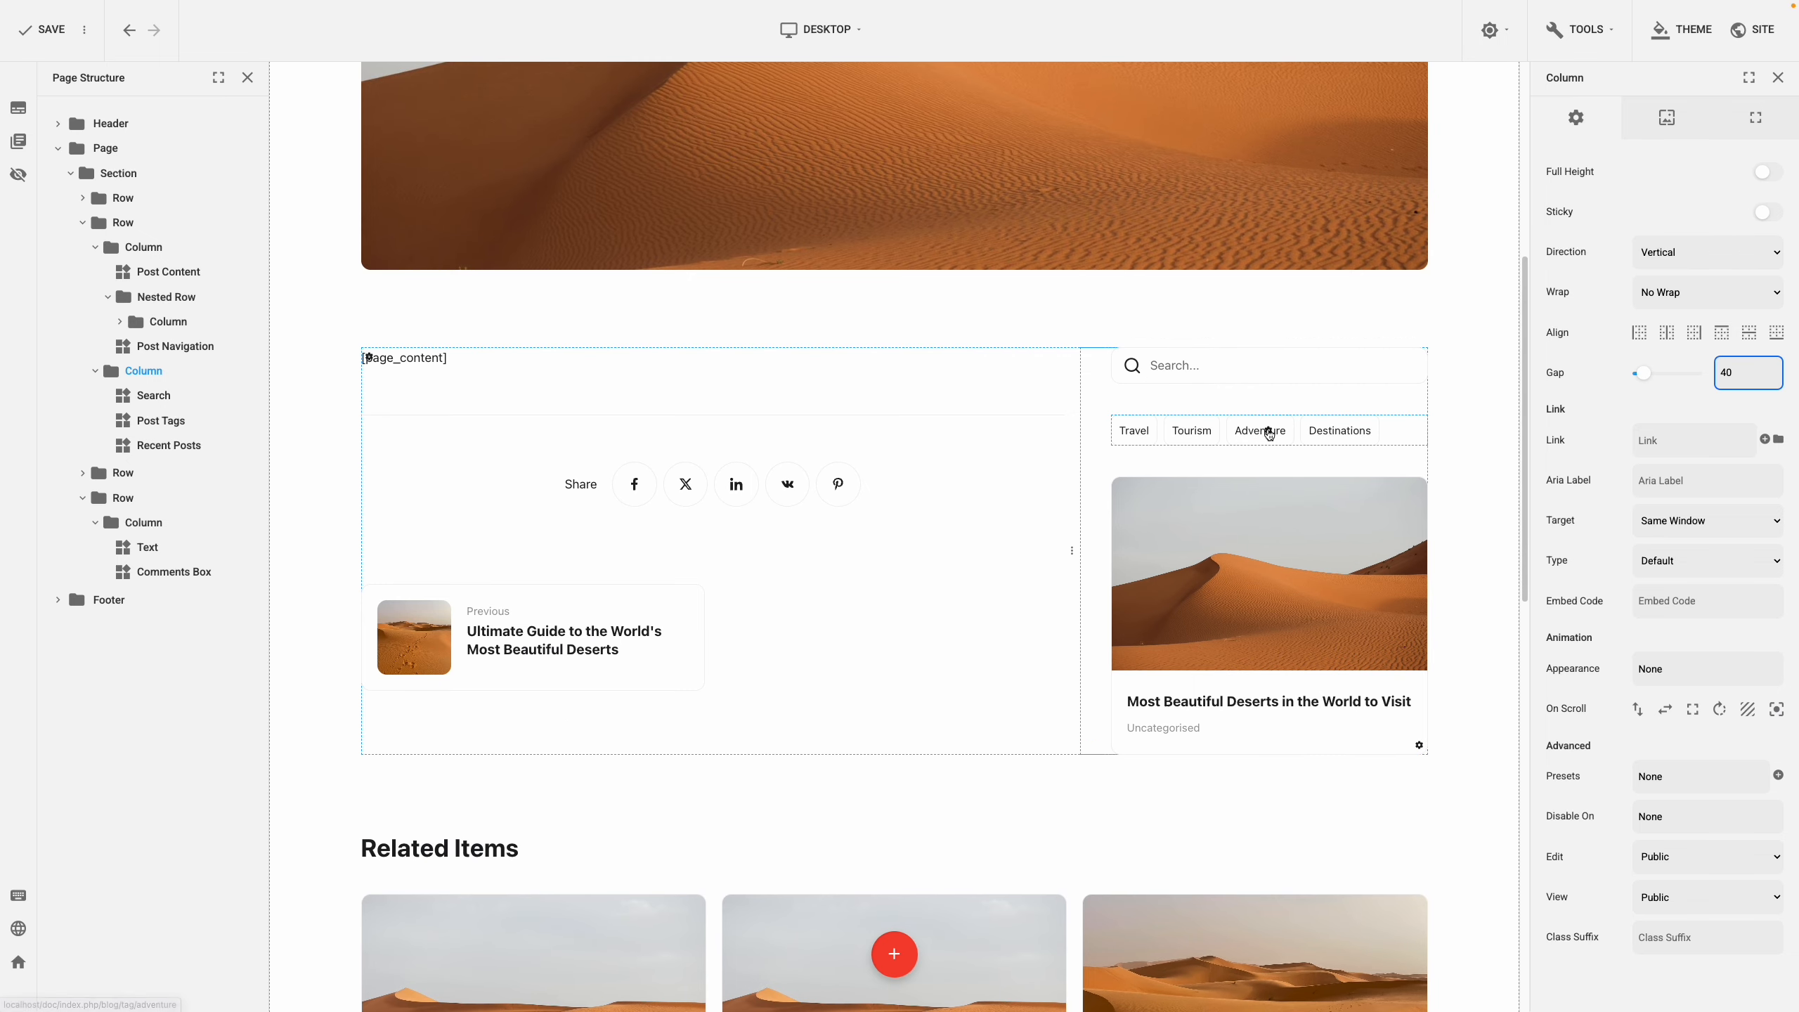
drag(1269, 433, 1261, 637)
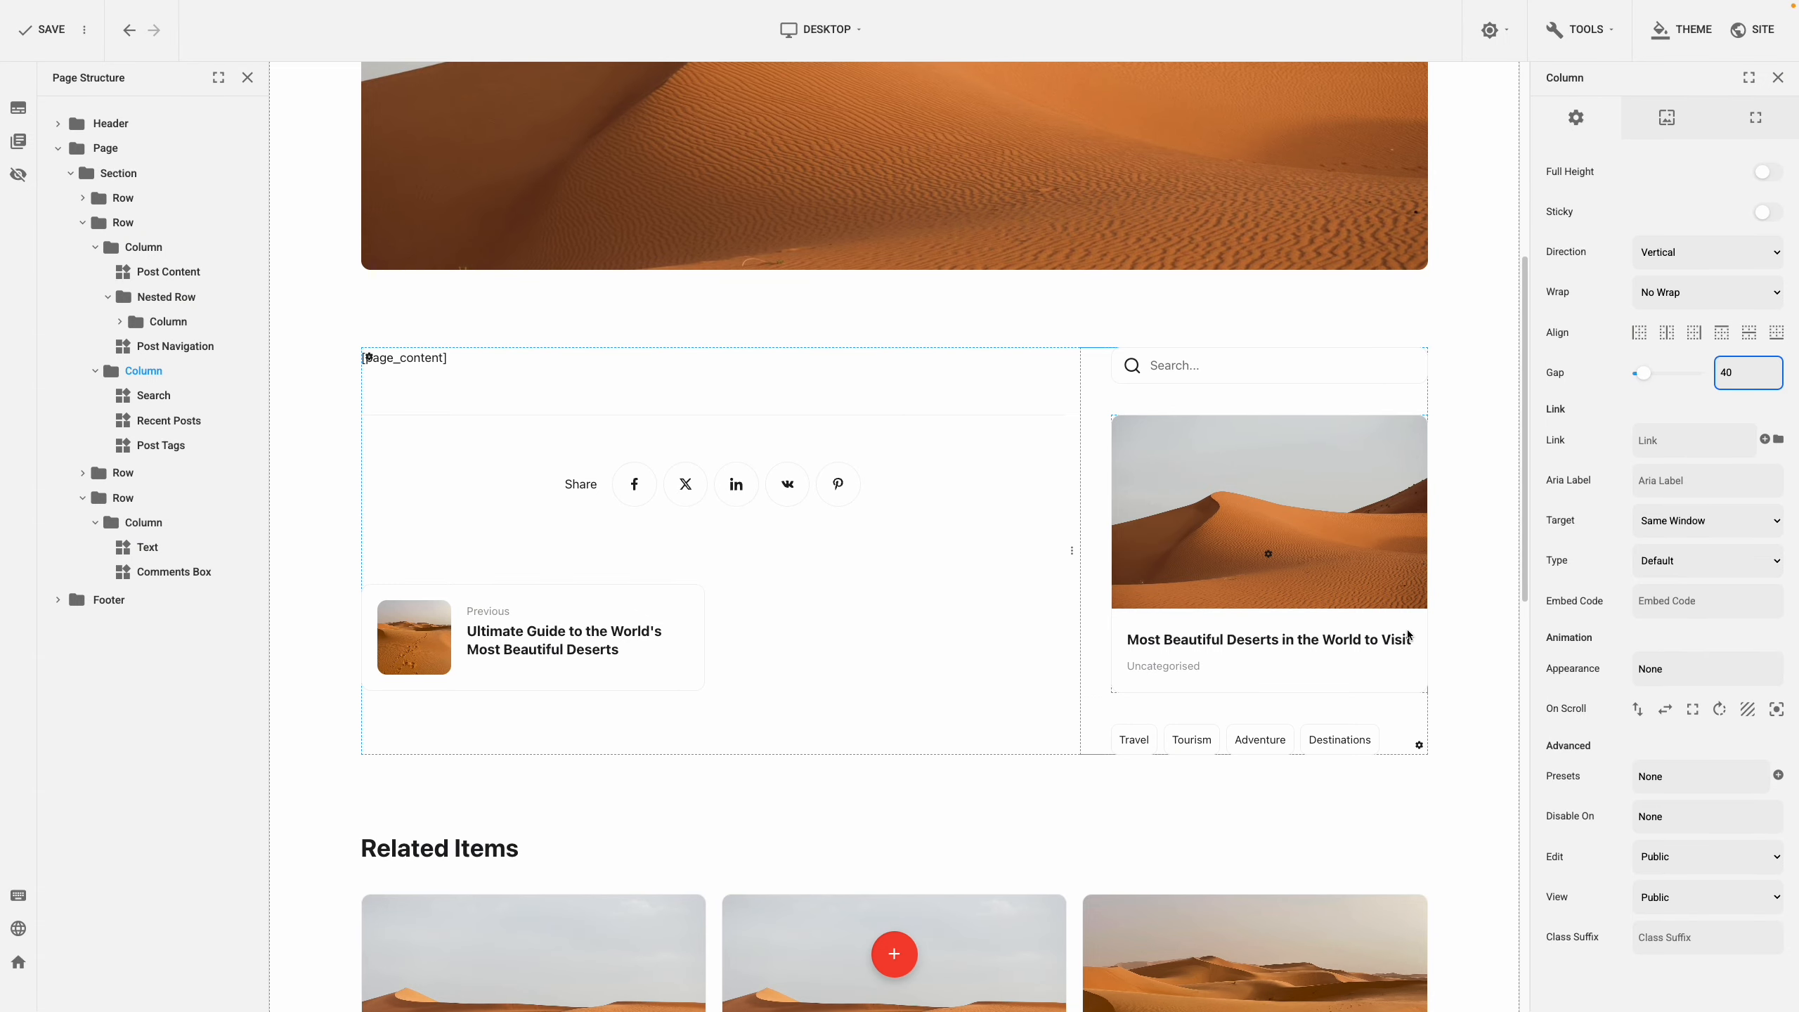
click(1448, 631)
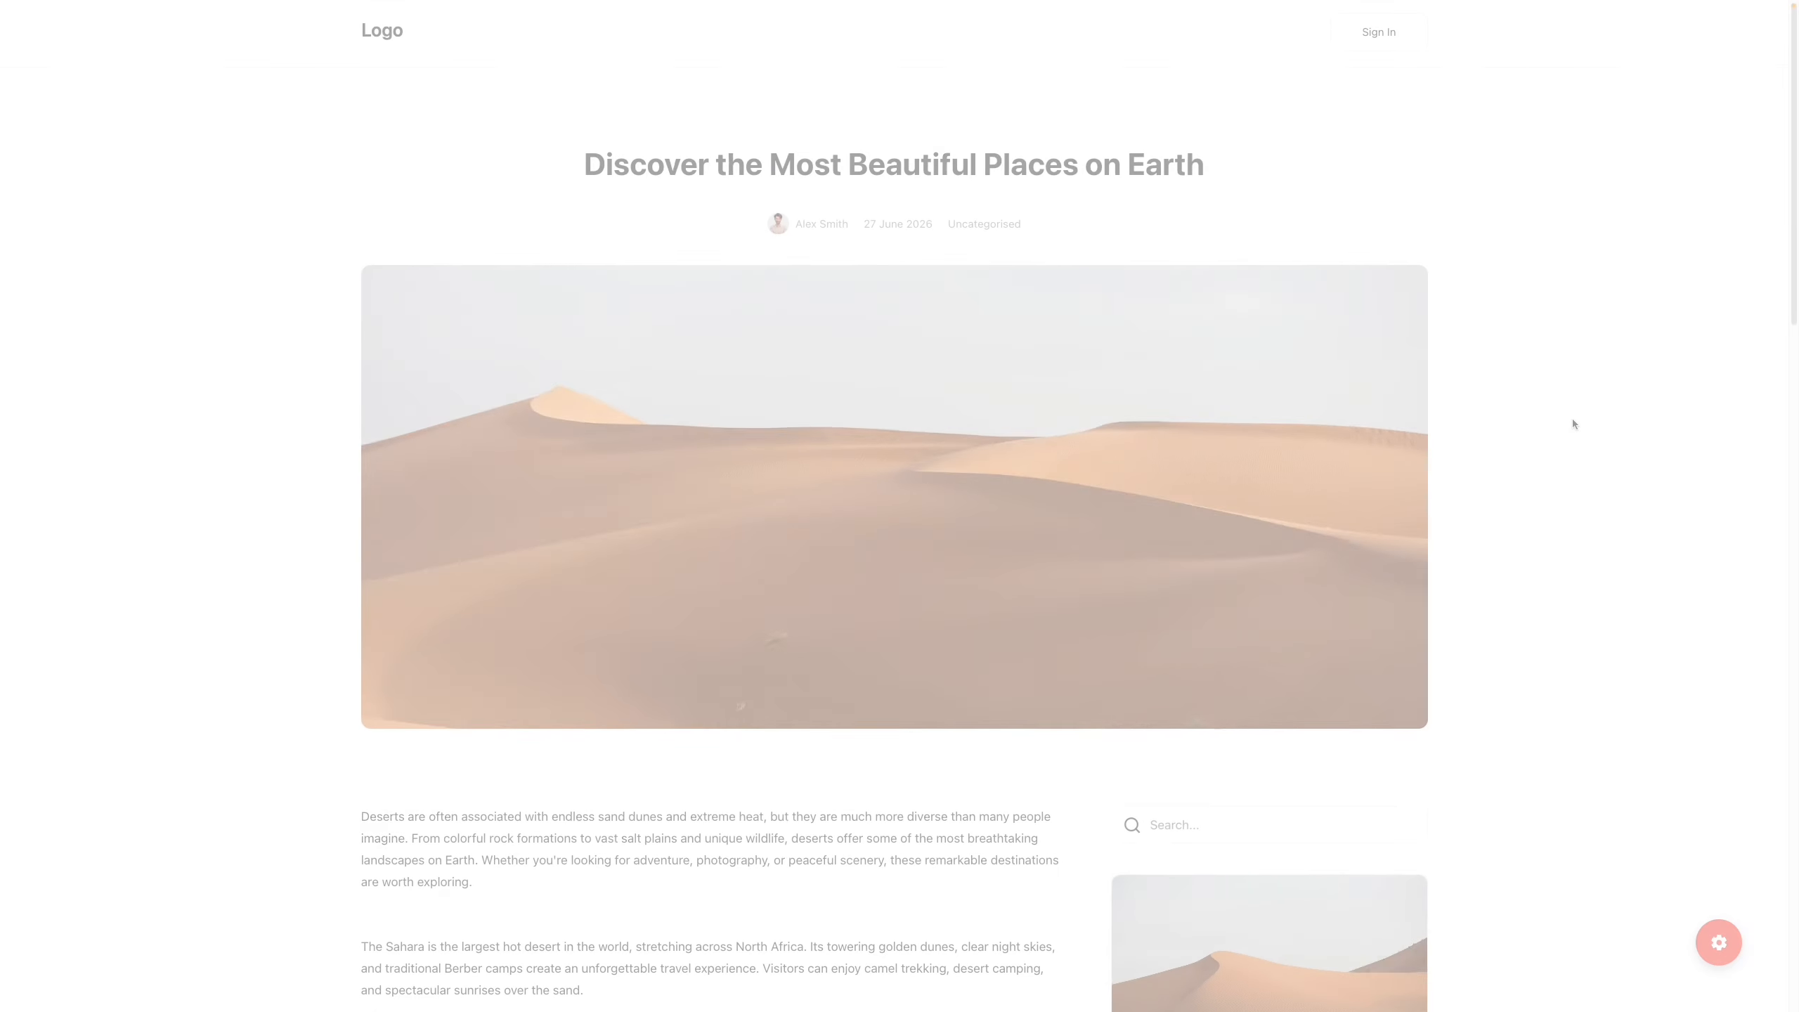
scroll(1571, 423, down, 10)
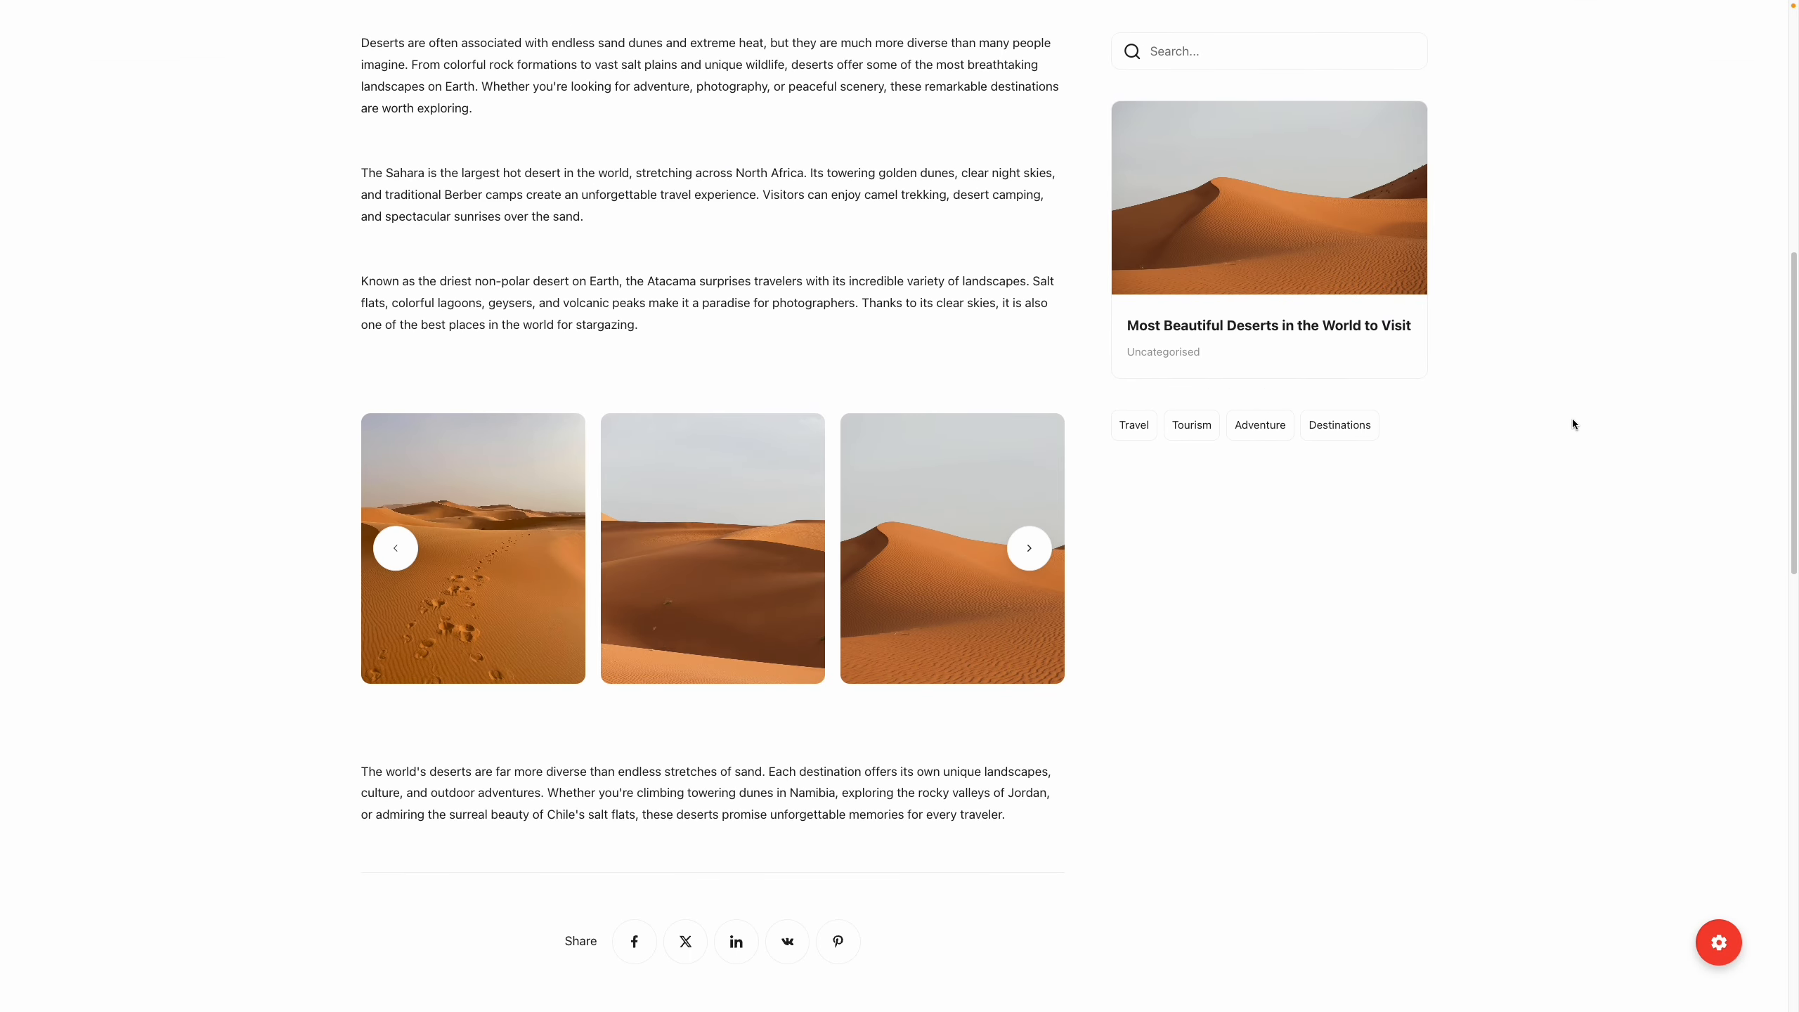
scroll(1571, 423, down, 15)
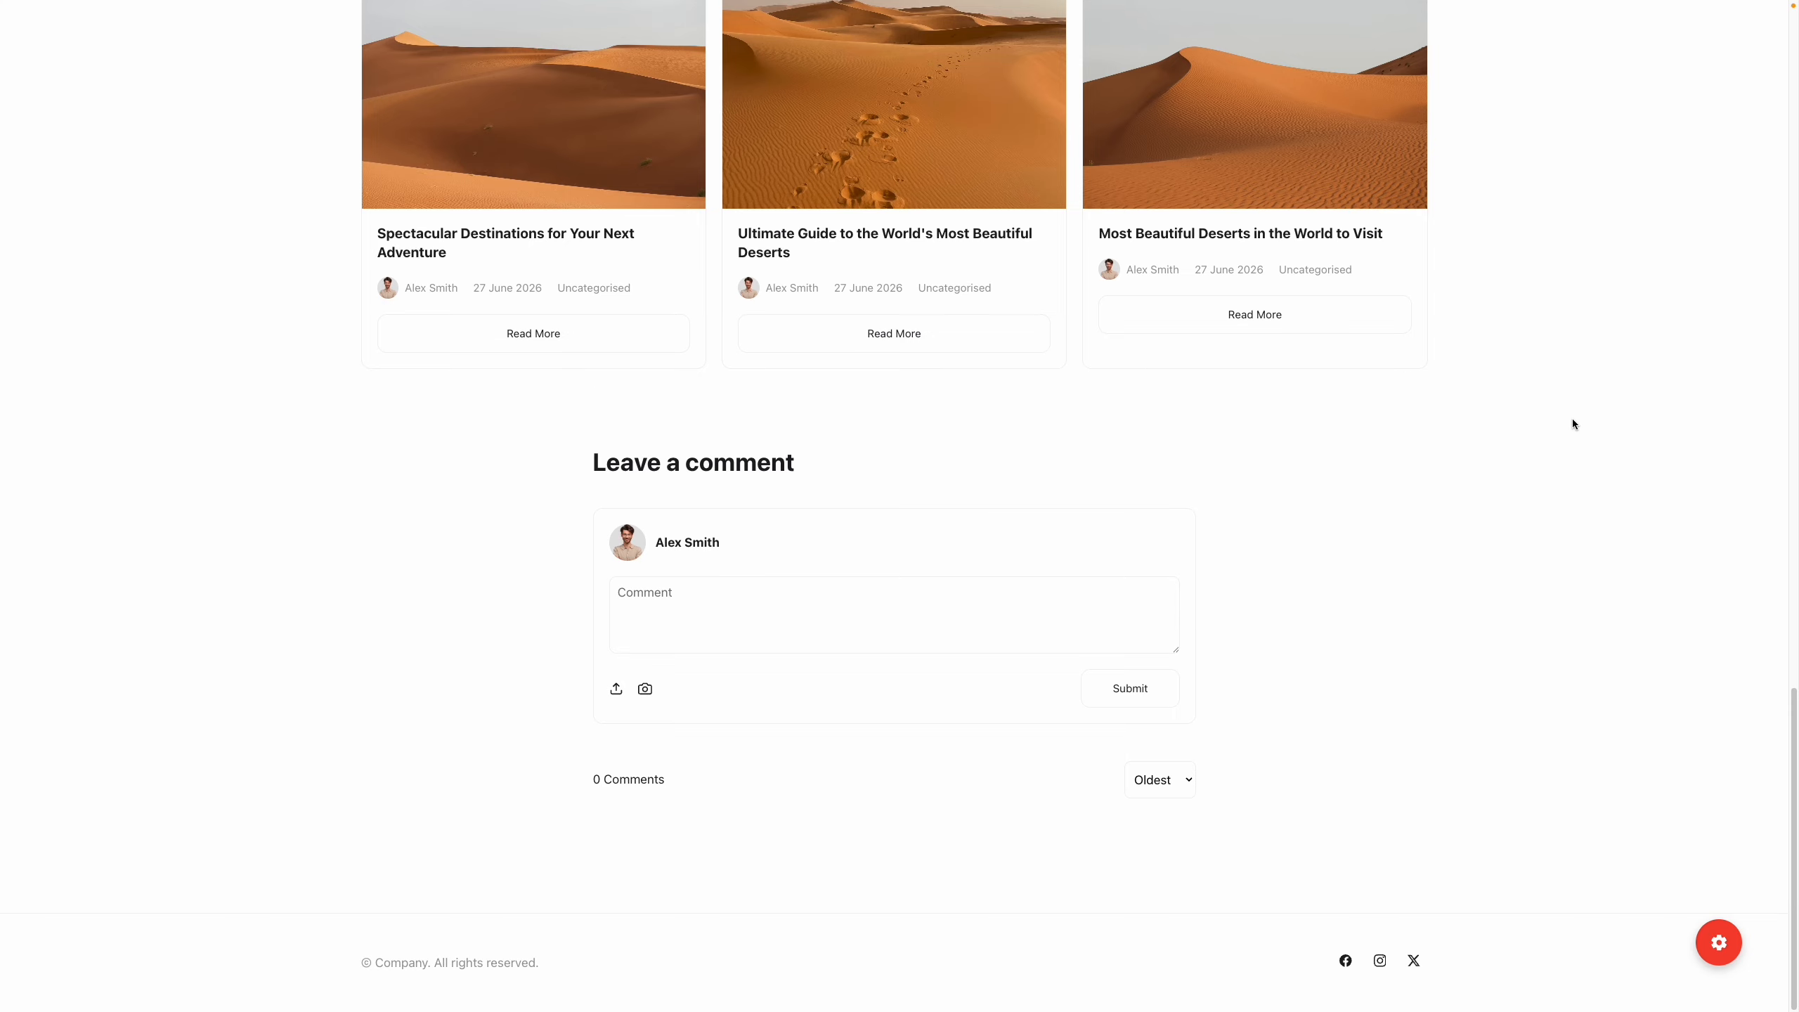
scroll(1572, 422, up, 15)
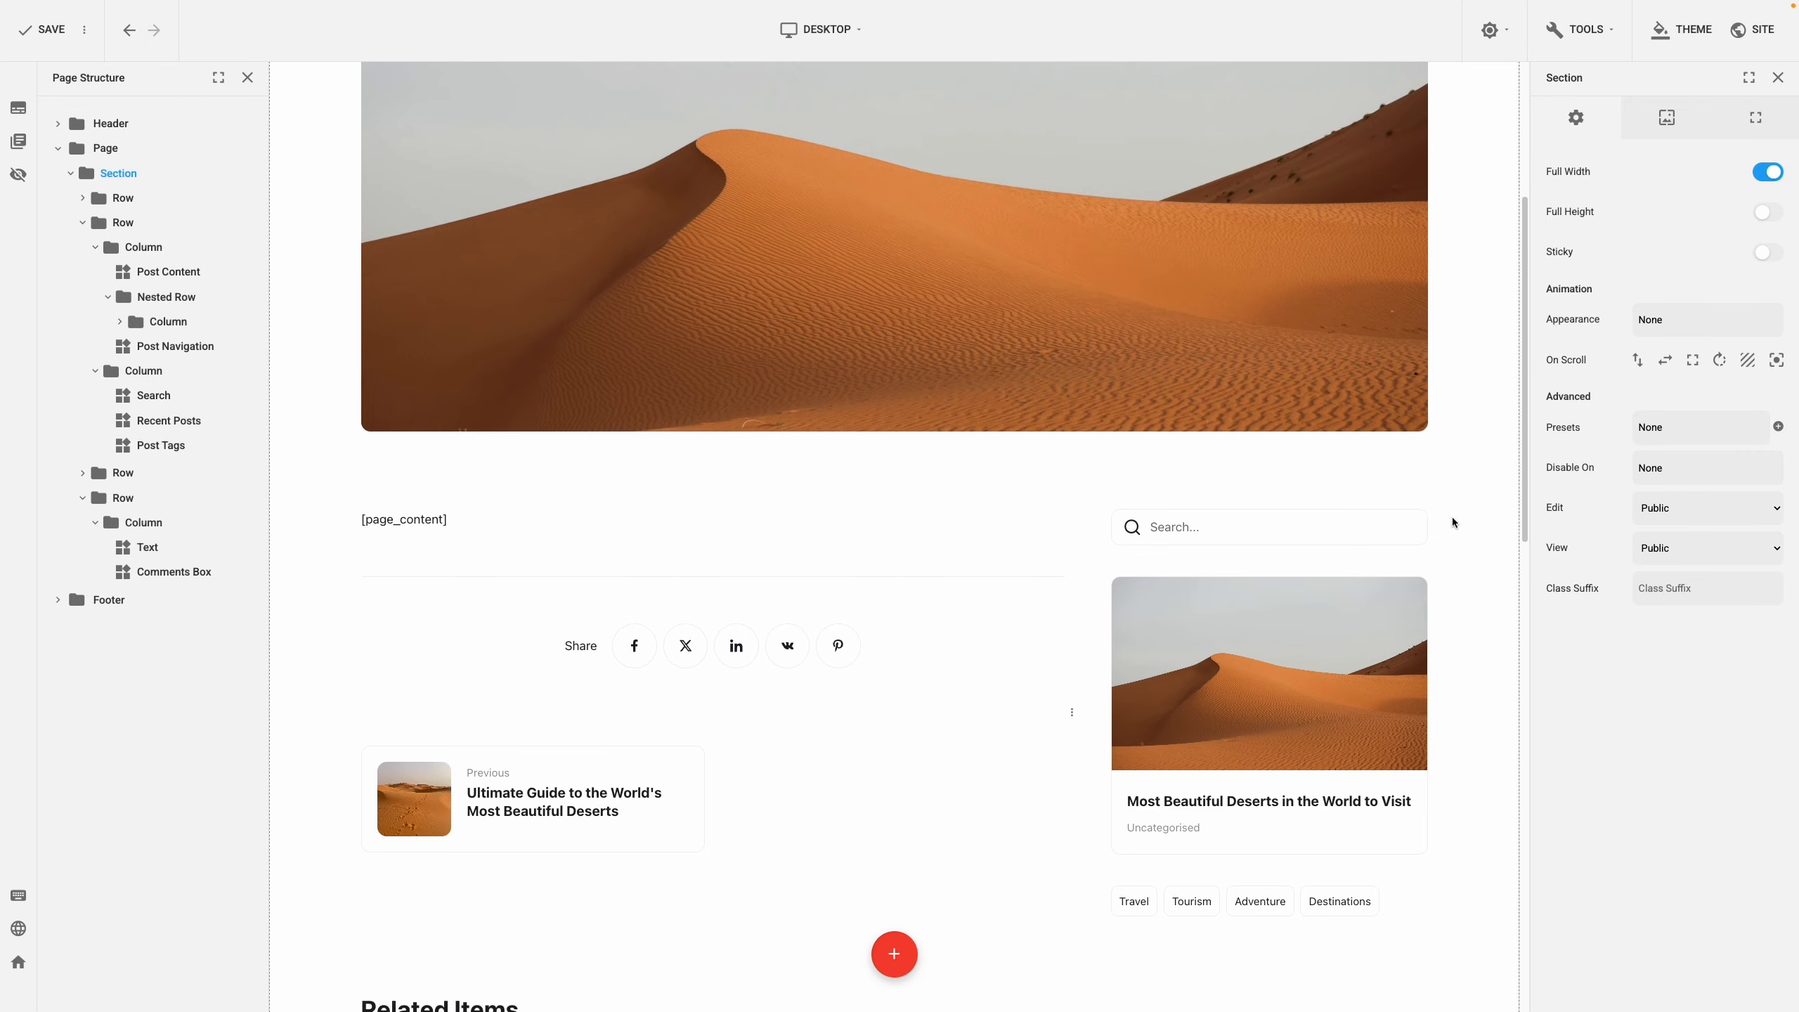
Switch on Sticky for the sidebar column with an Offset of 50
scroll(1451, 522, down, 5)
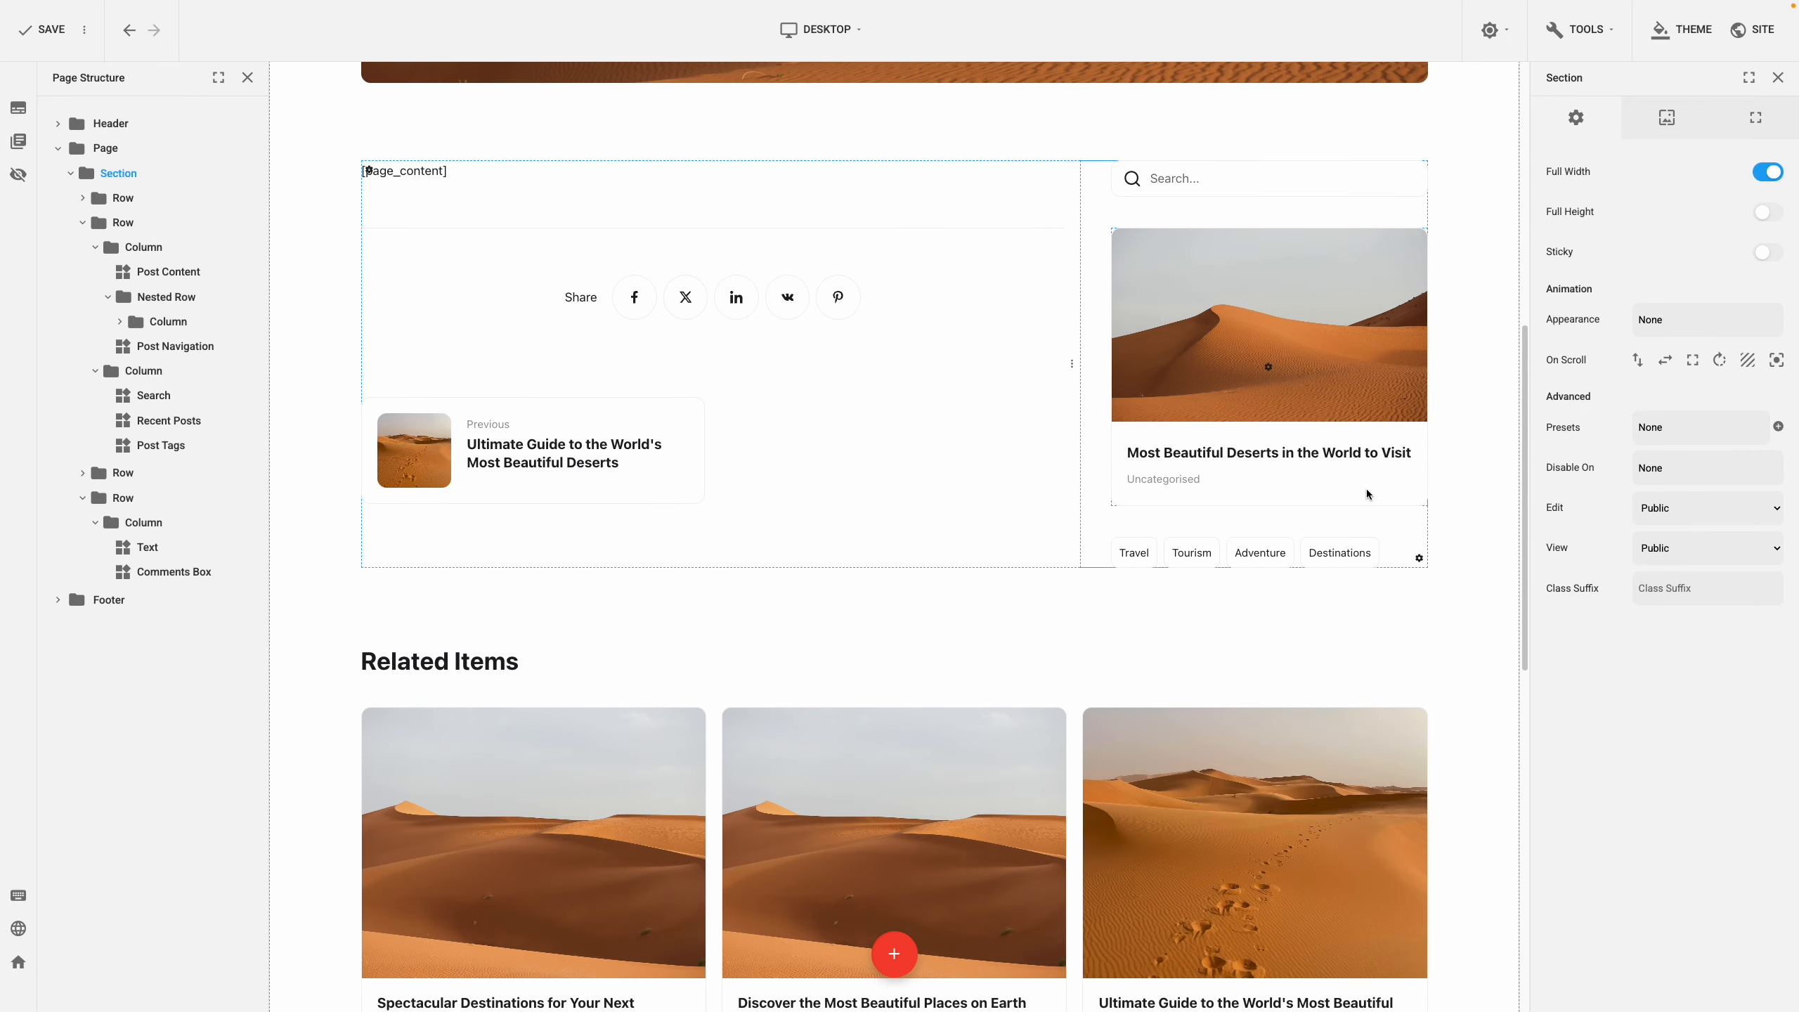
click(1420, 560)
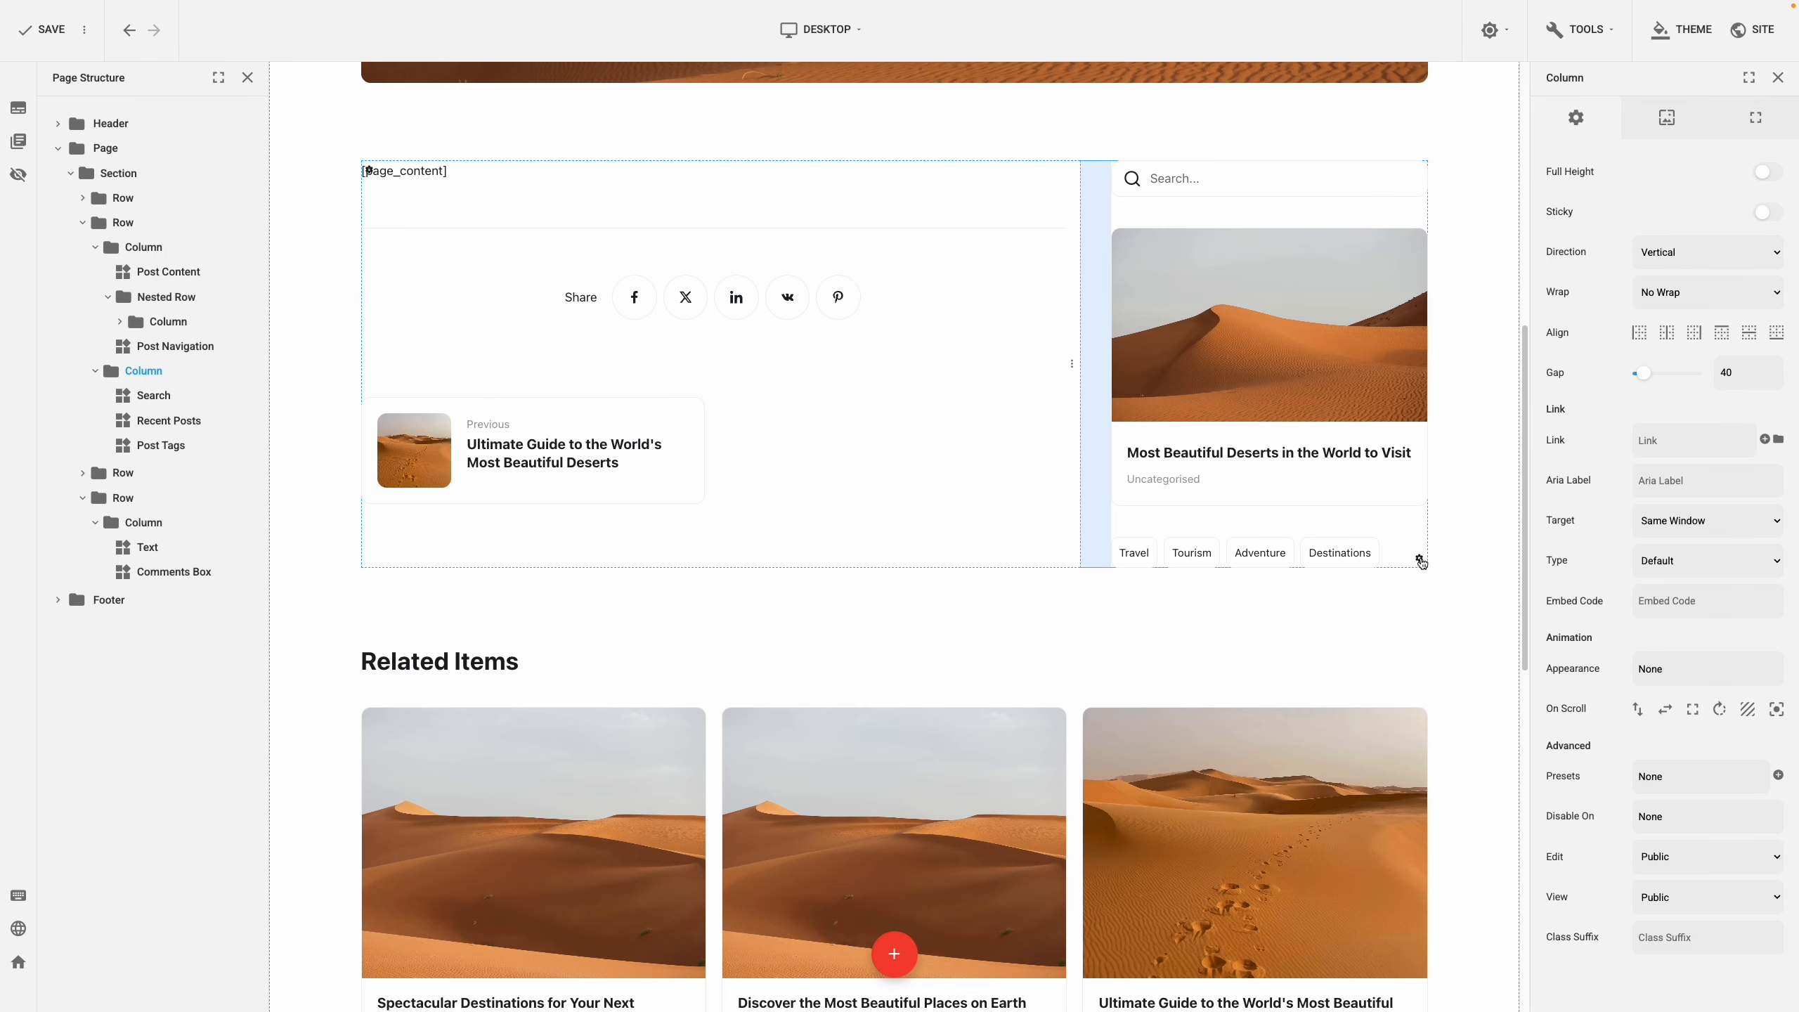
click(1771, 214)
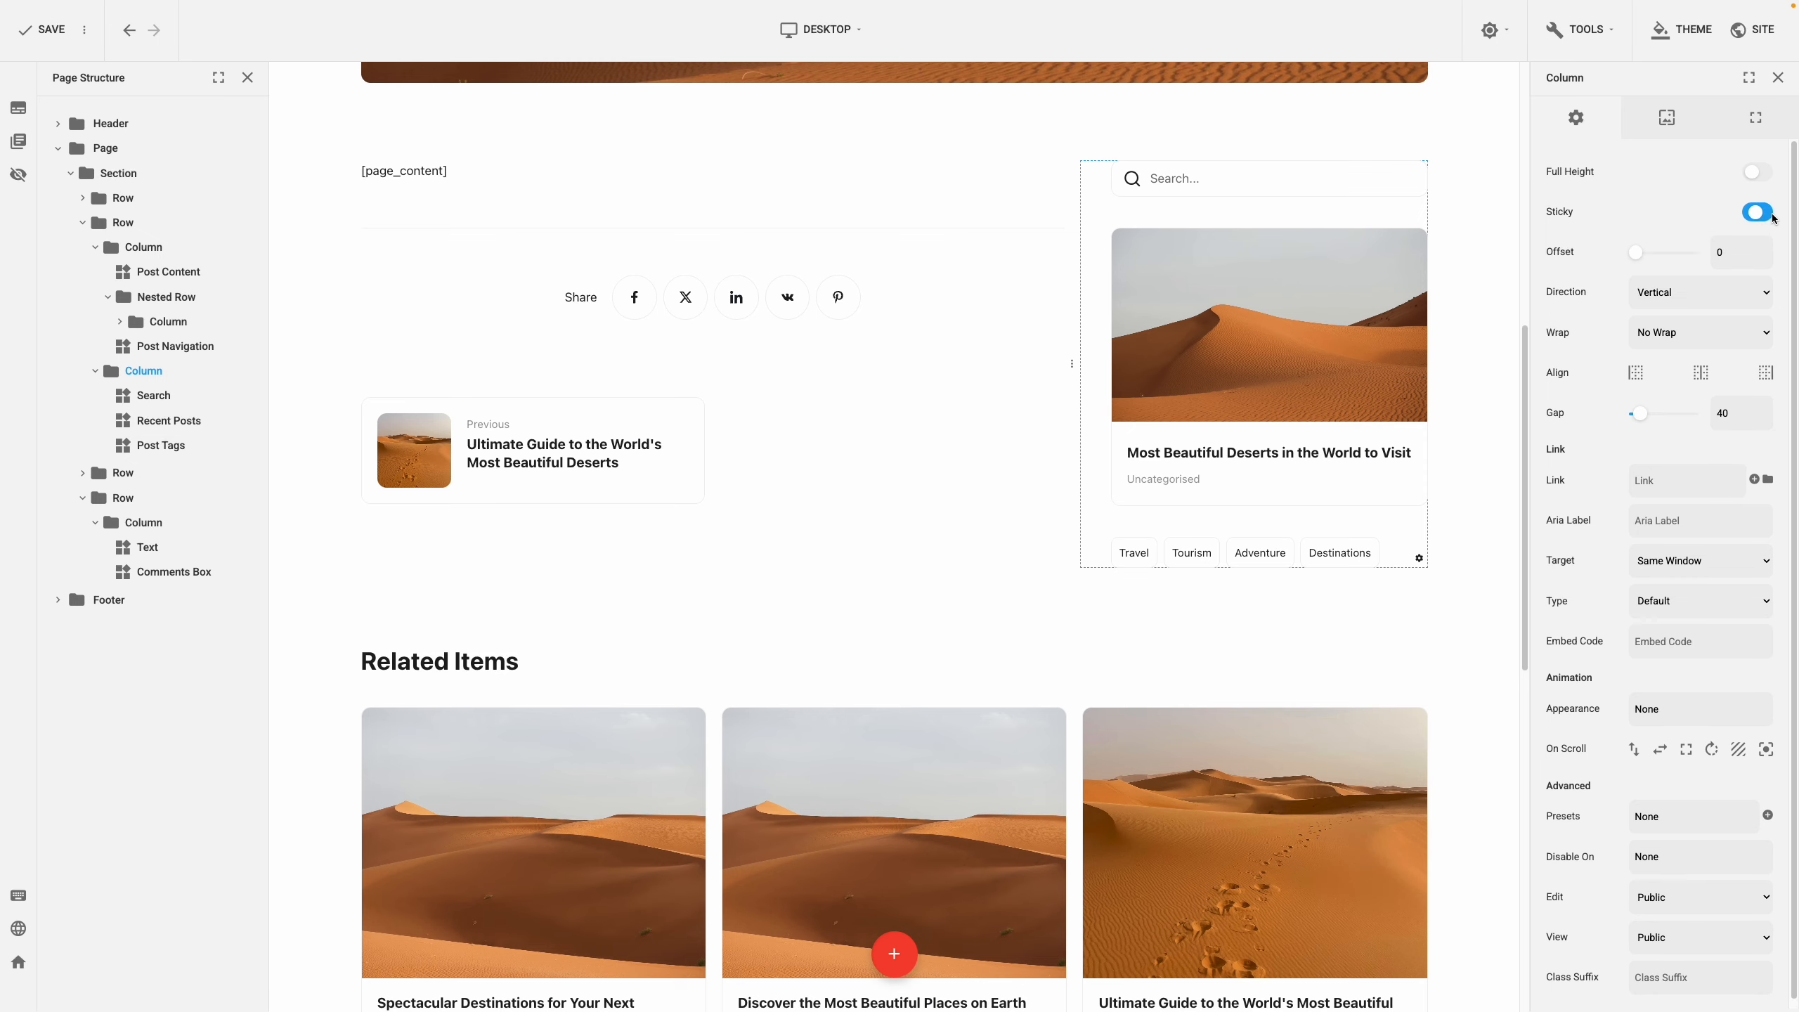
click(1728, 252)
text(50)
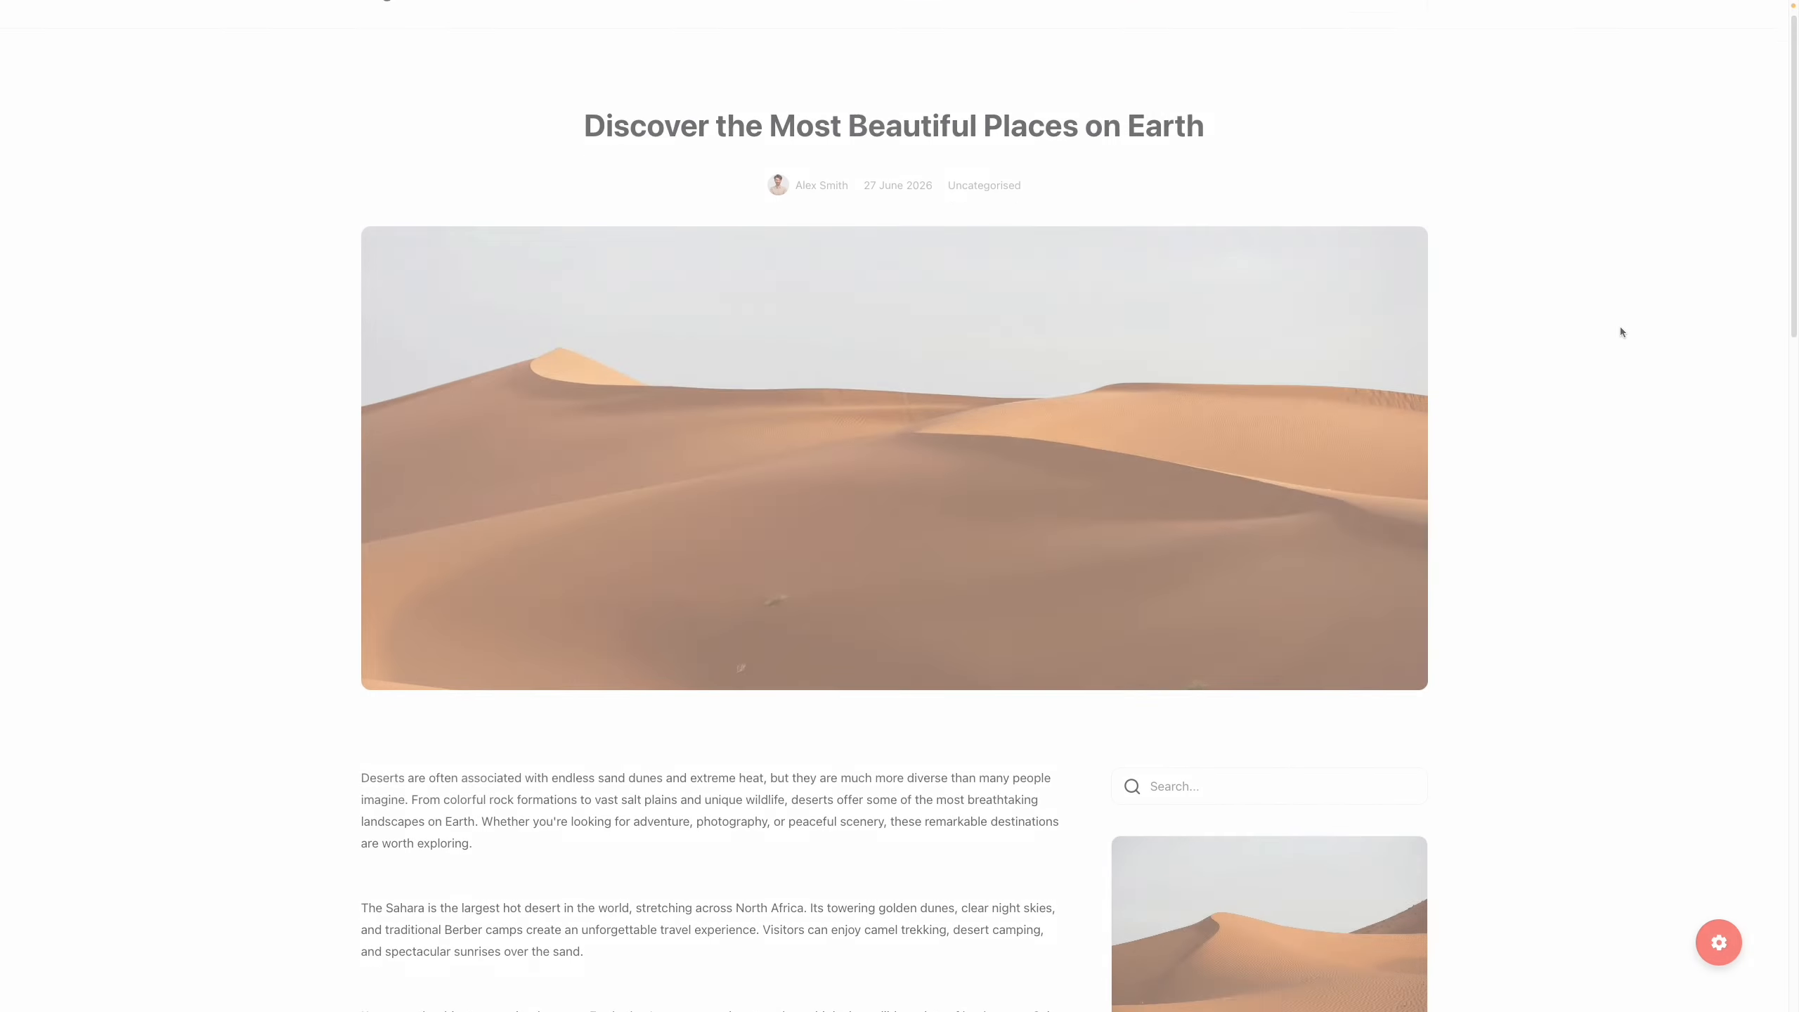
Scroll down and up through the desert post preview to check the sidebar stays in view
scroll(1622, 332, down, 12)
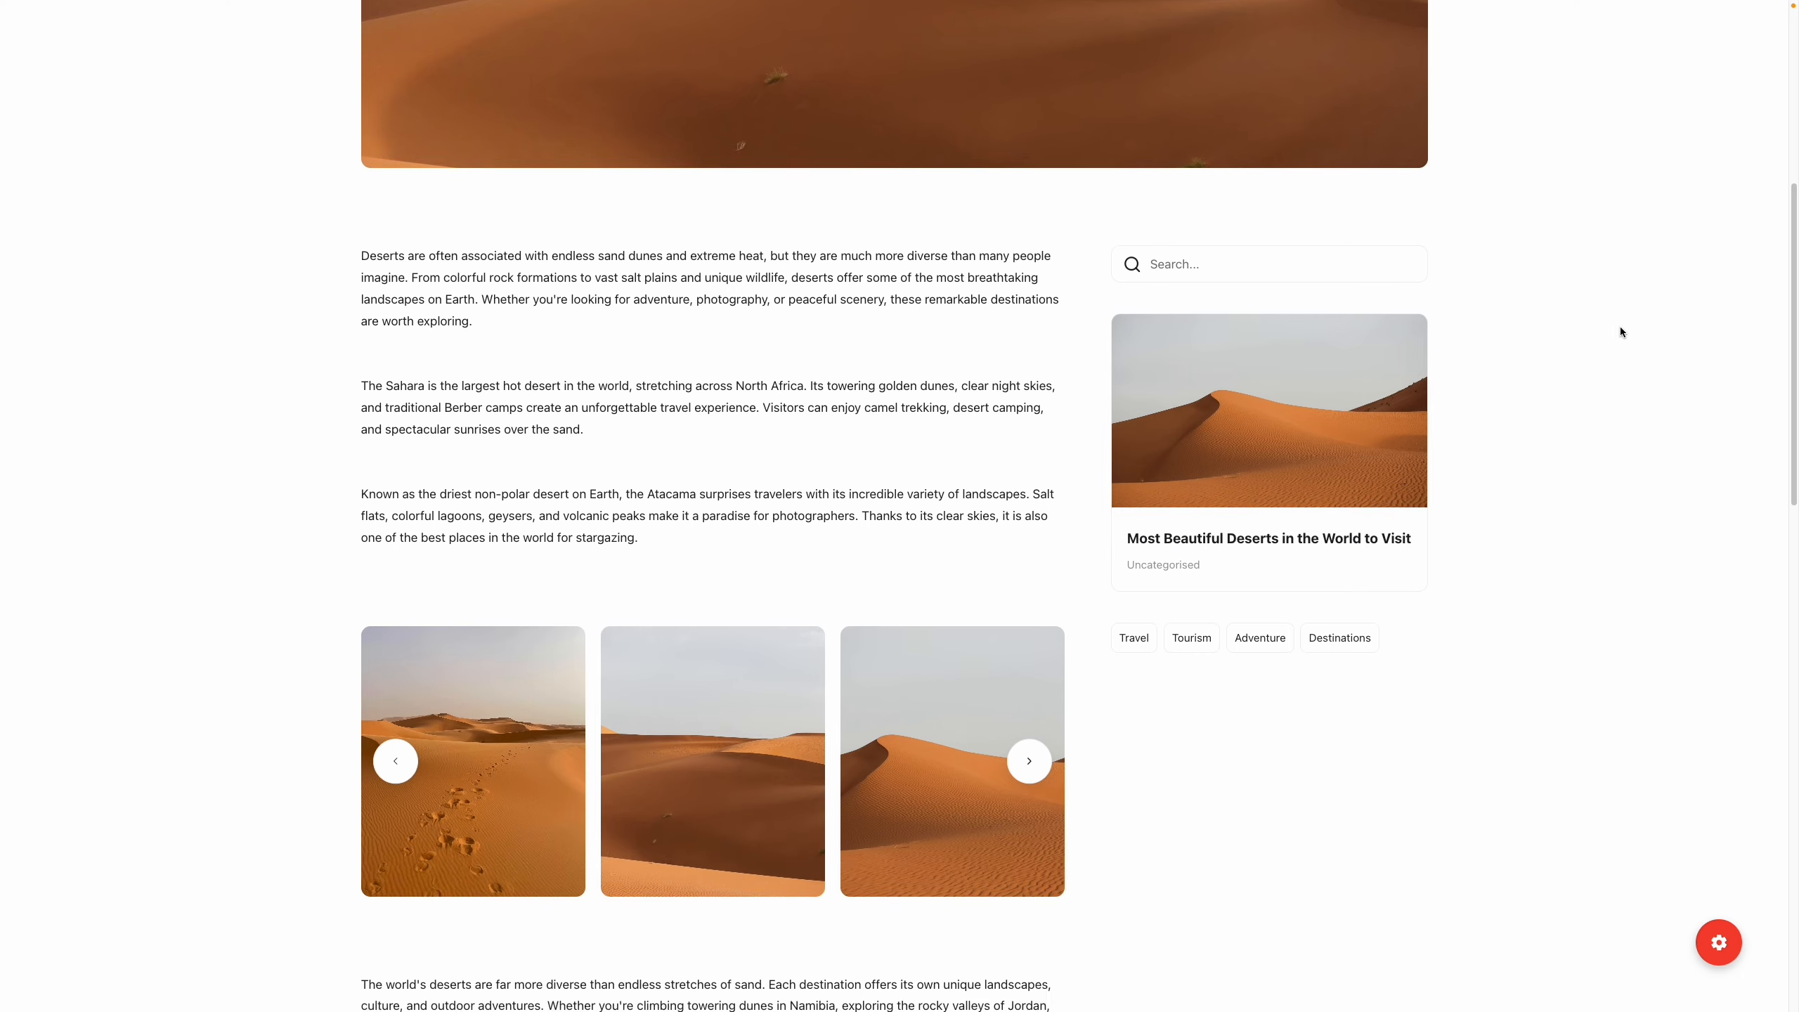
scroll(1622, 332, down, 4)
scroll(1622, 332, up, 9)
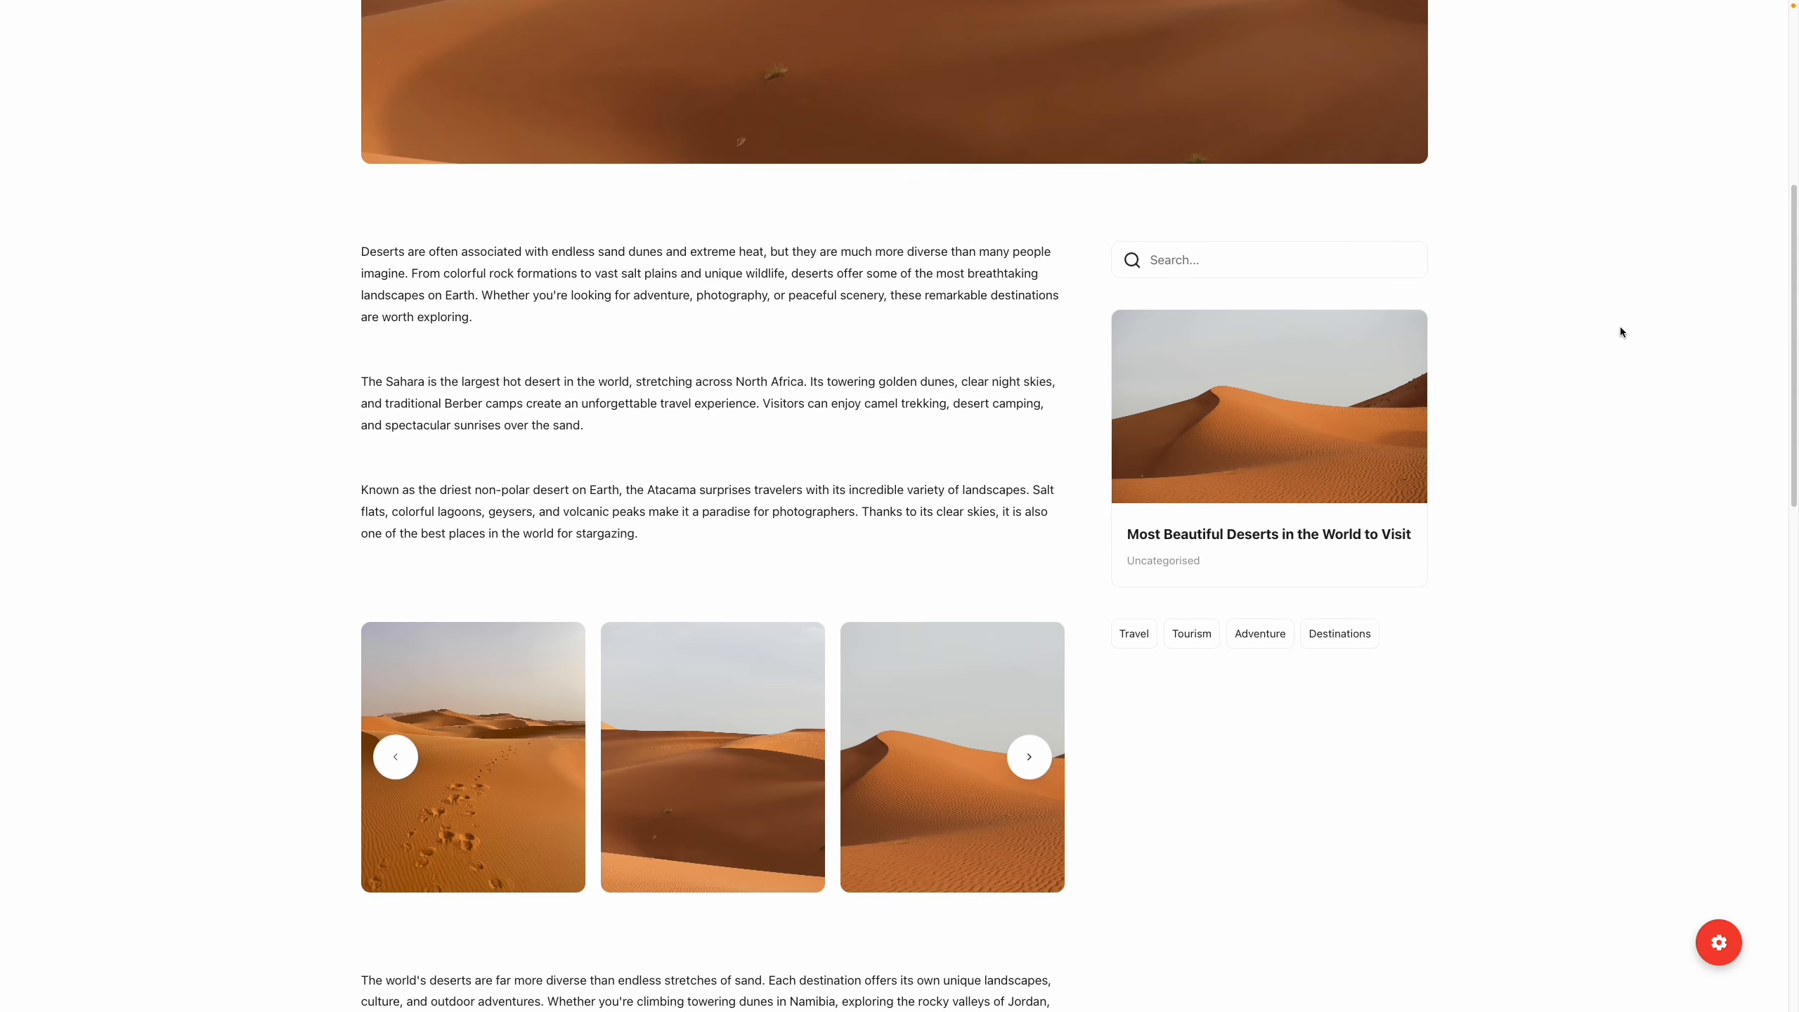
scroll(1621, 332, down, 3)
scroll(1621, 332, down, 11)
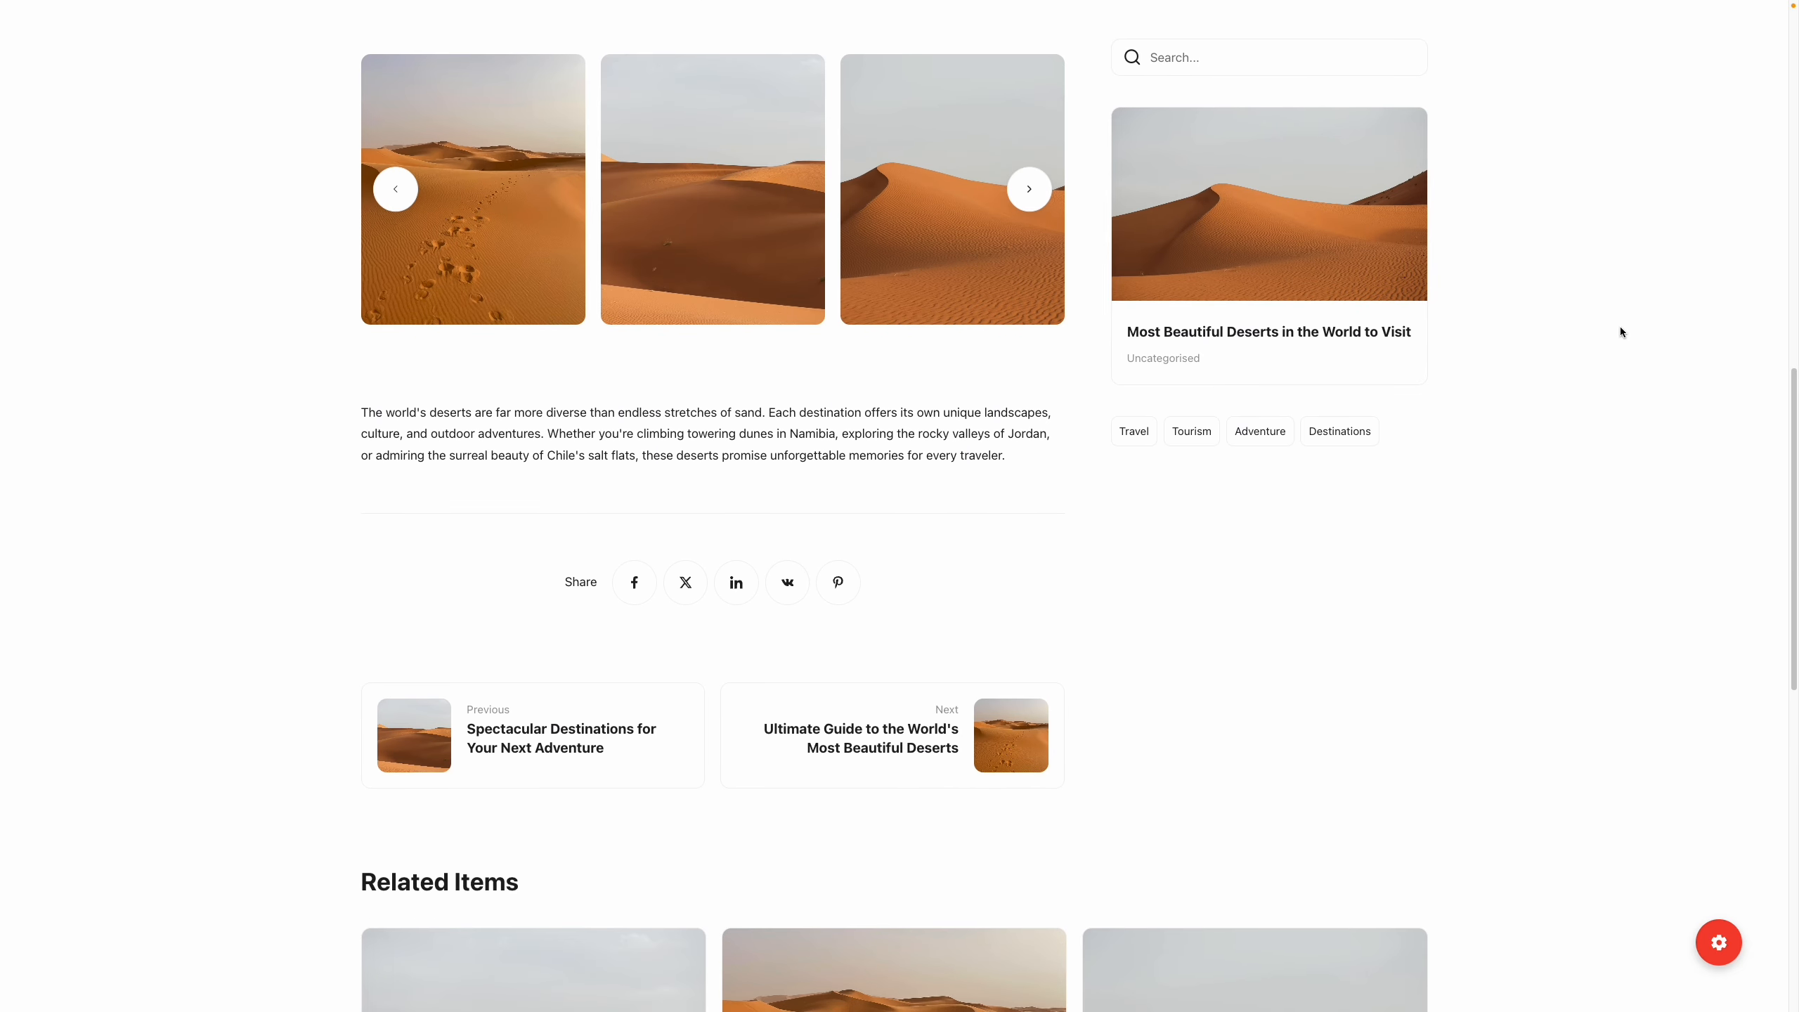
scroll(1621, 332, down, 9)
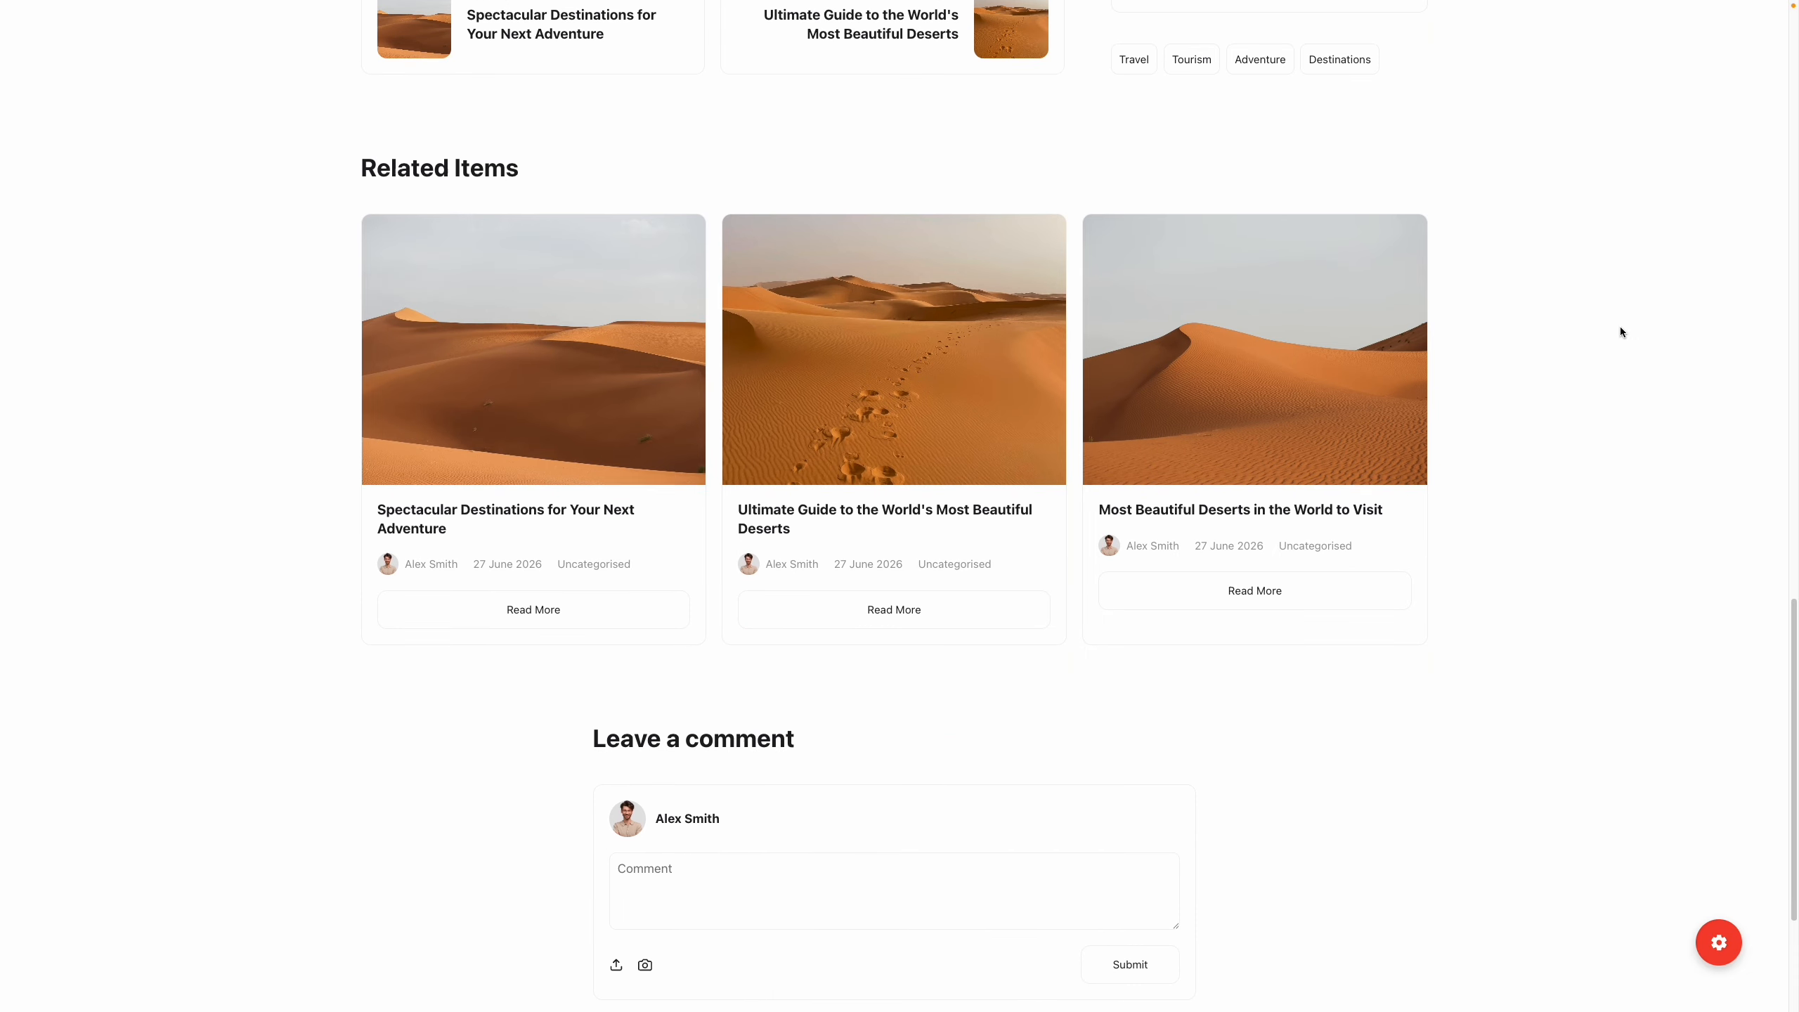
scroll(1621, 331, up, 11)
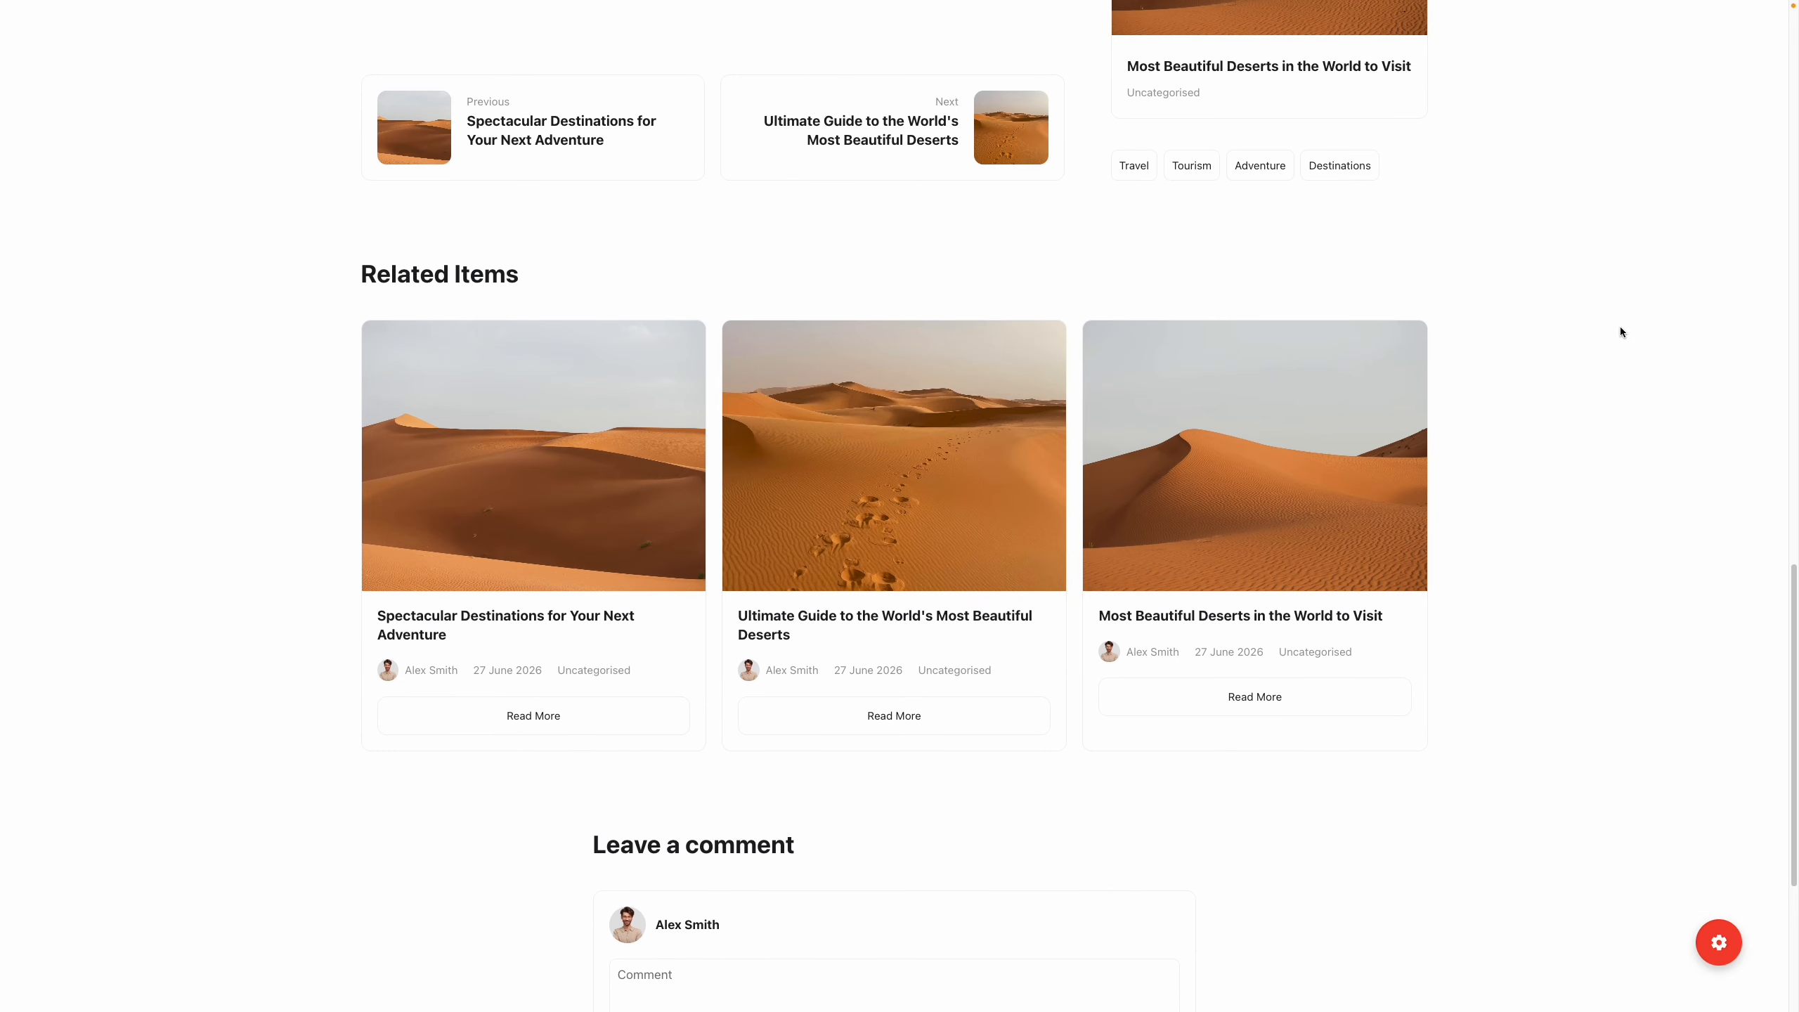
scroll(1620, 331, up, 11)
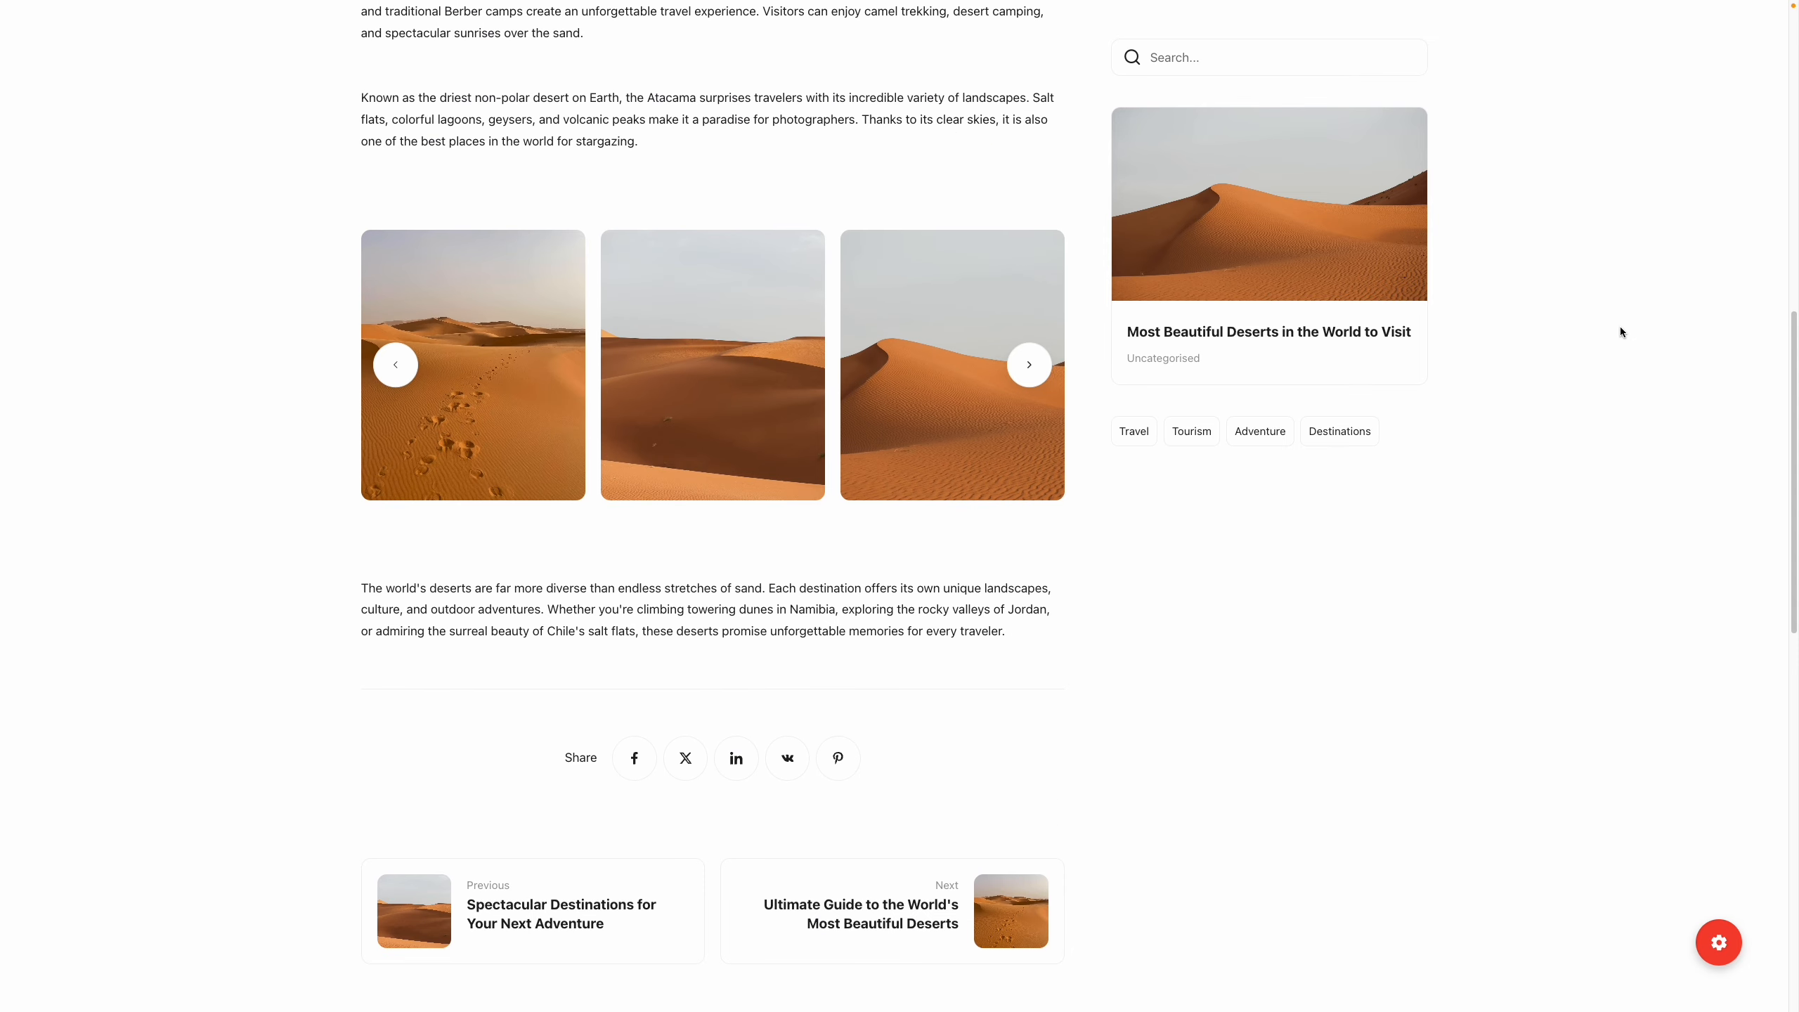
scroll(1621, 331, up, 8)
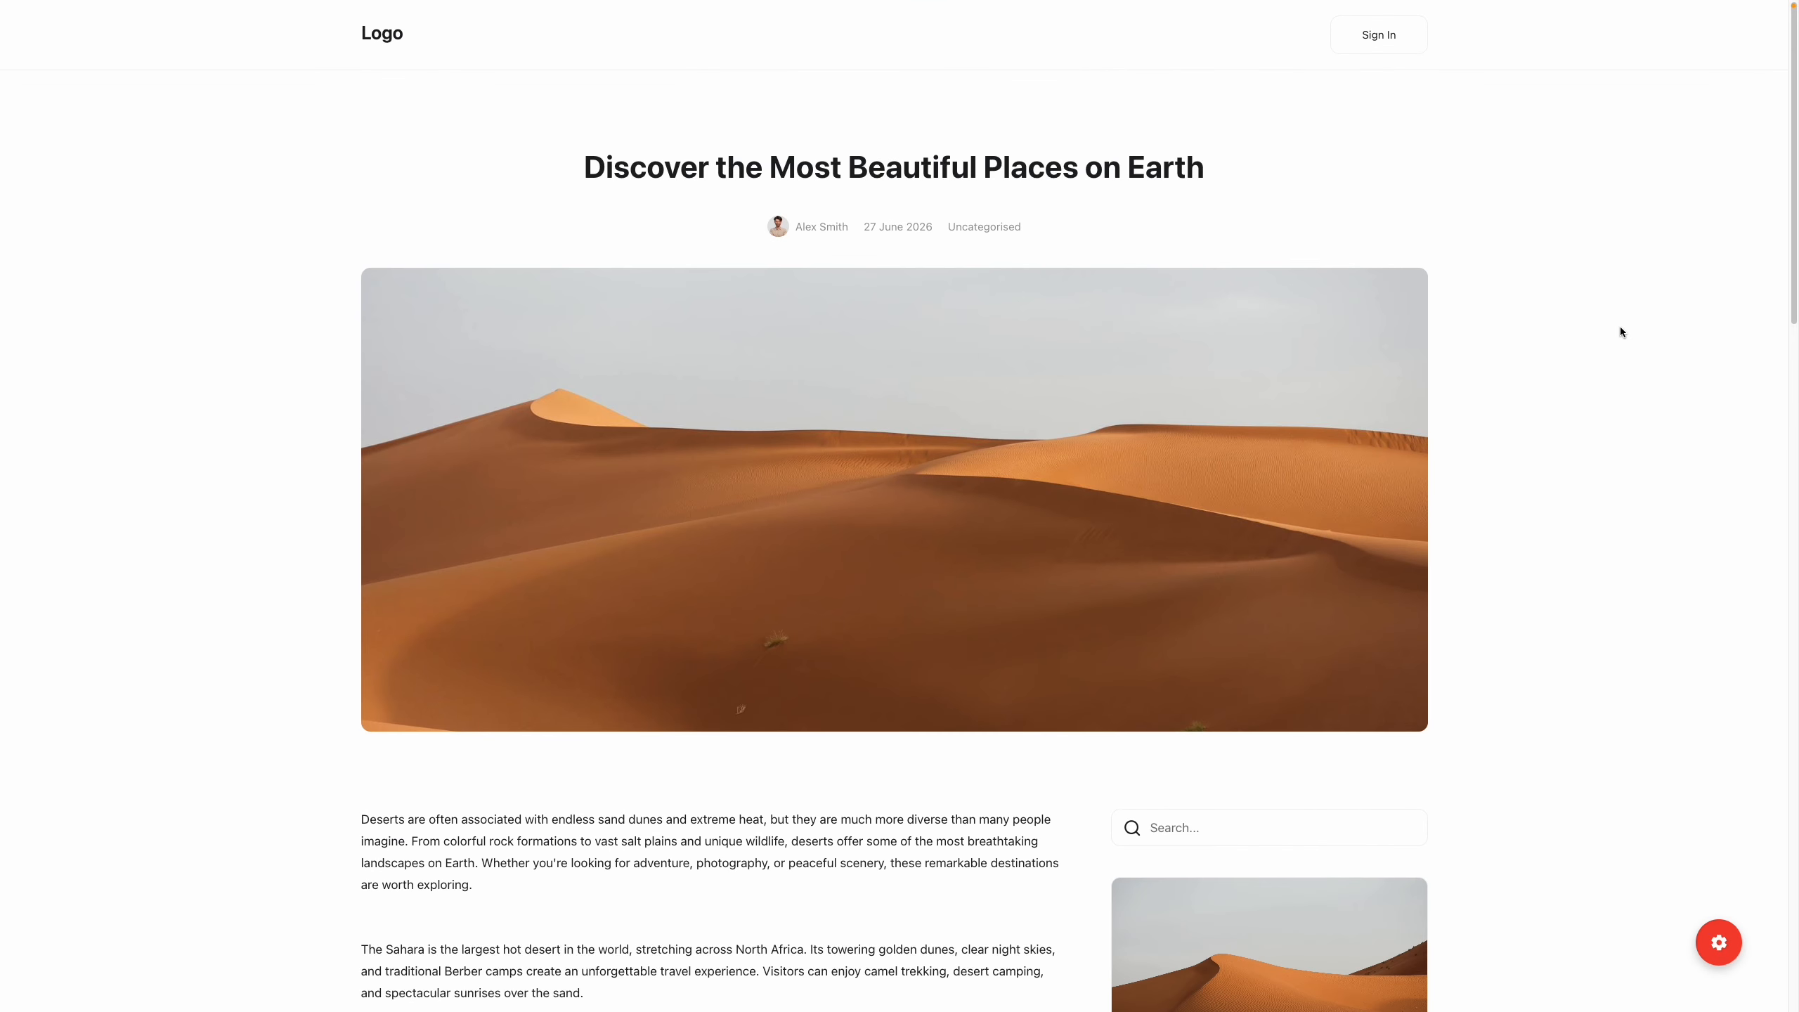
scroll(1621, 332, down, 10)
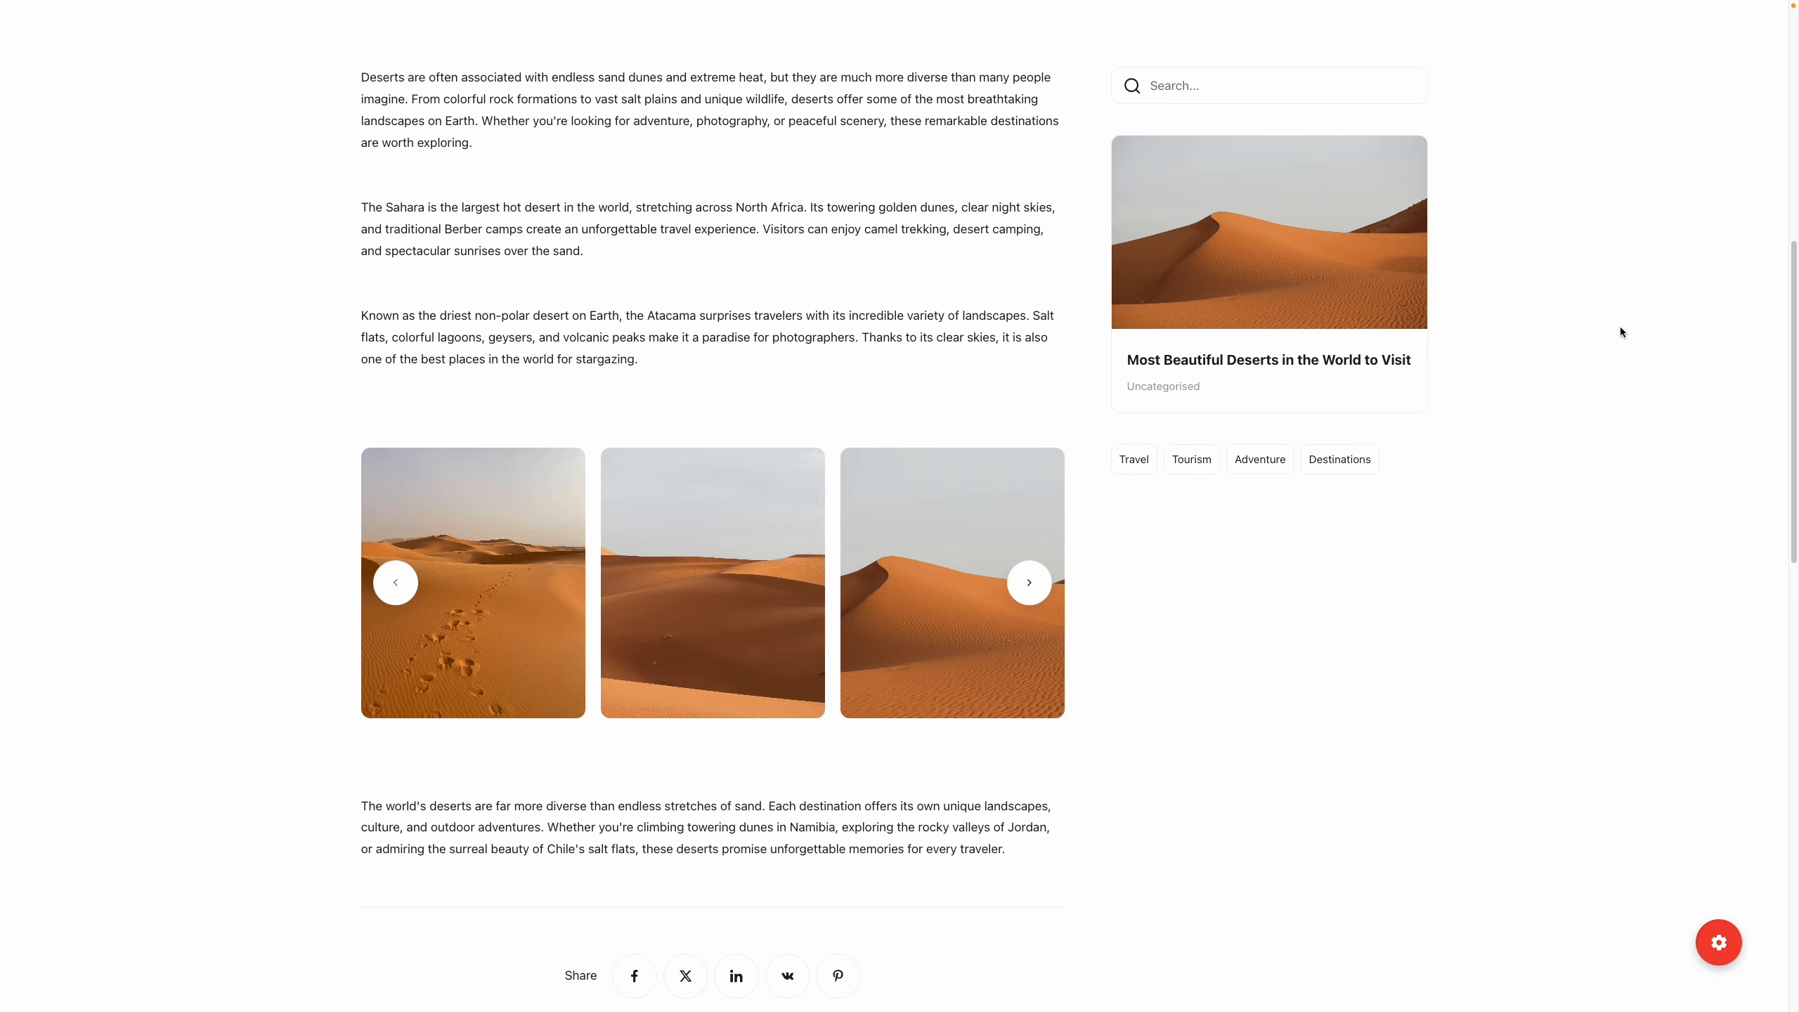
scroll(1621, 331, down, 4)
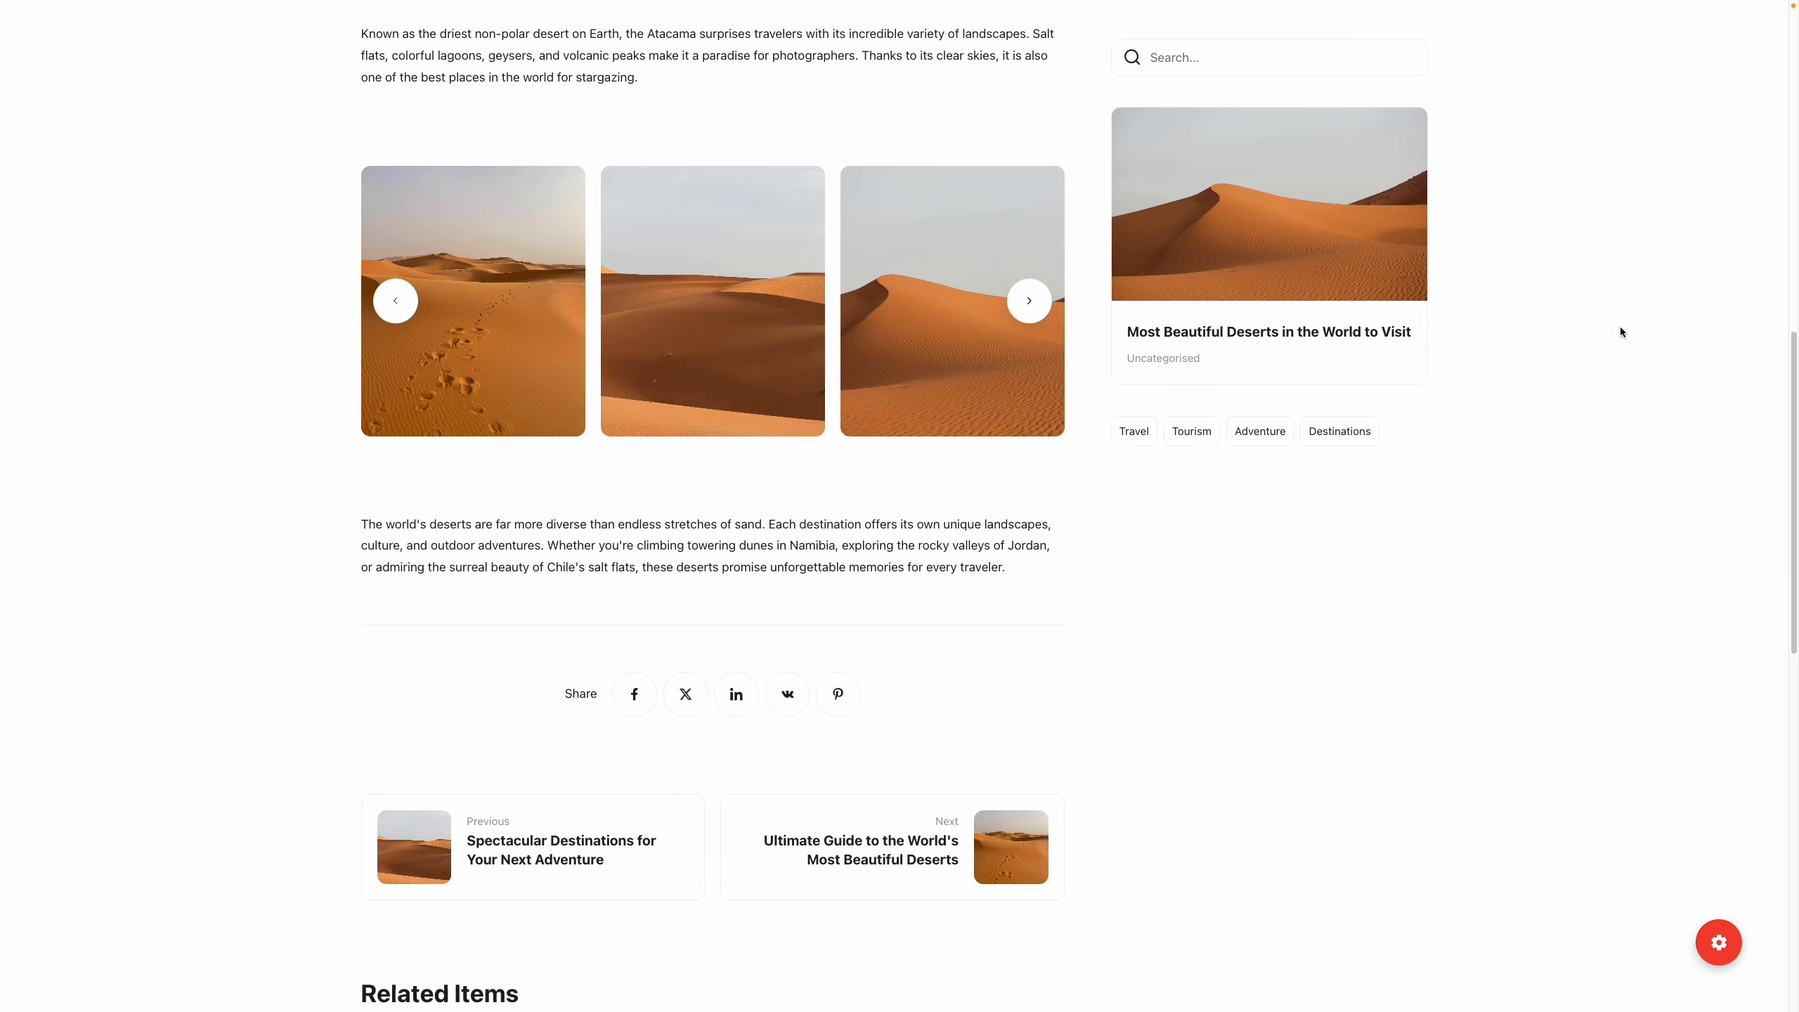
scroll(1621, 332, down, 6)
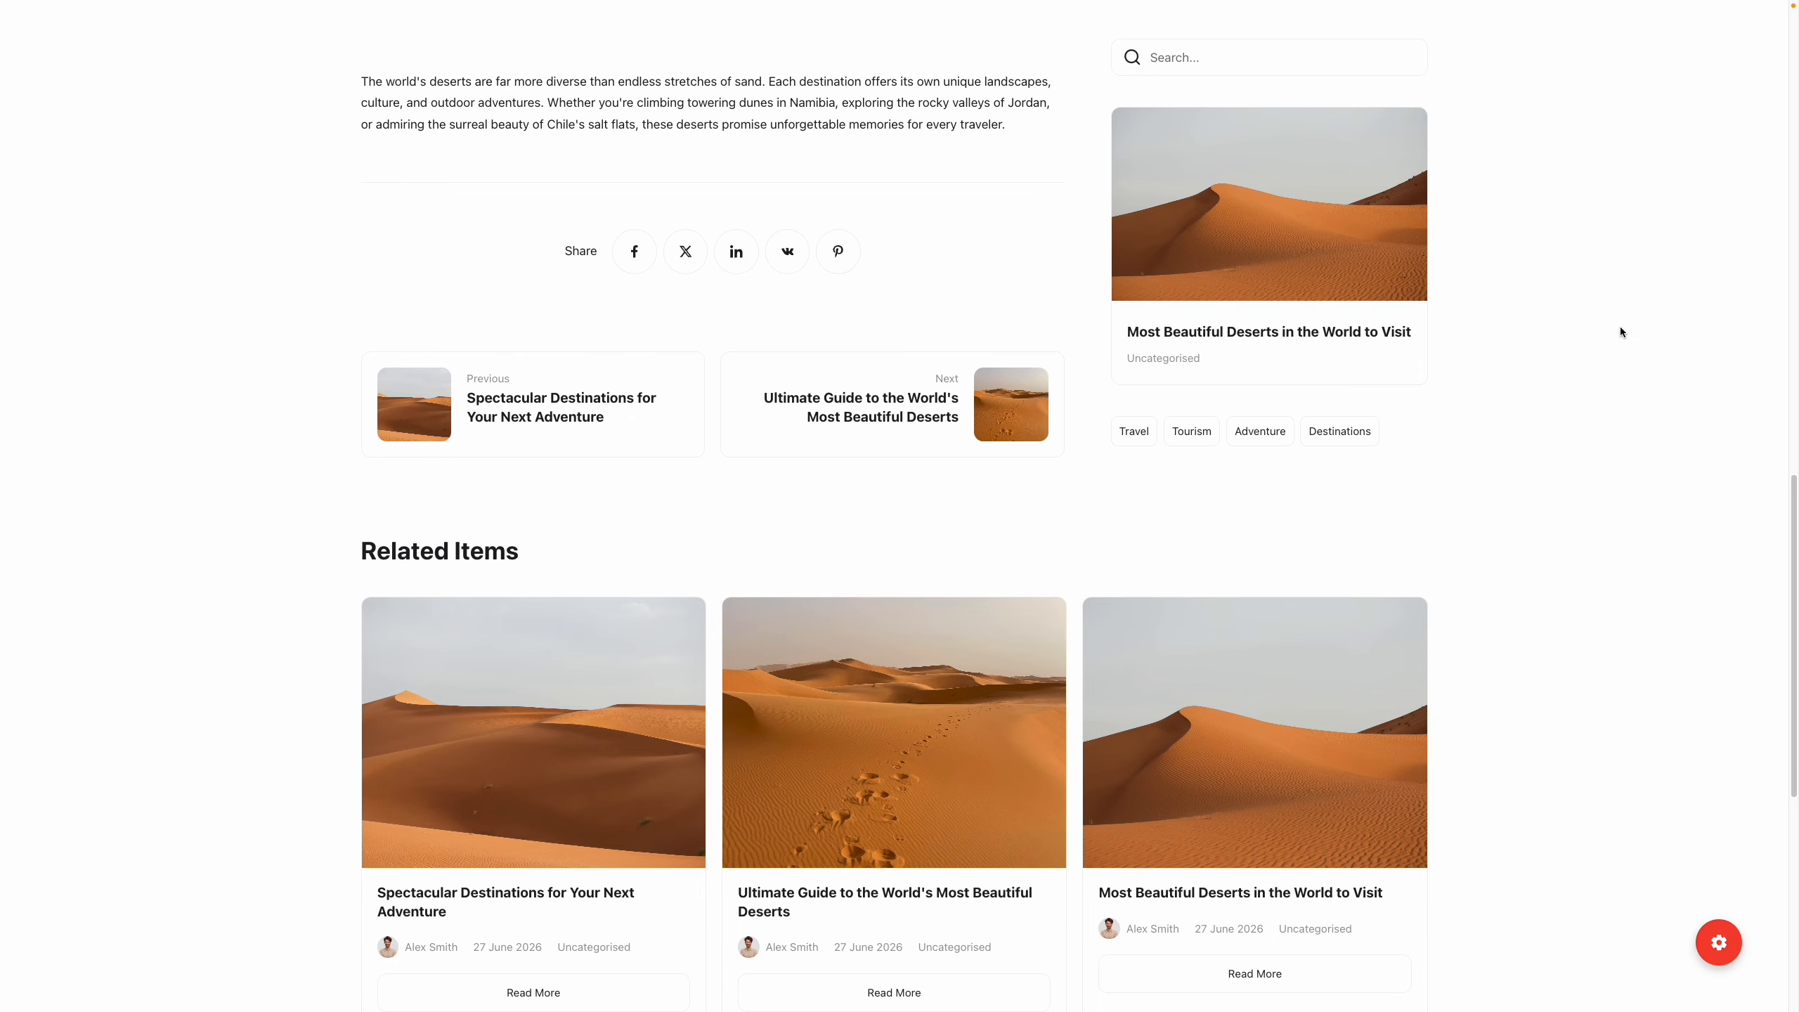
scroll(1619, 331, up, 6)
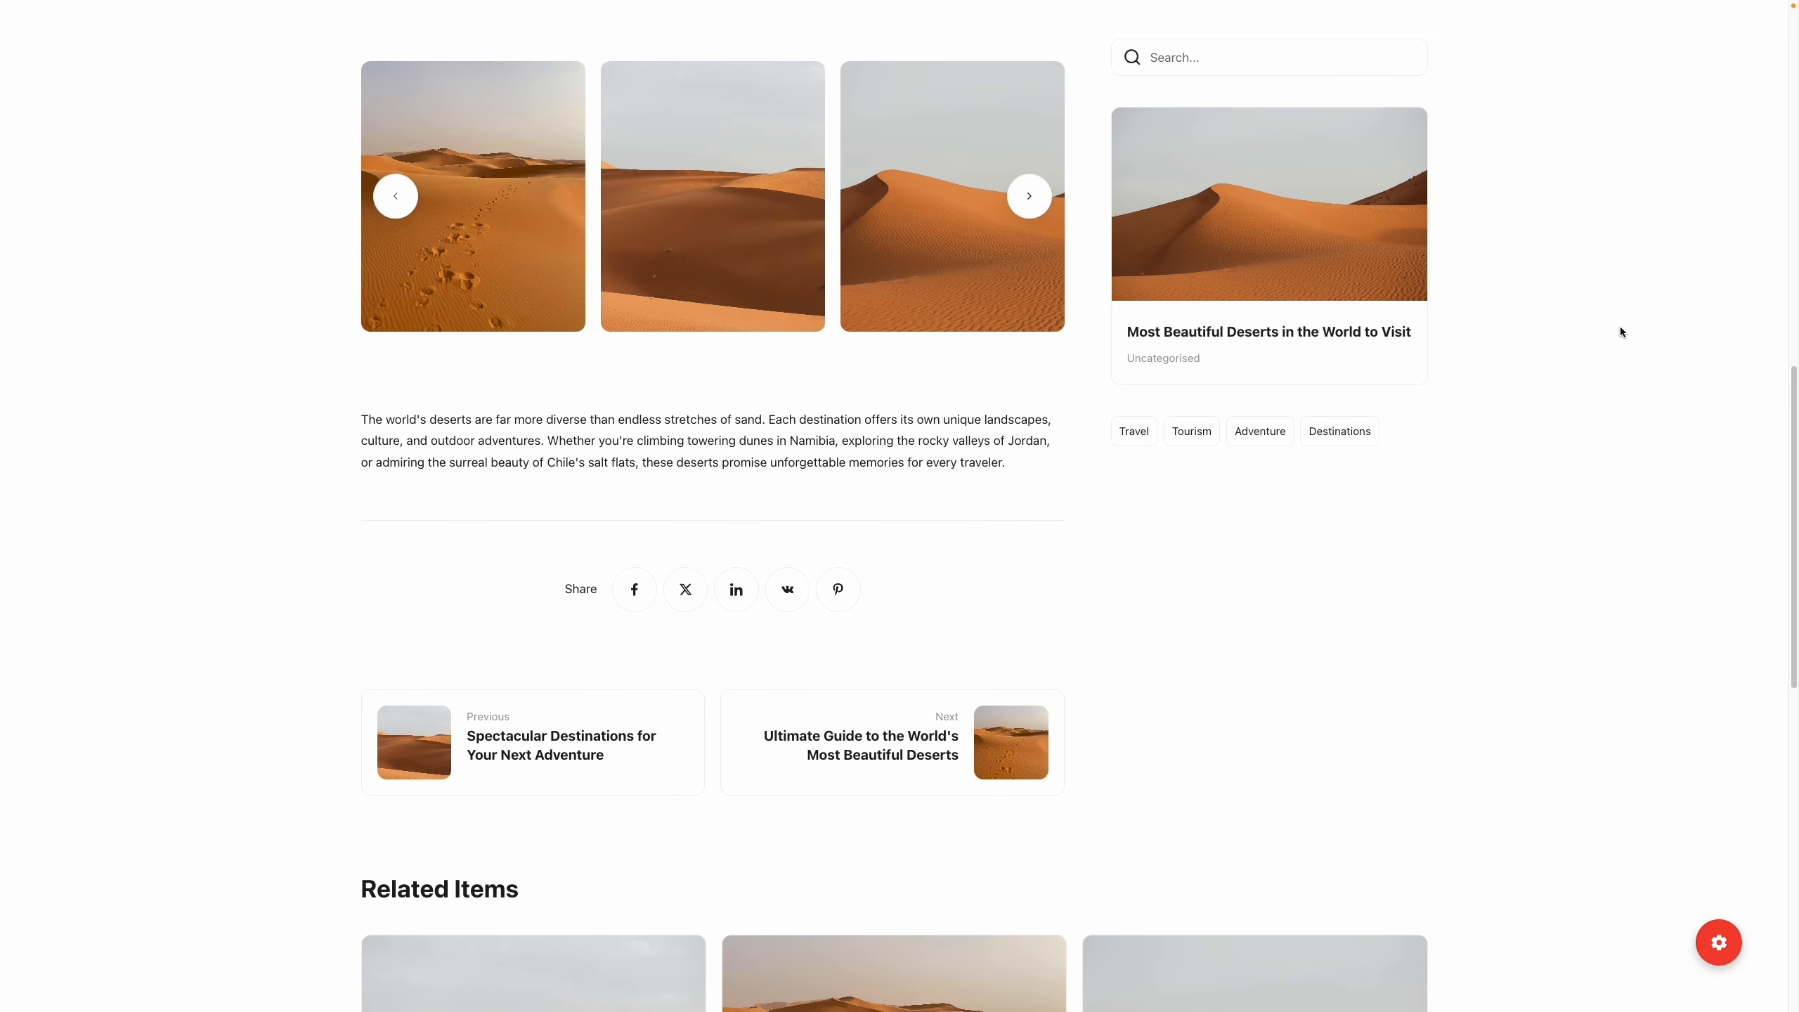
scroll(1621, 331, up, 7)
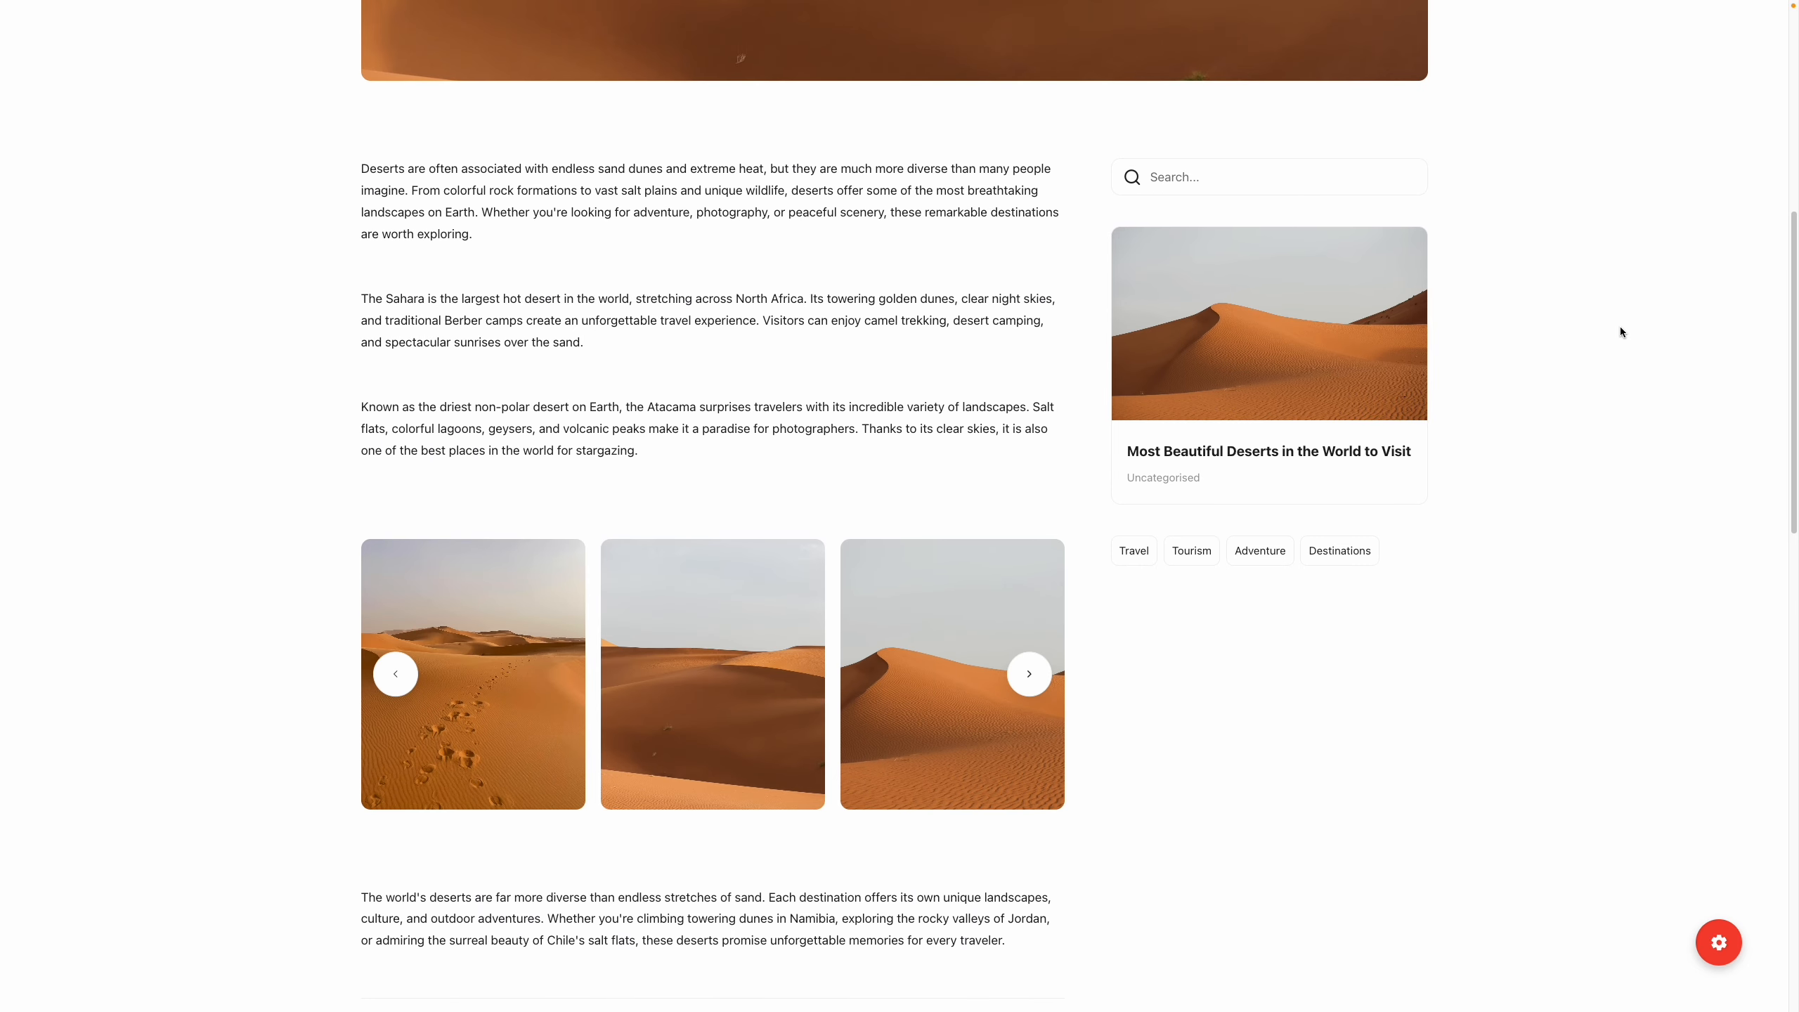
scroll(1621, 332, up, 7)
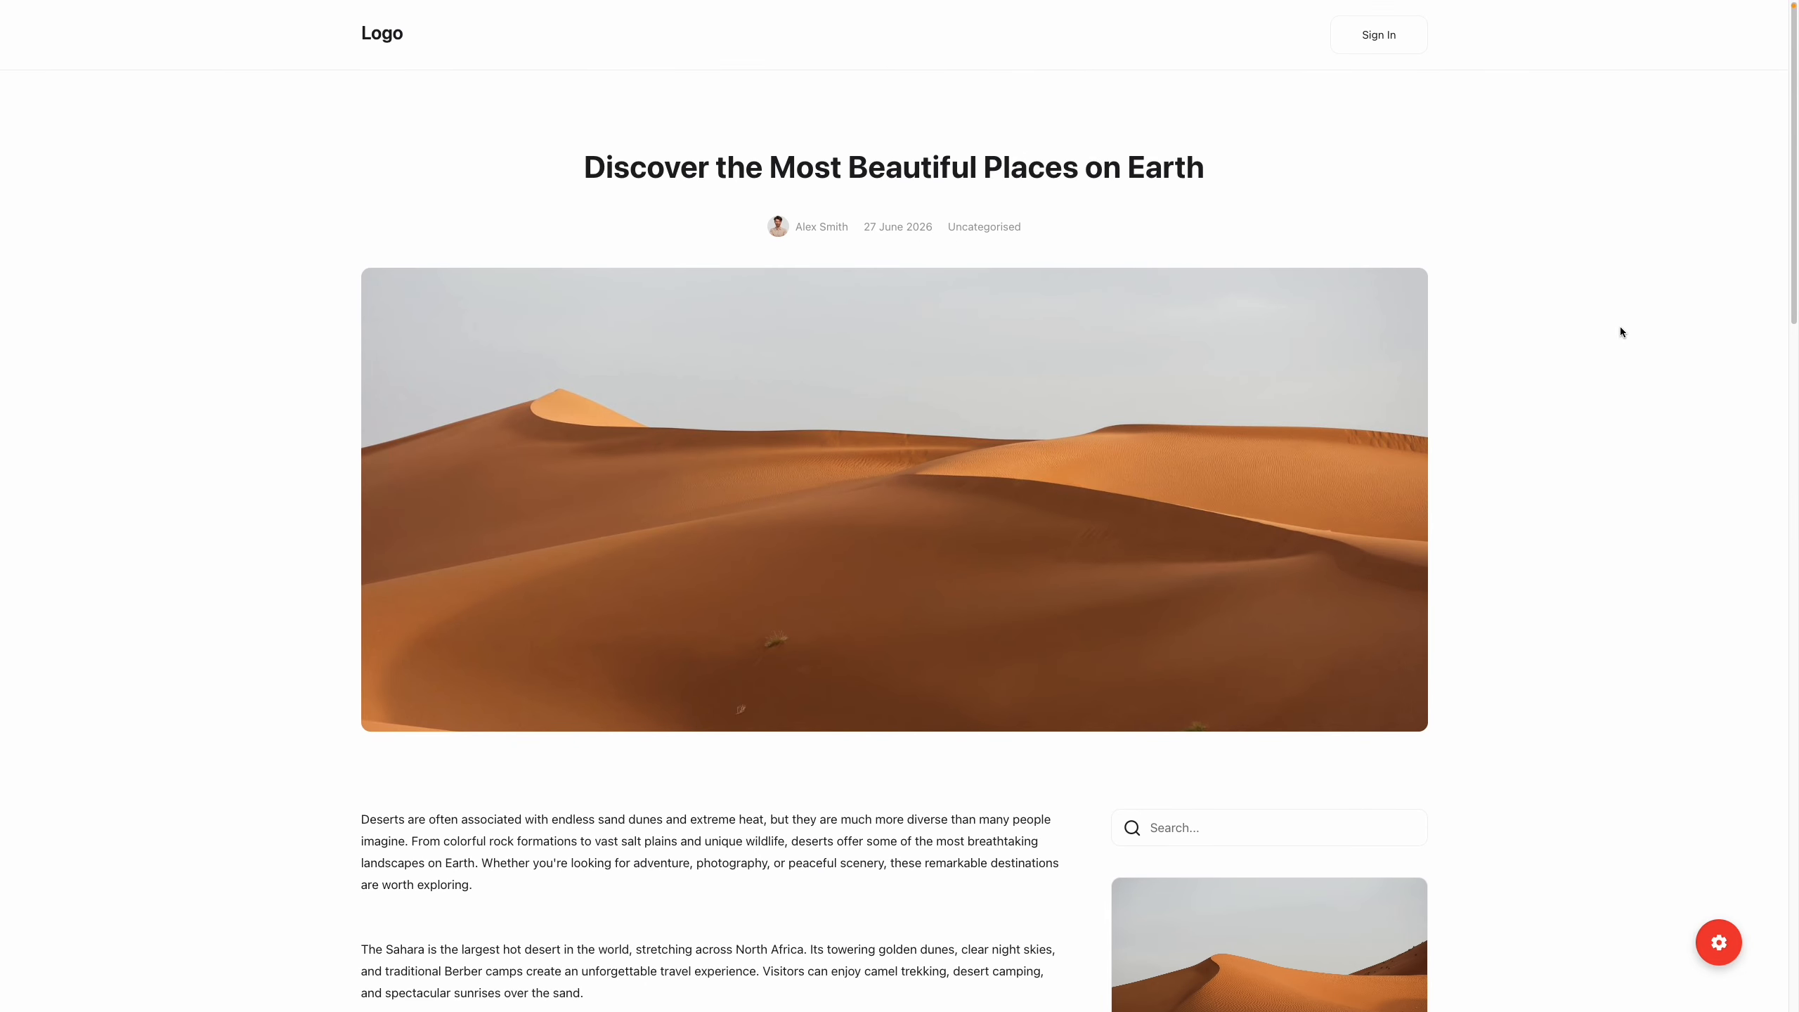